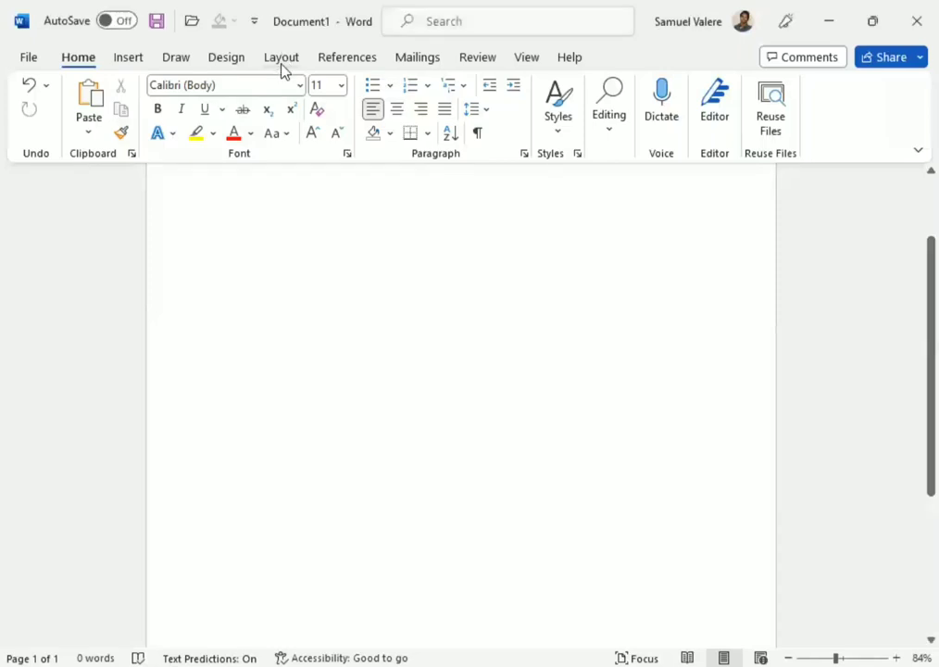
# - Set a custom 12 × 4 inch page size and let Word fix the margins
pyautogui.click(283, 59)
pyautogui.click(145, 128)
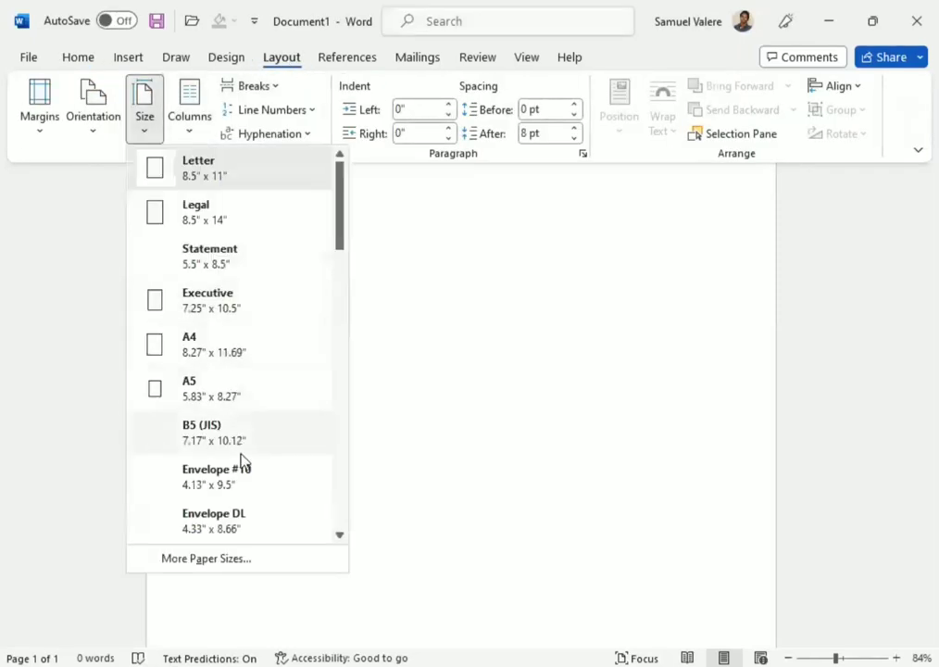
pyautogui.click(206, 558)
pyautogui.click(343, 182)
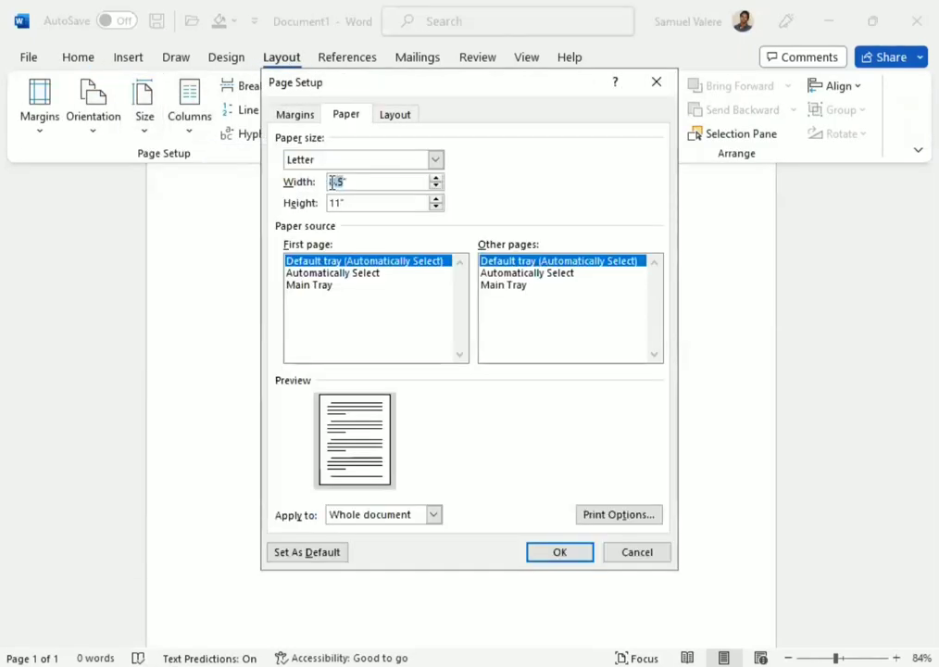
pyautogui.press('Tab')
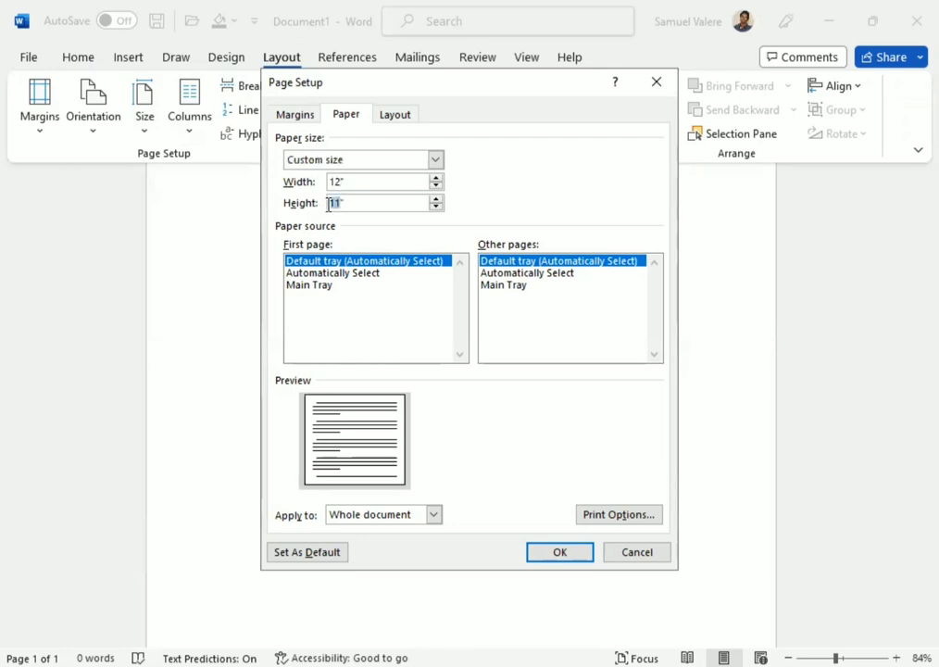
pyautogui.click(556, 554)
pyautogui.click(438, 393)
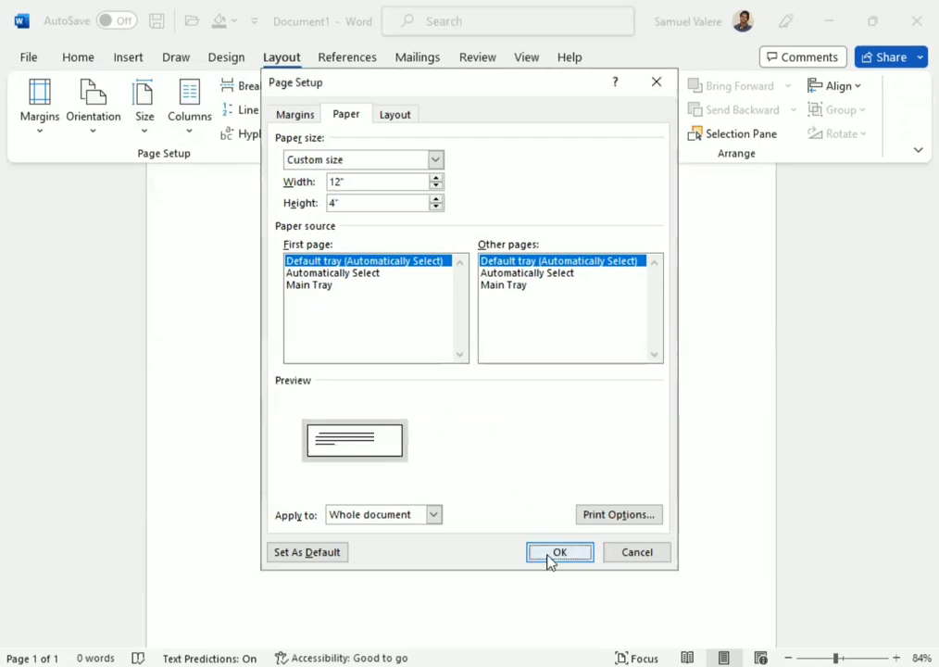
pyautogui.click(548, 556)
# - Draw a rounded rectangle, rotate it 45° into a diamond, enlarge it against the right edge
pyautogui.click(117, 60)
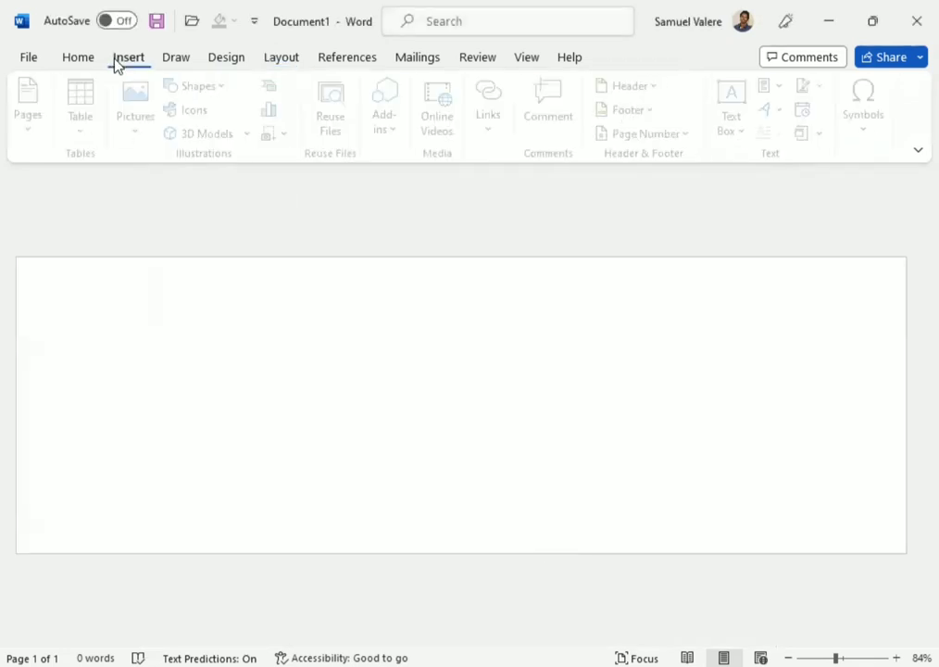
pyautogui.click(207, 88)
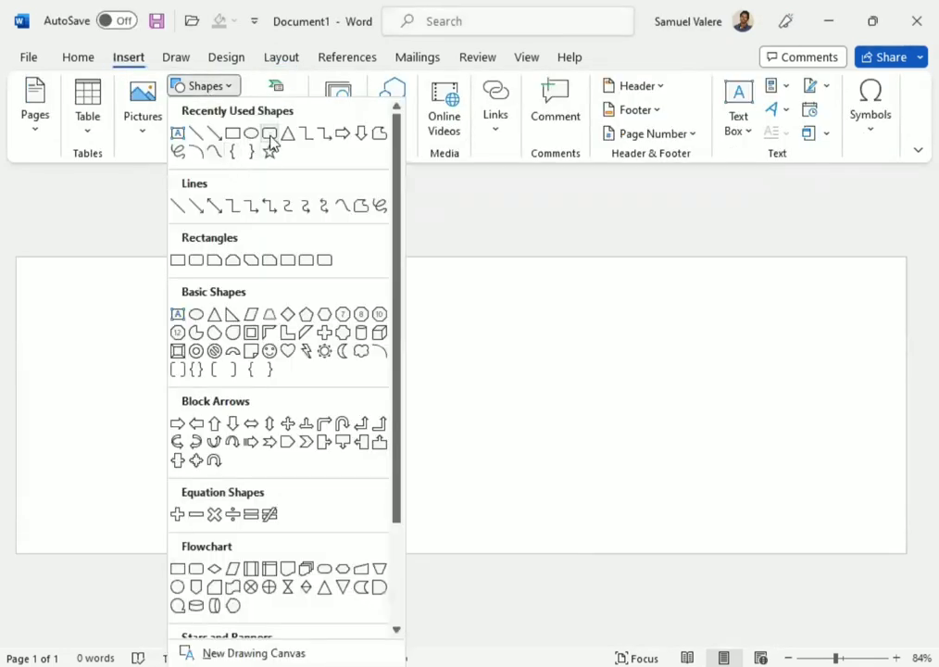
pyautogui.moveTo(574, 306); pyautogui.dragTo(800, 542)
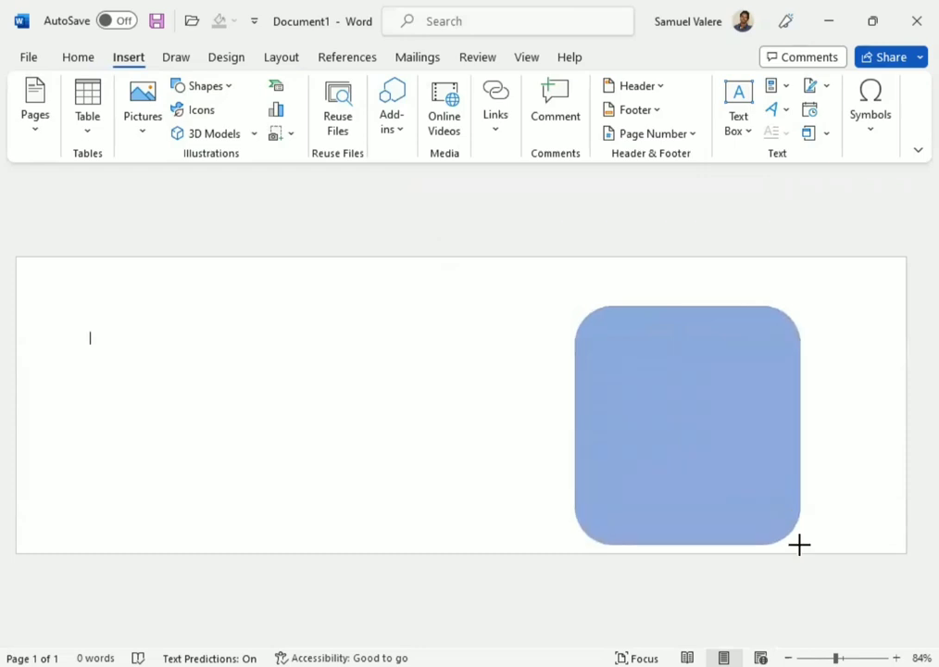
pyautogui.moveTo(688, 275); pyautogui.dragTo(602, 333)
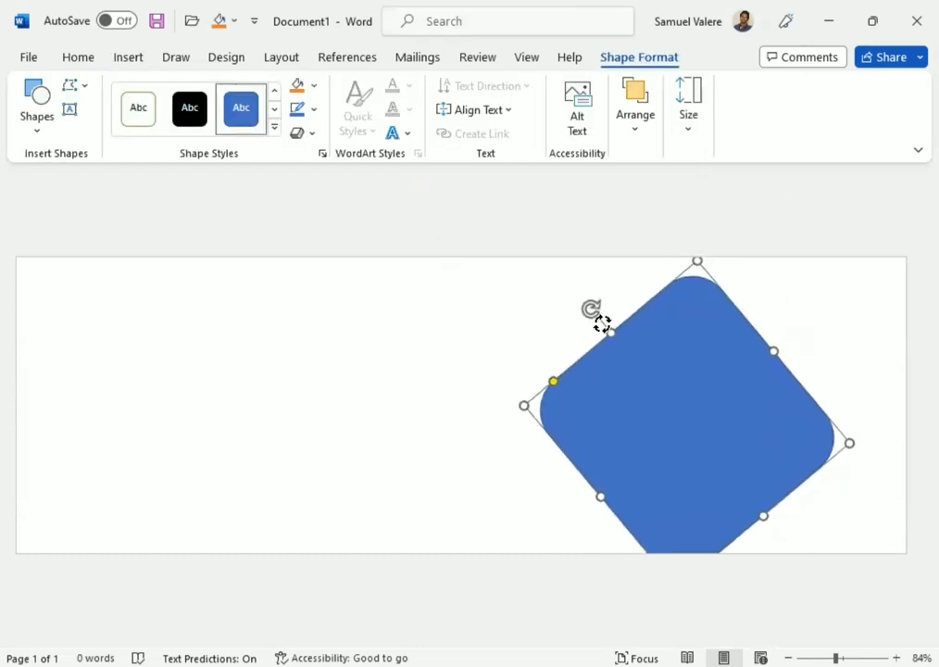
pyautogui.moveTo(531, 411); pyautogui.dragTo(500, 404)
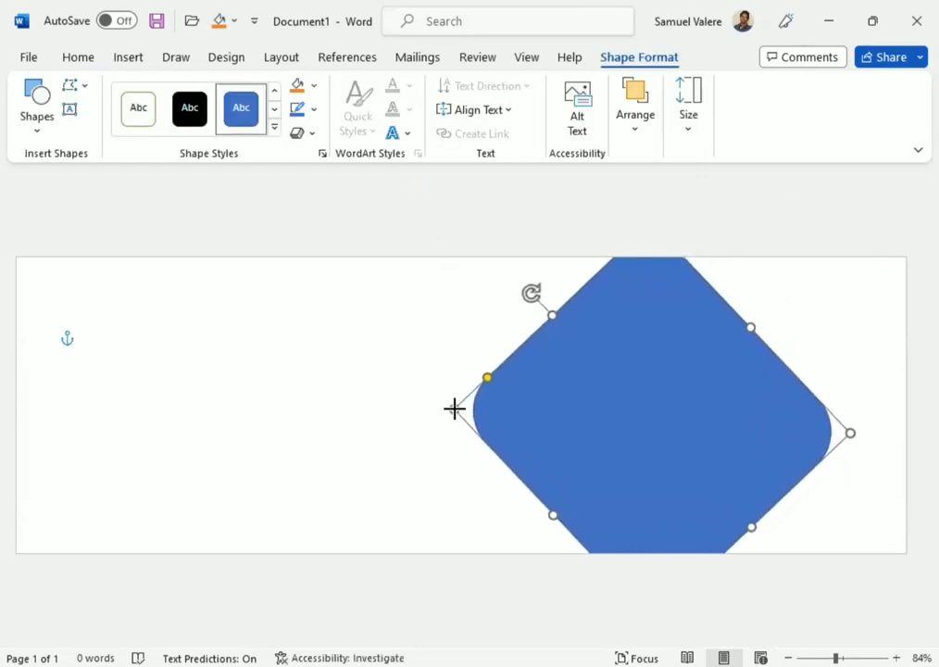
pyautogui.moveTo(662, 427); pyautogui.dragTo(763, 421)
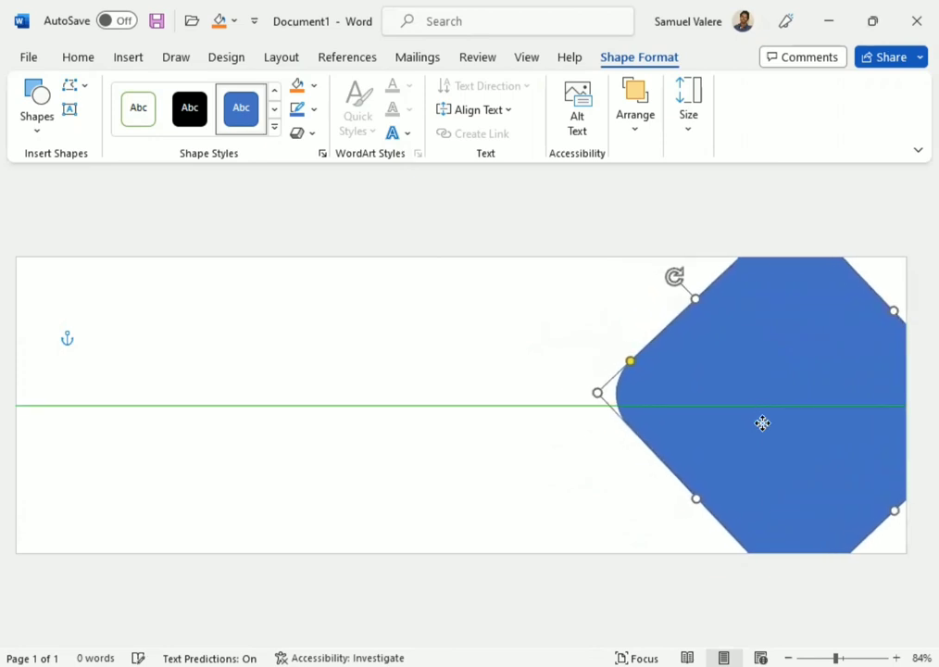
pyautogui.moveTo(595, 393); pyautogui.dragTo(557, 396)
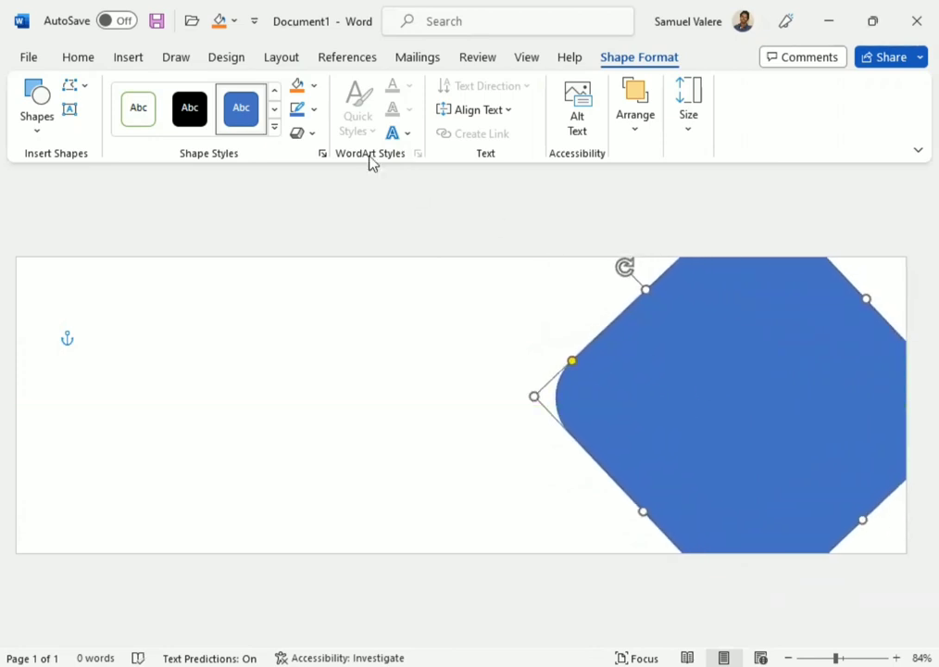
# - Remove the diamond's outline, fill it custom orange #FBA019, and drag a copy rightward
pyautogui.click(314, 111)
pyautogui.click(312, 313)
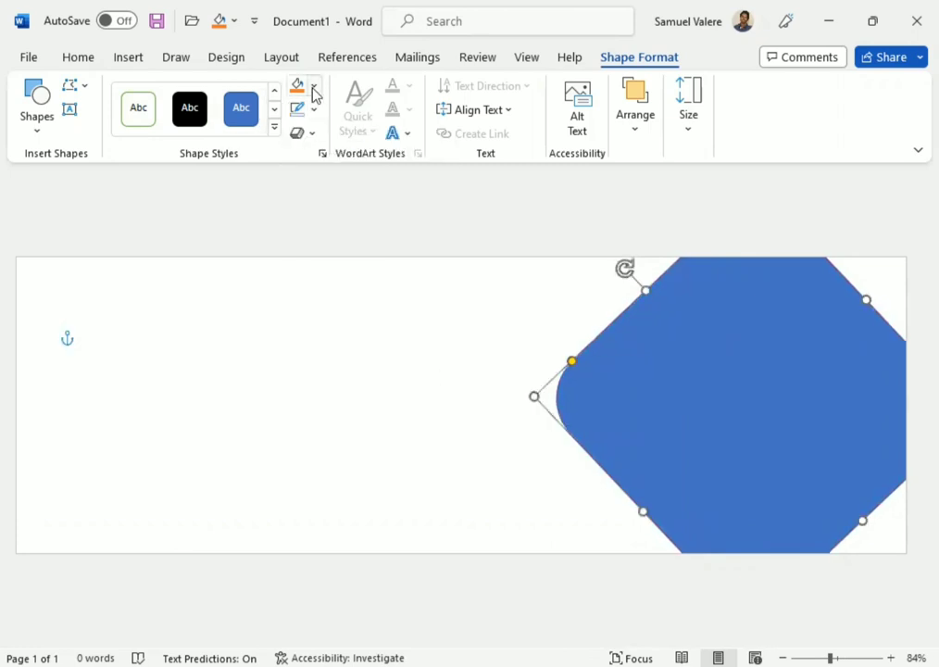
pyautogui.click(314, 90)
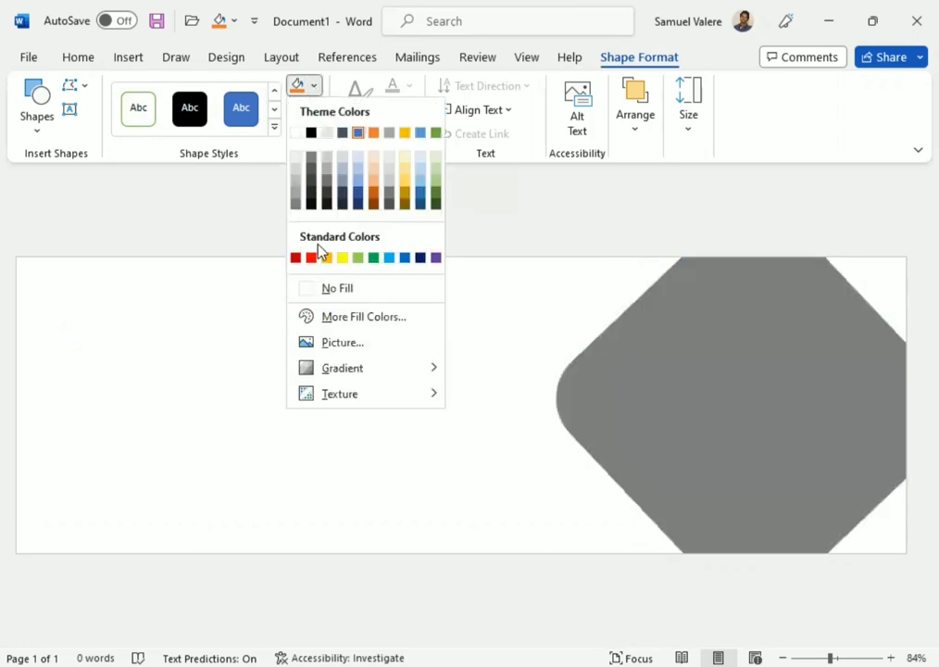
pyautogui.click(329, 257)
pyautogui.click(314, 86)
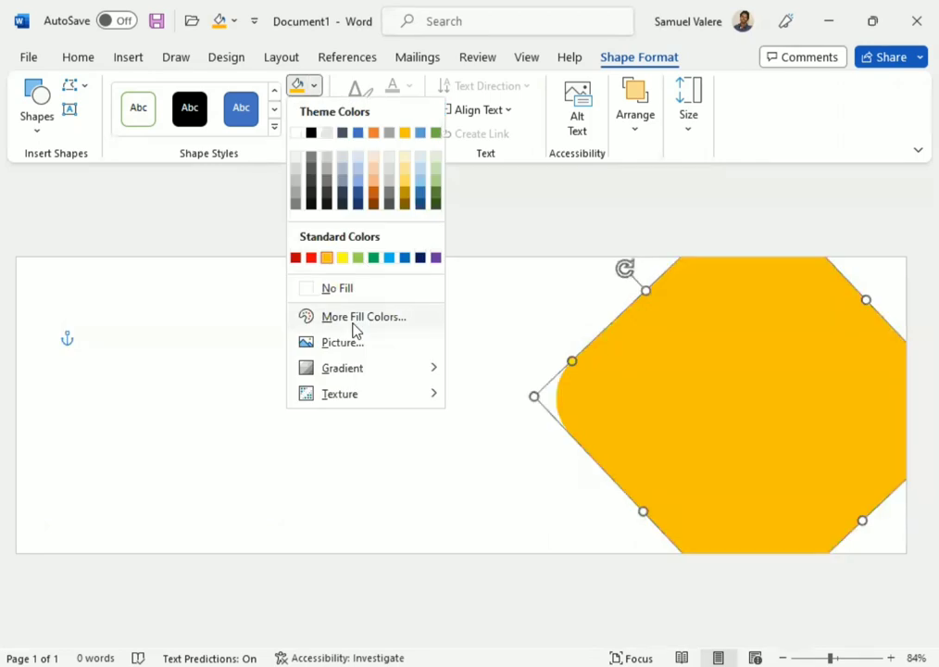
pyautogui.click(363, 316)
pyautogui.moveTo(253, 224); pyautogui.dragTo(246, 223)
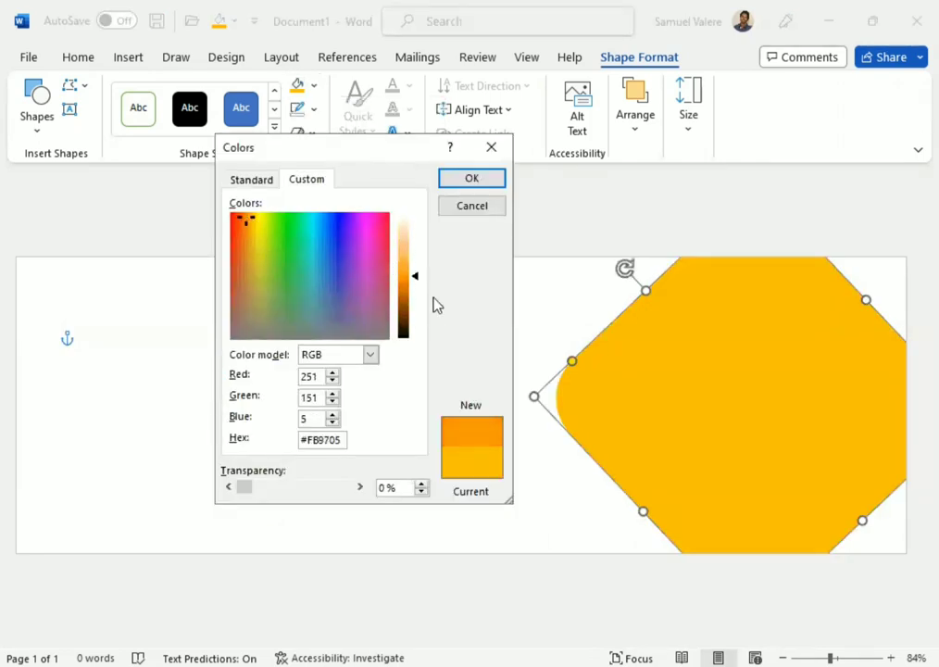
pyautogui.moveTo(414, 280); pyautogui.dragTo(414, 275)
pyautogui.click(472, 179)
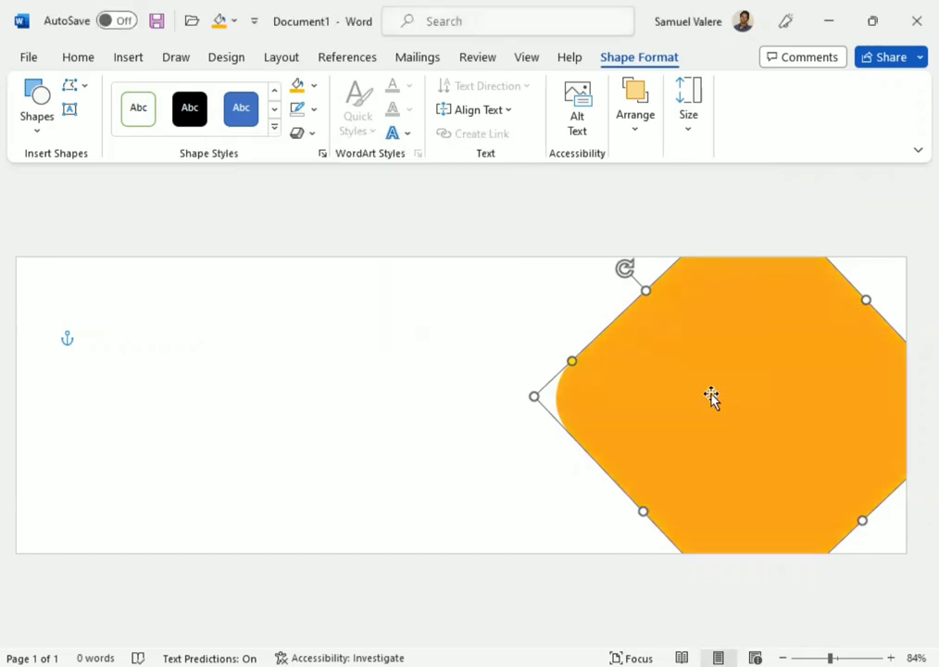
pyautogui.moveTo(698, 418); pyautogui.dragTo(746, 411)
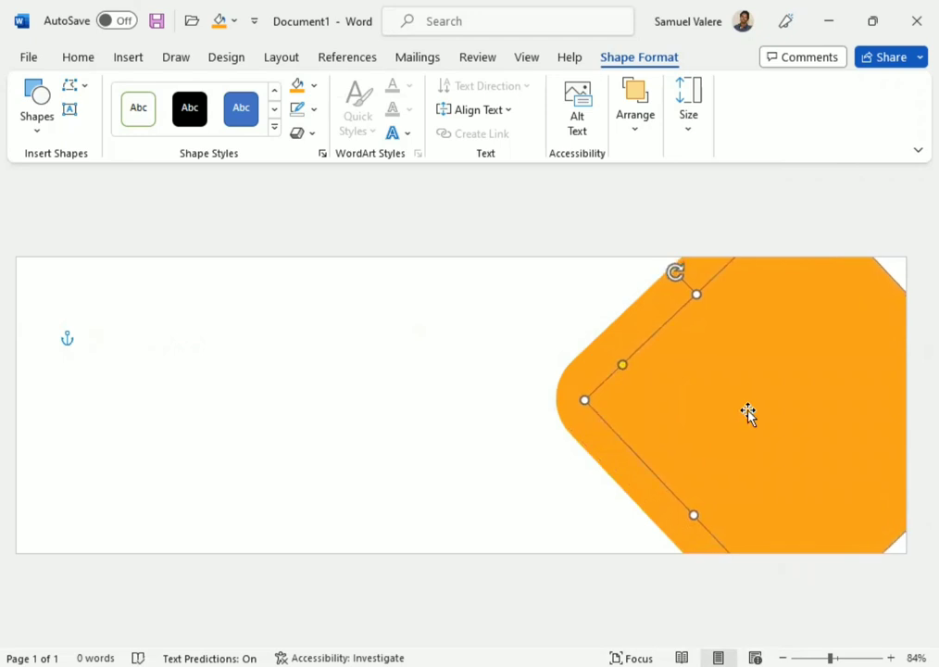
# - Give the front copy a gradient fill and delete its two middle gradient stops
pyautogui.click(315, 86)
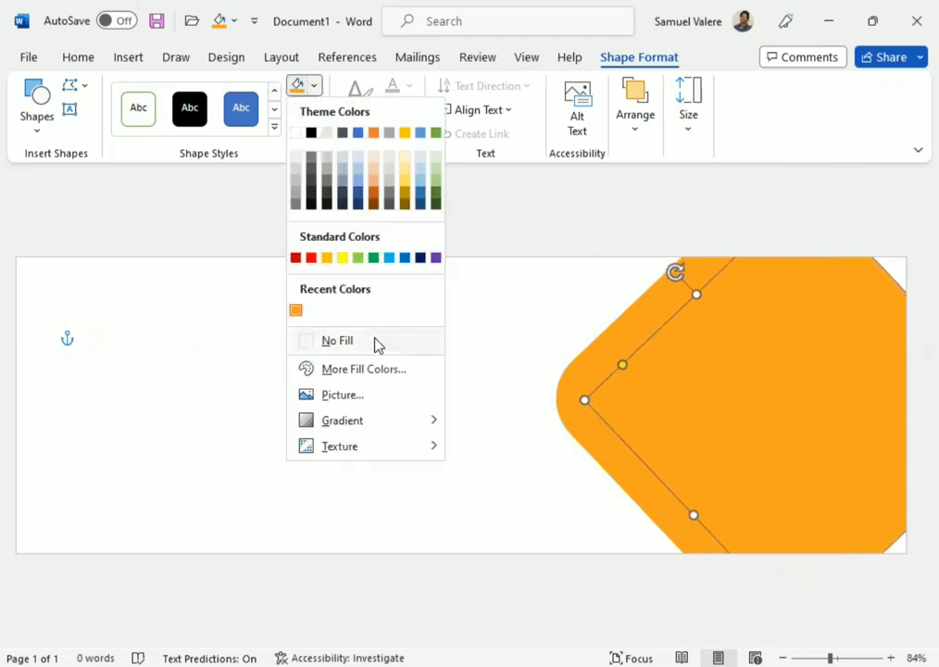
pyautogui.moveTo(361, 422)
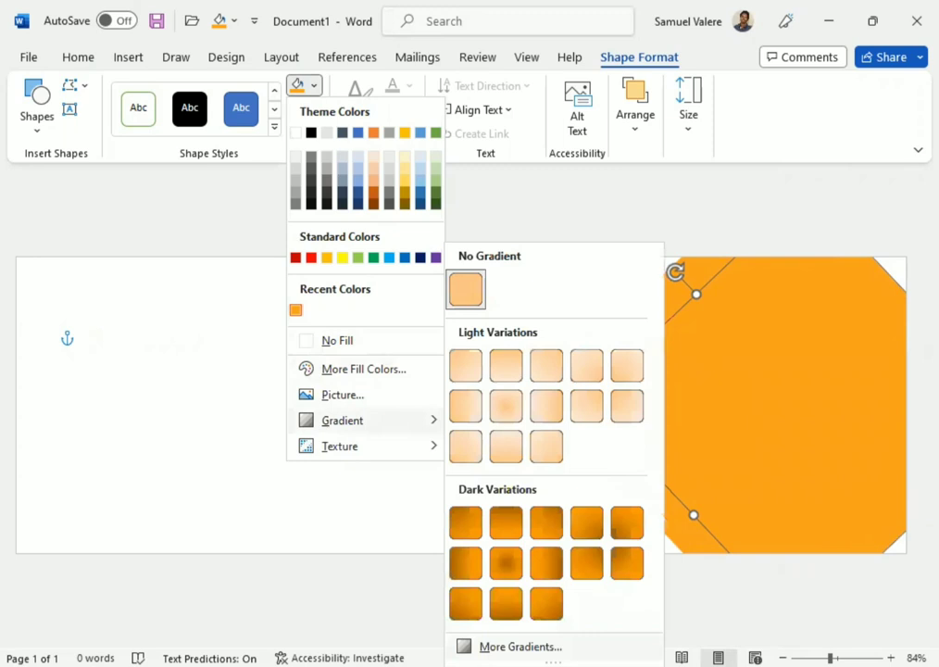
pyautogui.click(520, 646)
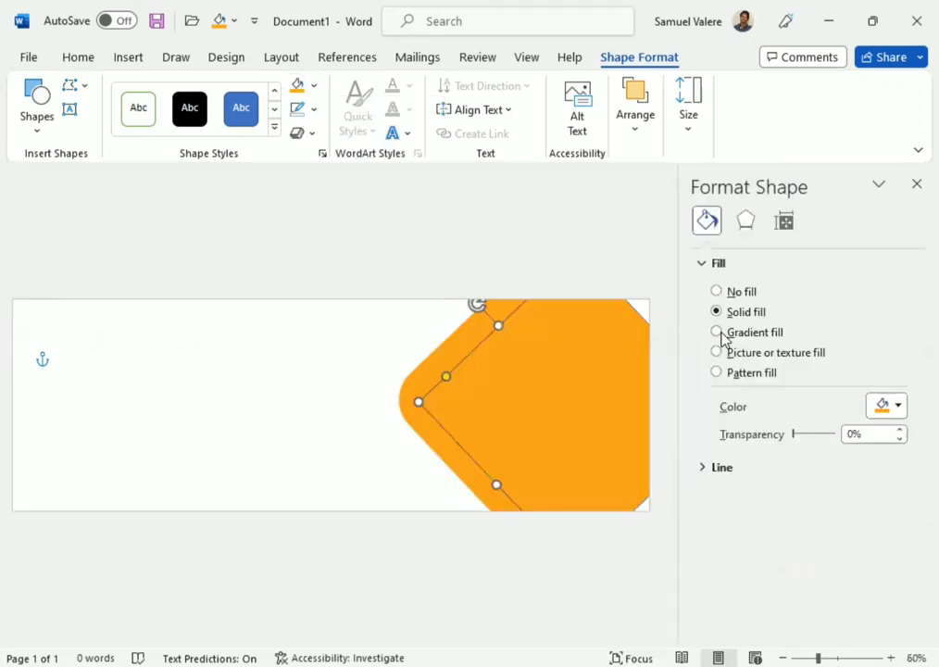
pyautogui.click(718, 332)
pyautogui.click(819, 541)
pyautogui.click(895, 539)
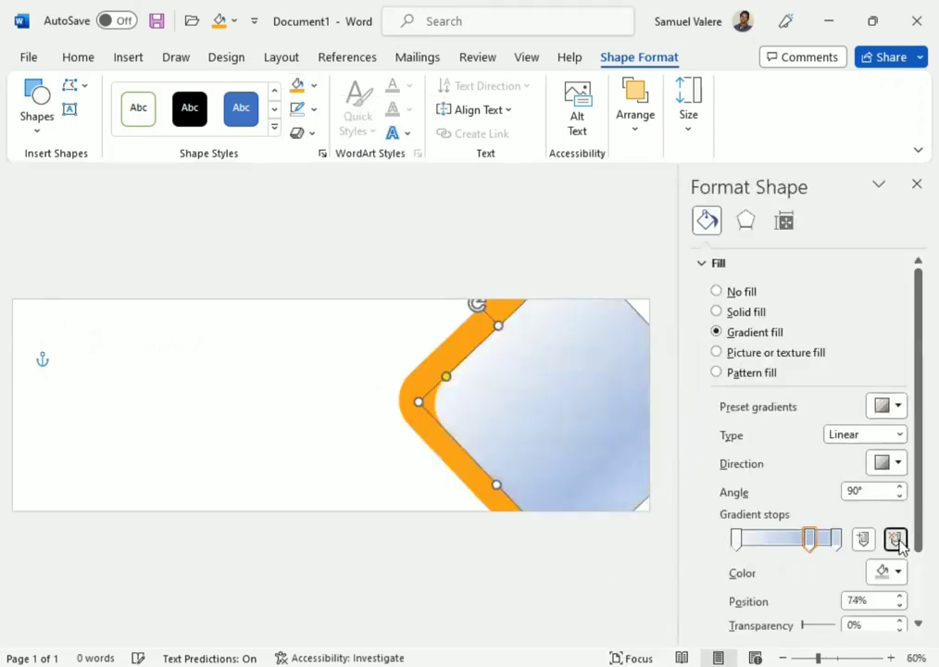
pyautogui.click(894, 539)
pyautogui.click(838, 540)
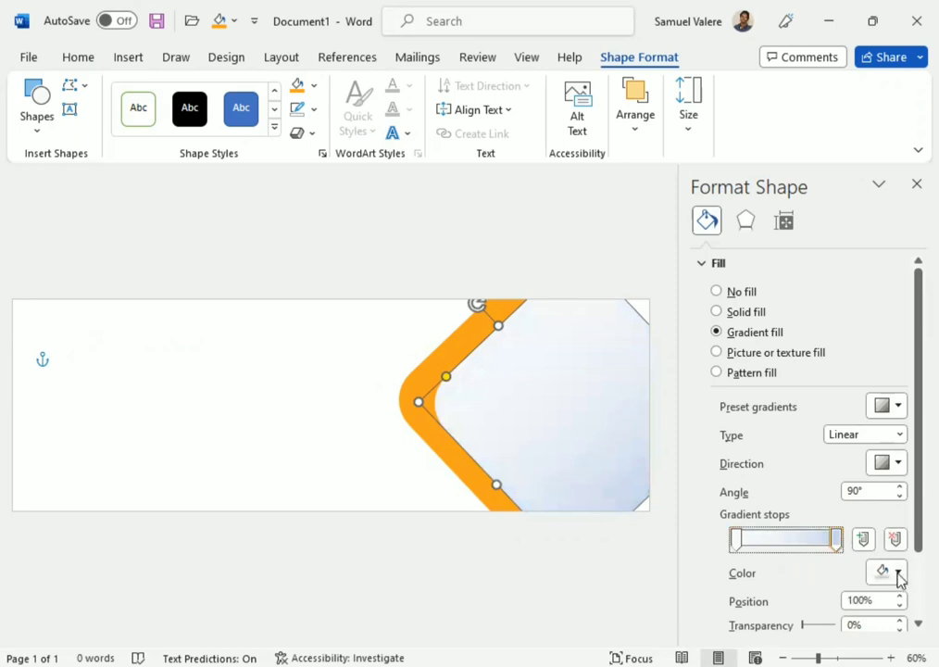
# - Make both gradient stops navy #002060, darkening the end stop to #000B22
pyautogui.click(897, 573)
pyautogui.click(738, 540)
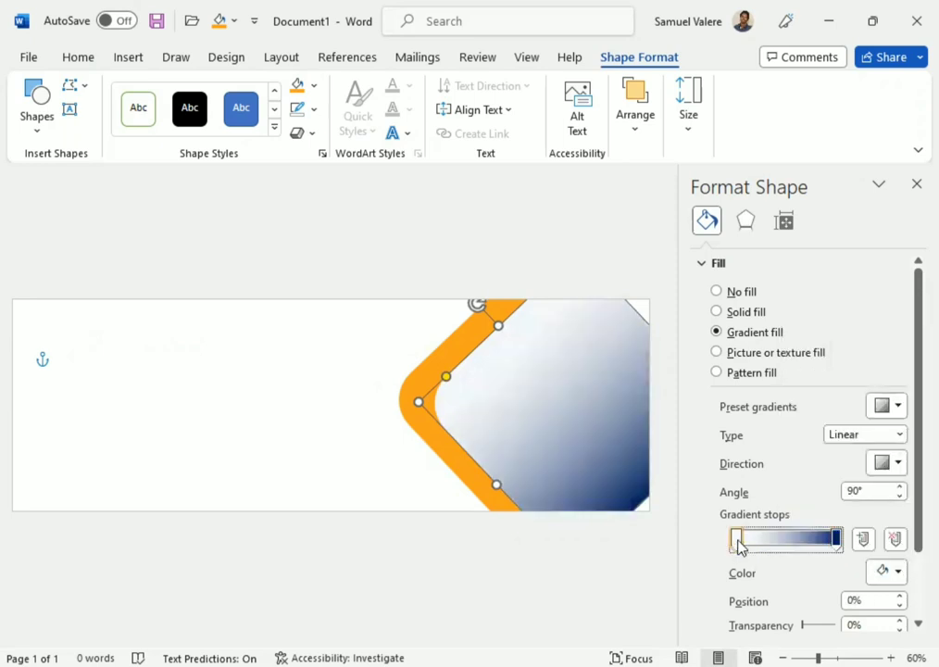
pyautogui.click(898, 573)
pyautogui.click(914, 470)
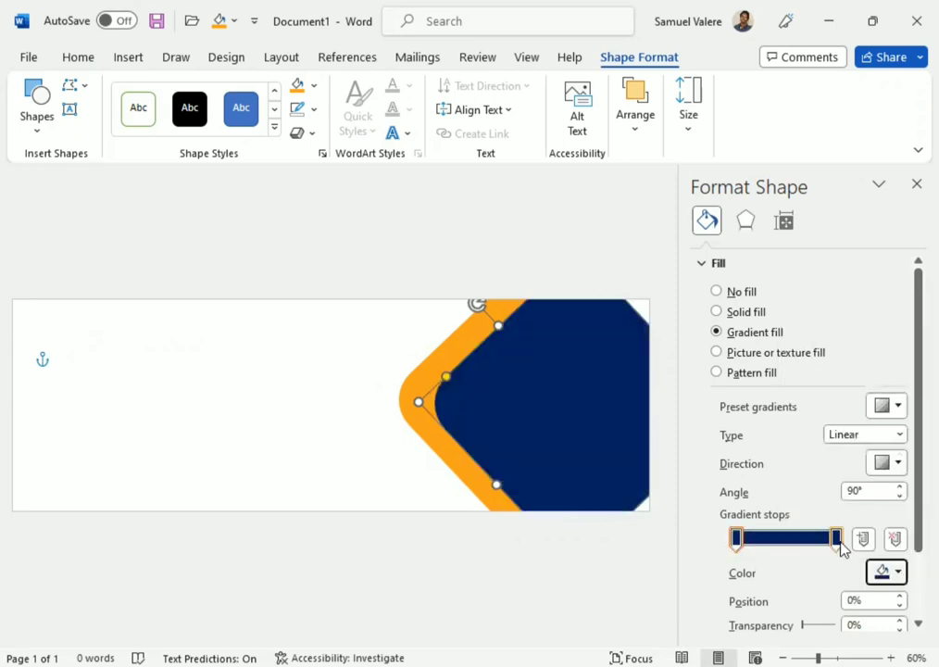
pyautogui.click(838, 545)
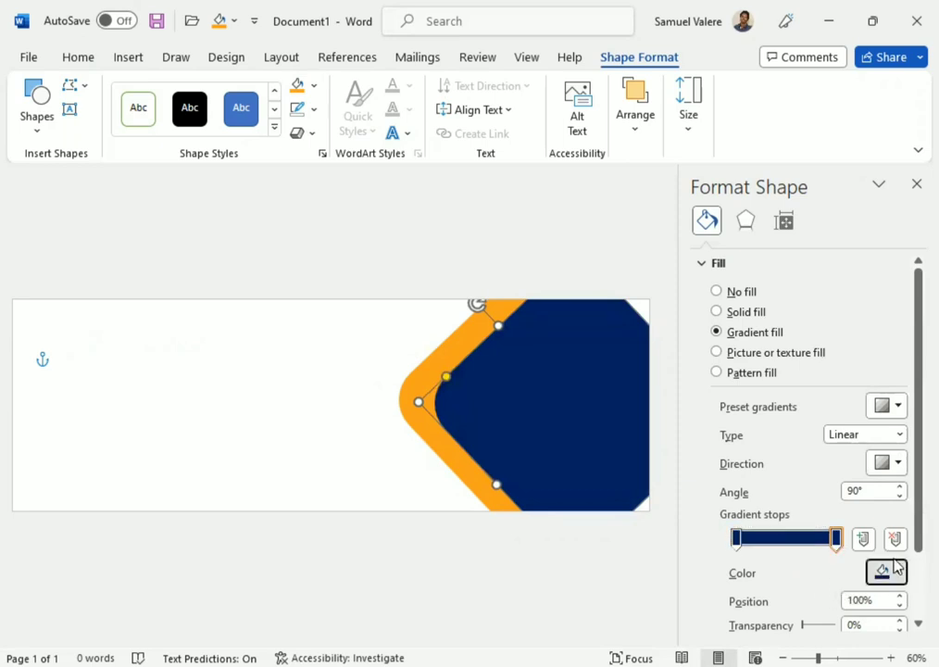
pyautogui.click(898, 573)
pyautogui.click(836, 547)
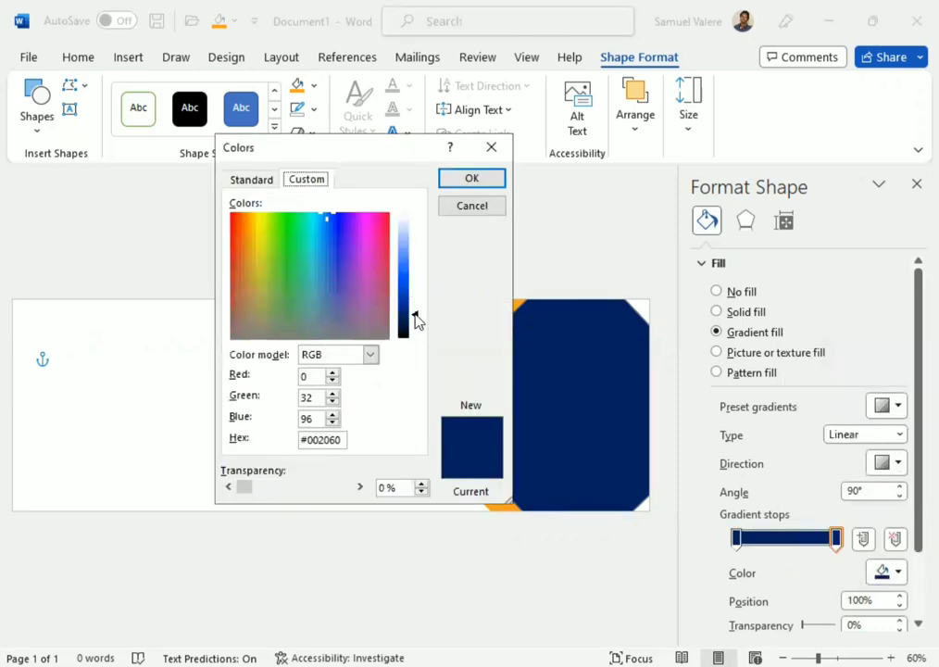
pyautogui.moveTo(415, 321); pyautogui.dragTo(414, 331)
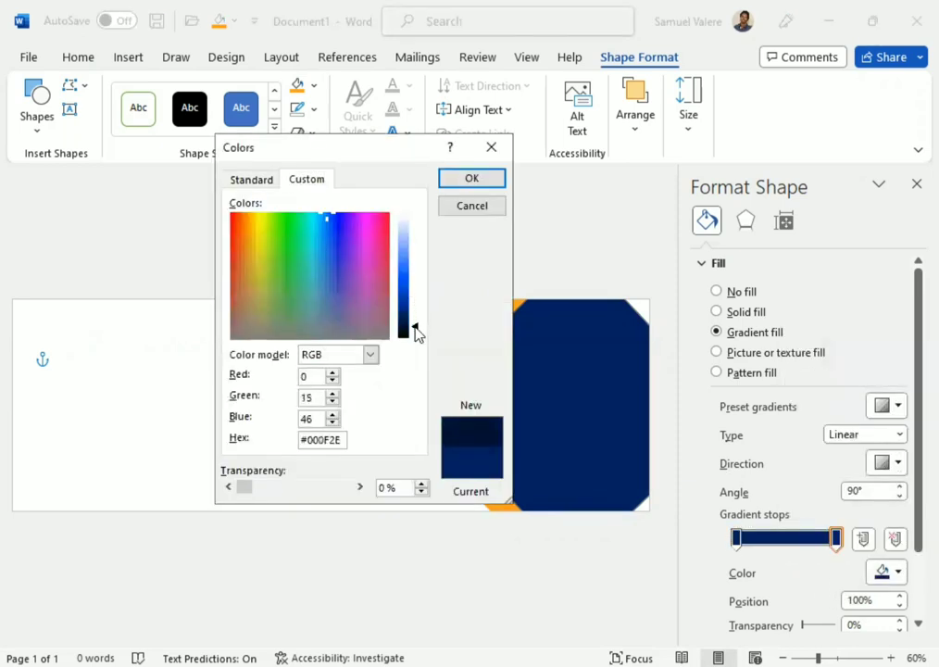
pyautogui.click(474, 179)
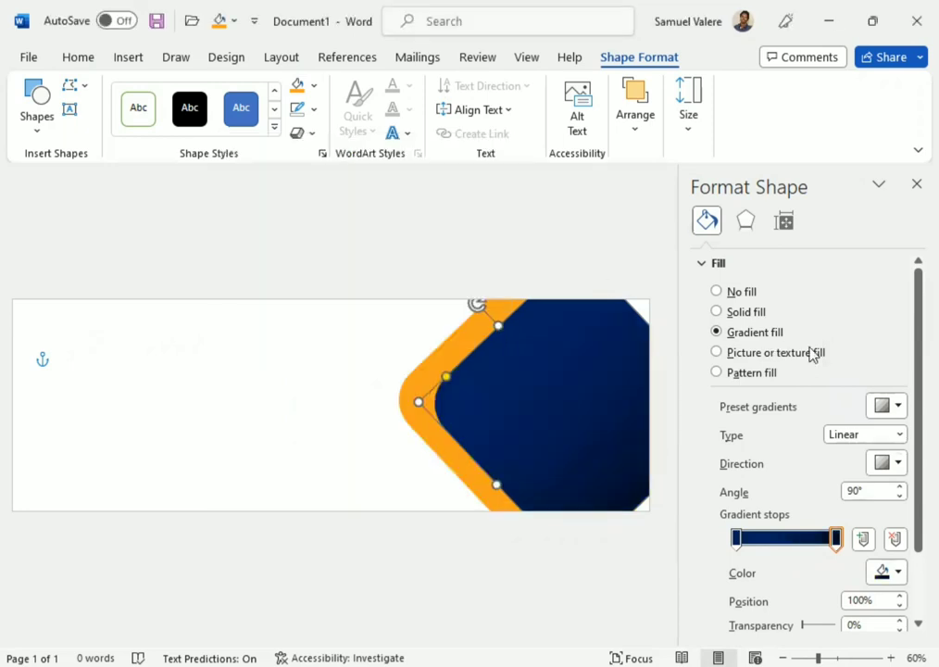
# - Angle the navy gradient at 315° and pull its end stop to 77%
pyautogui.click(898, 469)
pyautogui.click(912, 496)
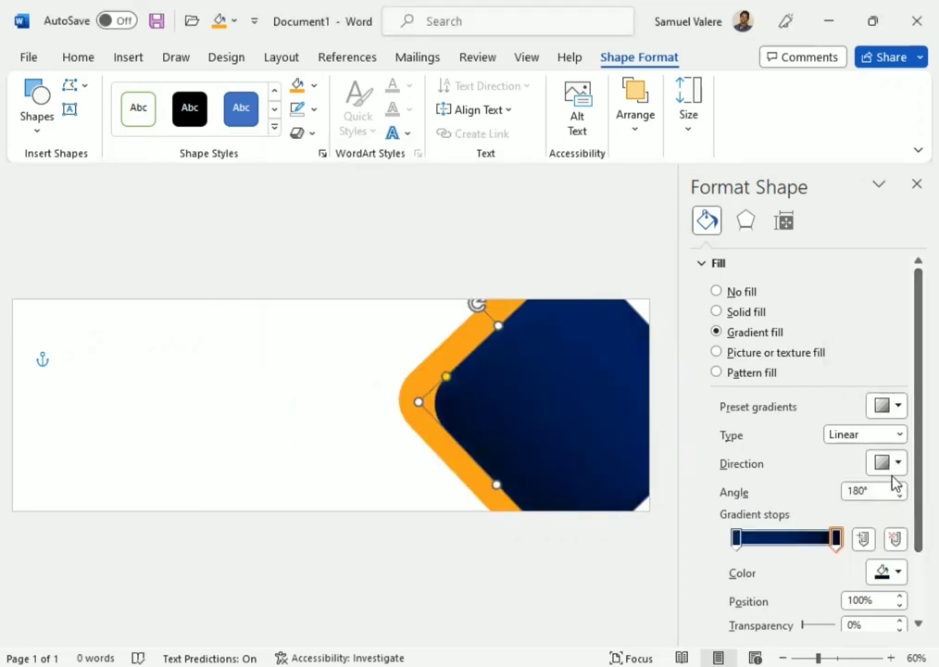
pyautogui.click(898, 463)
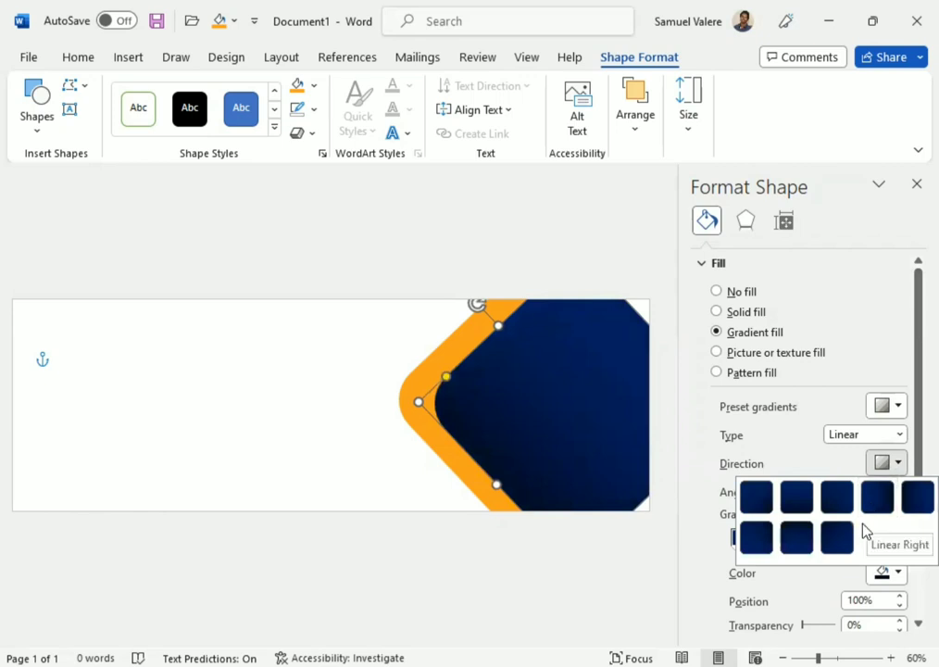
pyautogui.click(797, 497)
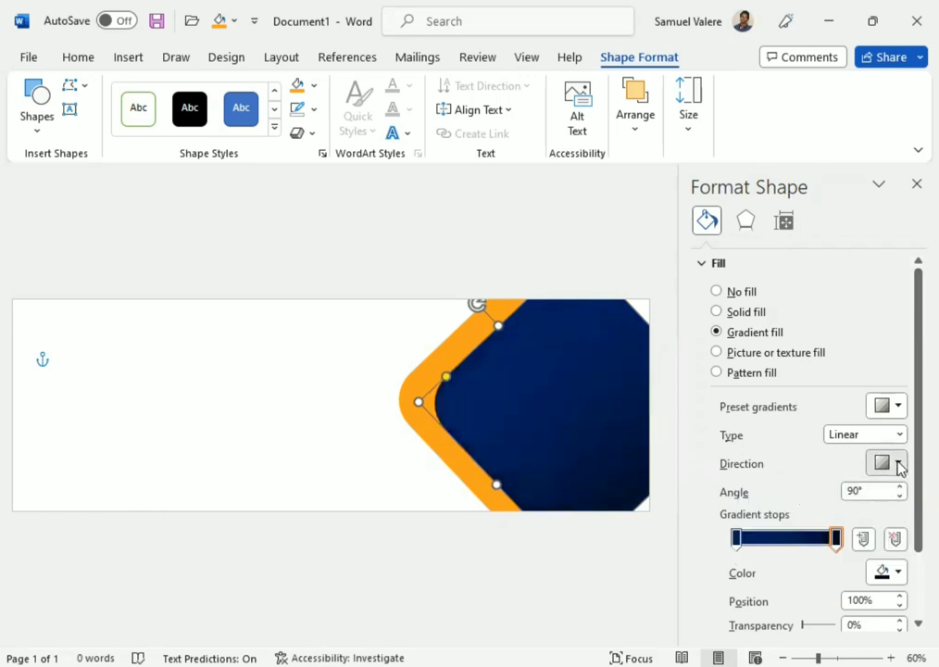
pyautogui.click(897, 463)
pyautogui.click(765, 497)
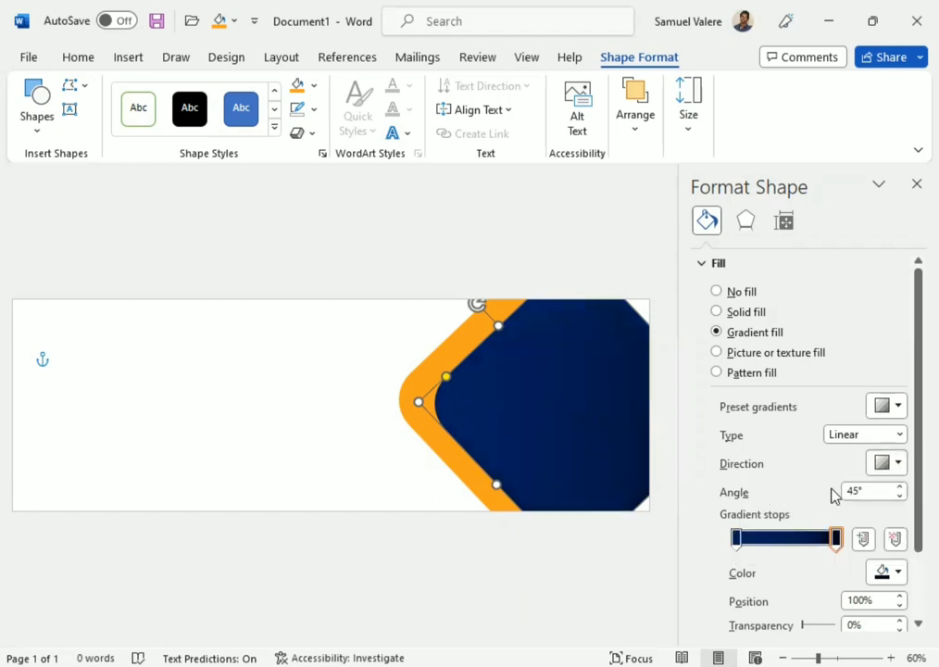
pyautogui.click(898, 463)
pyautogui.click(757, 536)
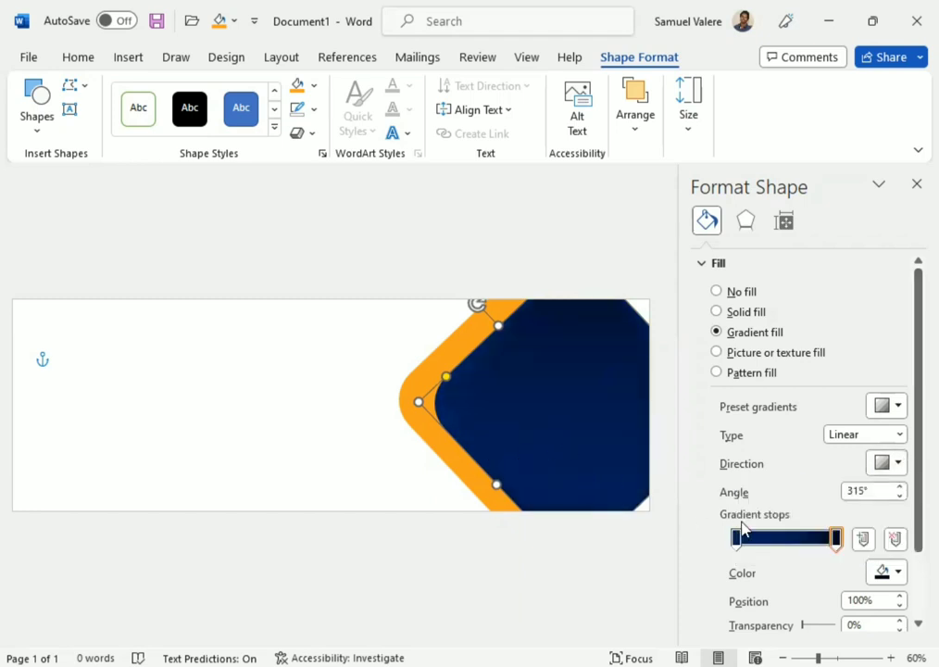
pyautogui.moveTo(836, 542); pyautogui.dragTo(813, 536)
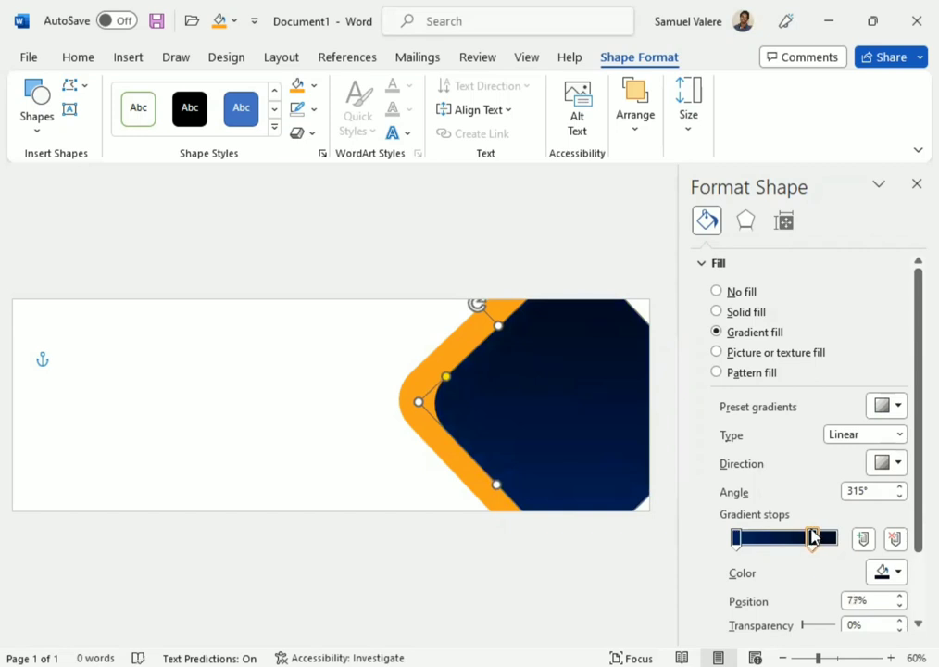
pyautogui.click(915, 186)
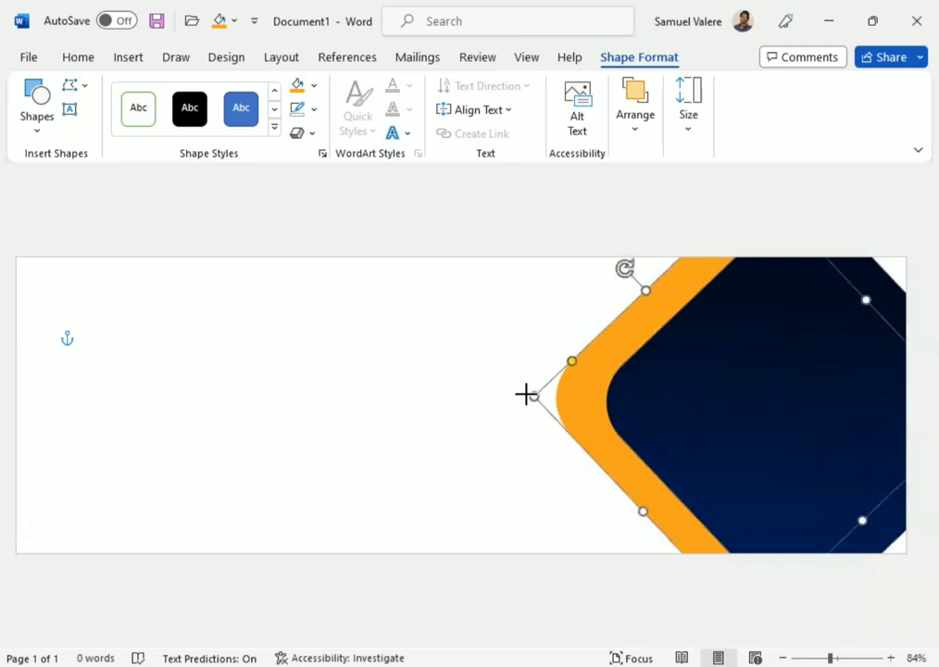
# - Shift the inner shape to the right beside the orange frame
pyautogui.click(591, 408)
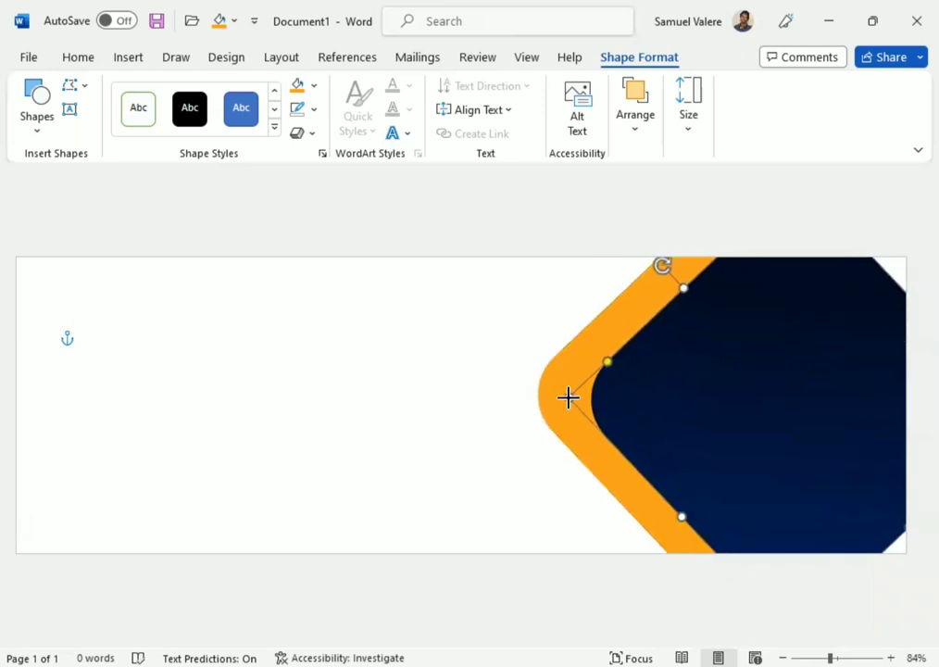
pyautogui.moveTo(585, 412); pyautogui.dragTo(751, 406)
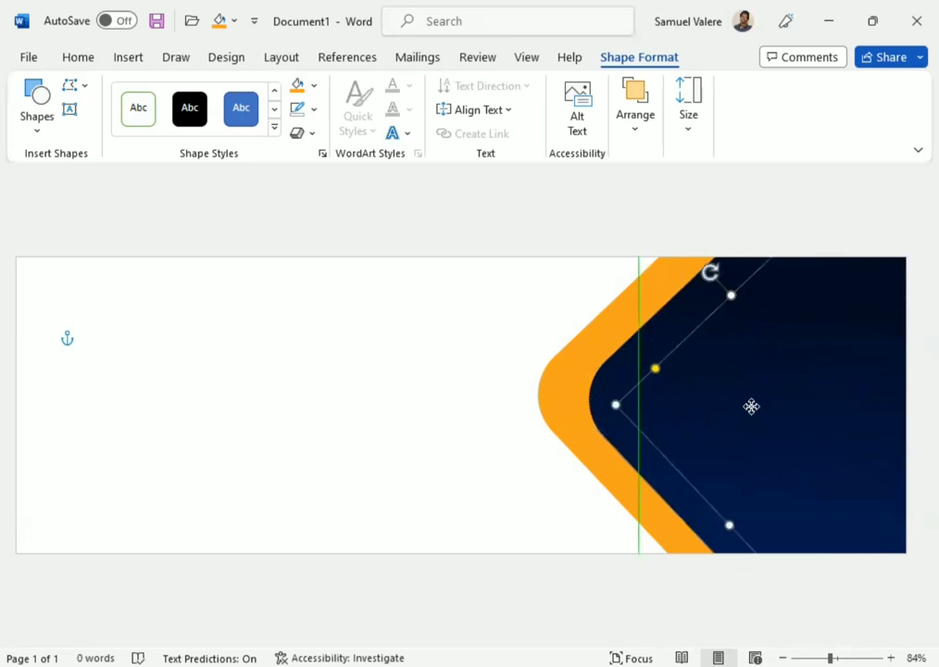
pyautogui.moveTo(751, 406); pyautogui.dragTo(745, 408)
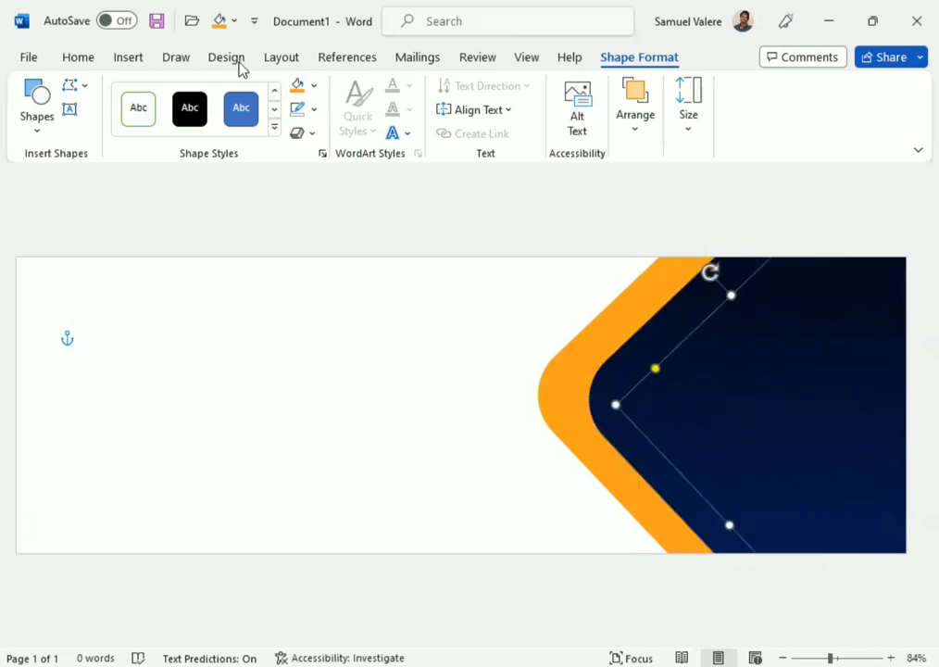
# - Fill the shape with photo 088A9589 from the folder named 2
pyautogui.click(314, 85)
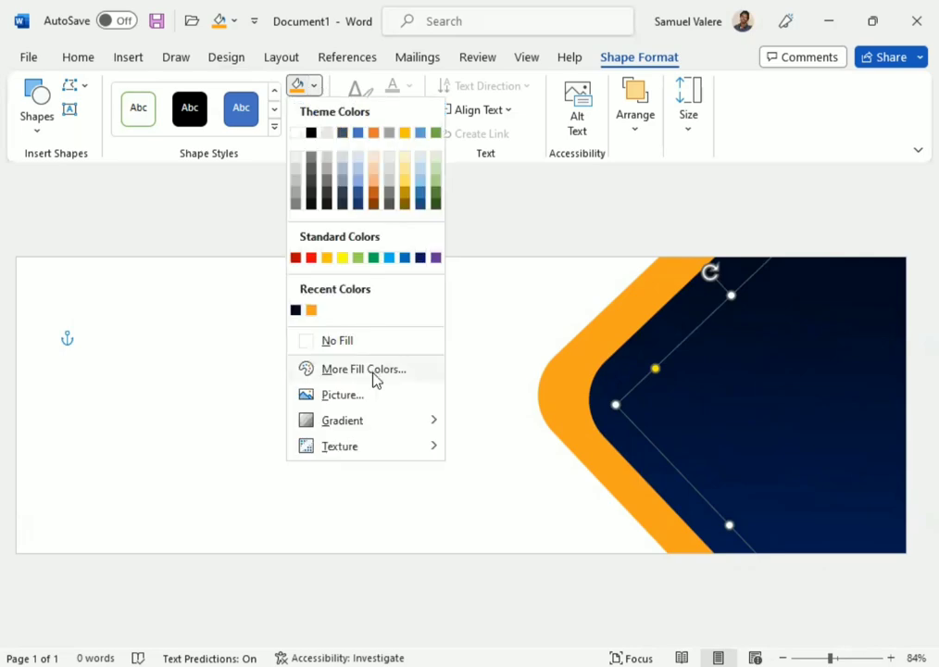
pyautogui.moveTo(340, 445)
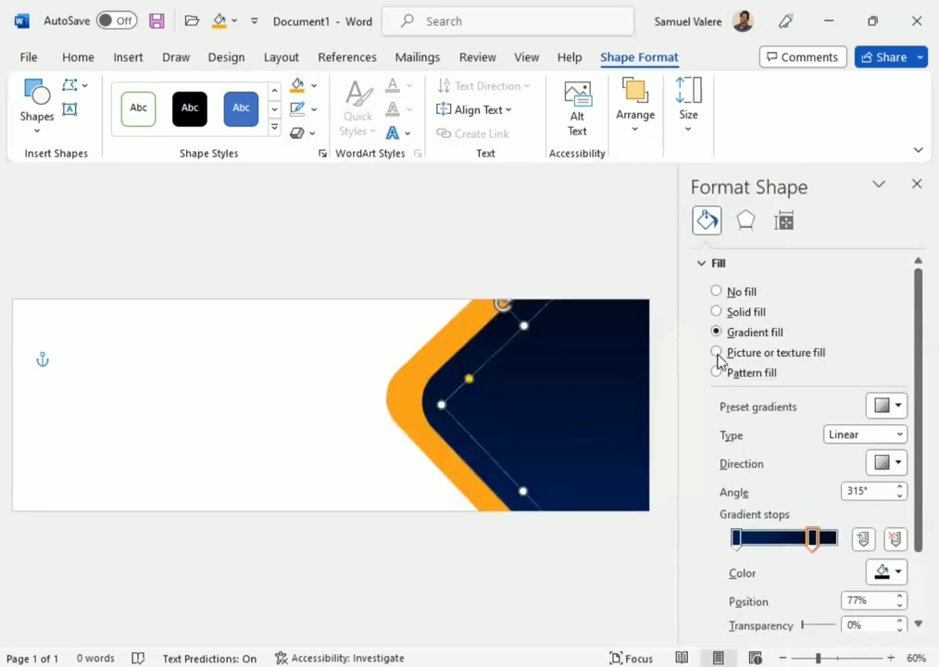
pyautogui.click(715, 352)
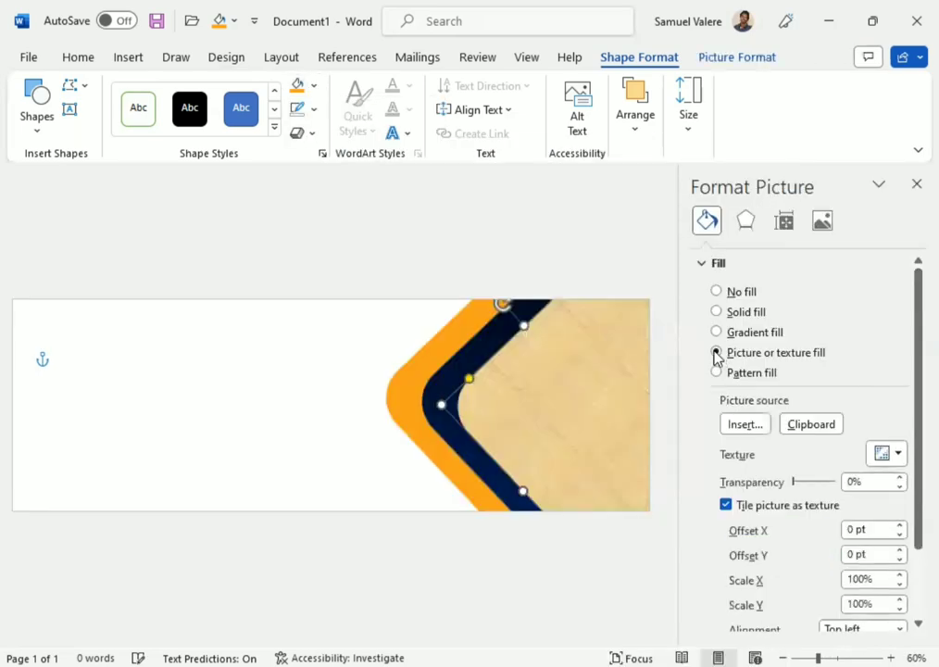
pyautogui.click(743, 423)
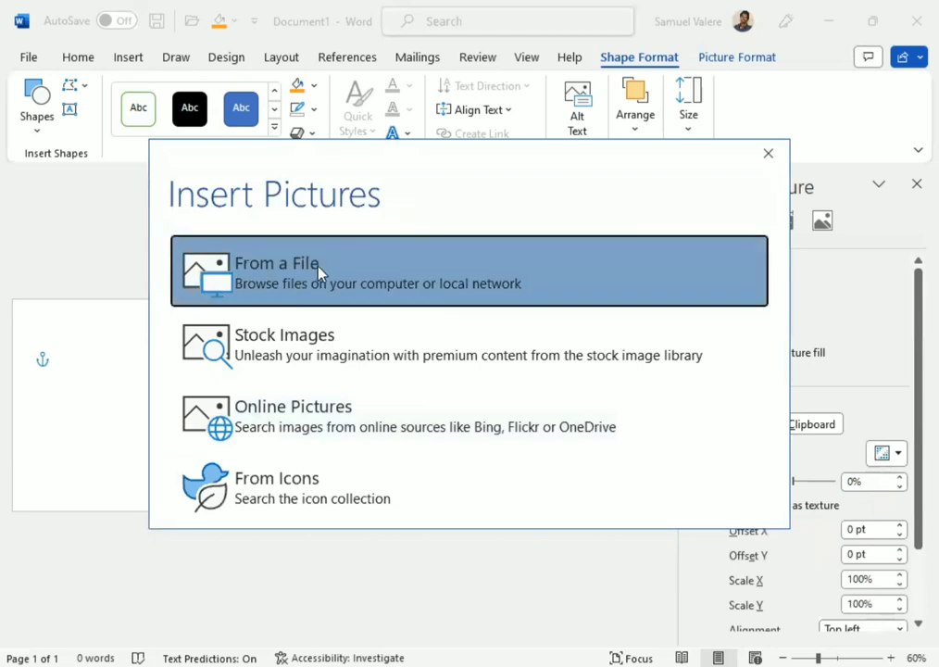
pyautogui.click(318, 271)
pyautogui.scroll(3, 88, 217)
pyautogui.scroll(2, 90, 225)
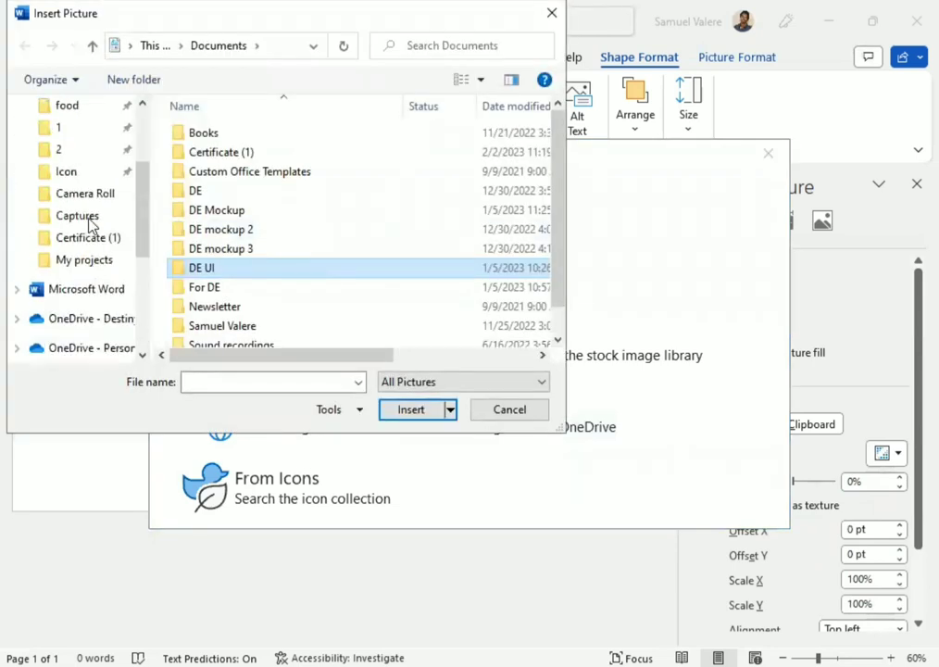
pyautogui.scroll(2, 90, 225)
pyautogui.click(63, 195)
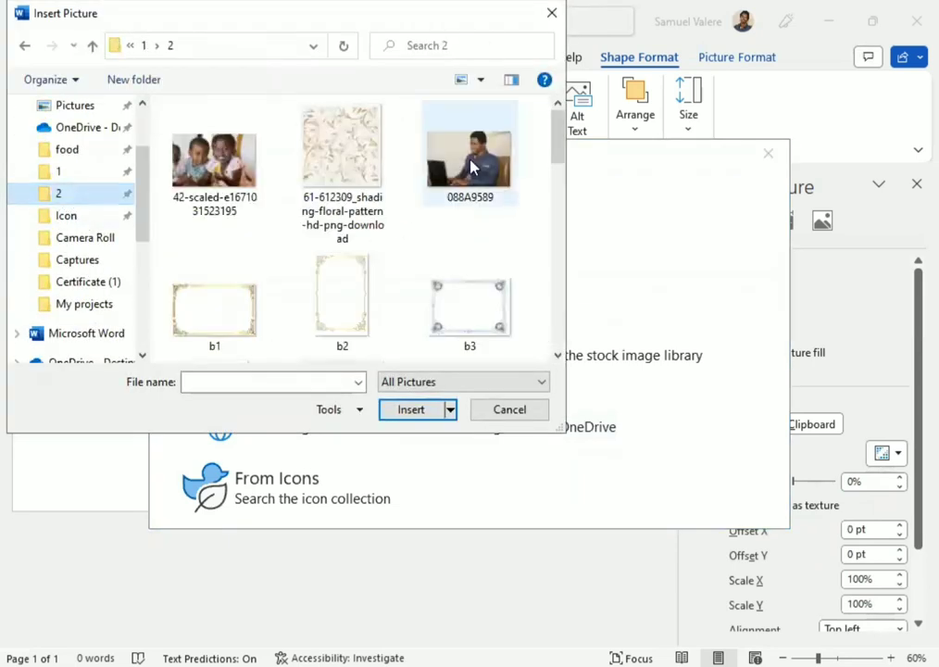
pyautogui.doubleClick(473, 167)
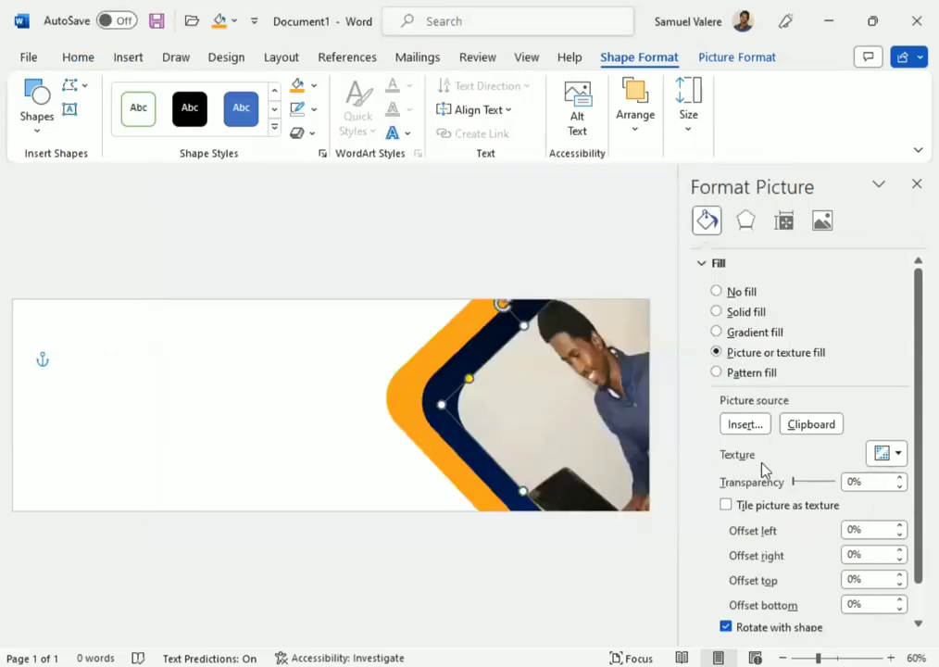
# - Keep the photo untiled and stop it rotating with the shape
pyautogui.click(726, 506)
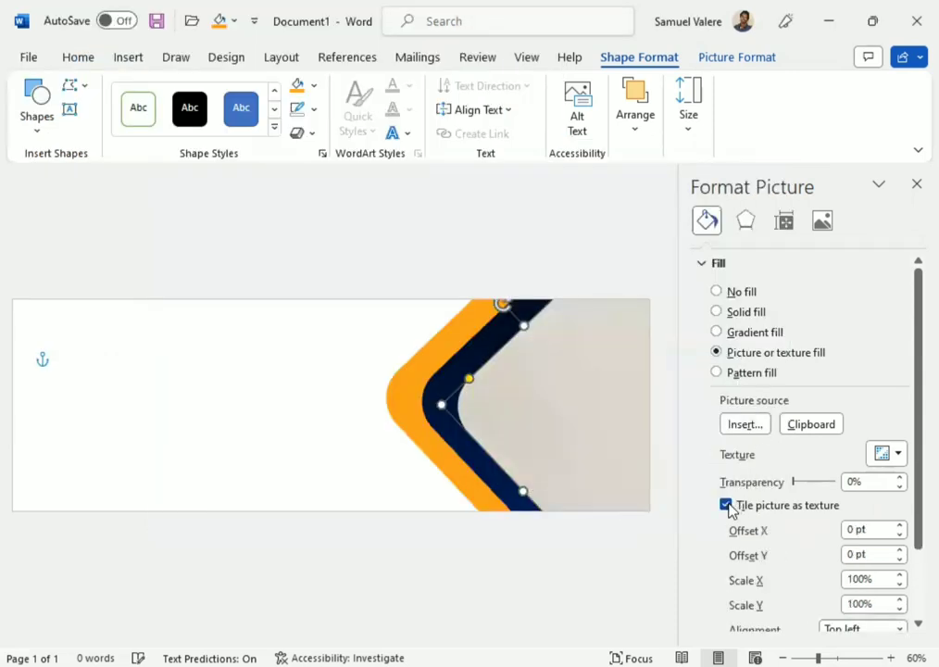
pyautogui.click(726, 505)
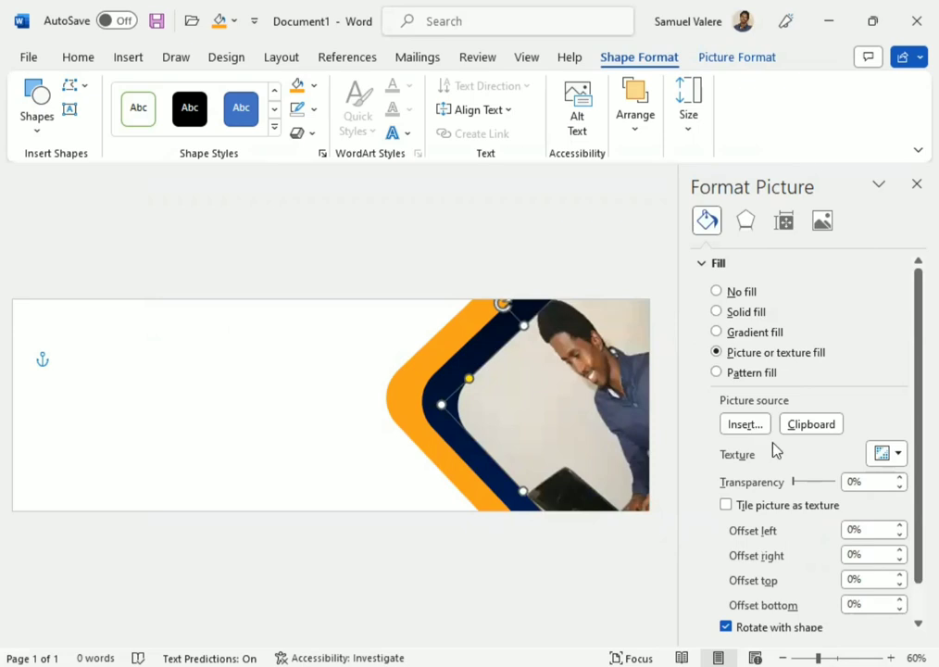
pyautogui.scroll(-1, 729, 589)
pyautogui.click(728, 589)
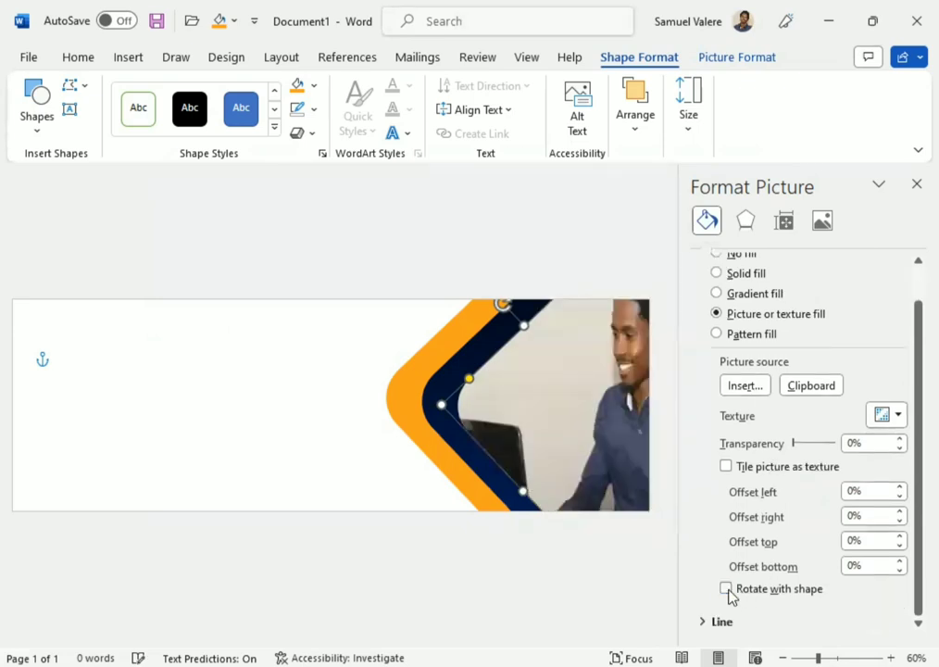
# - Set the photo's right offset to 35% and left offset to −3%
pyautogui.click(899, 569)
pyautogui.click(900, 546)
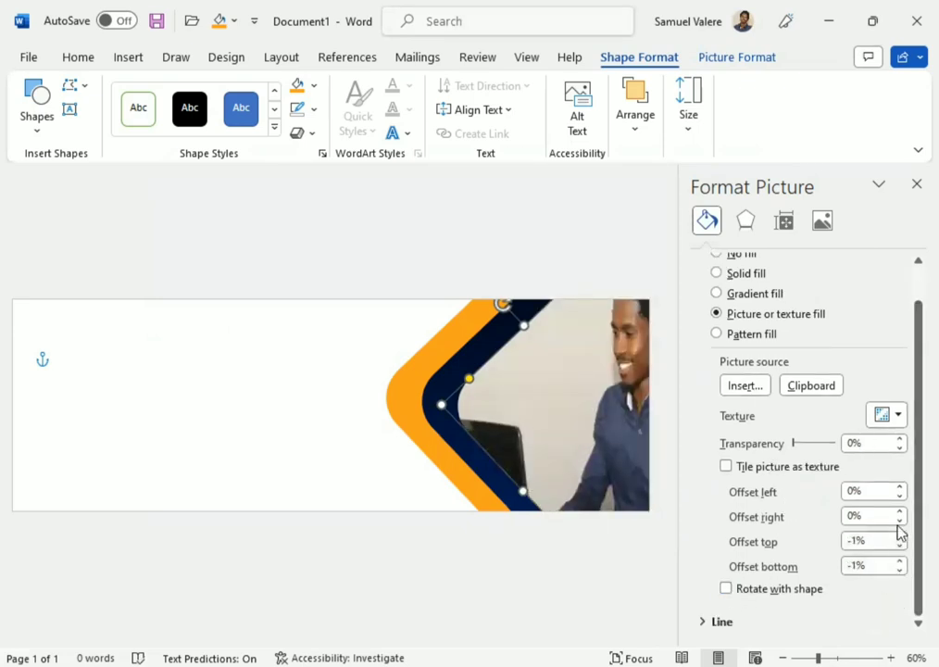
pyautogui.click(900, 521)
pyautogui.click(899, 520)
pyautogui.click(899, 511)
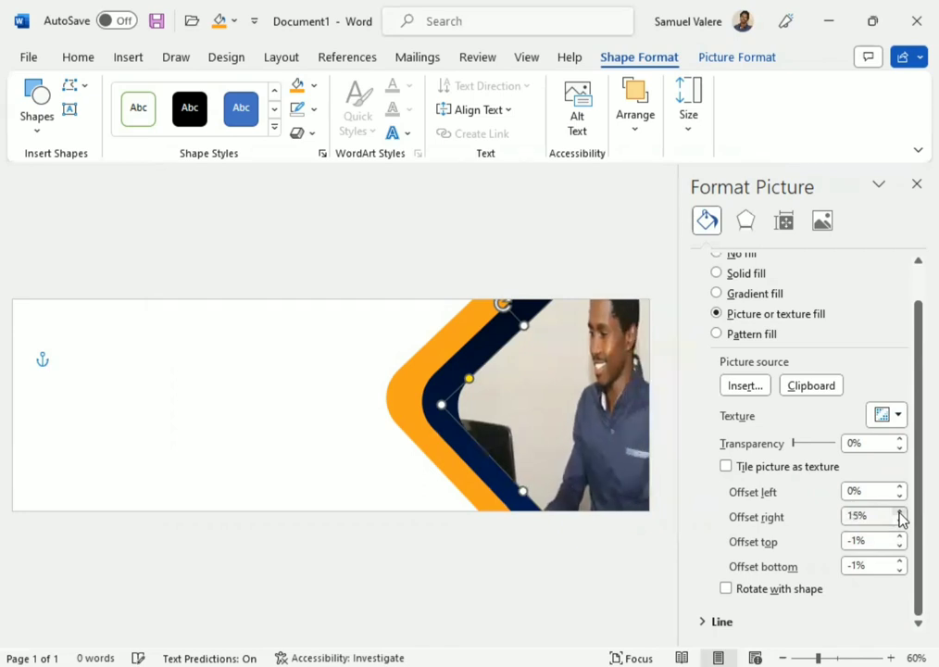
pyautogui.click(899, 512)
pyautogui.click(899, 512)
pyautogui.click(899, 512)
pyautogui.click(899, 512)
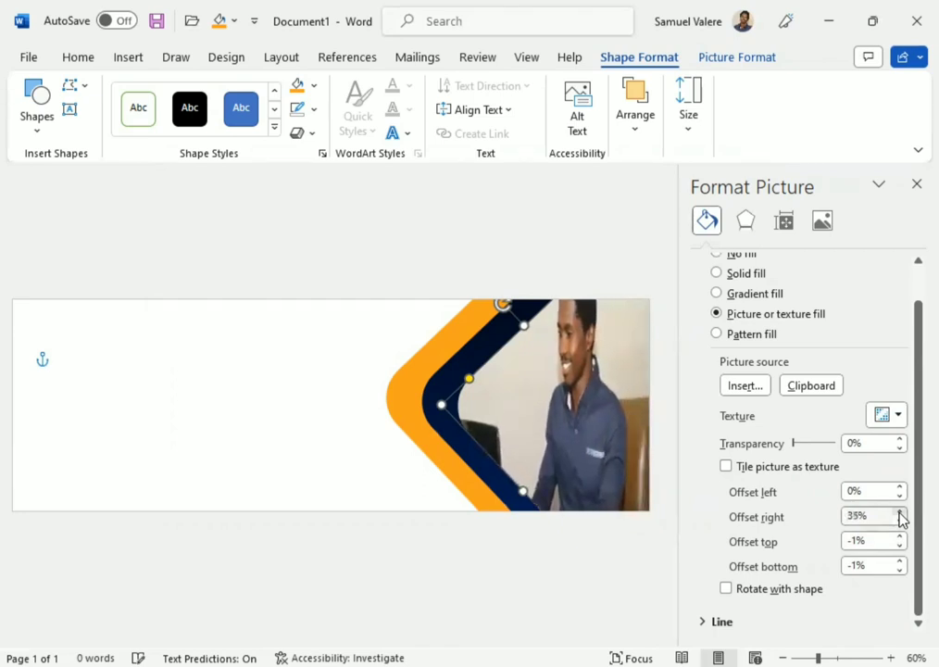
pyautogui.click(901, 512)
pyautogui.click(899, 527)
pyautogui.click(899, 497)
pyautogui.click(900, 497)
pyautogui.click(899, 498)
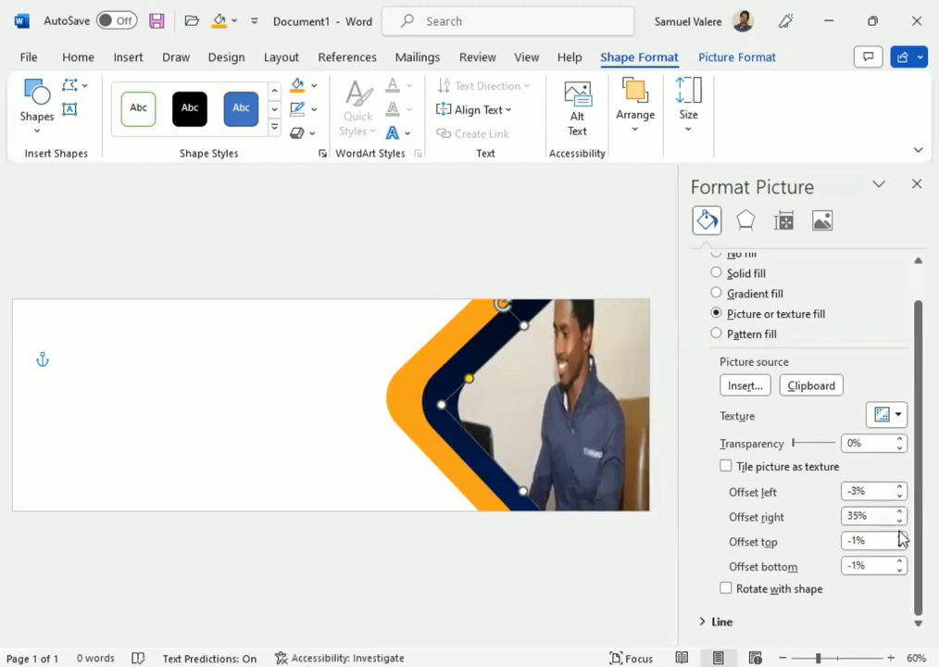
# - Set the photo's top offset to 11% and bottom offset to 16%
pyautogui.click(899, 536)
pyautogui.click(899, 537)
pyautogui.click(899, 536)
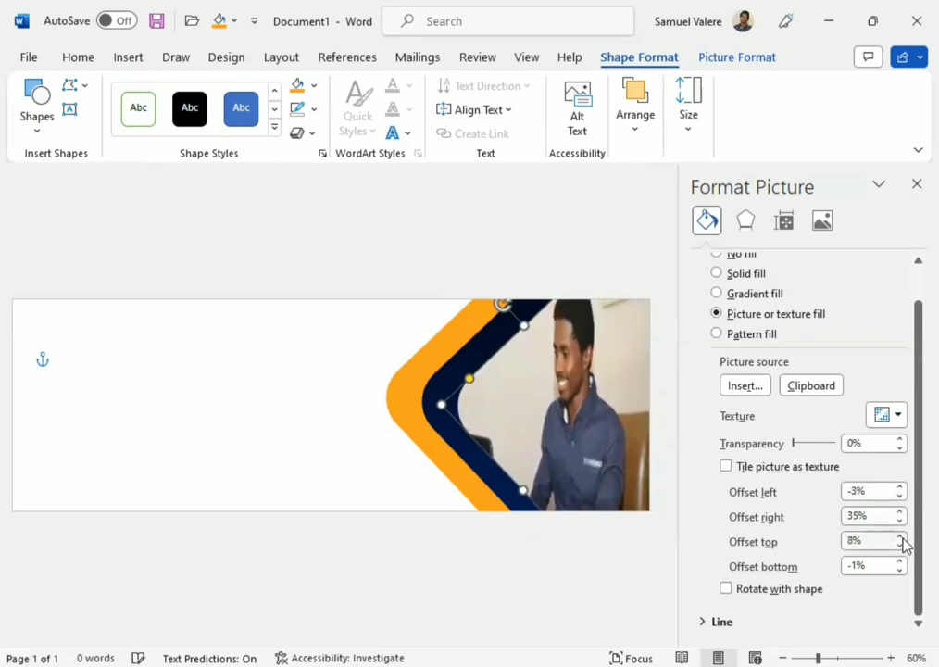
pyautogui.click(899, 536)
pyautogui.click(900, 536)
pyautogui.click(900, 536)
pyautogui.click(900, 536)
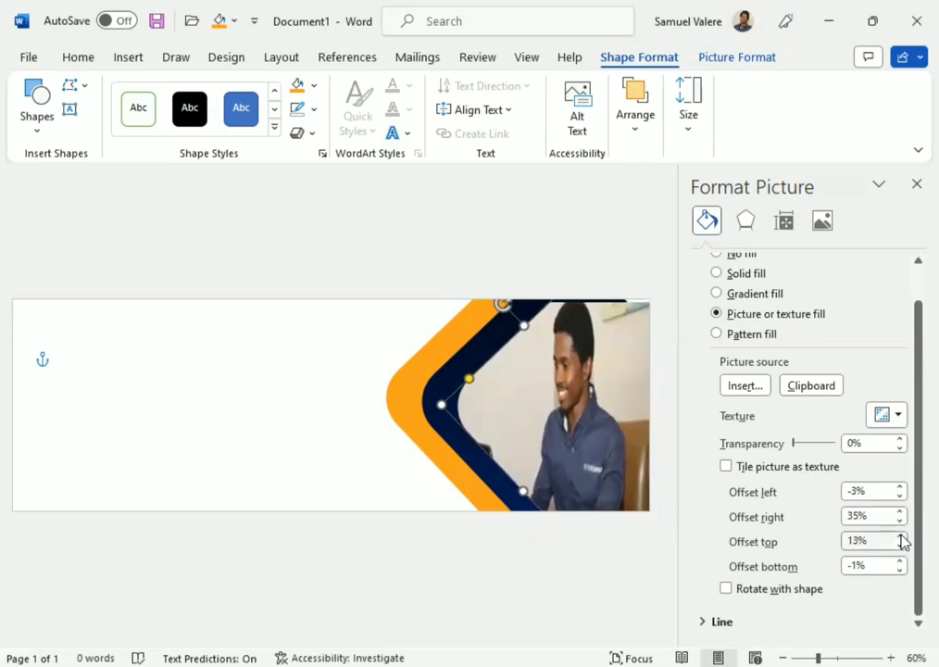
pyautogui.click(900, 536)
pyautogui.click(899, 537)
pyautogui.click(899, 545)
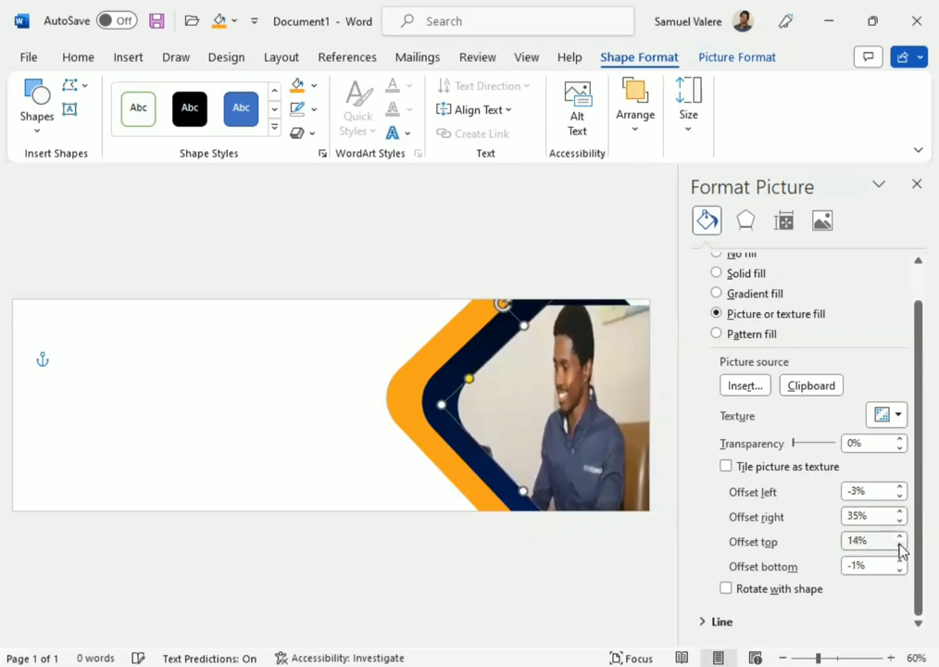
pyautogui.click(899, 545)
pyautogui.click(899, 544)
pyautogui.click(900, 545)
pyautogui.click(901, 569)
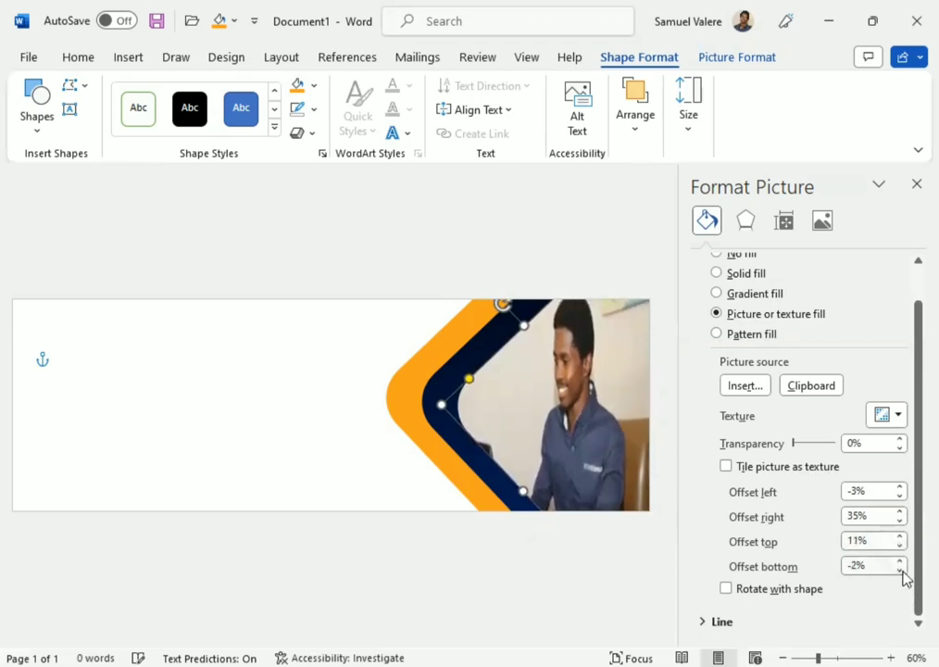
pyautogui.doubleClick(899, 561)
pyautogui.doubleClick(899, 562)
pyautogui.doubleClick(899, 561)
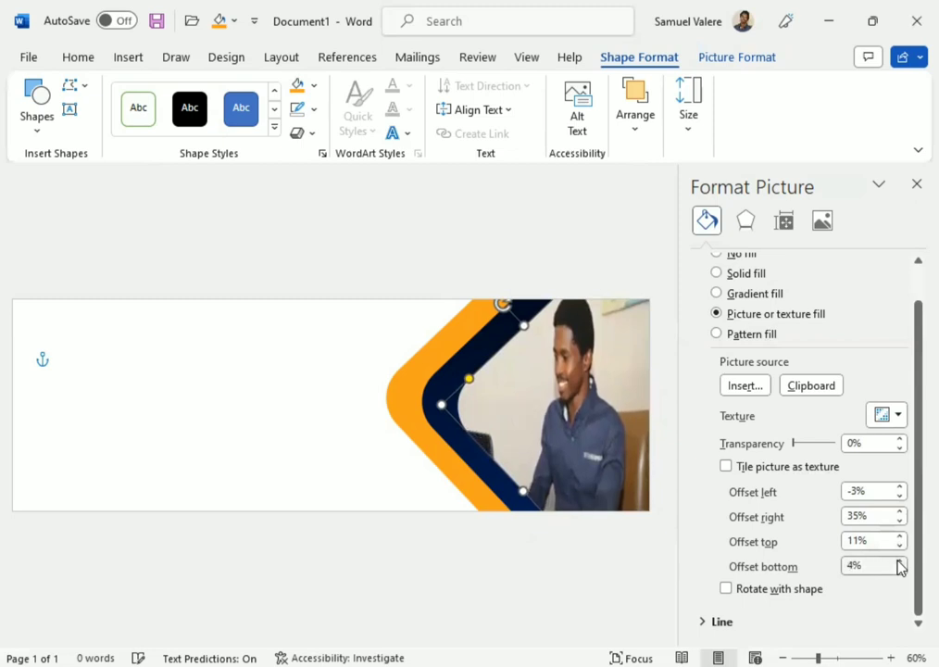
pyautogui.doubleClick(899, 561)
pyautogui.doubleClick(899, 562)
pyautogui.click(900, 562)
pyautogui.doubleClick(899, 561)
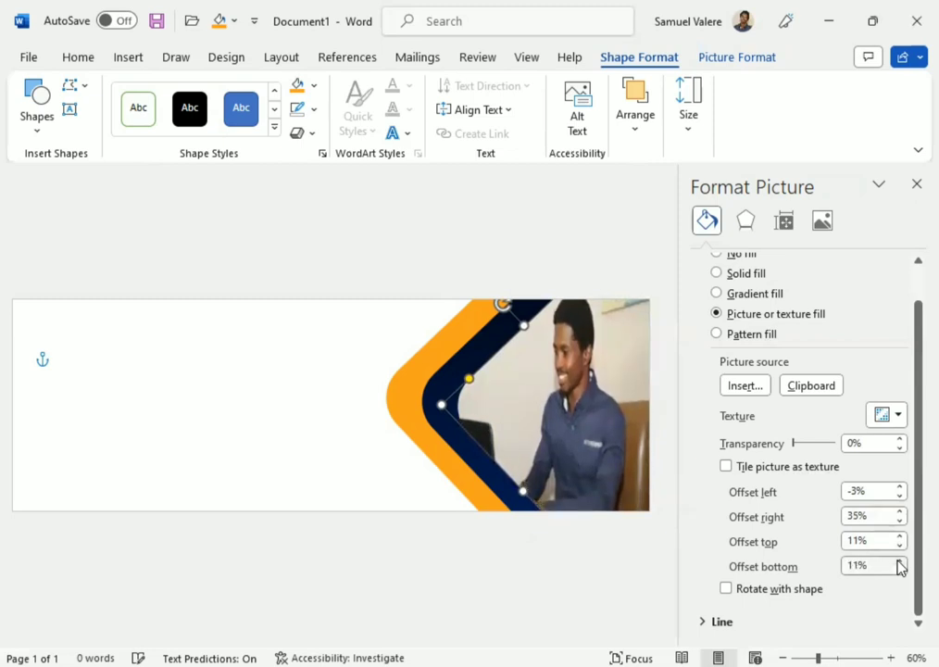
pyautogui.doubleClick(899, 561)
pyautogui.click(899, 561)
pyautogui.doubleClick(899, 561)
pyautogui.click(899, 561)
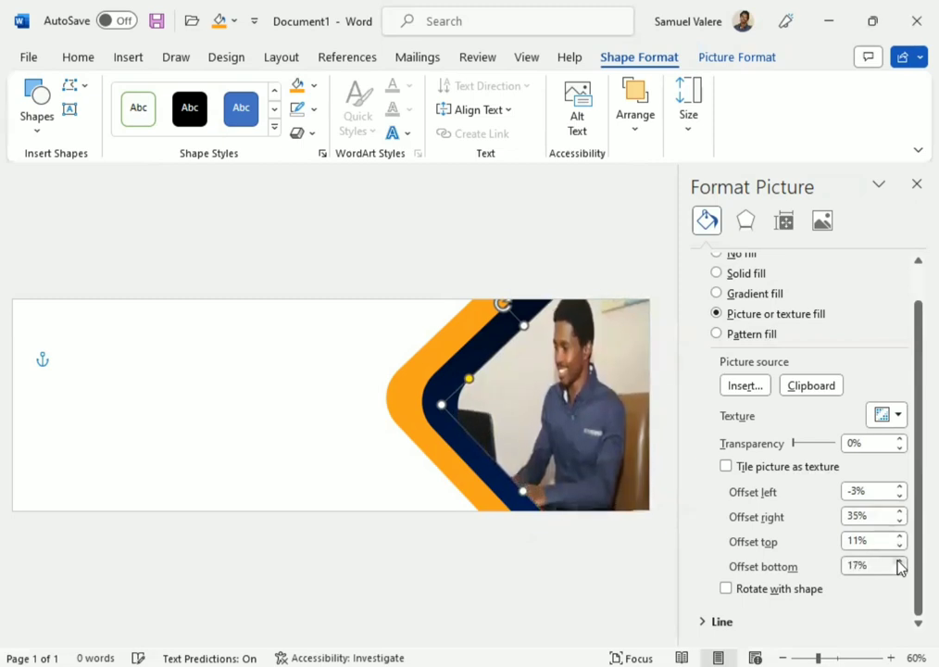
pyautogui.click(899, 562)
pyautogui.click(899, 570)
pyautogui.click(899, 569)
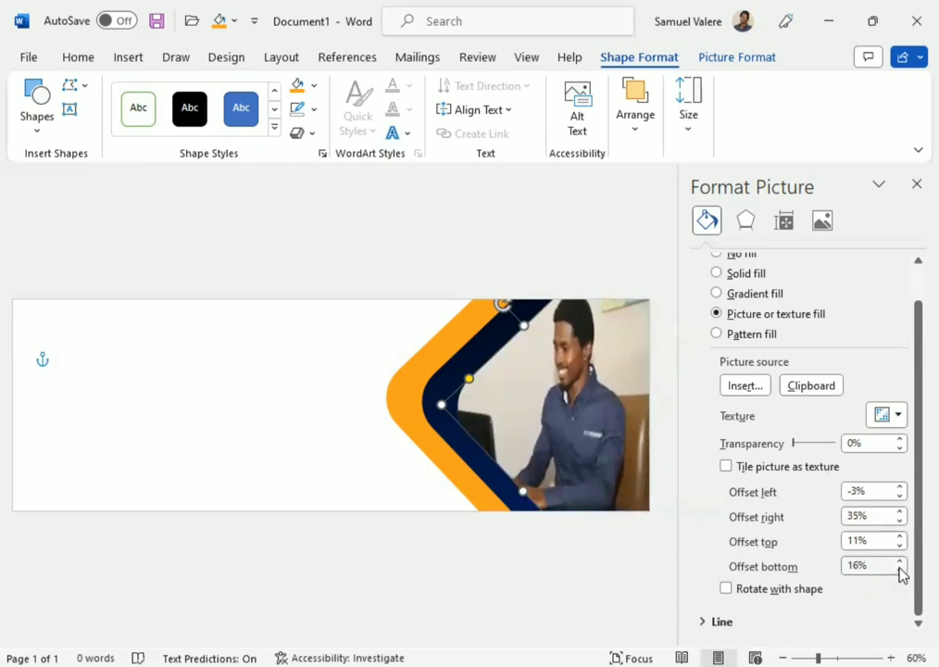
pyautogui.click(915, 188)
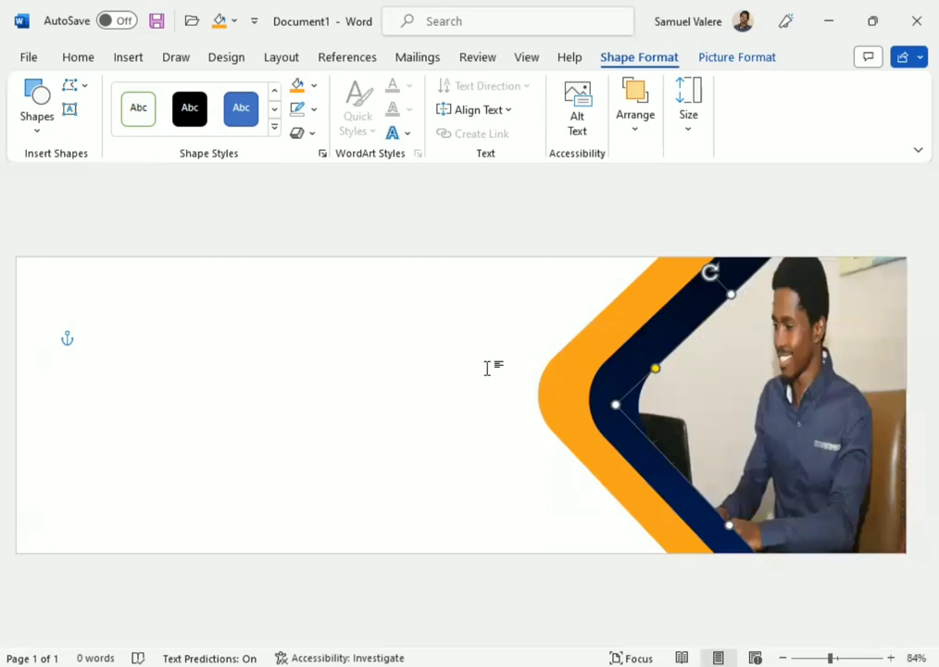
# - Duplicate the chevron and rotate the copy into place near the banner's top edge
pyautogui.click(628, 369)
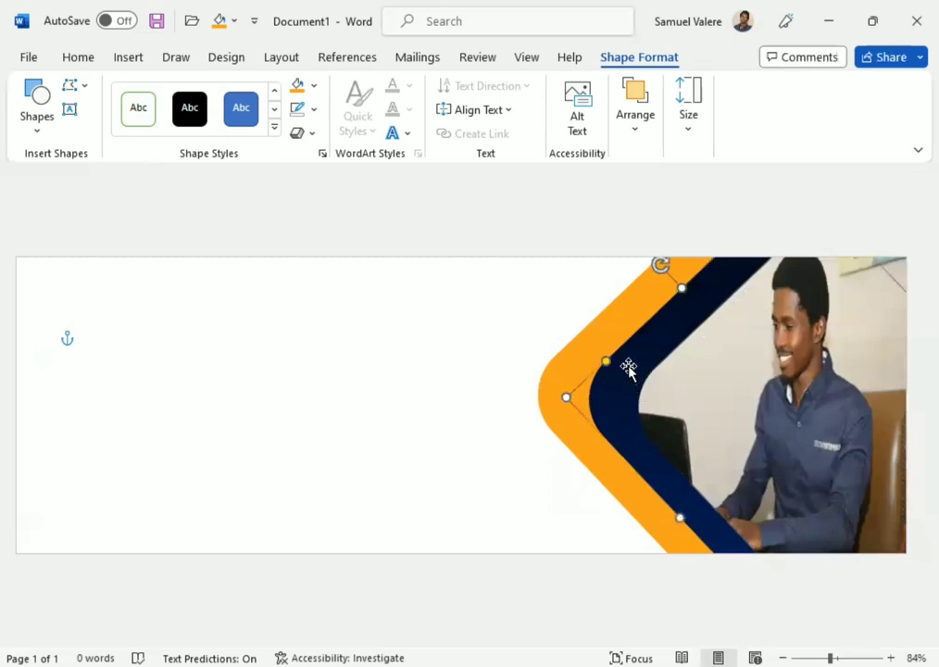
pyautogui.hotkey('ctrl', 'z')
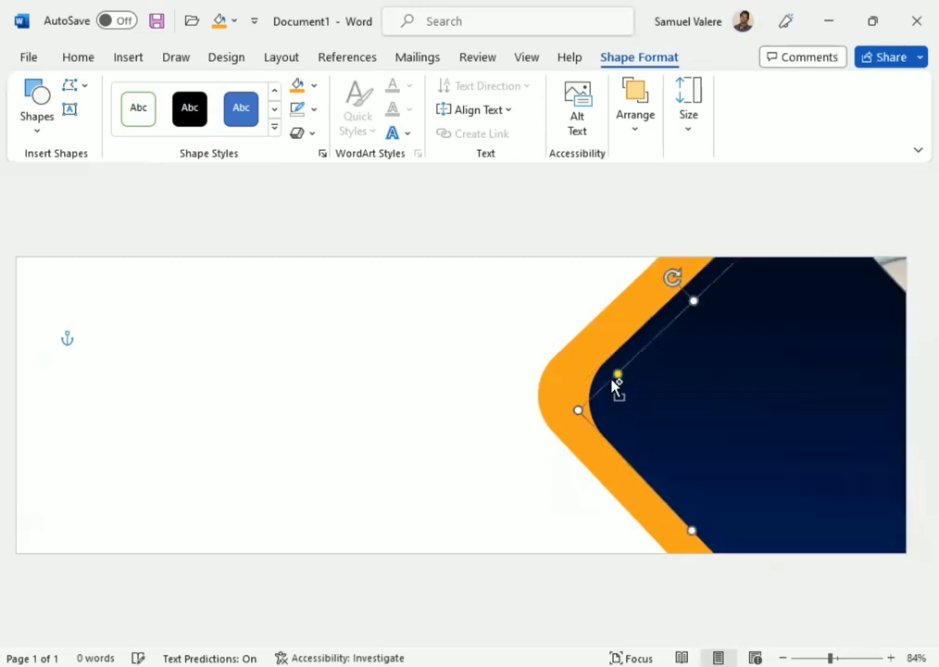
pyautogui.moveTo(675, 401)
pyautogui.mouseDown()
pyautogui.moveTo(436, 381)
pyautogui.moveTo(589, 402)
pyautogui.moveTo(505, 396)
pyautogui.moveTo(592, 396)
pyautogui.mouseUp()
pyautogui.moveTo(675, 405)
pyautogui.mouseDown()
pyautogui.moveTo(564, 319)
pyautogui.moveTo(555, 322)
pyautogui.mouseUp()
pyautogui.moveTo(513, 264); pyautogui.dragTo(507, 295)
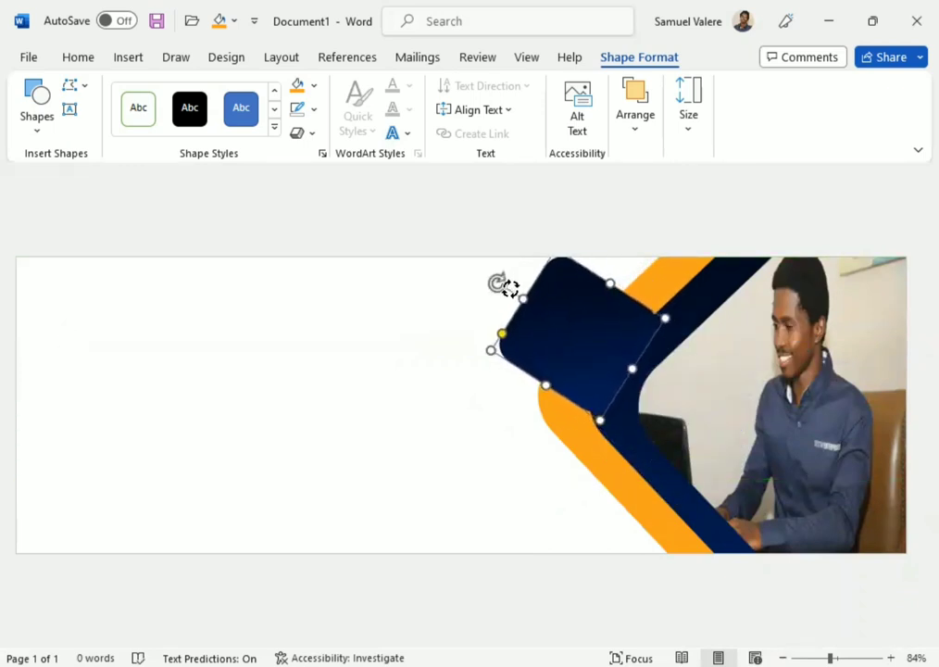
pyautogui.moveTo(569, 299)
pyautogui.mouseDown()
pyautogui.moveTo(581, 276)
pyautogui.moveTo(575, 287)
pyautogui.mouseUp()
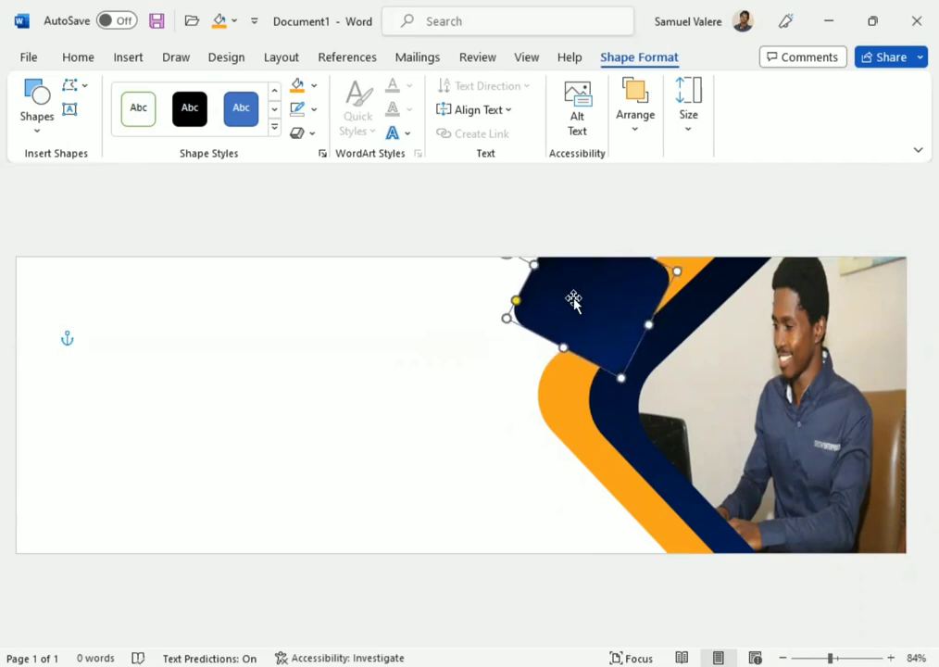
pyautogui.press('Down')
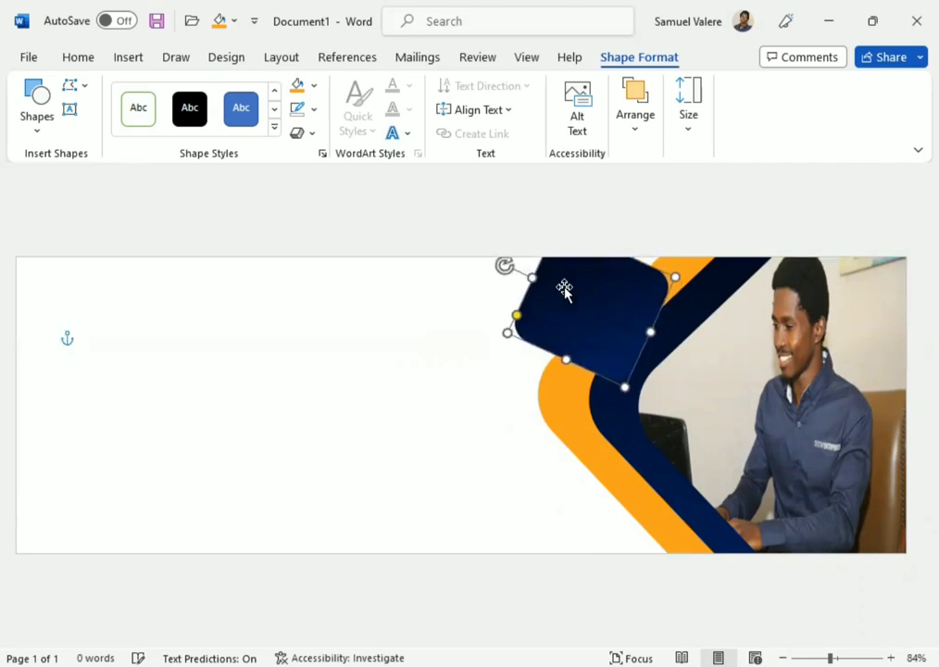
pyautogui.moveTo(505, 263); pyautogui.dragTo(568, 262)
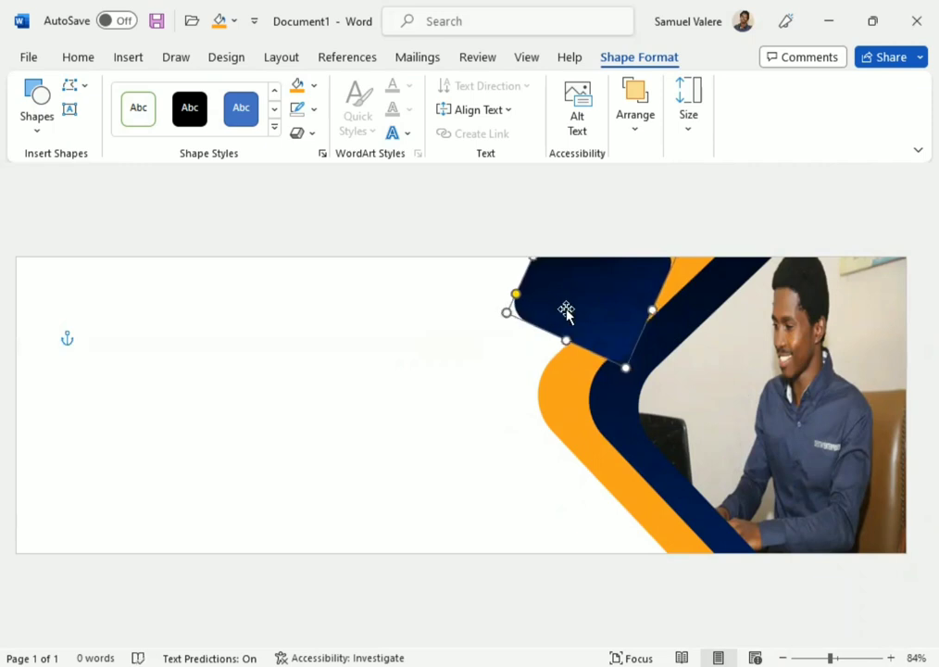
pyautogui.moveTo(566, 310); pyautogui.dragTo(568, 310)
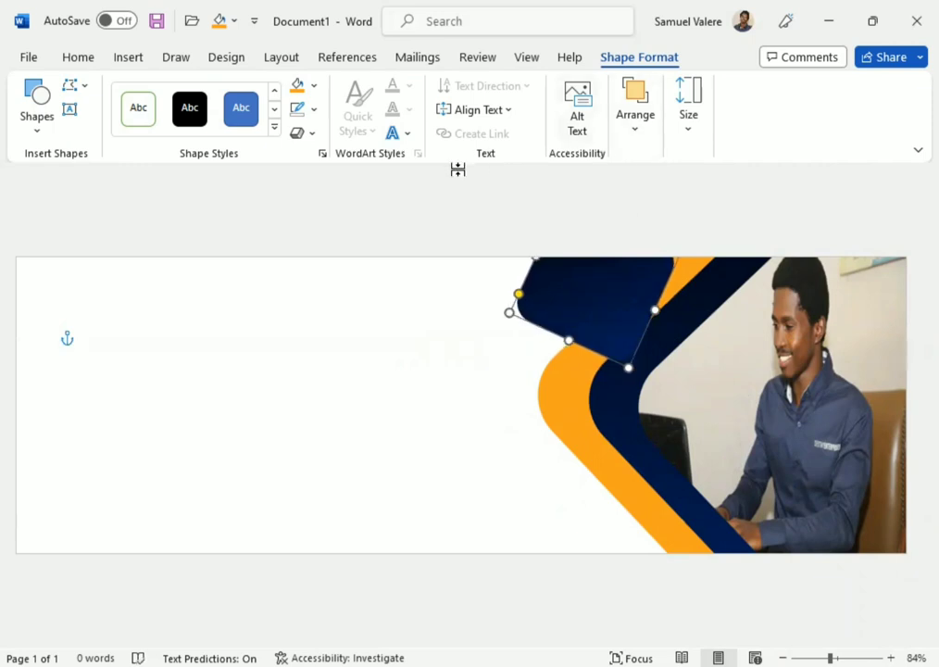
# - Give the copy a Blue, Accent 1, Lighter 80% outline and no fill
pyautogui.click(314, 110)
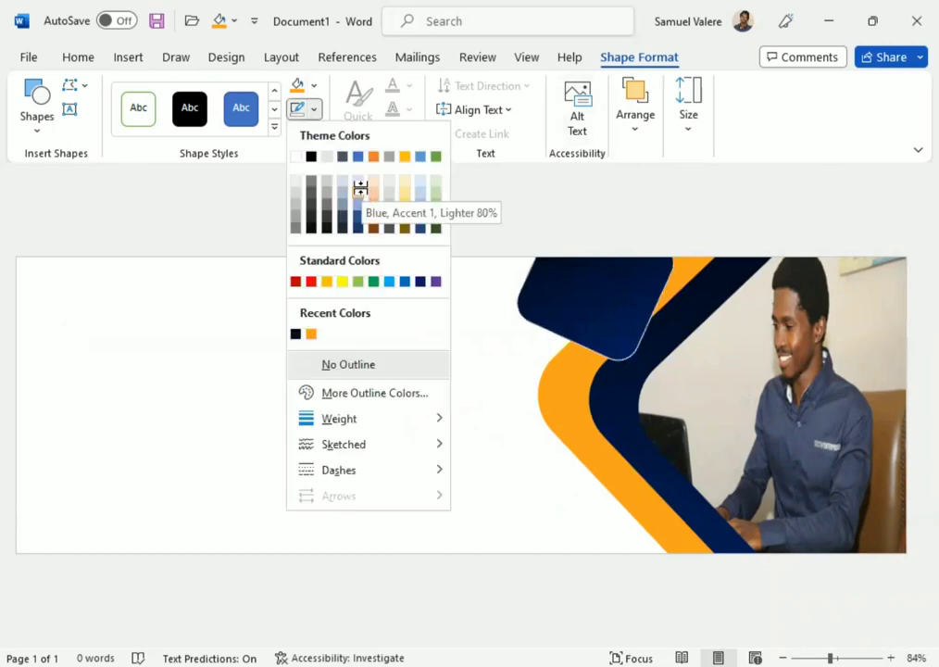
pyautogui.click(364, 196)
pyautogui.click(314, 85)
pyautogui.click(305, 342)
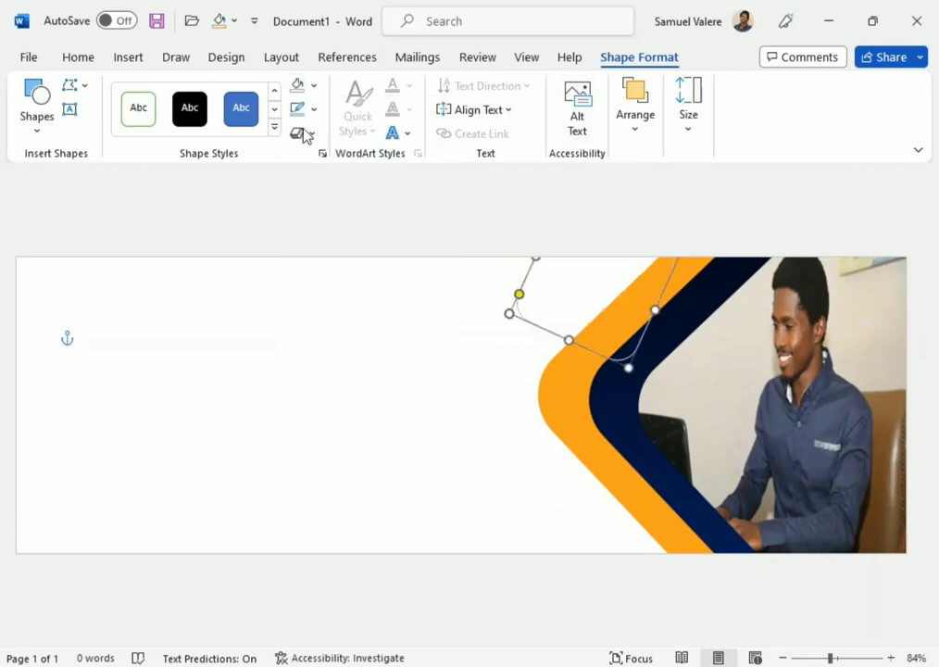
pyautogui.click(314, 110)
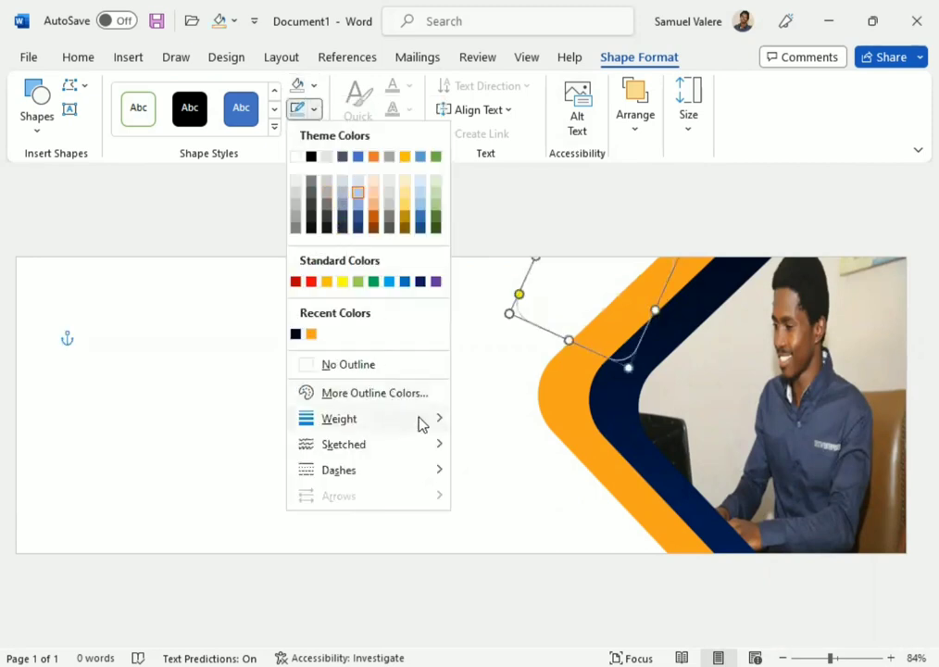
pyautogui.moveTo(440, 420)
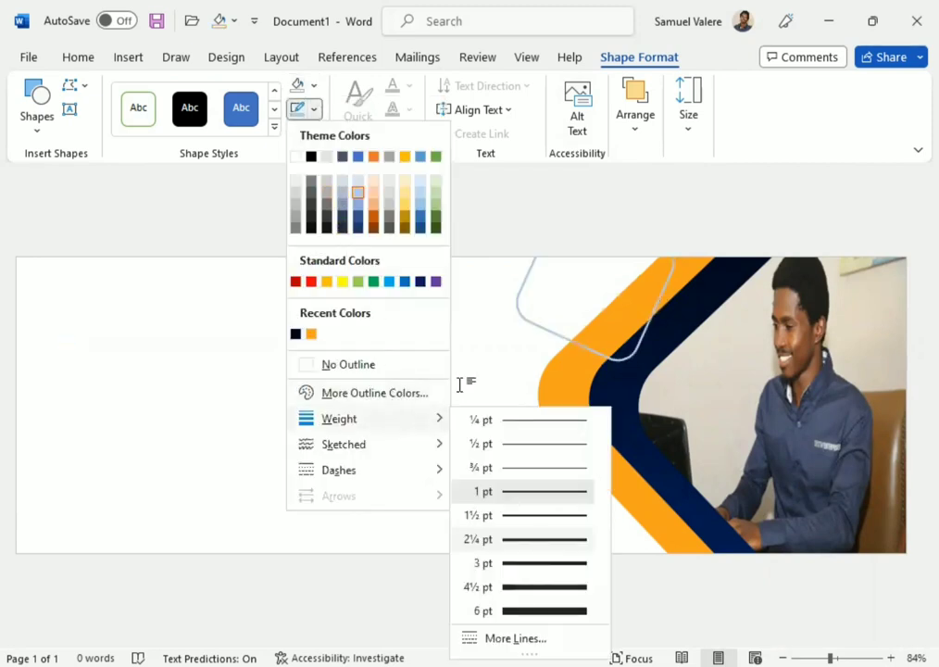
pyautogui.click(358, 329)
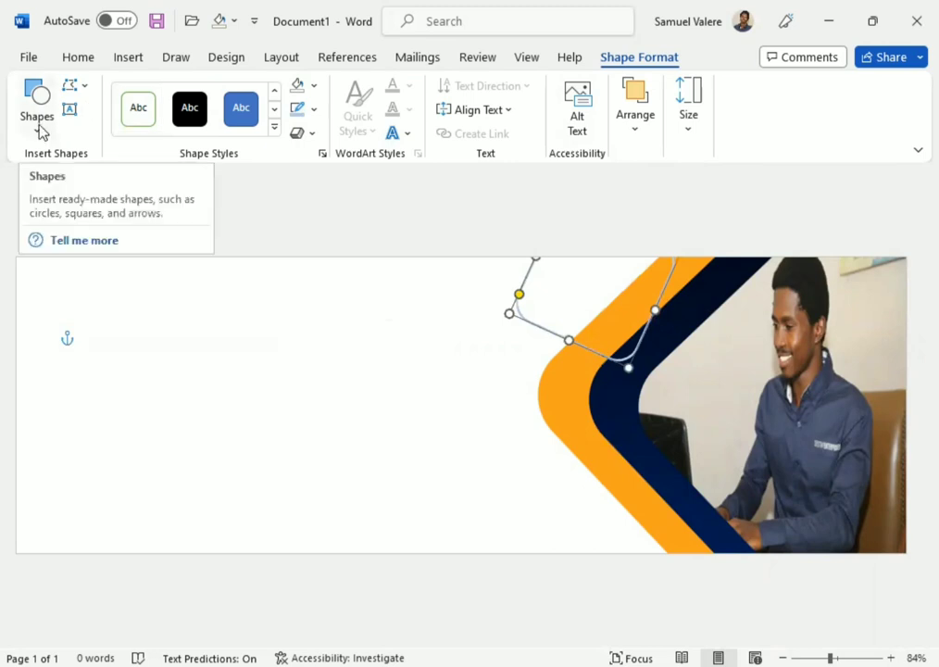
# - Draw a borderless rectangle covering the whole banner
pyautogui.moveTo(18, 256)
pyautogui.mouseDown()
pyautogui.moveTo(736, 475)
pyautogui.moveTo(908, 551)
pyautogui.mouseUp()
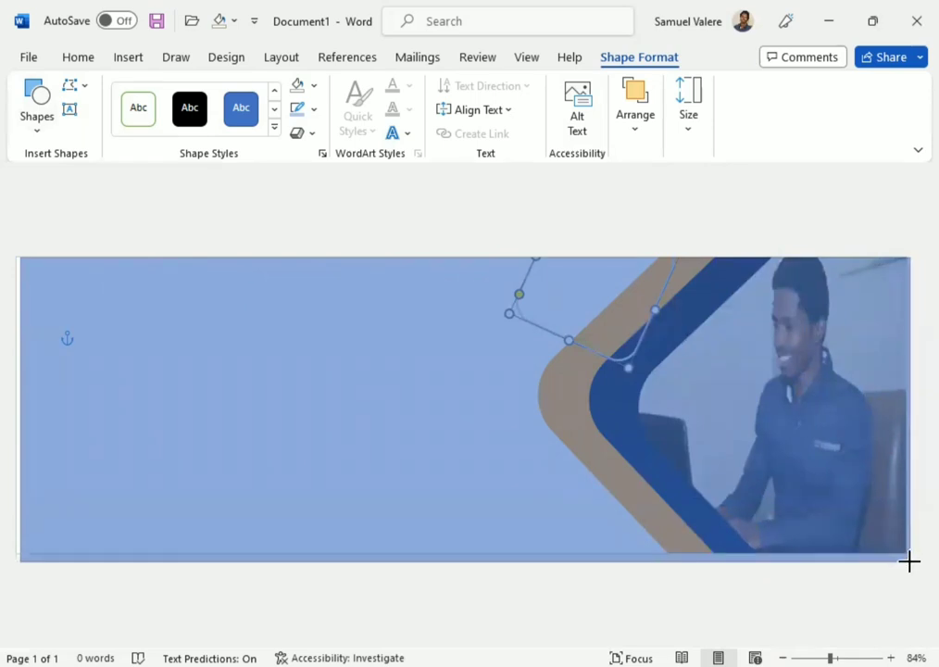
pyautogui.moveTo(908, 551); pyautogui.dragTo(909, 561)
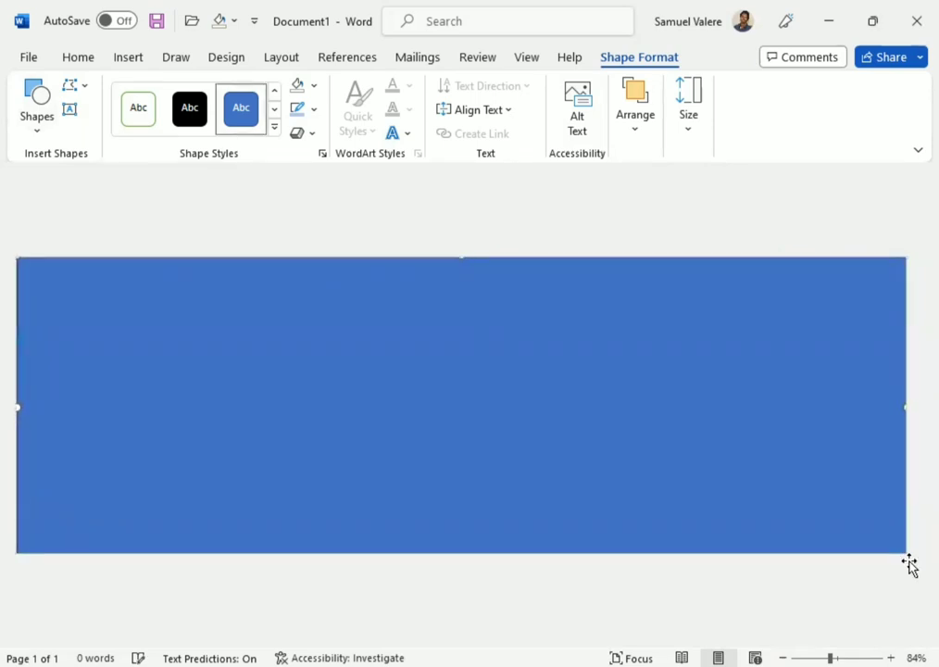
pyautogui.click(313, 109)
pyautogui.click(305, 366)
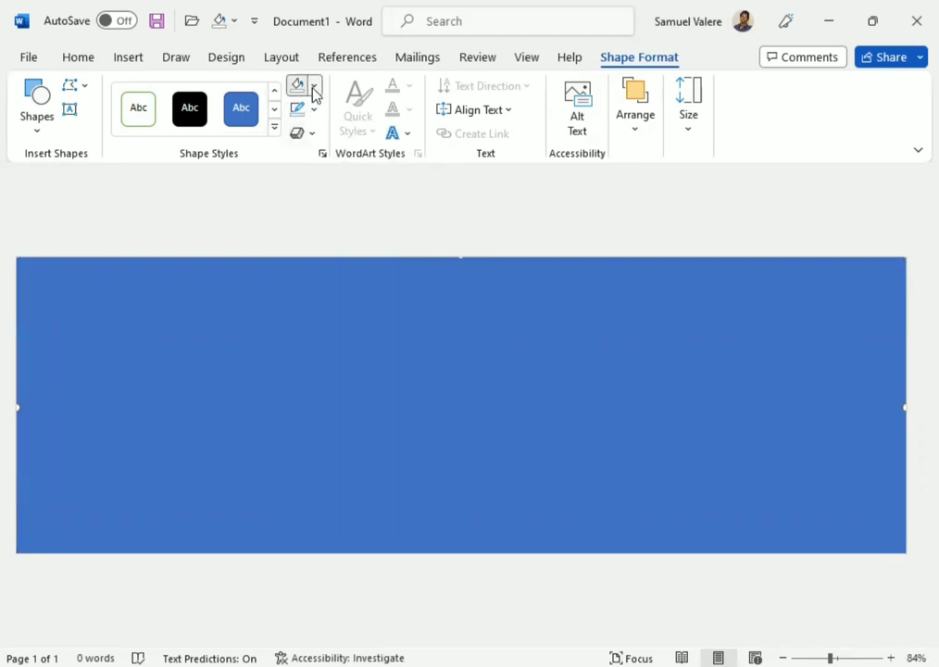
# - Fill the rectangle with a 90° linear navy gradient, end stop at 80%
pyautogui.click(313, 85)
pyautogui.moveTo(398, 420)
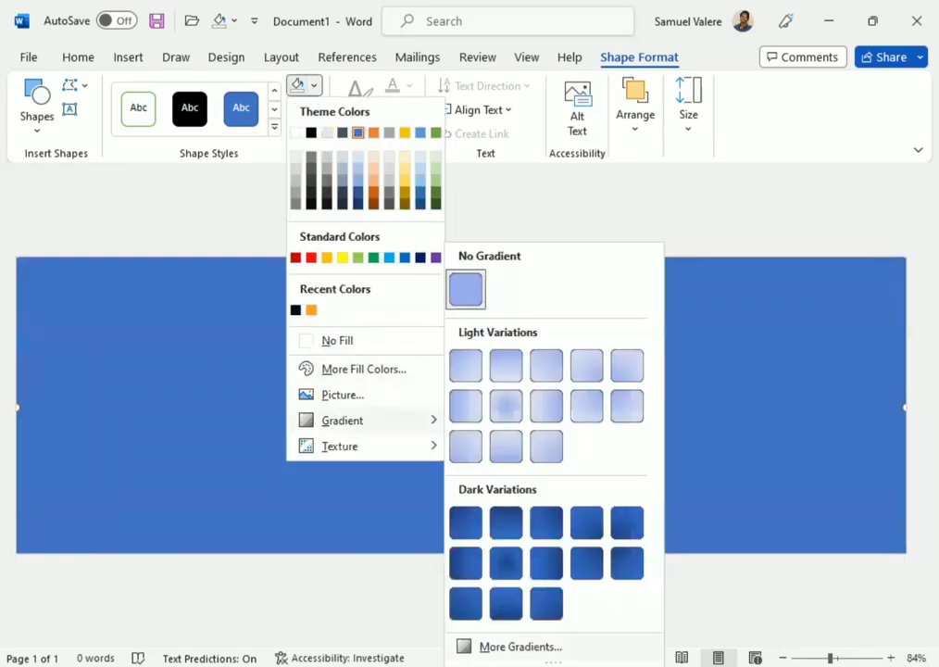
pyautogui.click(519, 645)
pyautogui.click(717, 334)
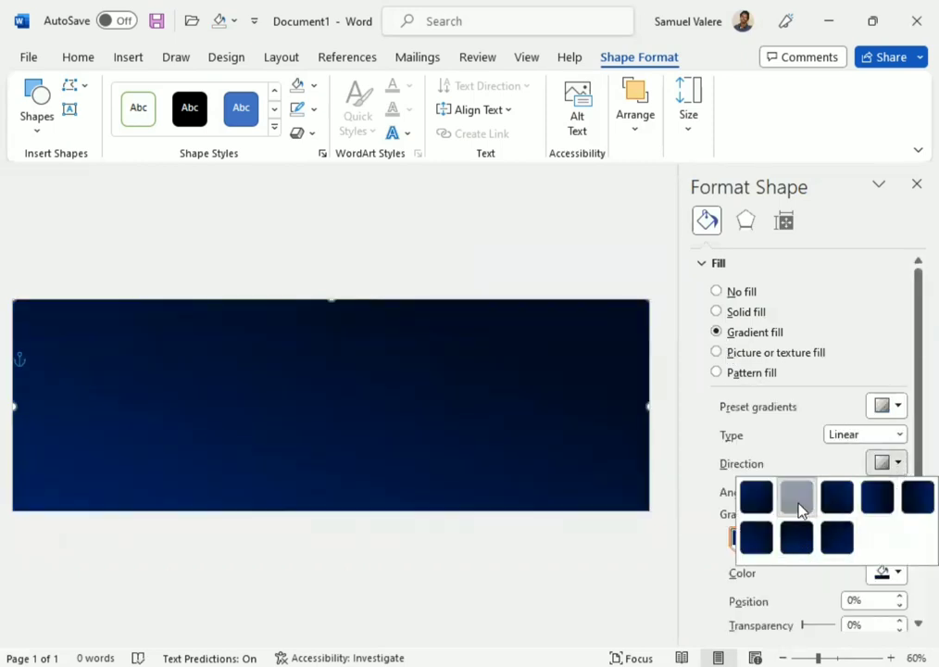
pyautogui.click(797, 501)
pyautogui.moveTo(812, 543); pyautogui.dragTo(816, 544)
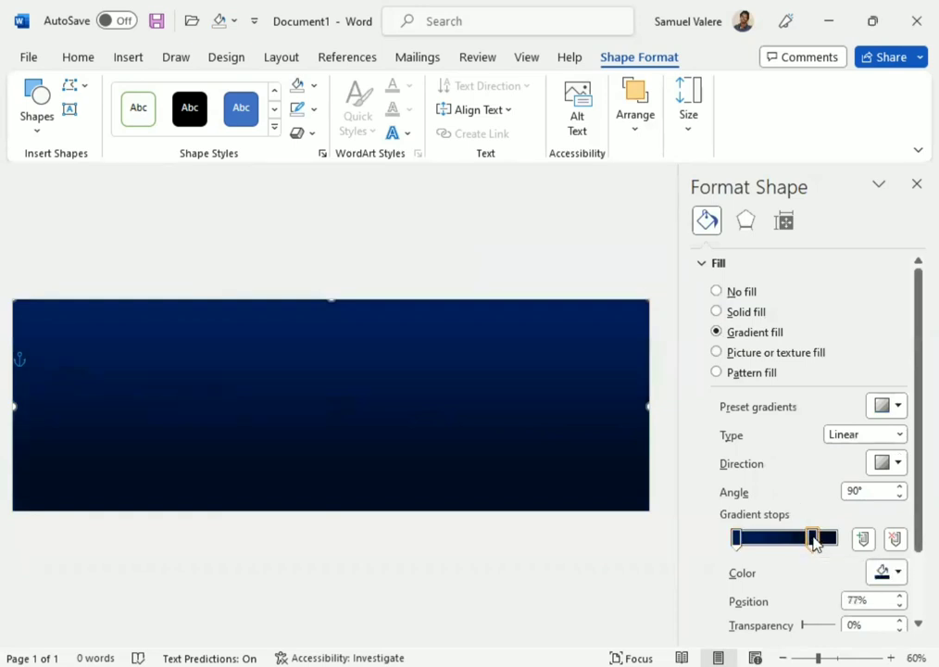
pyautogui.click(817, 545)
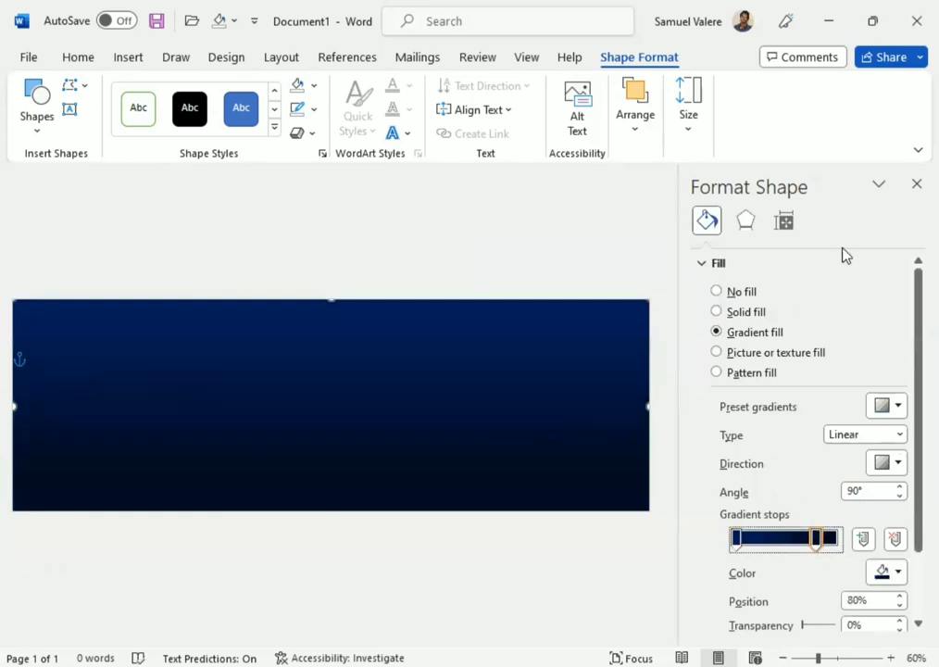
pyautogui.click(914, 188)
# - Send the gradient rectangle to the back behind all other shapes
pyautogui.click(633, 128)
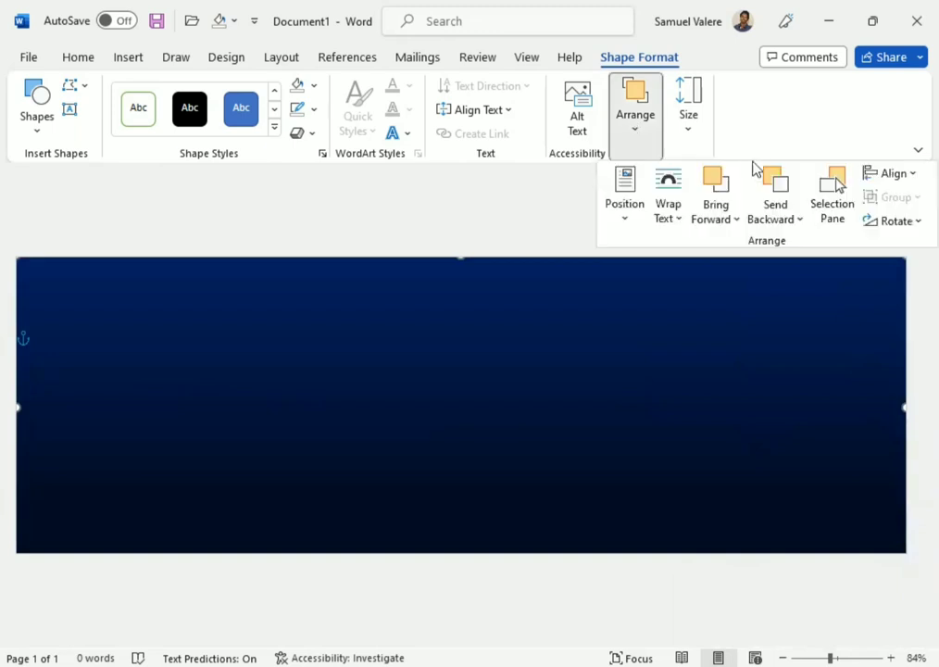
pyautogui.click(802, 221)
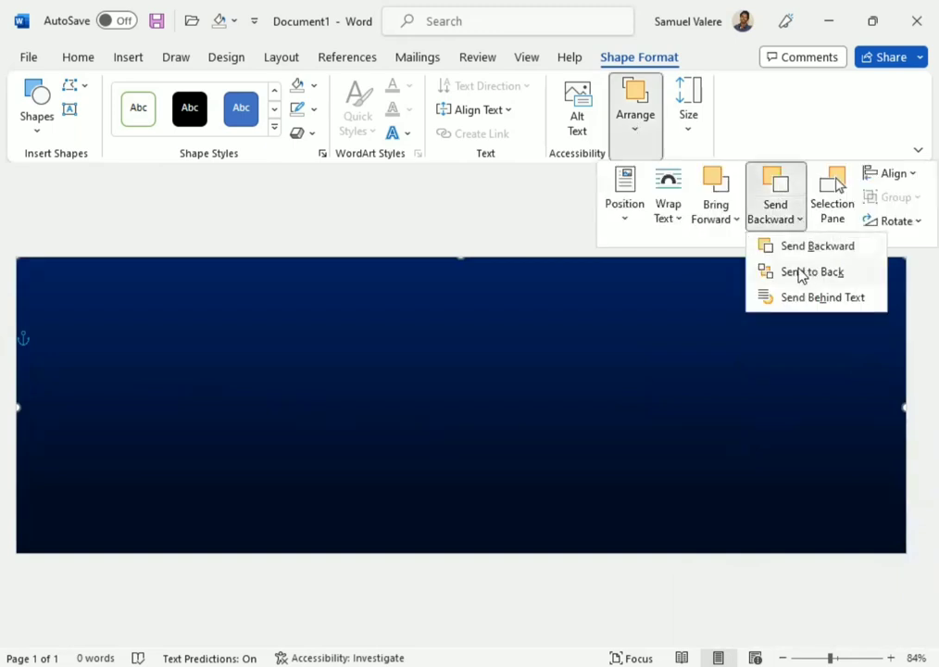
pyautogui.click(802, 272)
# - Make an offset copy of the pale blue outlined chevron
pyautogui.click(556, 331)
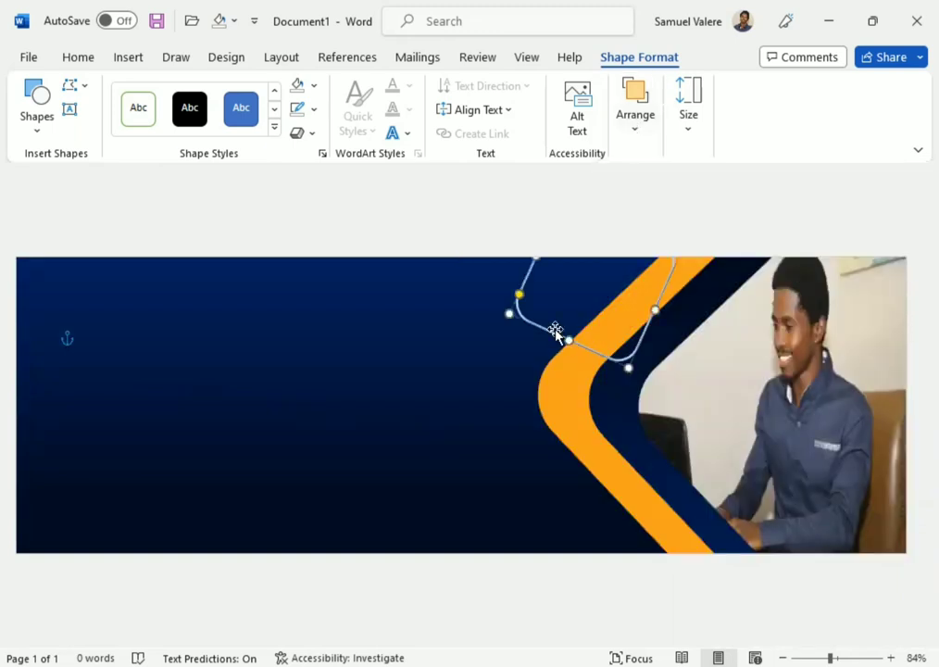
pyautogui.click(643, 131)
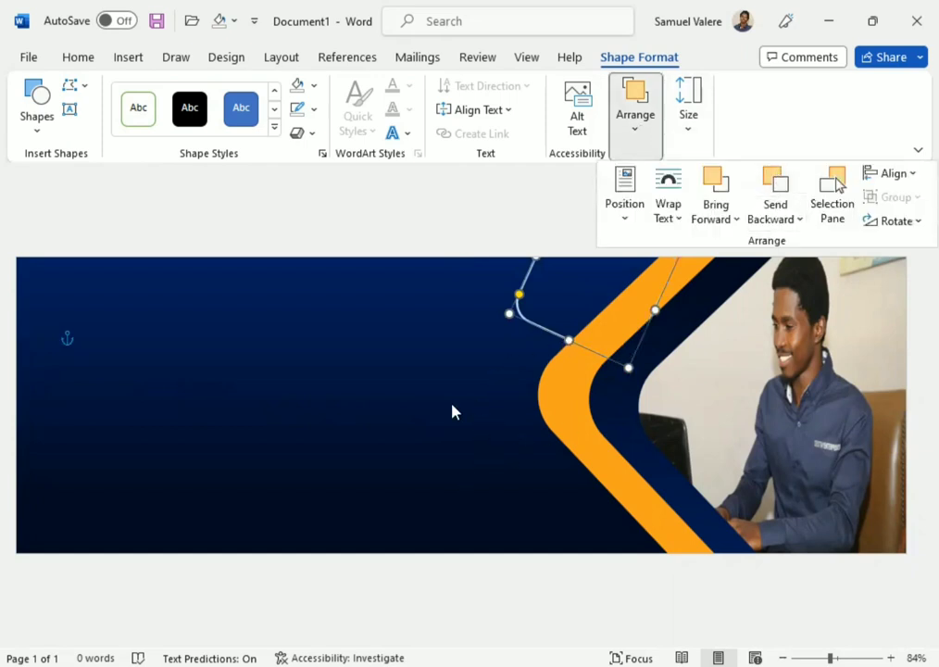
pyautogui.click(616, 423)
pyautogui.moveTo(616, 422); pyautogui.dragTo(620, 426)
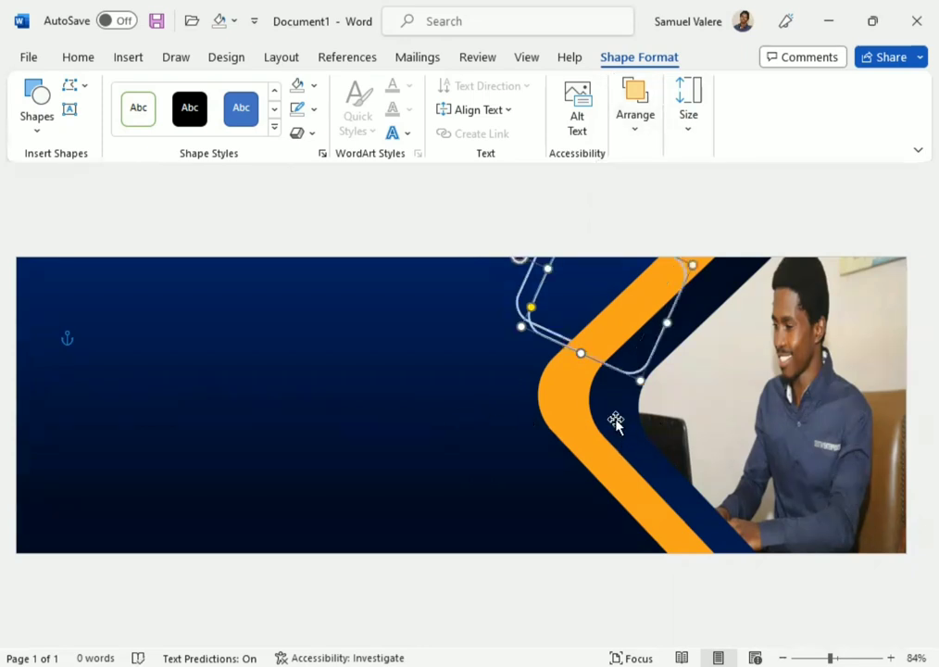
pyautogui.click(616, 421)
pyautogui.hotkey('ctrl', 'z')
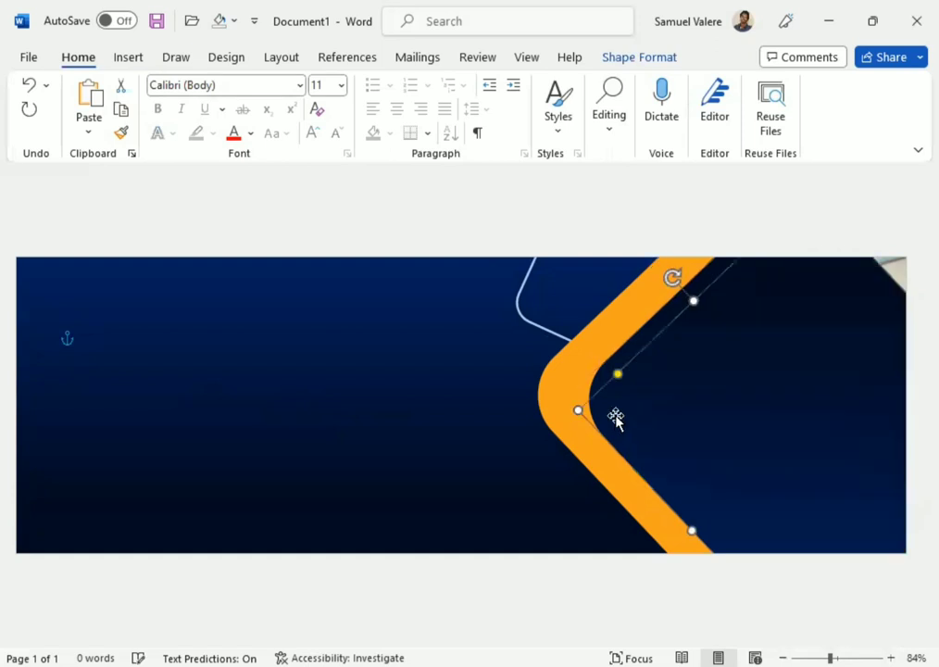
# - Move the dark copy left, narrow it from its left side, and rotate it slightly clockwise
pyautogui.moveTo(730, 435); pyautogui.dragTo(443, 436)
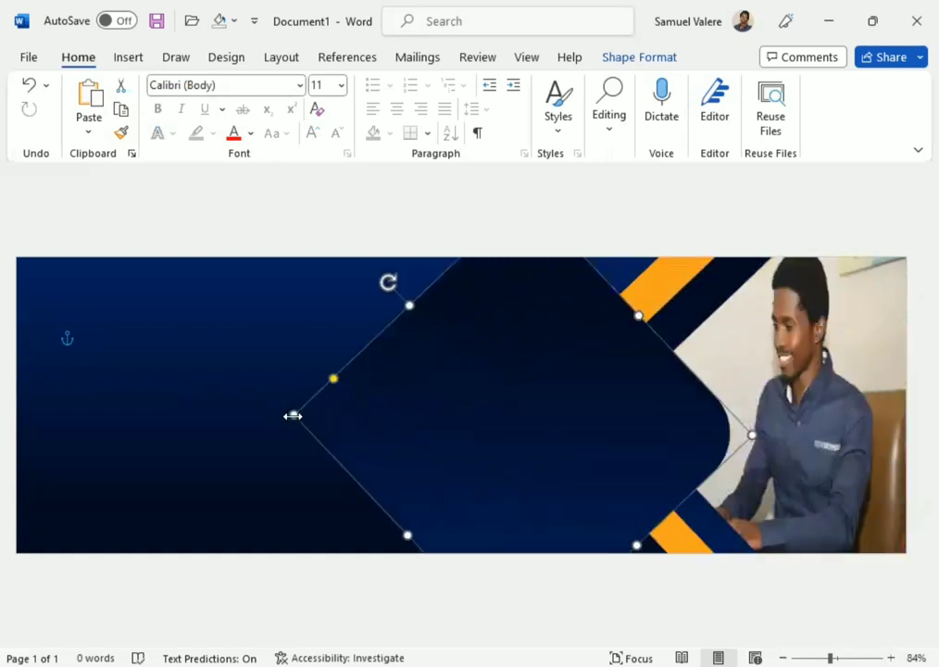
pyautogui.moveTo(294, 413)
pyautogui.mouseDown()
pyautogui.moveTo(405, 435)
pyautogui.moveTo(493, 432)
pyautogui.mouseUp()
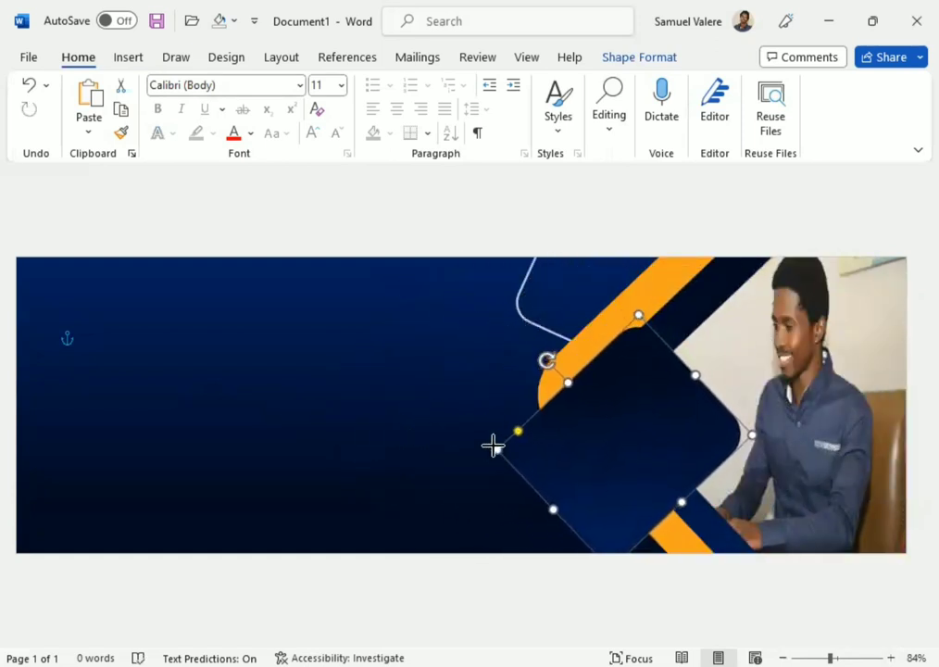
pyautogui.moveTo(618, 434); pyautogui.dragTo(647, 490)
pyautogui.moveTo(567, 407); pyautogui.dragTo(593, 419)
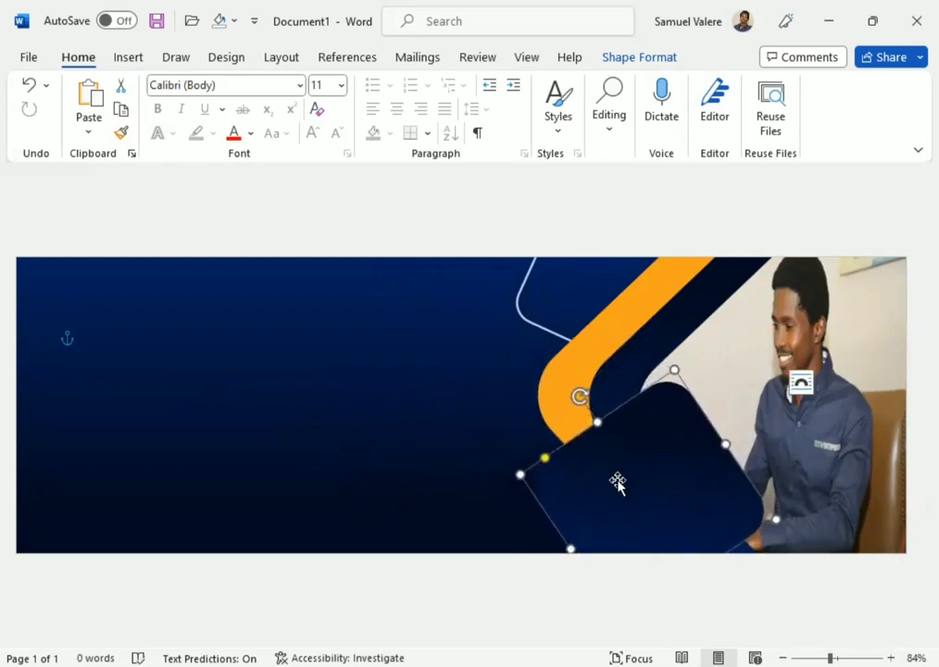
pyautogui.moveTo(619, 482)
pyautogui.mouseDown()
pyautogui.moveTo(592, 484)
pyautogui.moveTo(599, 492)
pyautogui.mouseUp()
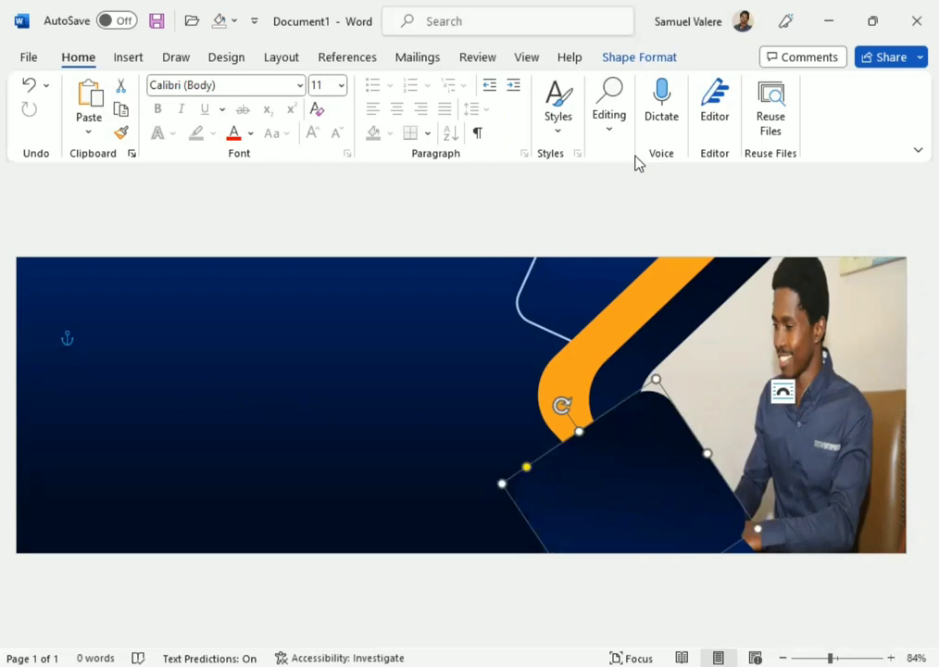
# - Send the dark shape back two layers so it sits behind the orange band
pyautogui.click(646, 59)
pyautogui.click(641, 131)
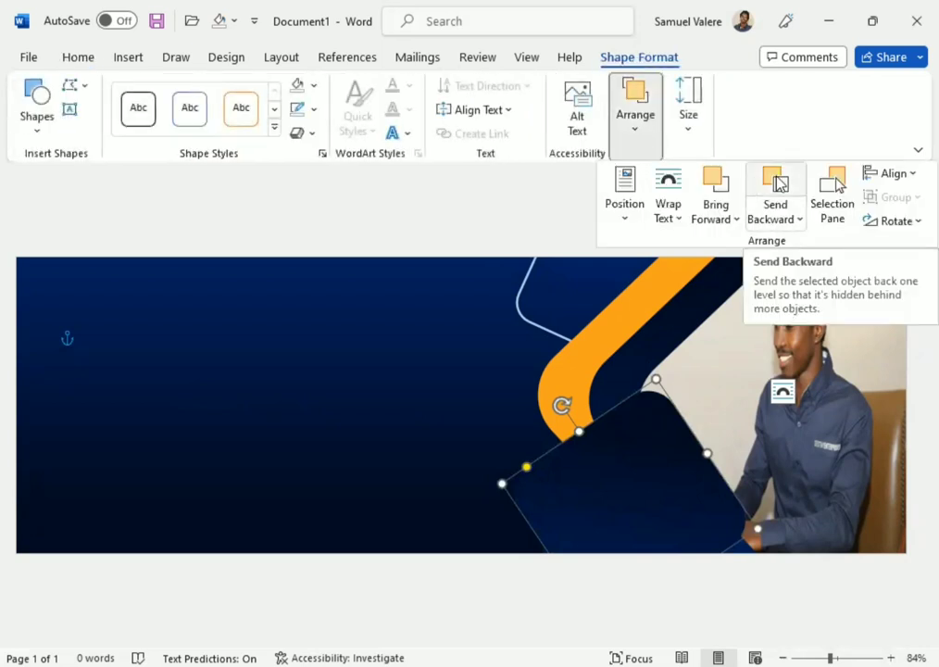
pyautogui.click(776, 182)
pyautogui.click(776, 182)
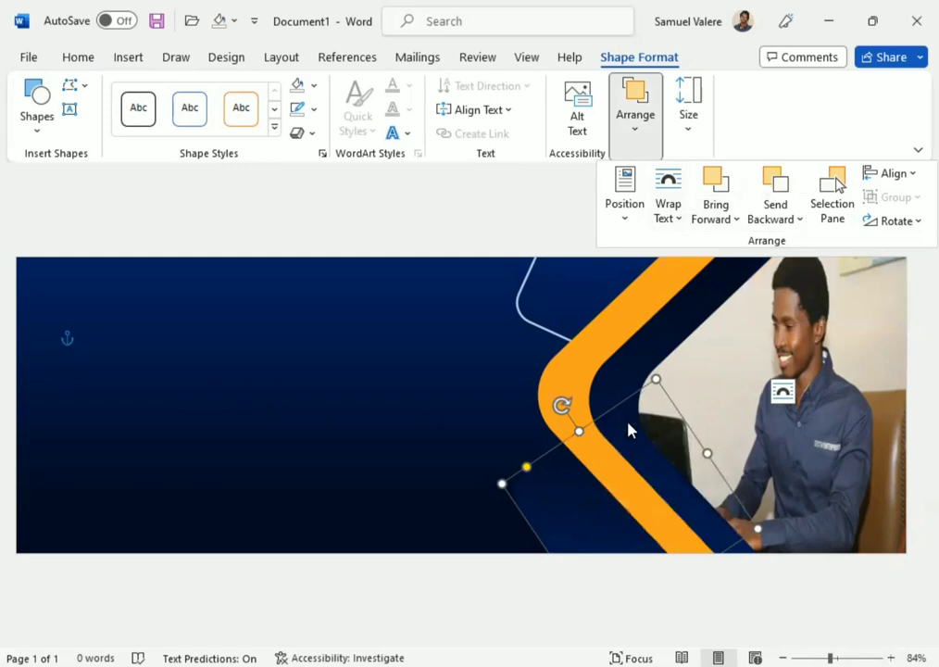
pyautogui.click(550, 478)
# - Nudge the dark shape slightly left and up
pyautogui.press('Left')
pyautogui.press('Left')
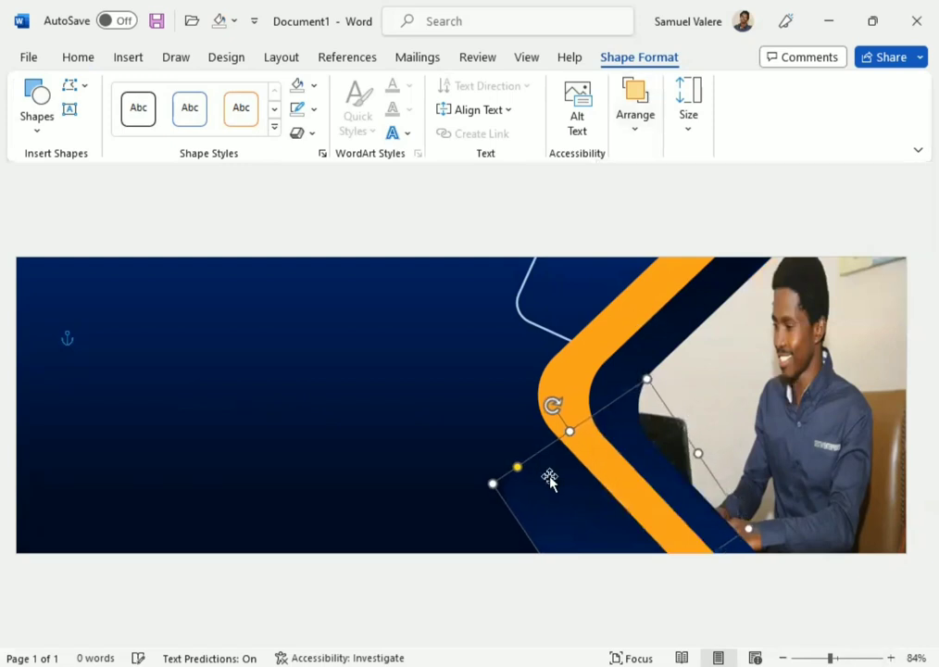
pyautogui.press('Left')
pyautogui.press('Left')
pyautogui.press('Up')
pyautogui.press('Left')
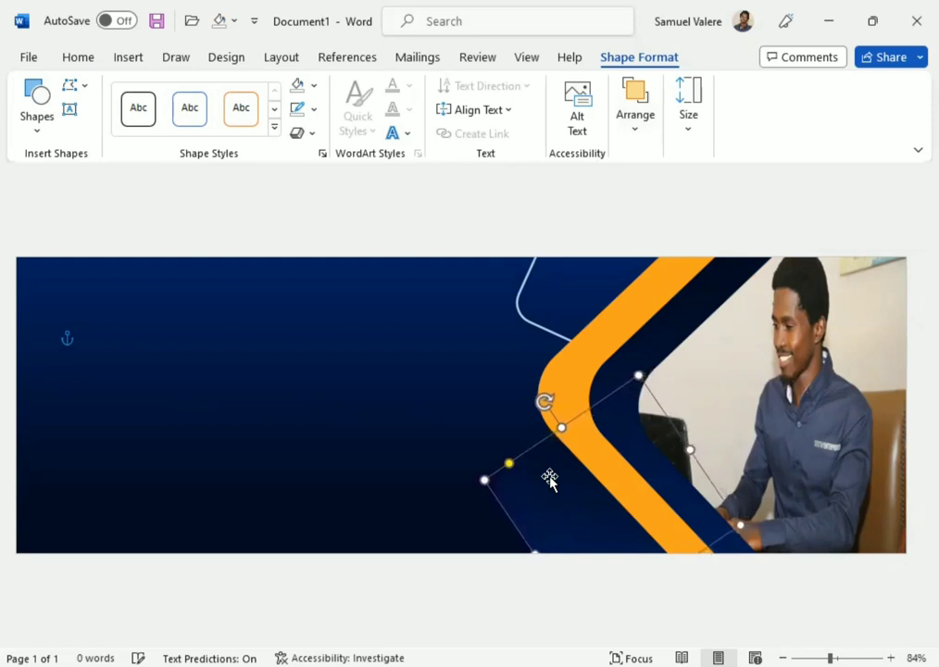
pyautogui.hotkey('ctrl', 'Left')
pyautogui.hotkey('ctrl', 'Up')
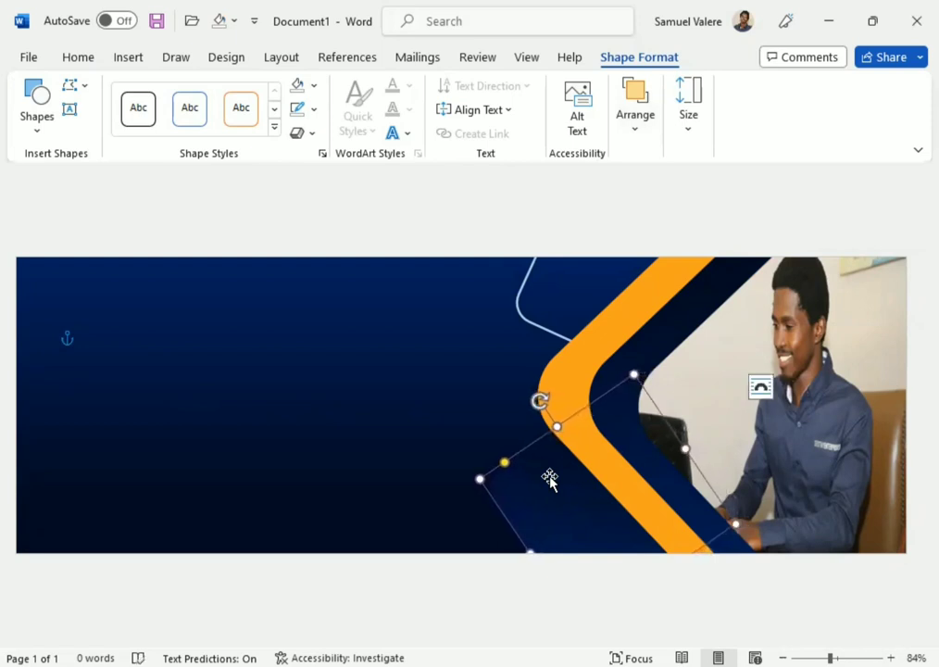
pyautogui.click(583, 356)
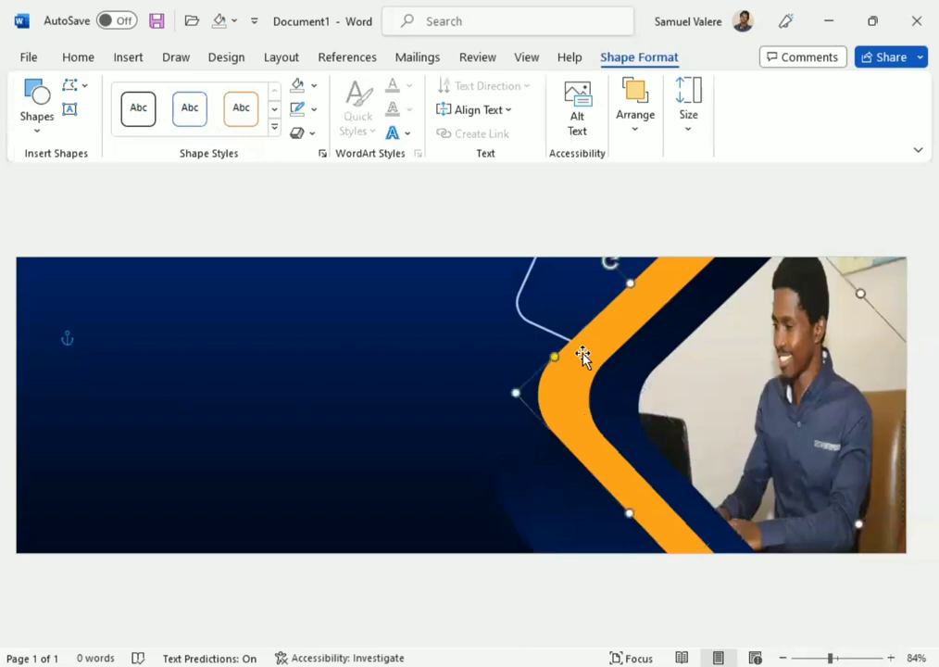
# - Fill the orange band with the deeper custom orange #F97F1B
pyautogui.click(313, 85)
pyautogui.click(356, 367)
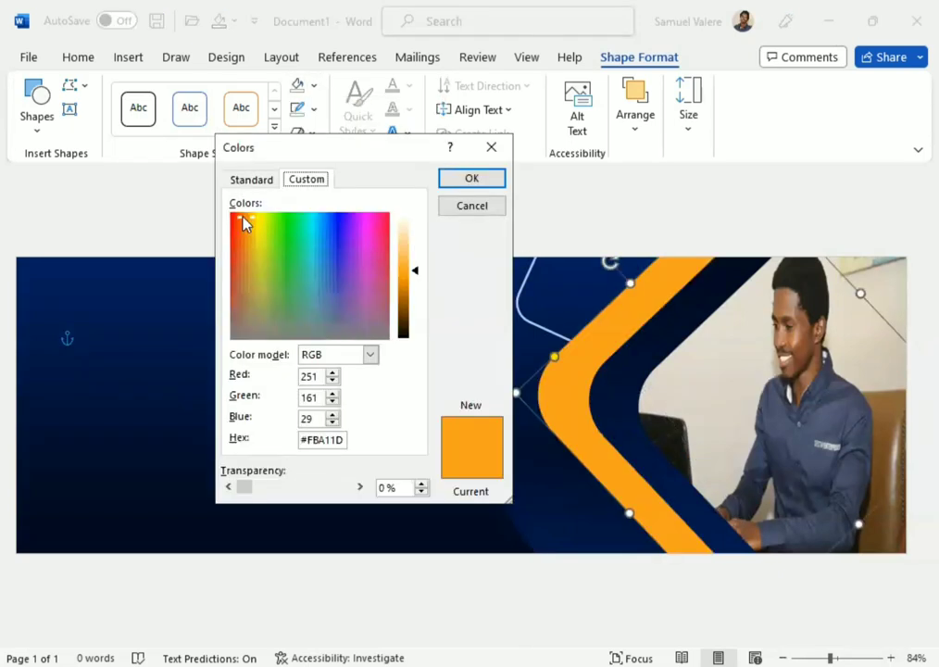
pyautogui.moveTo(242, 218); pyautogui.dragTo(244, 221)
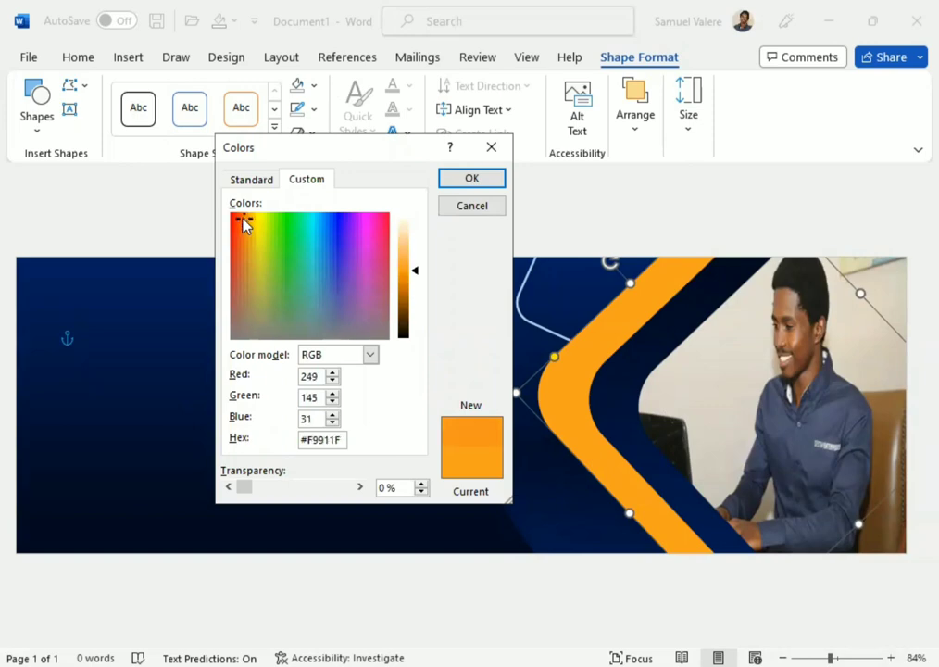
pyautogui.moveTo(416, 274); pyautogui.dragTo(417, 278)
pyautogui.click(465, 183)
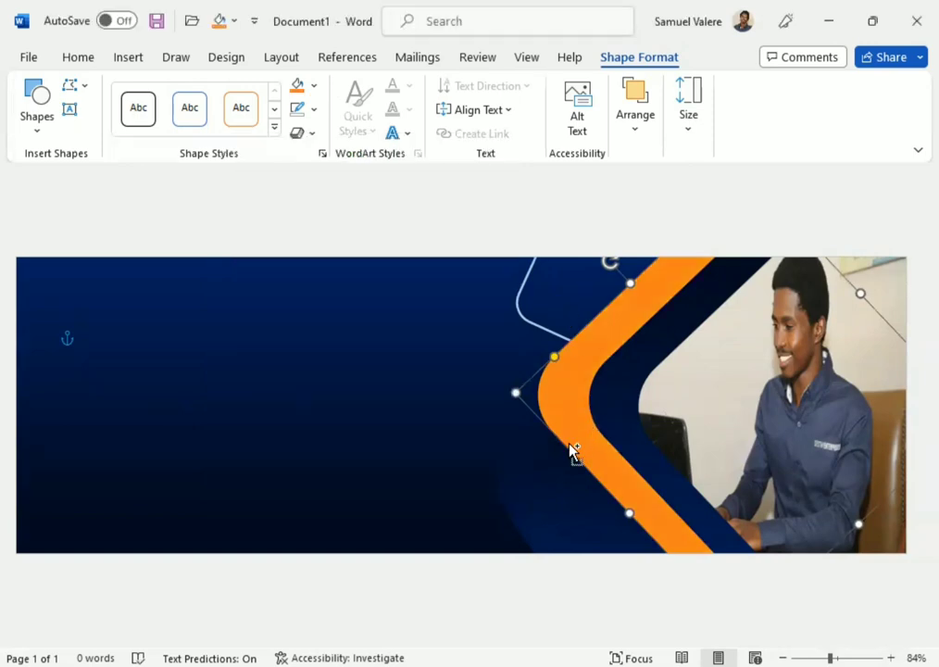
# - Copy the orange rounded square, shrink it, tilt it, and place it at the banner's bottom edge
pyautogui.moveTo(642, 437); pyautogui.dragTo(568, 420)
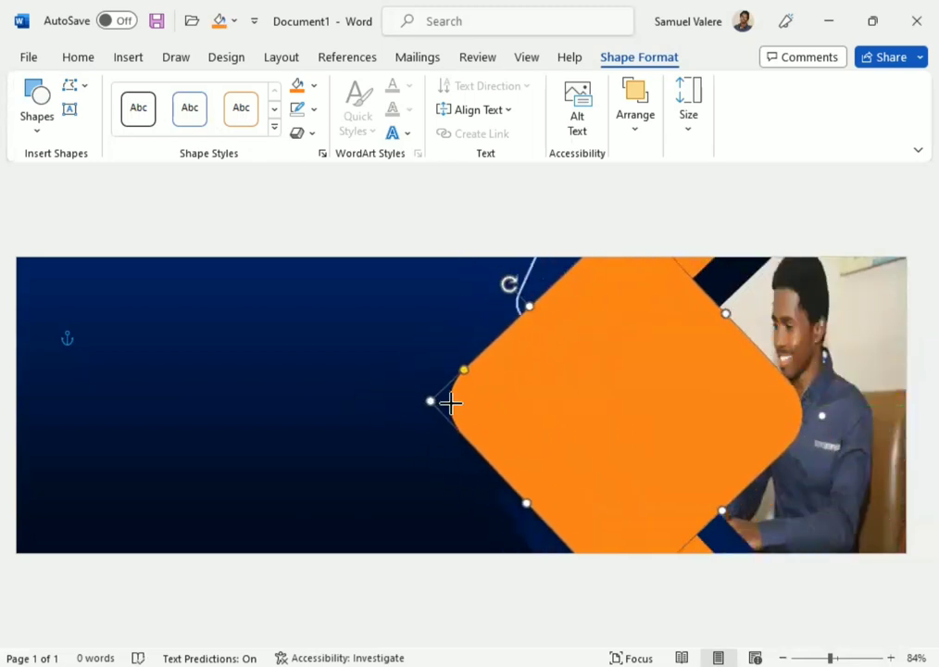
pyautogui.moveTo(568, 421); pyautogui.dragTo(605, 409)
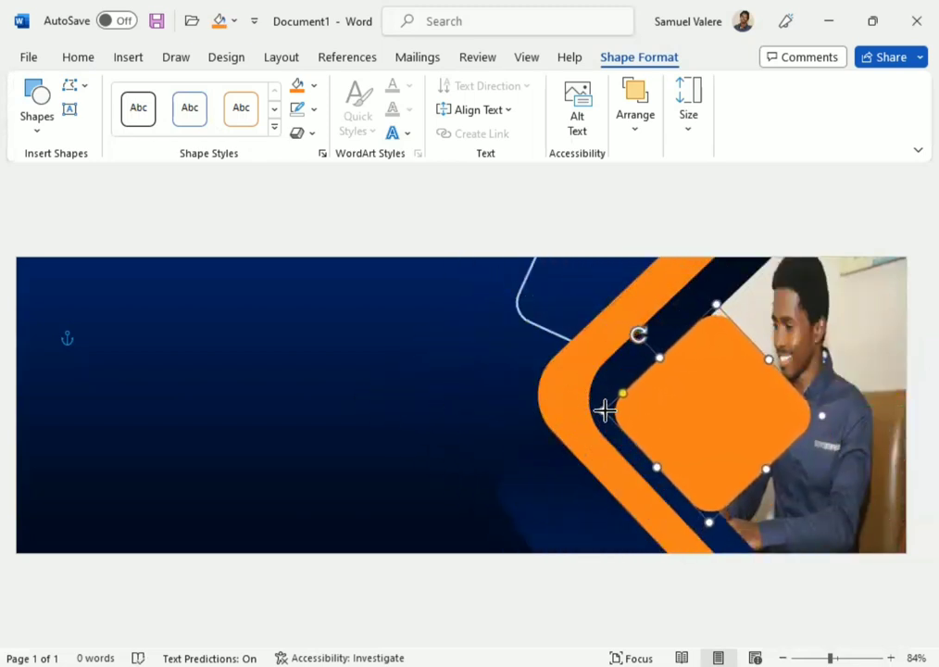
pyautogui.moveTo(679, 400); pyautogui.dragTo(513, 521)
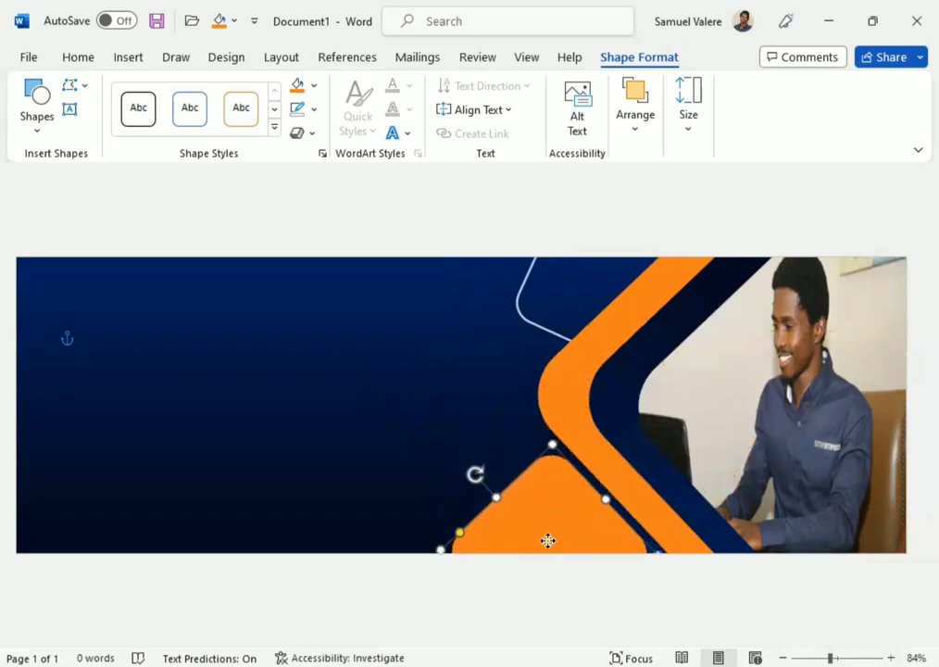
pyautogui.moveTo(472, 451); pyautogui.dragTo(484, 442)
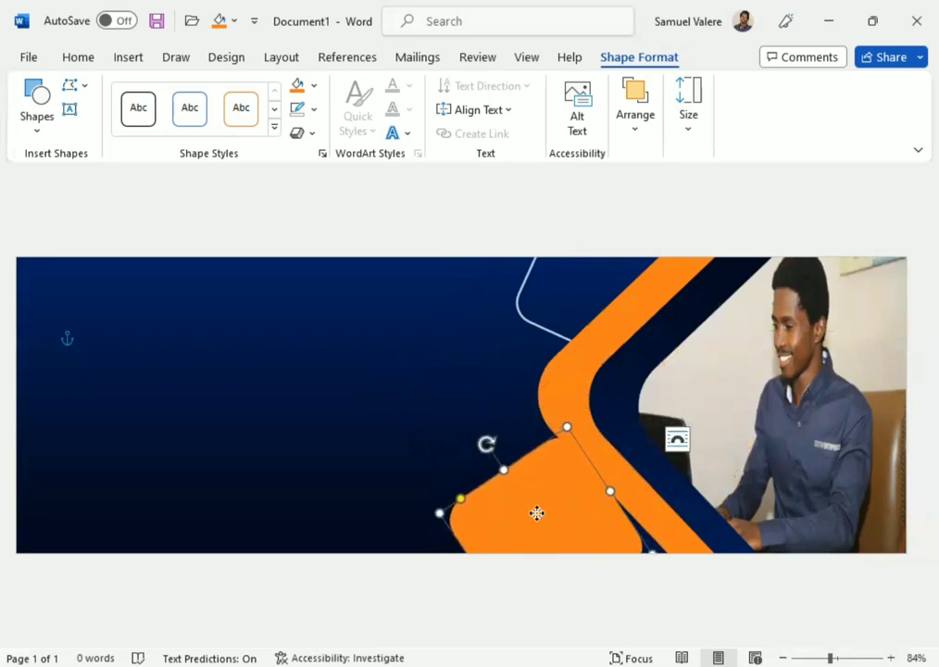
pyautogui.moveTo(536, 511)
pyautogui.mouseDown()
pyautogui.moveTo(537, 547)
pyautogui.moveTo(550, 530)
pyautogui.mouseUp()
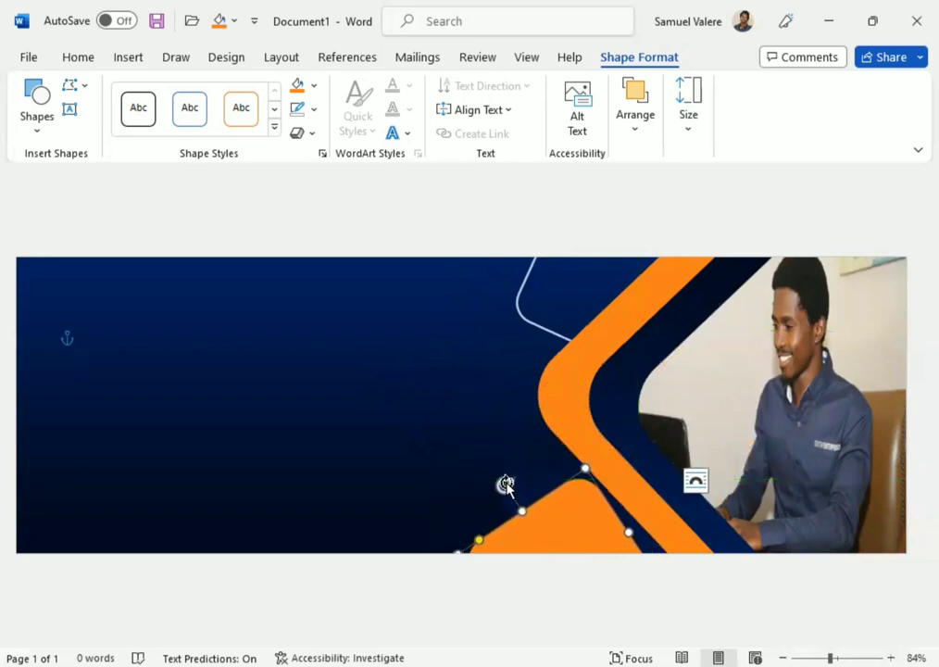
pyautogui.moveTo(505, 486)
pyautogui.mouseDown()
pyautogui.moveTo(521, 481)
pyautogui.moveTo(481, 498)
pyautogui.mouseUp()
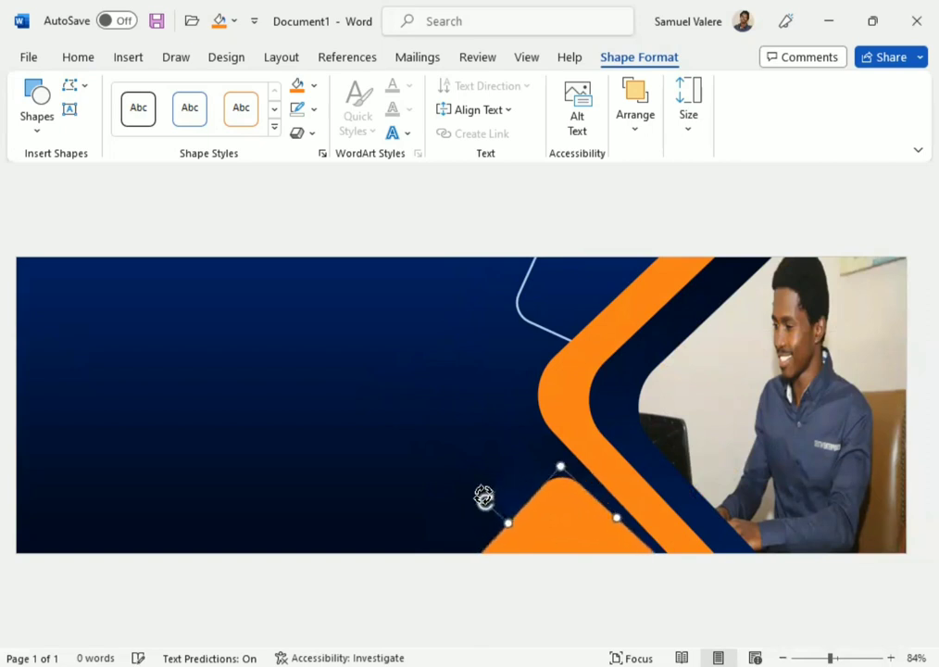
pyautogui.moveTo(530, 524); pyautogui.dragTo(530, 530)
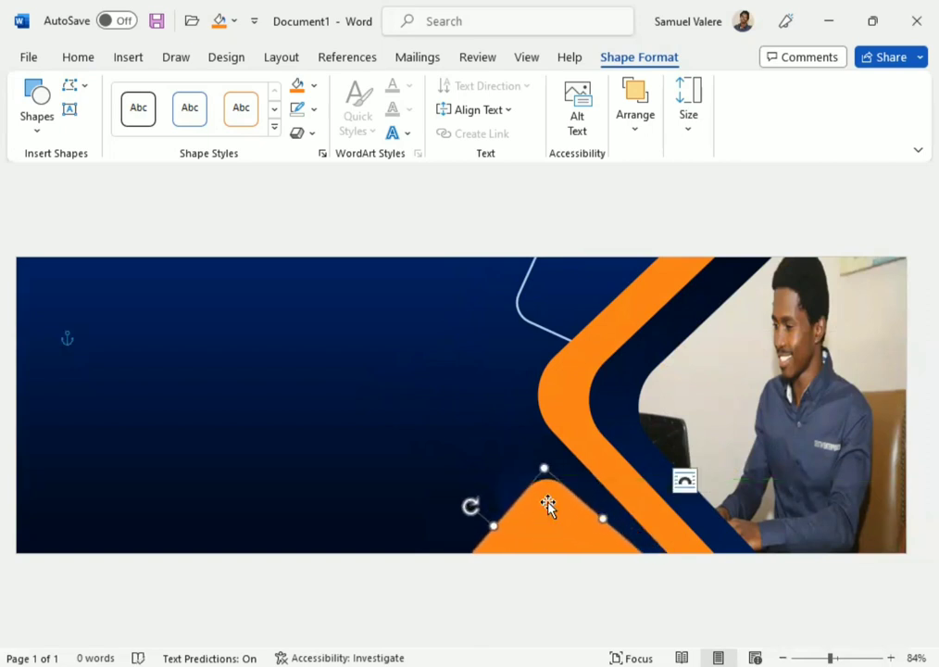
# - Send the small orange shape back one layer and nudge it right
pyautogui.click(645, 130)
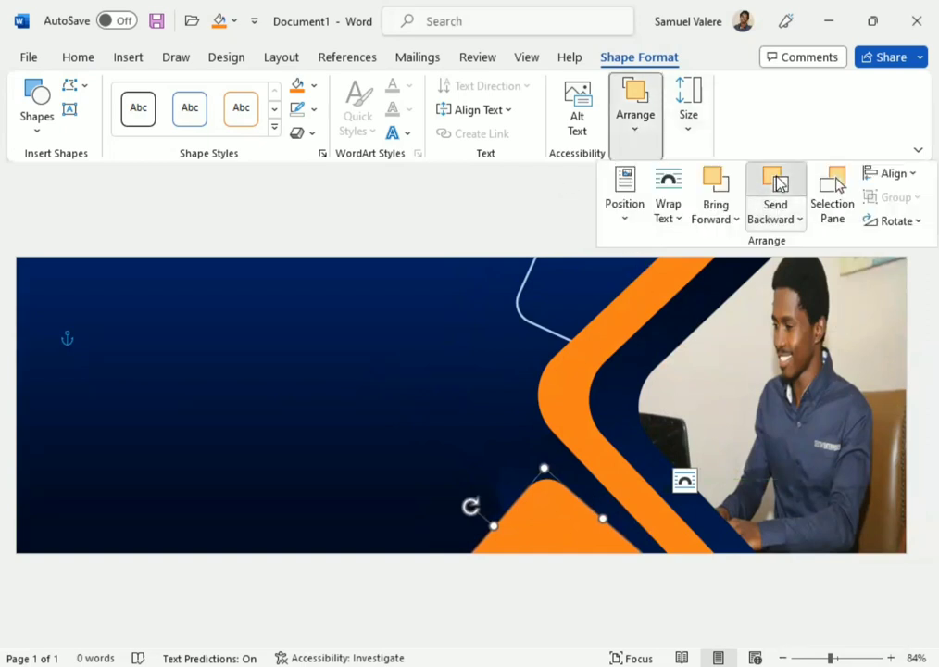
pyautogui.click(778, 184)
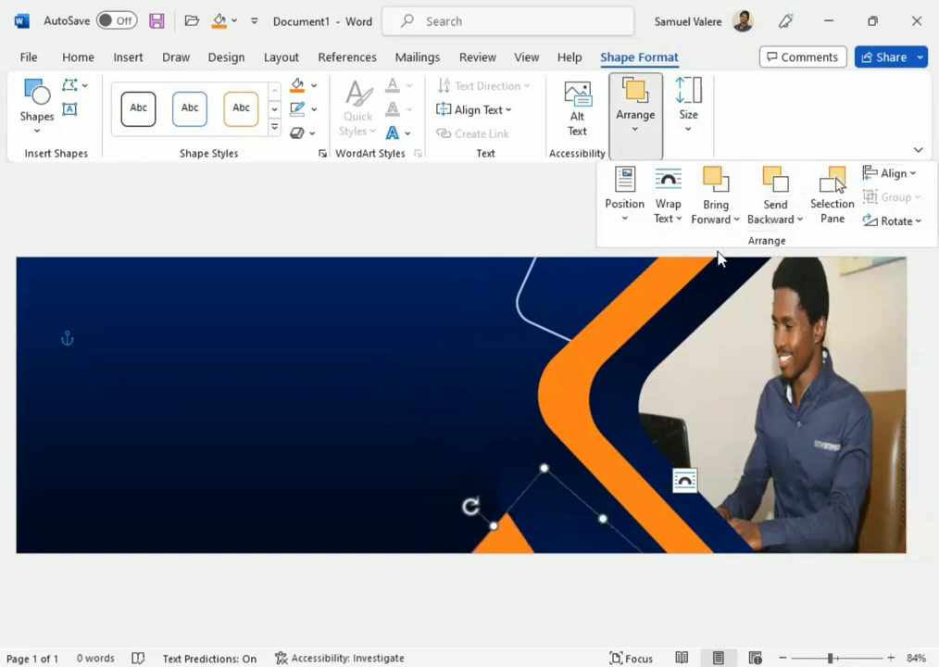
pyautogui.click(494, 533)
pyautogui.press('Right')
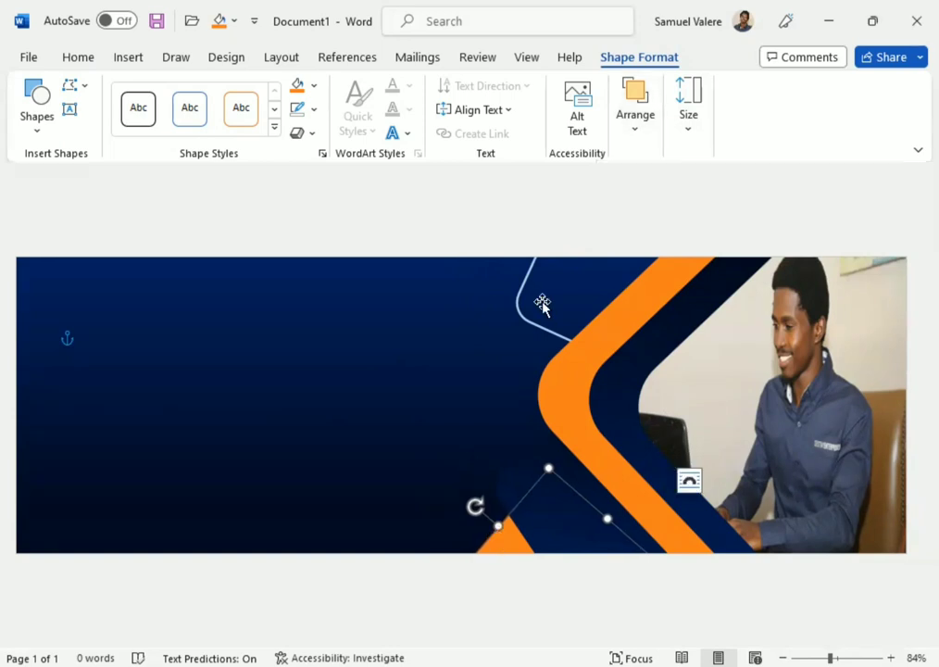
# - Copy the thin rounded outline to the bottom edge, tilt it, and nudge it down-left over the orange corner
pyautogui.click(516, 316)
pyautogui.moveTo(522, 316); pyautogui.dragTo(457, 535)
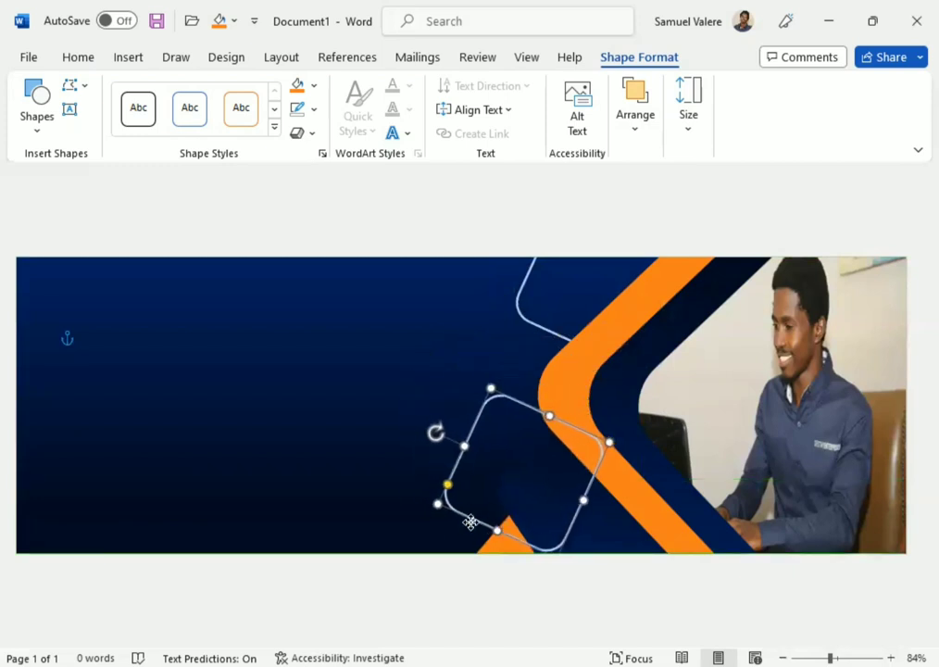
pyautogui.moveTo(457, 535)
pyautogui.mouseDown()
pyautogui.moveTo(478, 600)
pyautogui.moveTo(476, 577)
pyautogui.mouseUp()
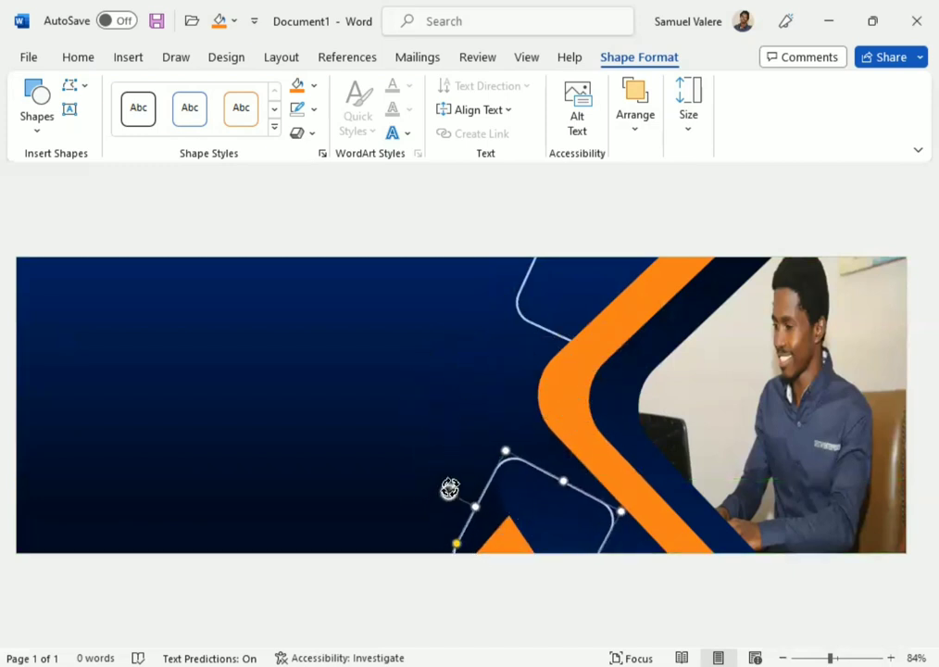
pyautogui.moveTo(448, 491)
pyautogui.mouseDown()
pyautogui.moveTo(458, 486)
pyautogui.moveTo(487, 509)
pyautogui.moveTo(480, 524)
pyautogui.moveTo(446, 494)
pyautogui.mouseUp()
pyautogui.press('Down')
pyautogui.press('Down')
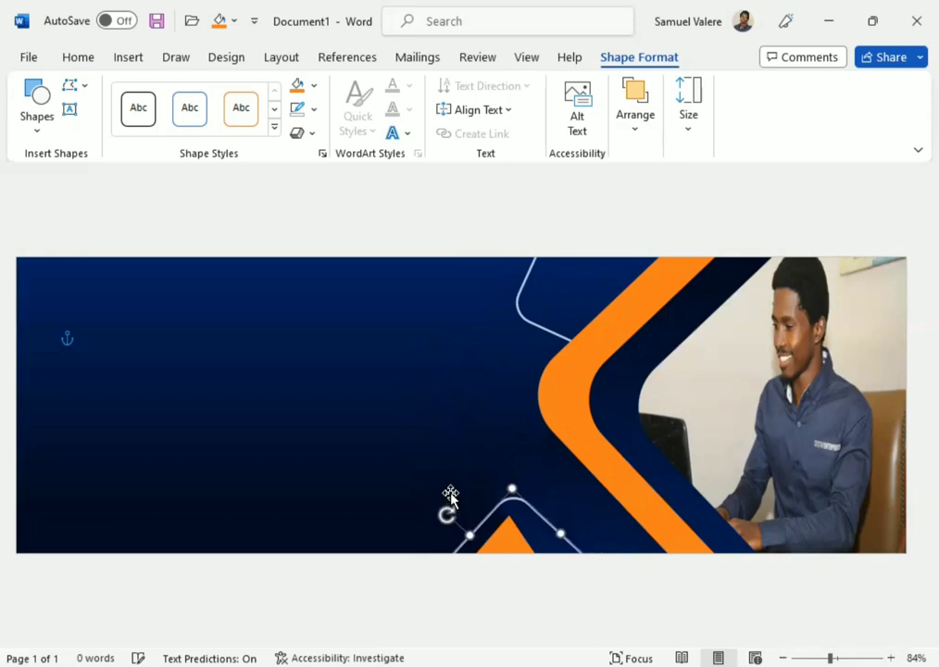
pyautogui.press('Down')
pyautogui.press('Down')
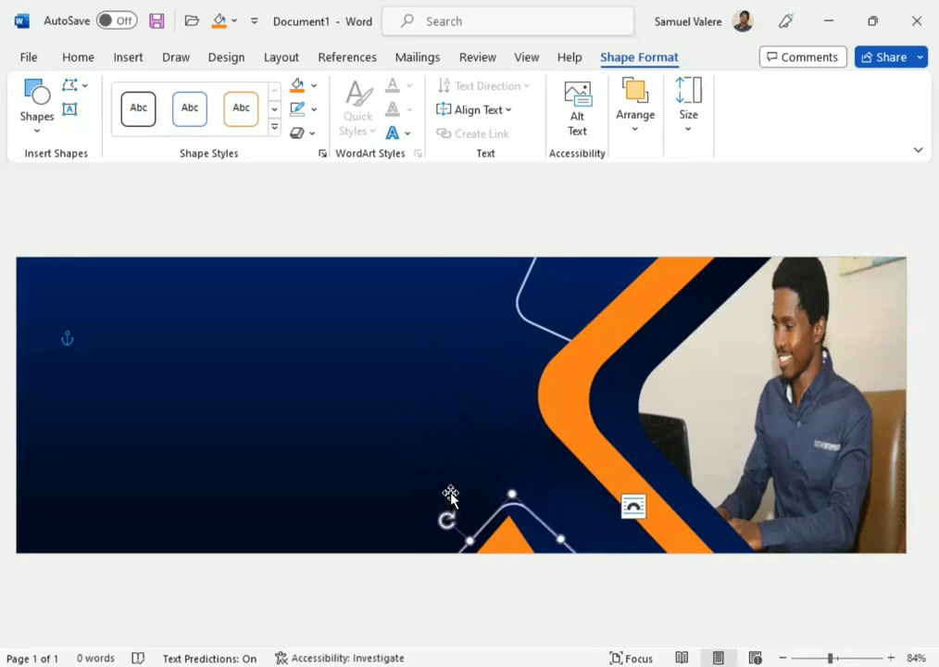
pyautogui.press('Left')
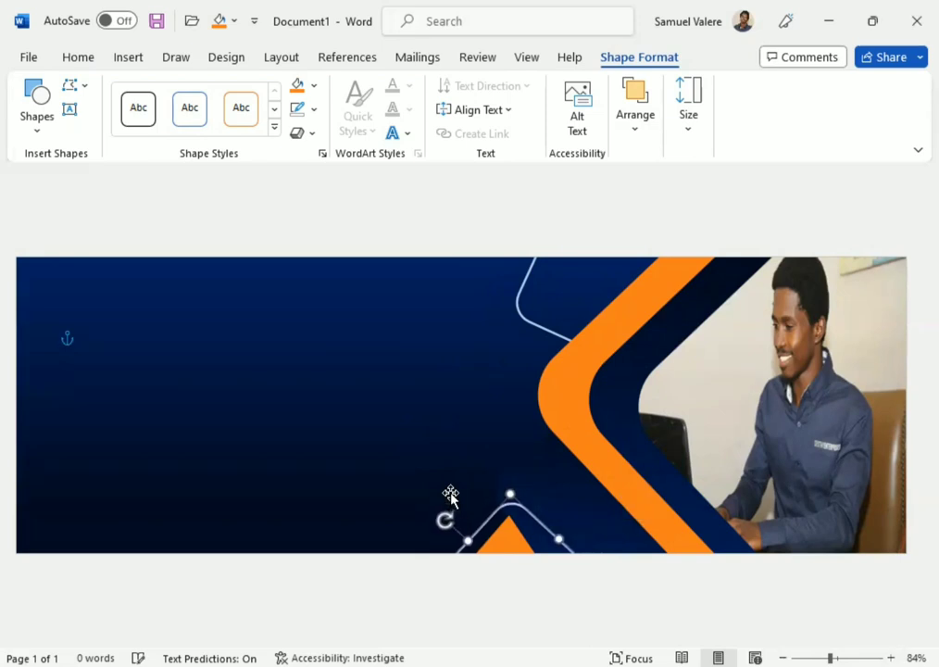
pyautogui.press('Left')
pyautogui.press('Left')
pyautogui.press('Down')
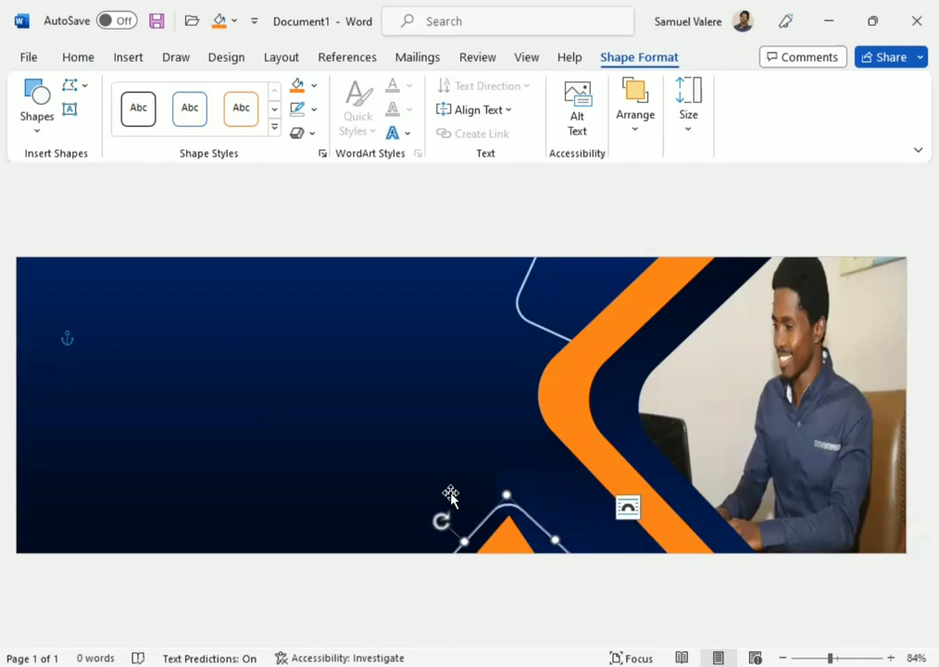
# - Copy and shrink the orange rounded square, raising it so only its lower point shows at the top edge
pyautogui.click(568, 410)
pyautogui.moveTo(567, 410); pyautogui.dragTo(373, 416)
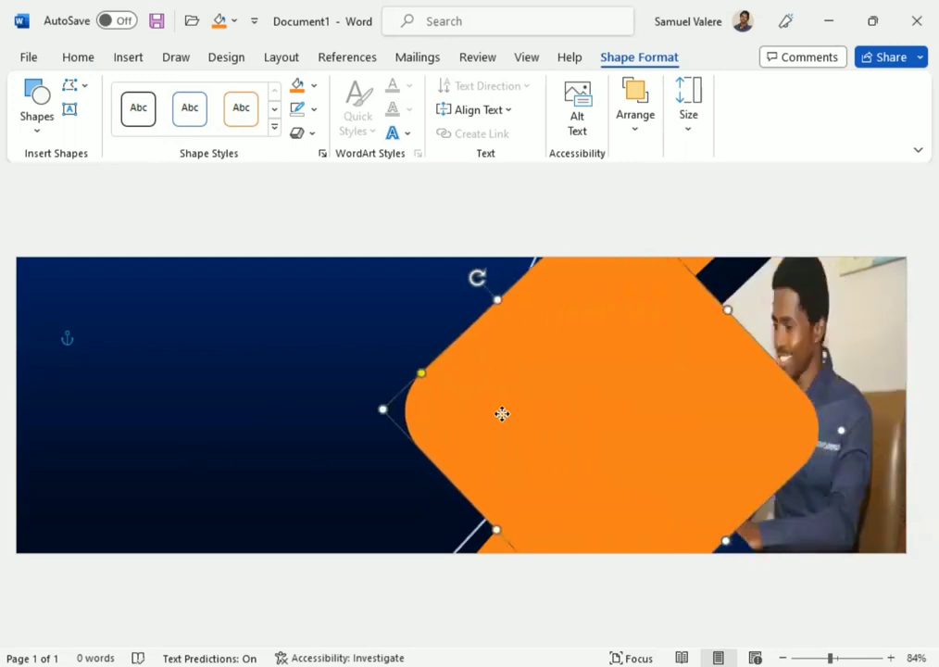
pyautogui.moveTo(240, 414)
pyautogui.mouseDown()
pyautogui.moveTo(449, 418)
pyautogui.moveTo(332, 336)
pyautogui.mouseUp()
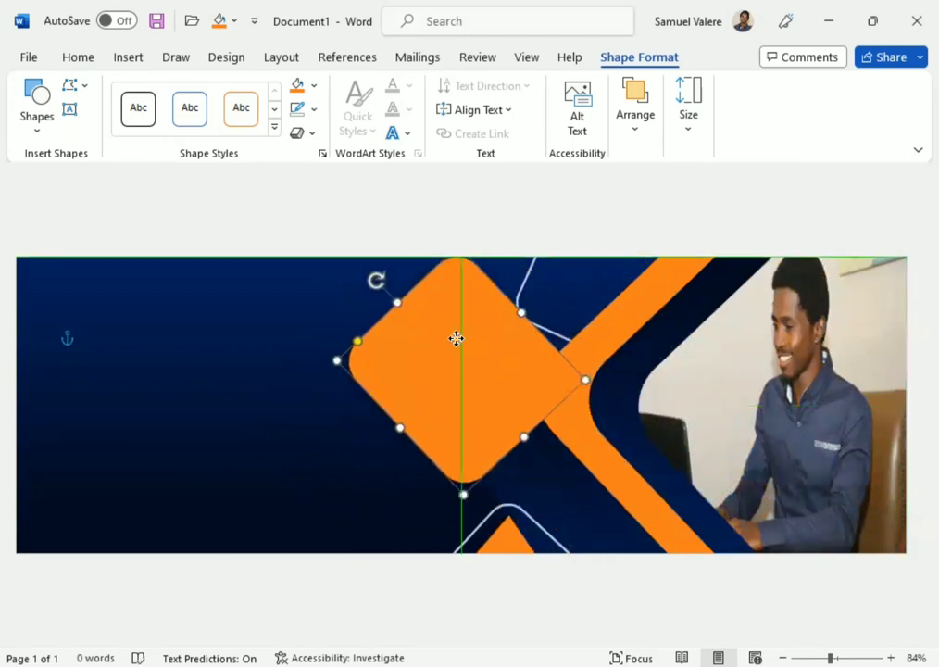
pyautogui.moveTo(402, 348); pyautogui.dragTo(367, 252)
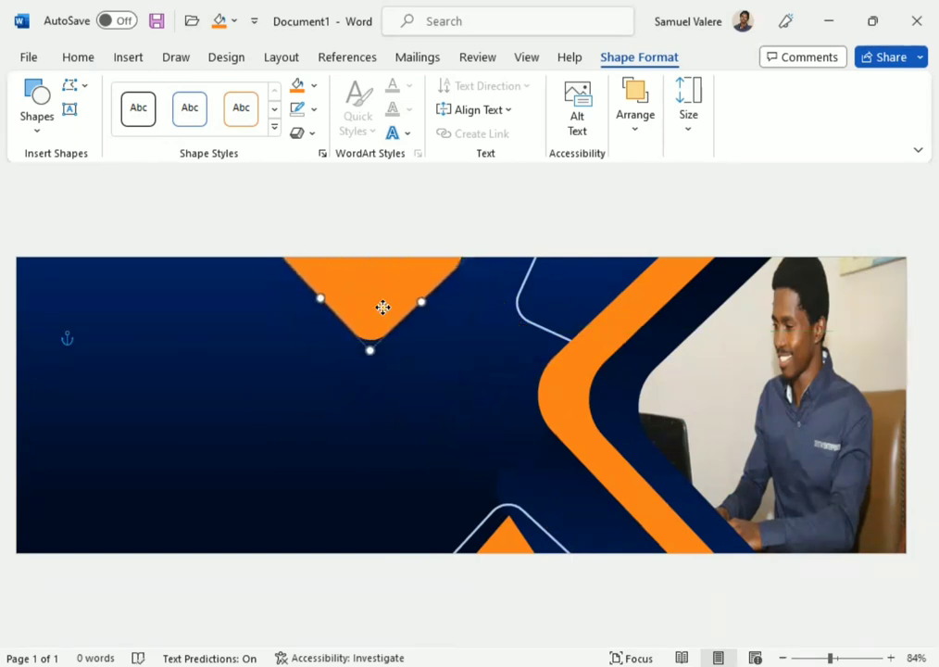
pyautogui.moveTo(383, 296); pyautogui.dragTo(375, 403)
pyautogui.moveTo(319, 272); pyautogui.dragTo(312, 277)
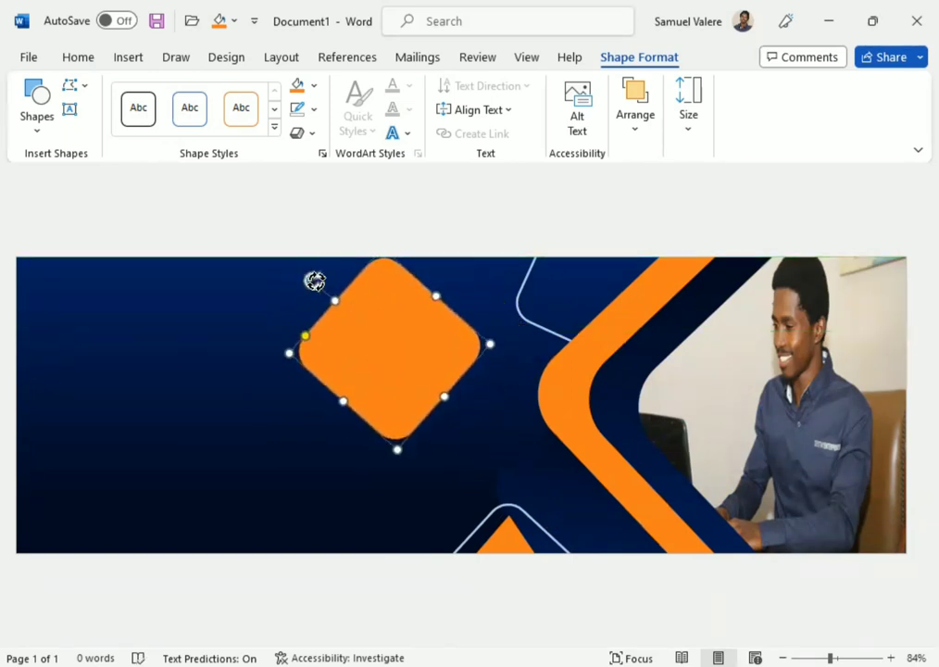
pyautogui.moveTo(377, 336)
pyautogui.mouseDown()
pyautogui.moveTo(381, 271)
pyautogui.moveTo(383, 286)
pyautogui.moveTo(350, 288)
pyautogui.mouseUp()
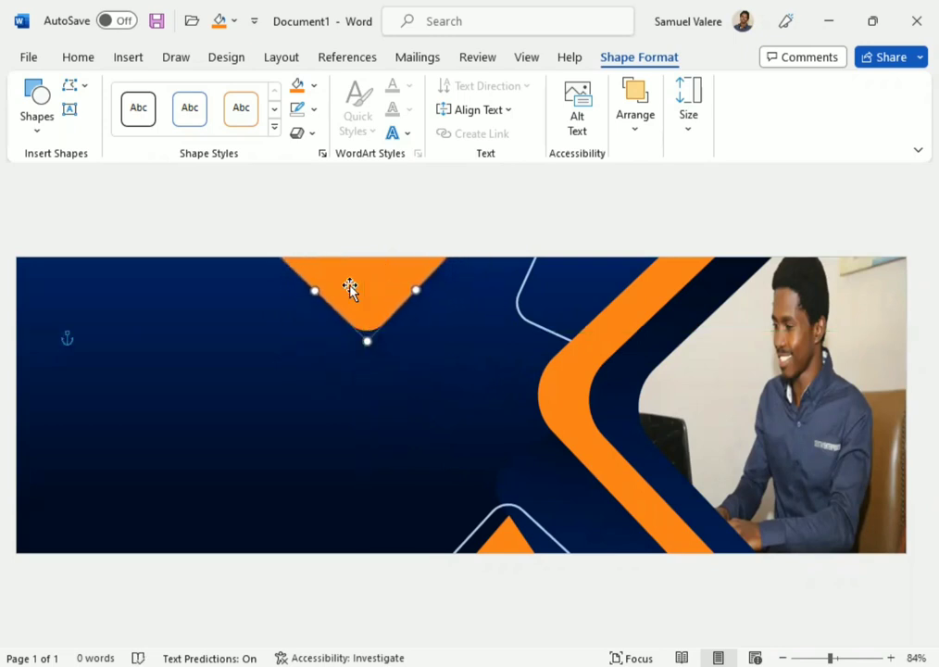
pyautogui.press('Up')
pyautogui.press('Up')
pyautogui.press('Up')
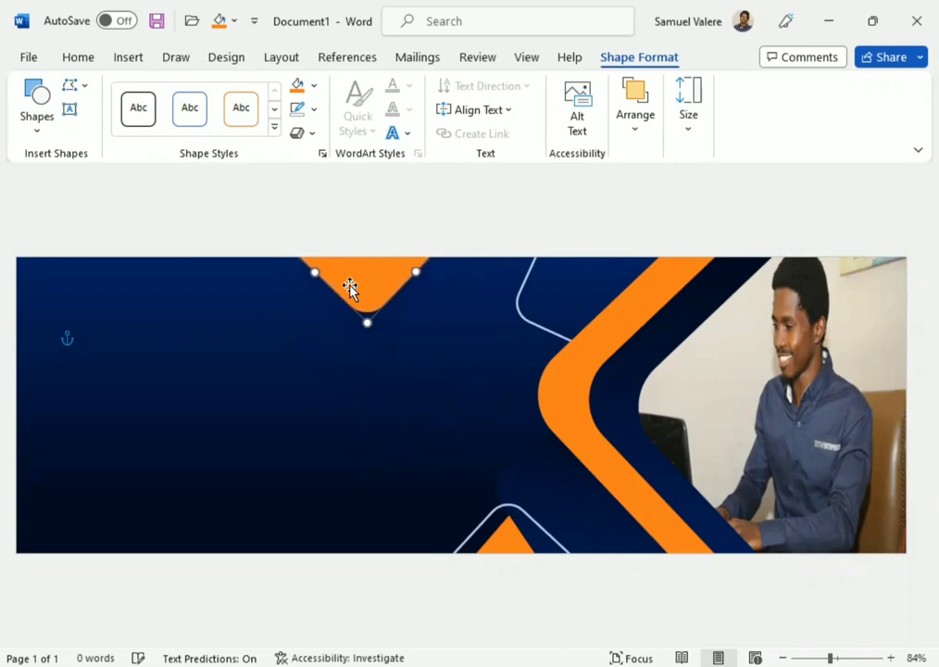
# - Move the dark diamond up-left, rotate it clockwise, shrink it, and fine-tune it at the top edge
pyautogui.click(565, 498)
pyautogui.moveTo(565, 500); pyautogui.dragTo(439, 376)
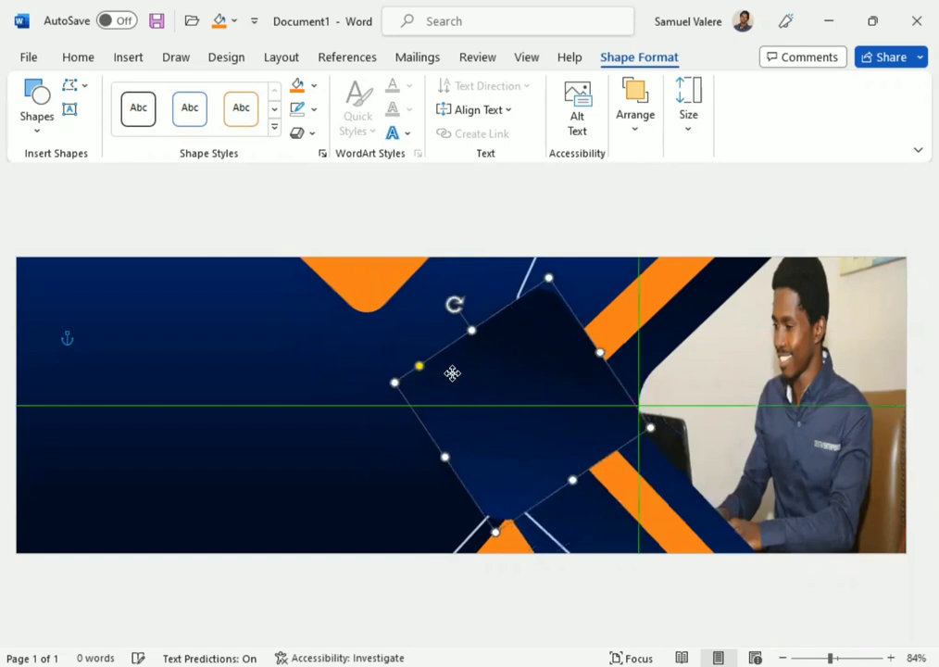
pyautogui.moveTo(416, 280)
pyautogui.mouseDown()
pyautogui.moveTo(400, 407)
pyautogui.moveTo(564, 301)
pyautogui.mouseUp()
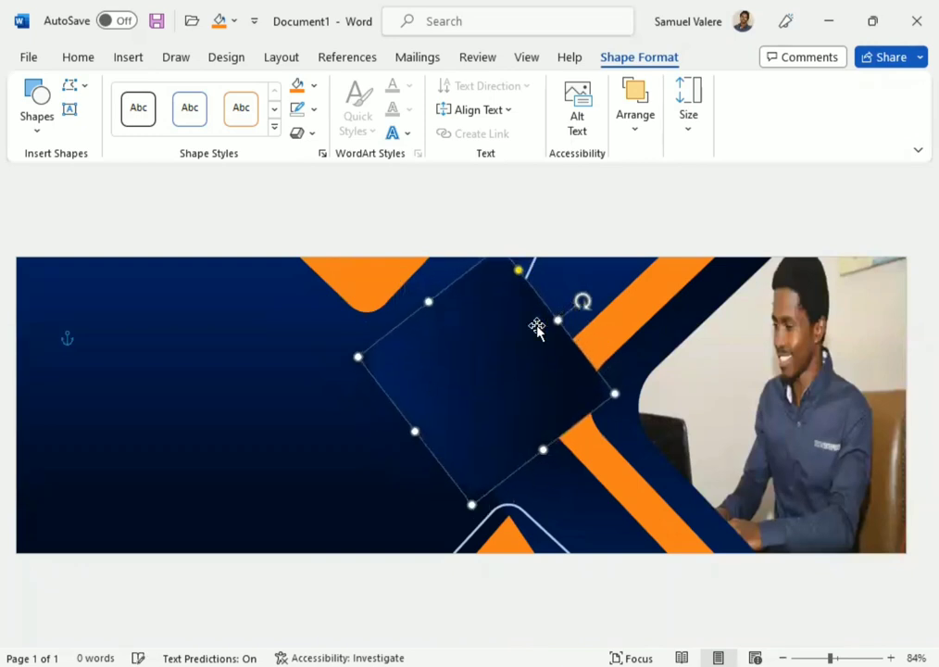
pyautogui.moveTo(536, 329); pyautogui.dragTo(455, 264)
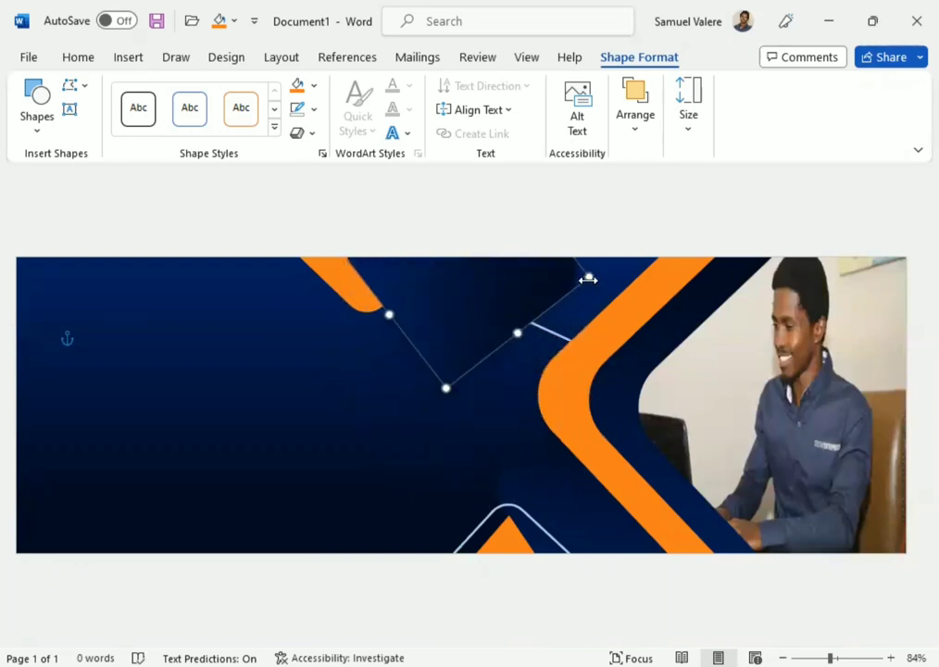
pyautogui.moveTo(589, 277); pyautogui.dragTo(534, 277)
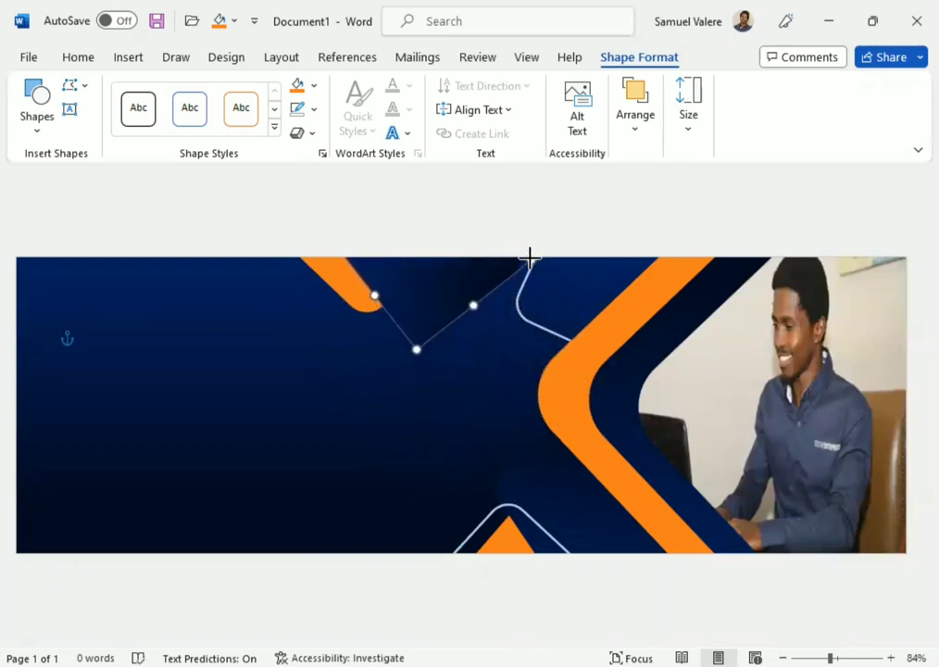
pyautogui.moveTo(482, 301)
pyautogui.mouseDown()
pyautogui.moveTo(442, 280)
pyautogui.moveTo(441, 268)
pyautogui.mouseUp()
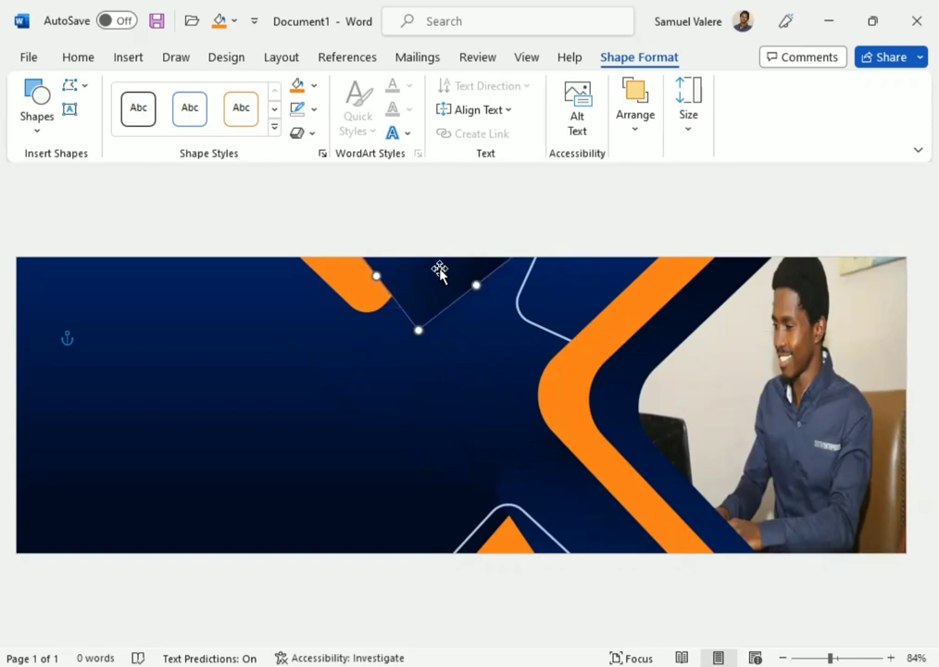
pyautogui.click(641, 115)
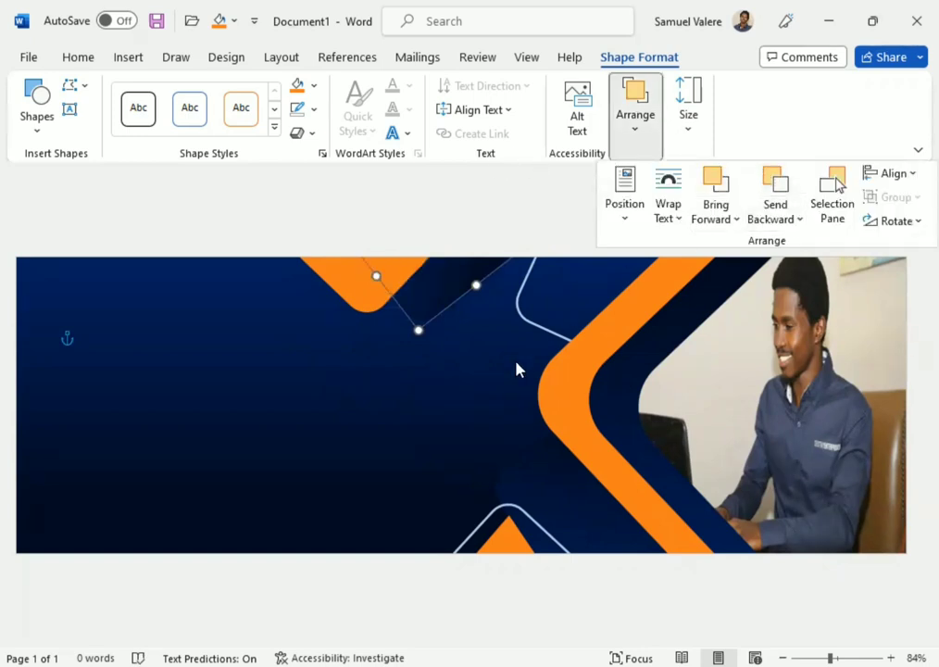
pyautogui.click(431, 292)
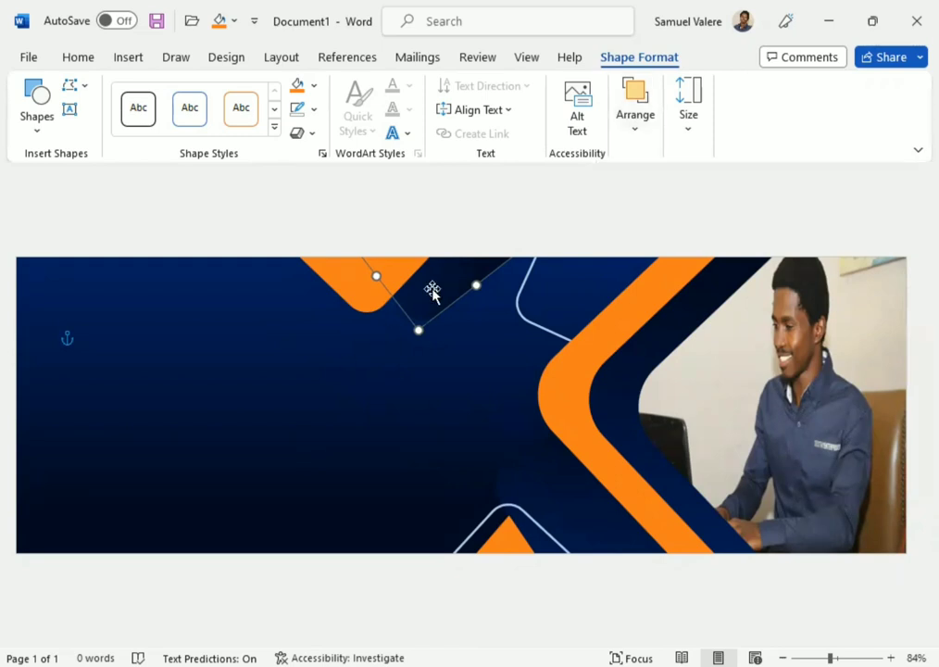
pyautogui.moveTo(433, 292); pyautogui.dragTo(433, 294)
pyautogui.press('Left')
pyautogui.press('Right')
# - Move the dark diamond's end gradient stop to 82% and raise the first stop's brightness to 20%
pyautogui.click(313, 85)
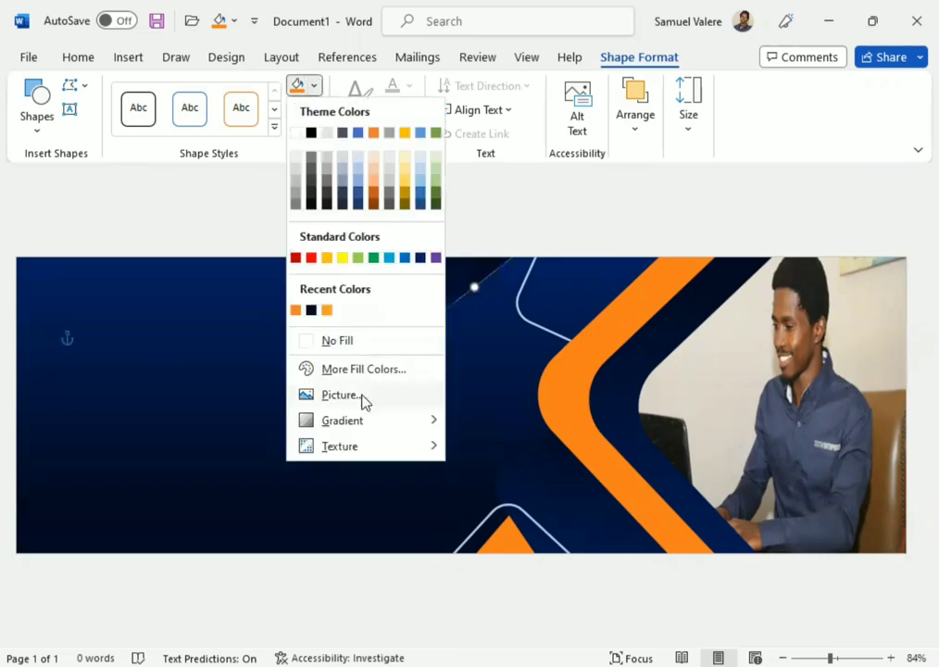
pyautogui.moveTo(343, 419)
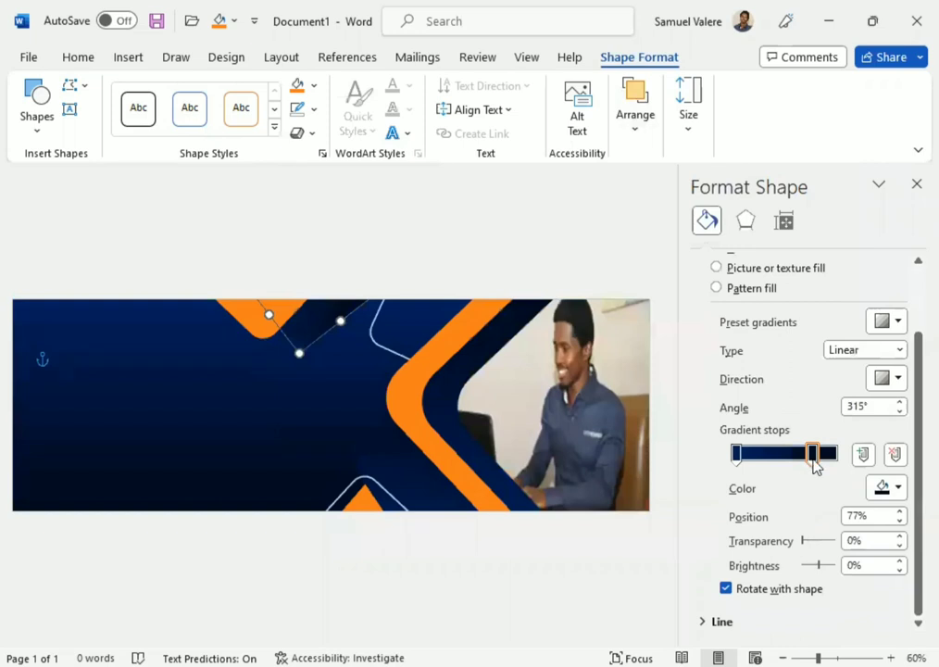
pyautogui.moveTo(813, 459); pyautogui.dragTo(817, 459)
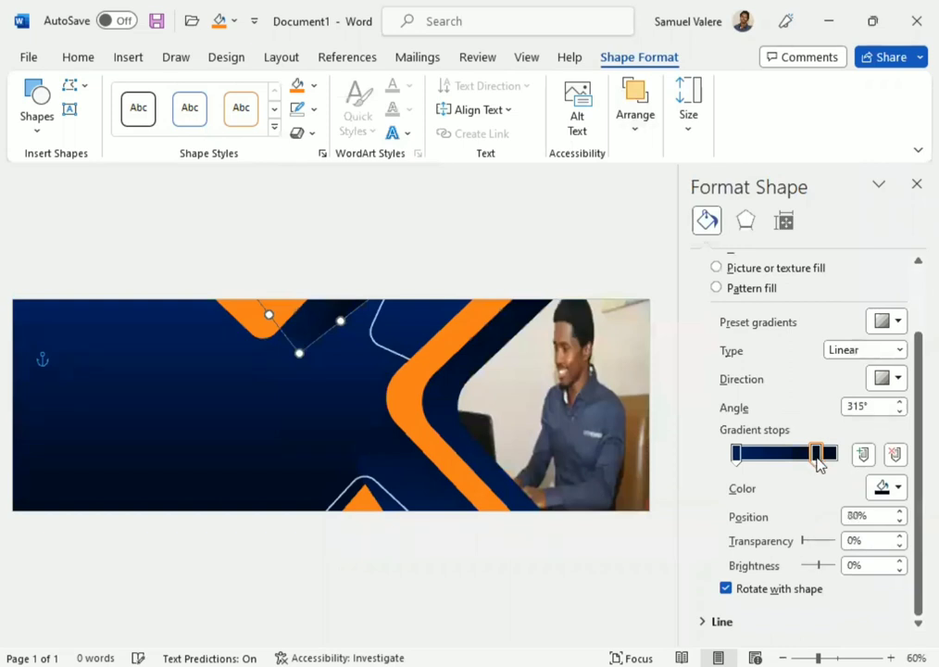
pyautogui.click(737, 456)
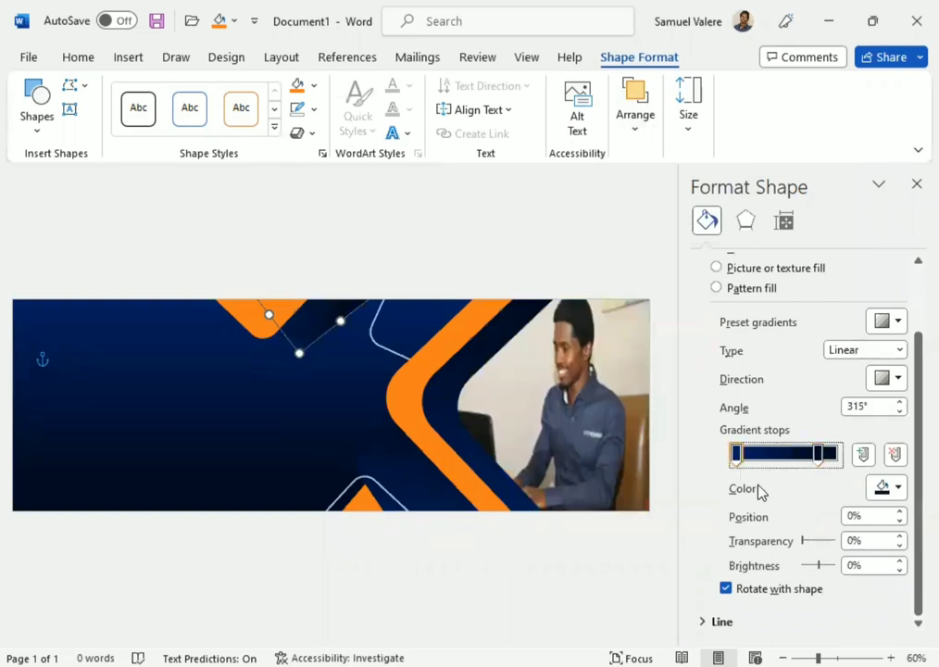
pyautogui.click(902, 564)
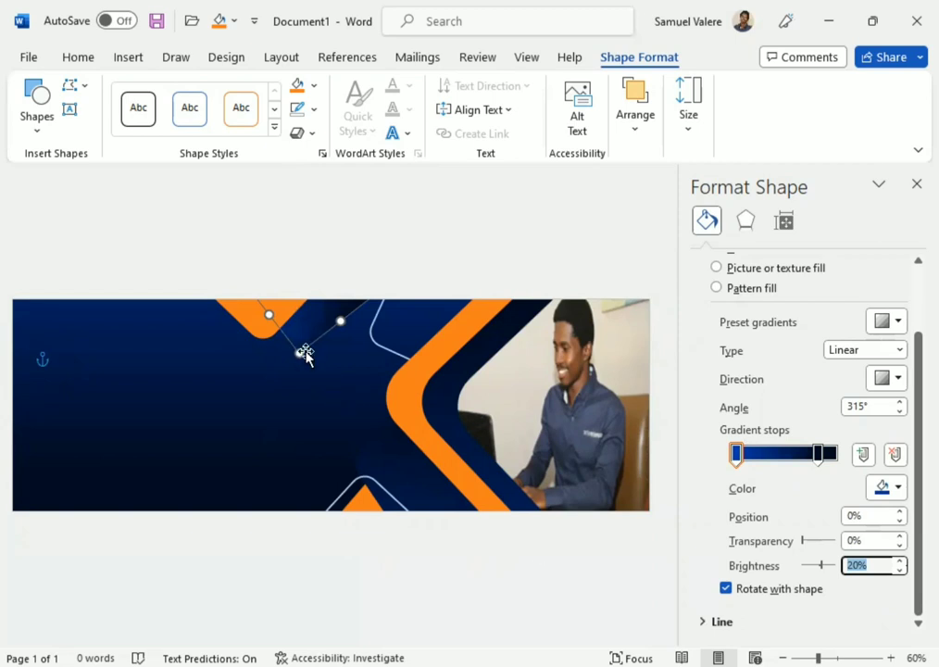
# - Set the navy band's second stop to 81% and brighten first stops on it and the rotated shape to 20%
pyautogui.click(433, 413)
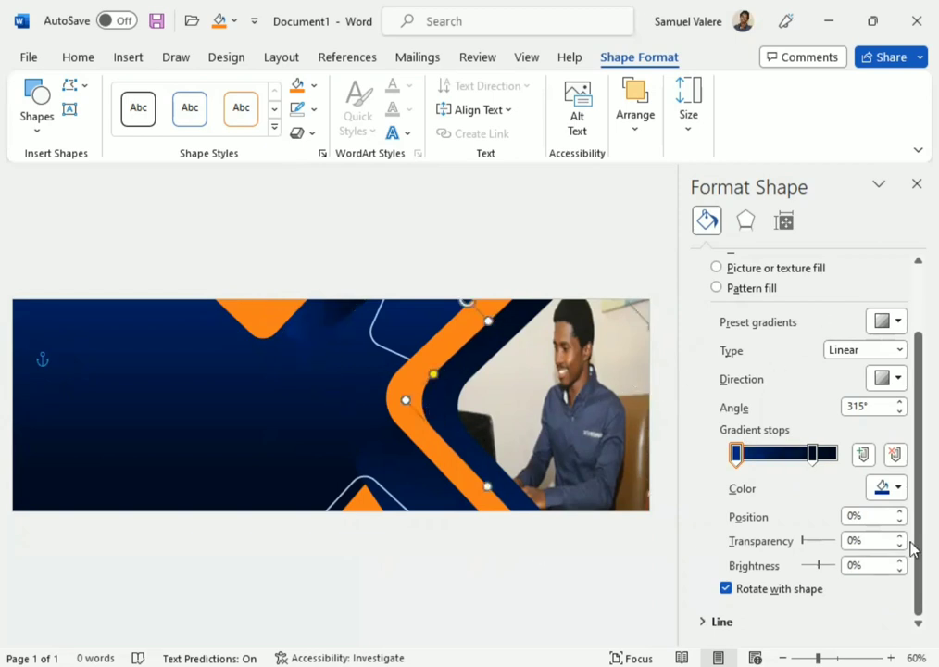
pyautogui.moveTo(811, 456); pyautogui.dragTo(816, 455)
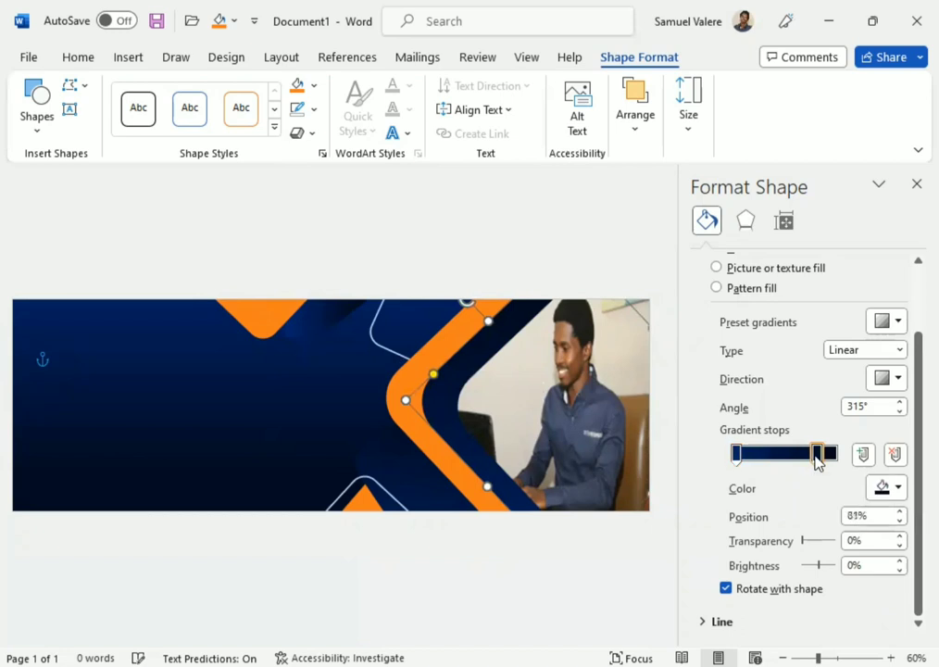
pyautogui.click(736, 454)
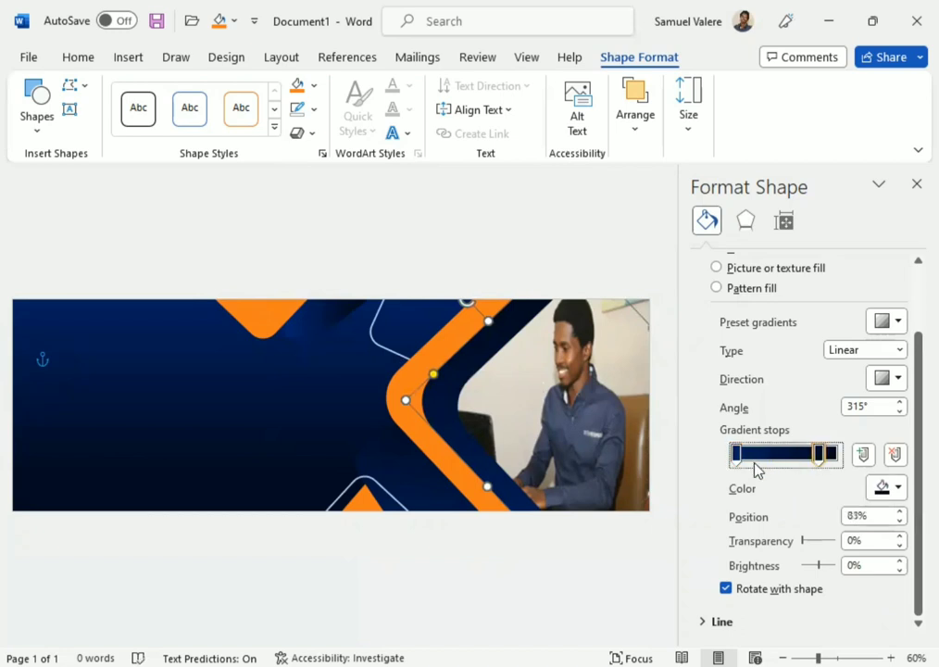
pyautogui.click(899, 561)
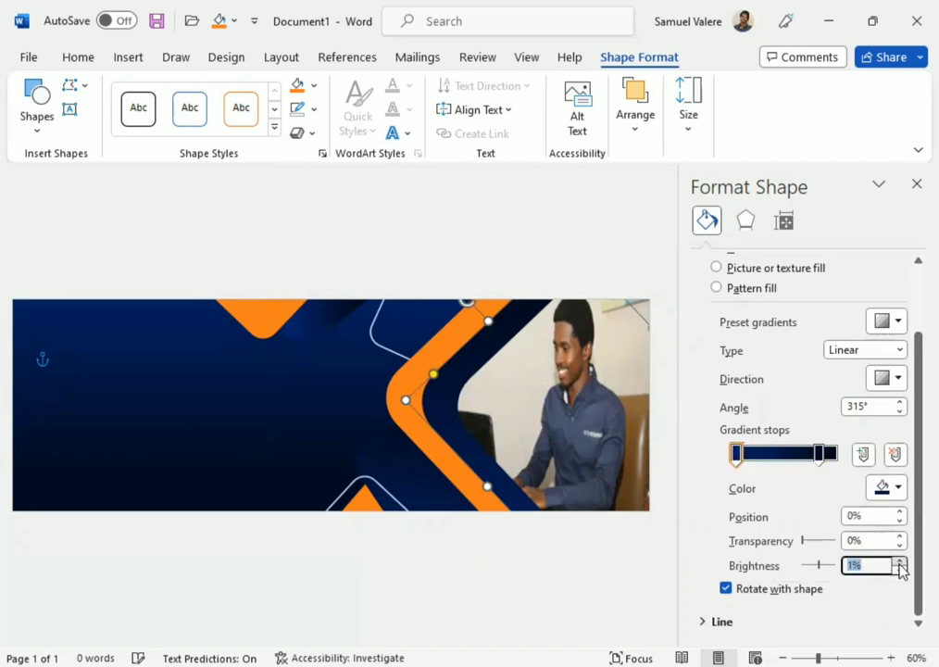
pyautogui.click(409, 480)
pyautogui.click(854, 566)
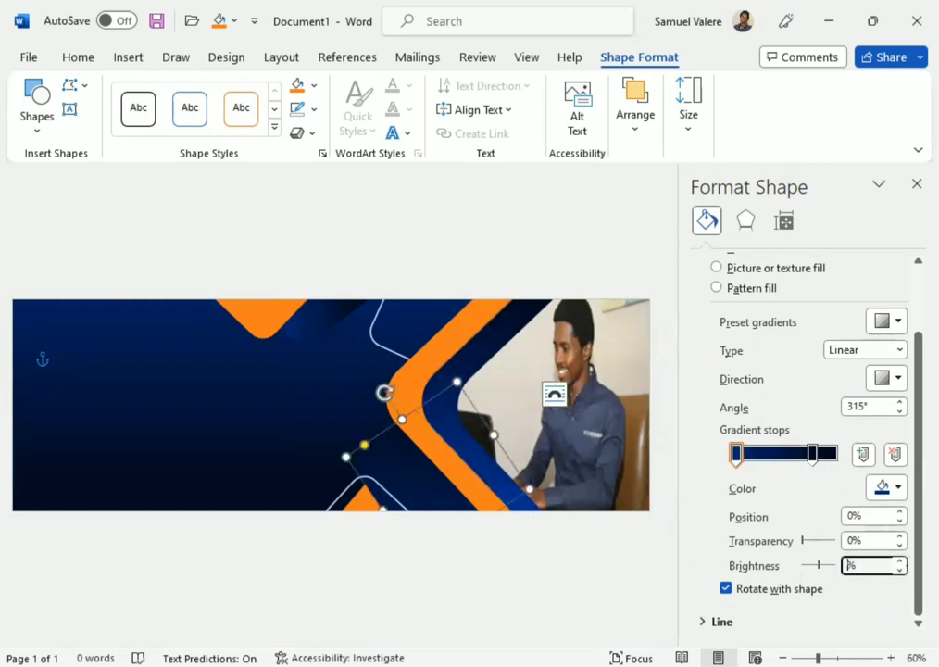
pyautogui.write('20')
pyautogui.press('Return')
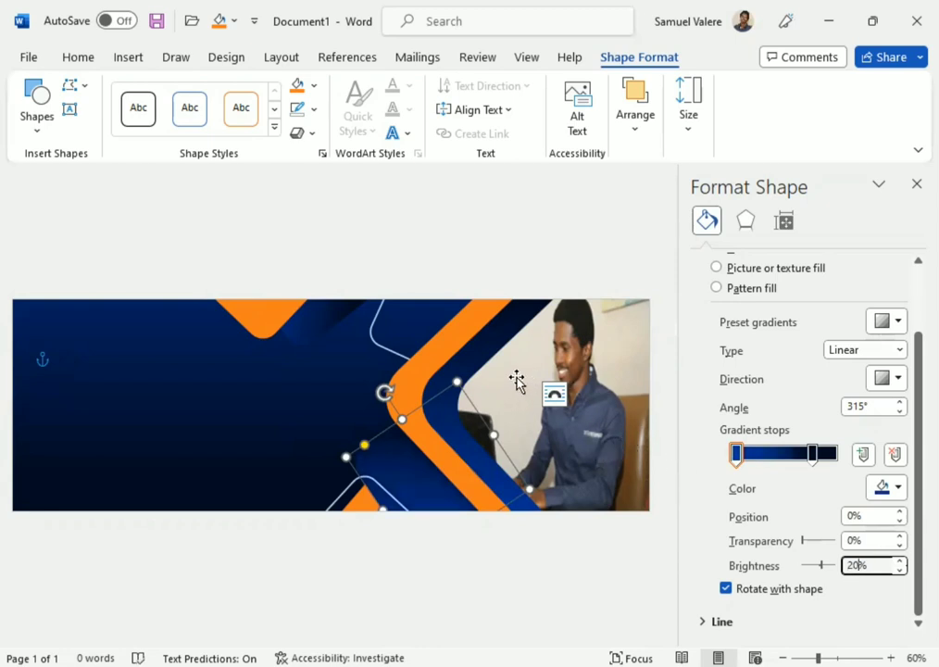
# - Nudge the top orange triangle left and down, then close the Format Shape pane
pyautogui.click(317, 332)
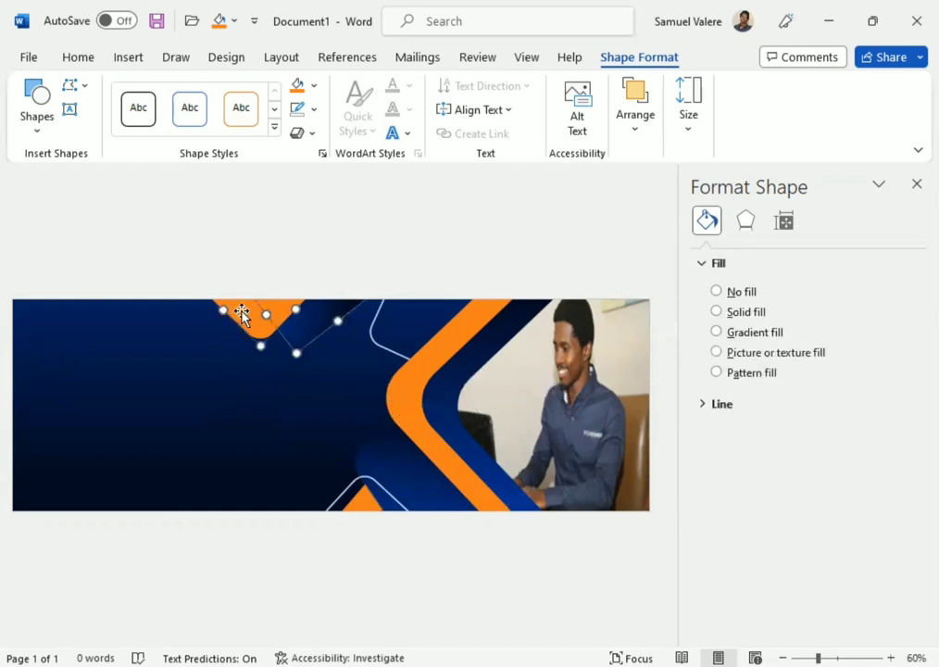
pyautogui.press('Left')
pyautogui.press('Left')
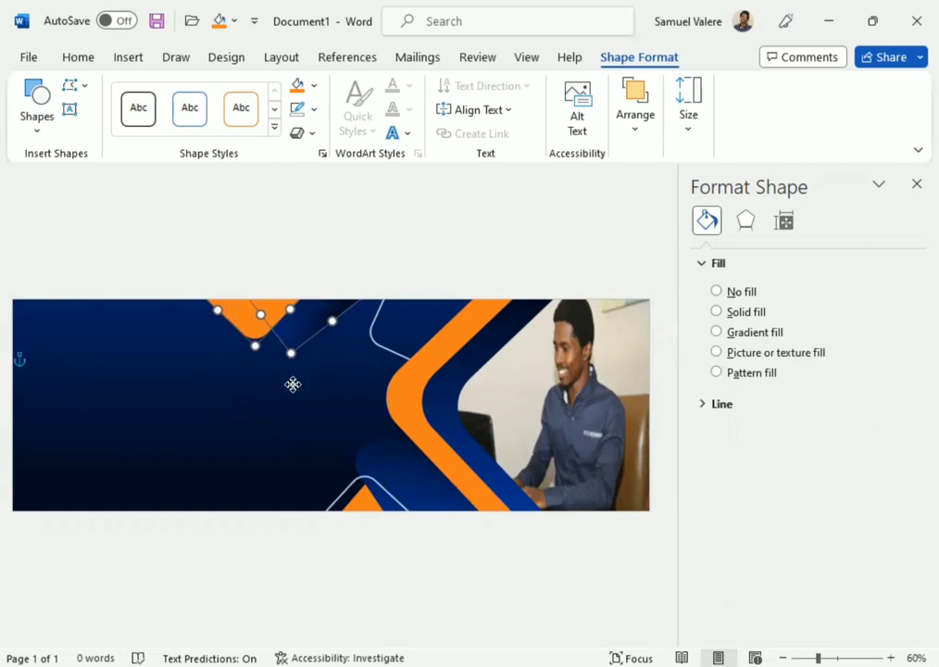
pyautogui.click(279, 400)
pyautogui.click(258, 322)
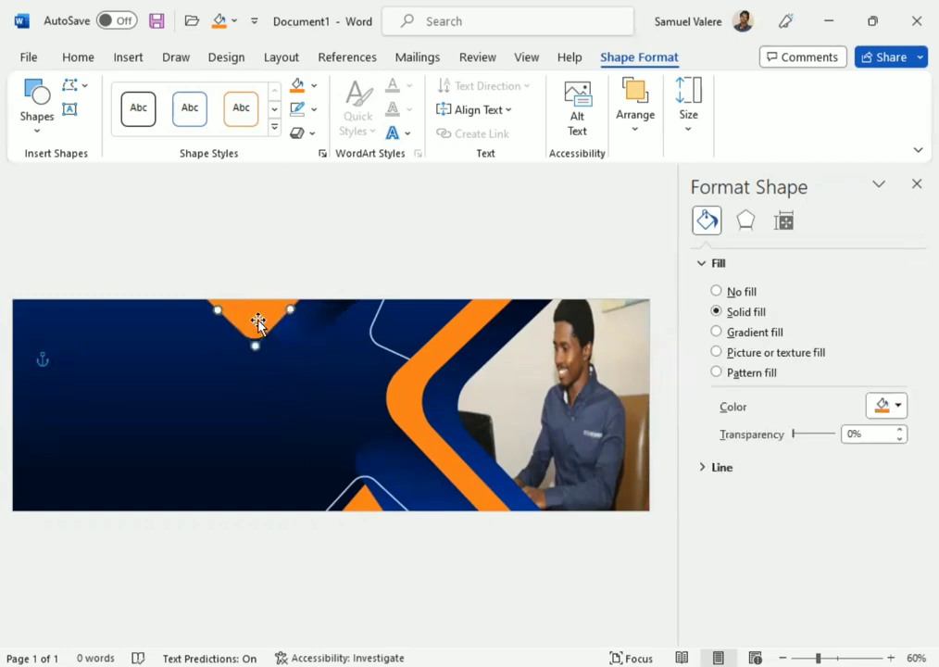
pyautogui.press('Down')
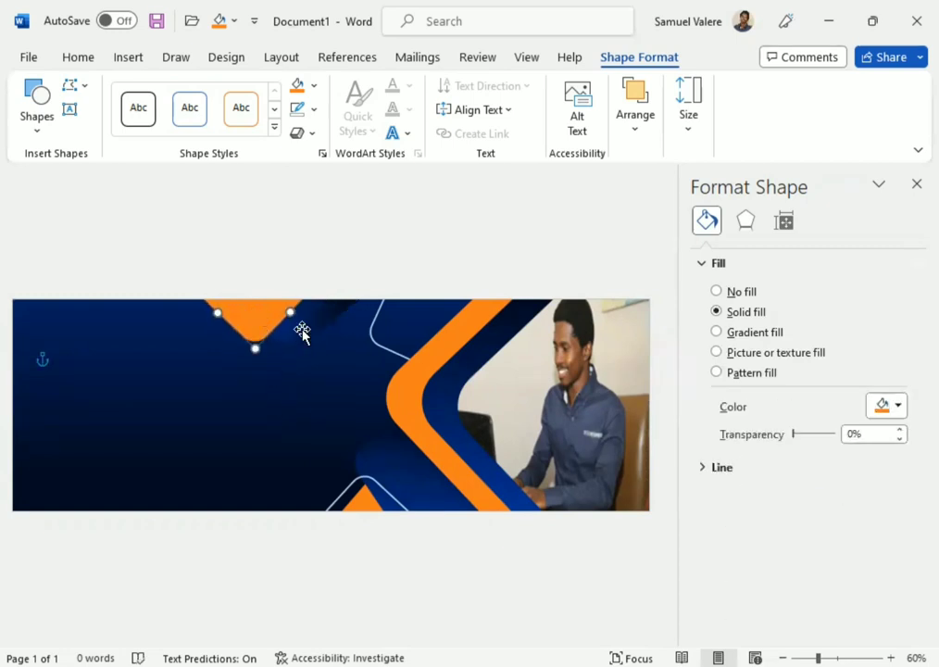
pyautogui.click(303, 332)
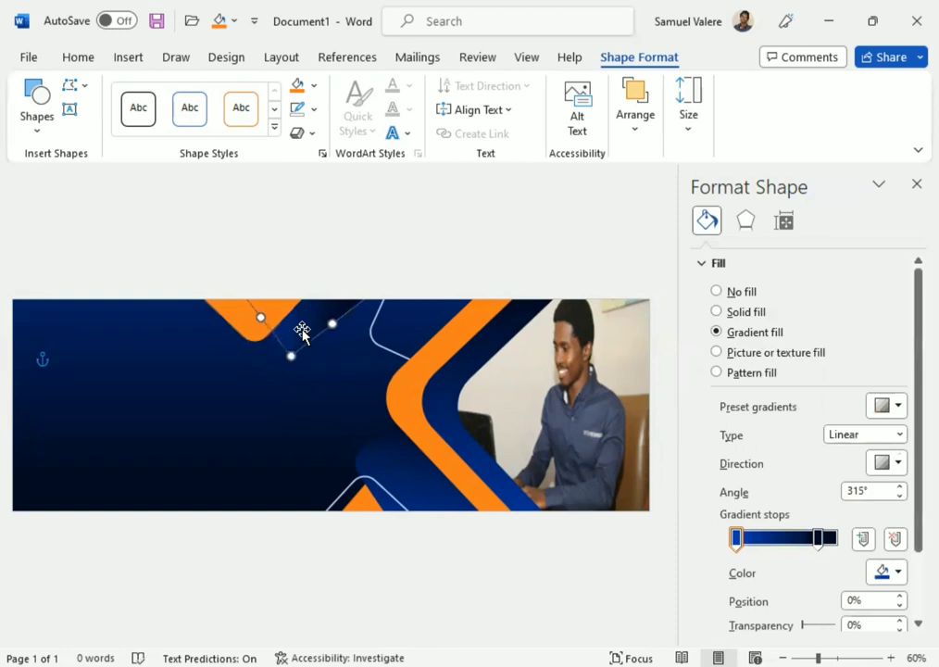
pyautogui.click(914, 185)
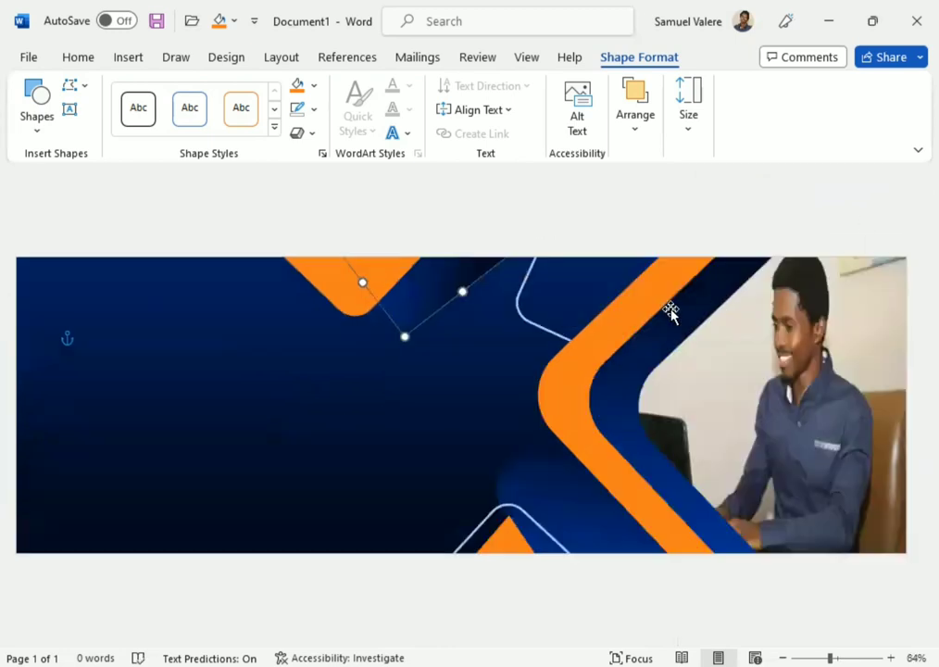
# - Draw a text box on the banner's left with the word Business at 36 pt
pyautogui.click(71, 111)
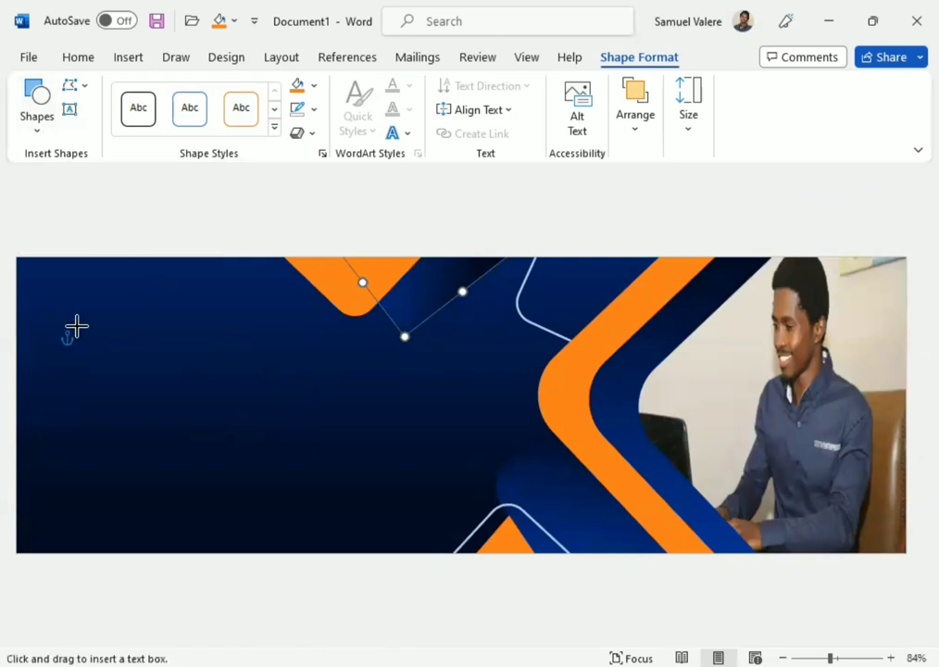
pyautogui.moveTo(71, 313); pyautogui.dragTo(327, 387)
pyautogui.write('Busine')
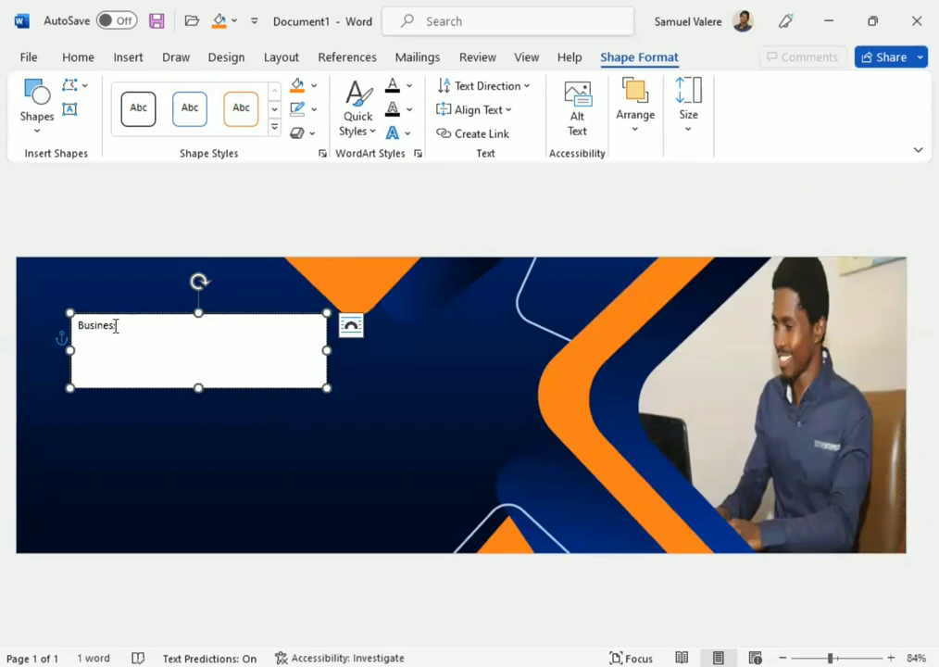
pyautogui.write('s')
pyautogui.doubleClick(98, 326)
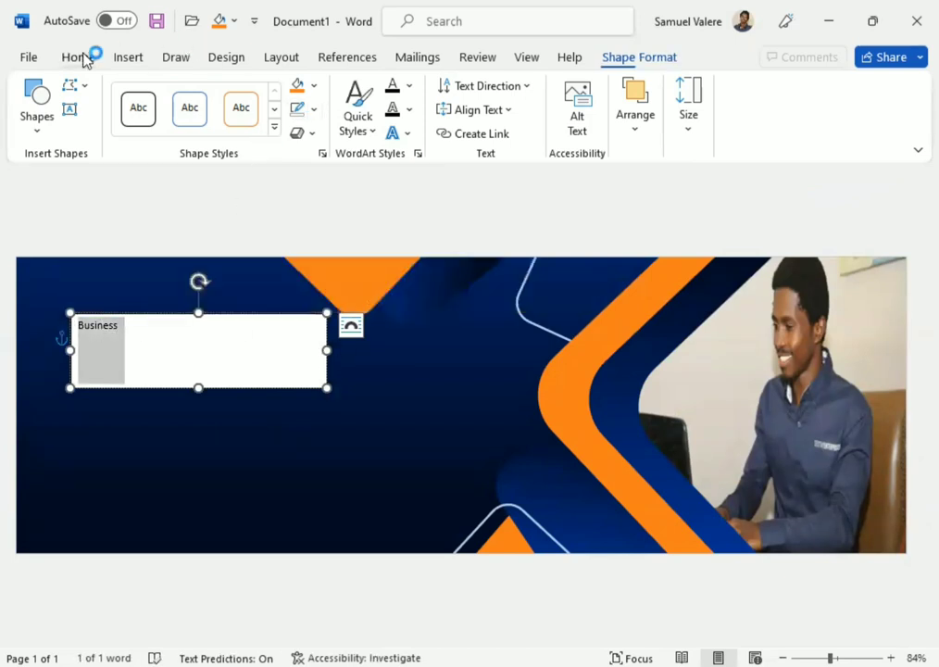
pyautogui.click(83, 59)
pyautogui.click(320, 86)
pyautogui.write('3')
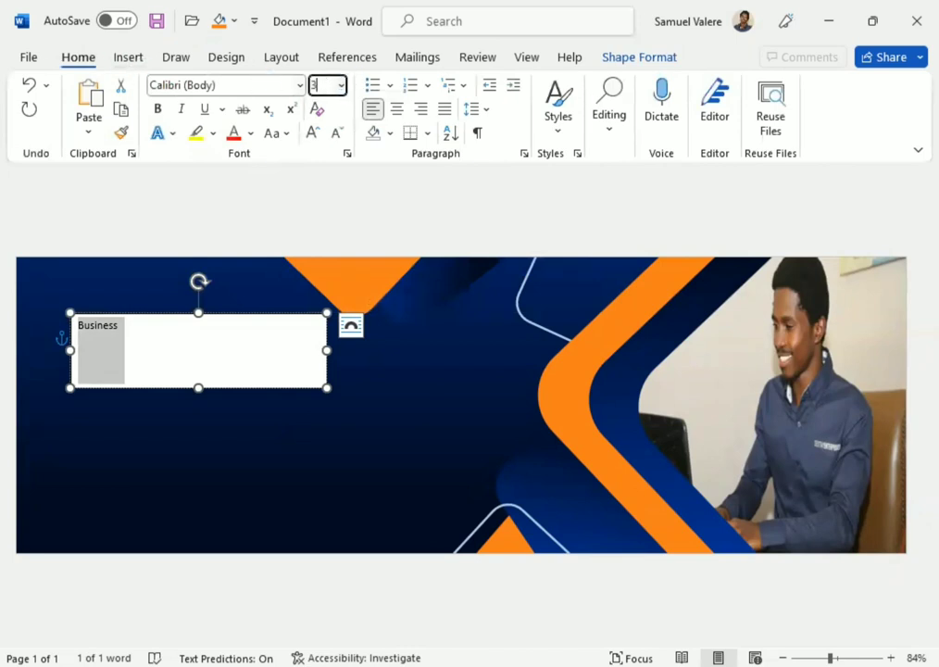
pyautogui.write('6')
pyautogui.press('Return')
# - Make the heading bold, all capitals, and orange
pyautogui.click(157, 109)
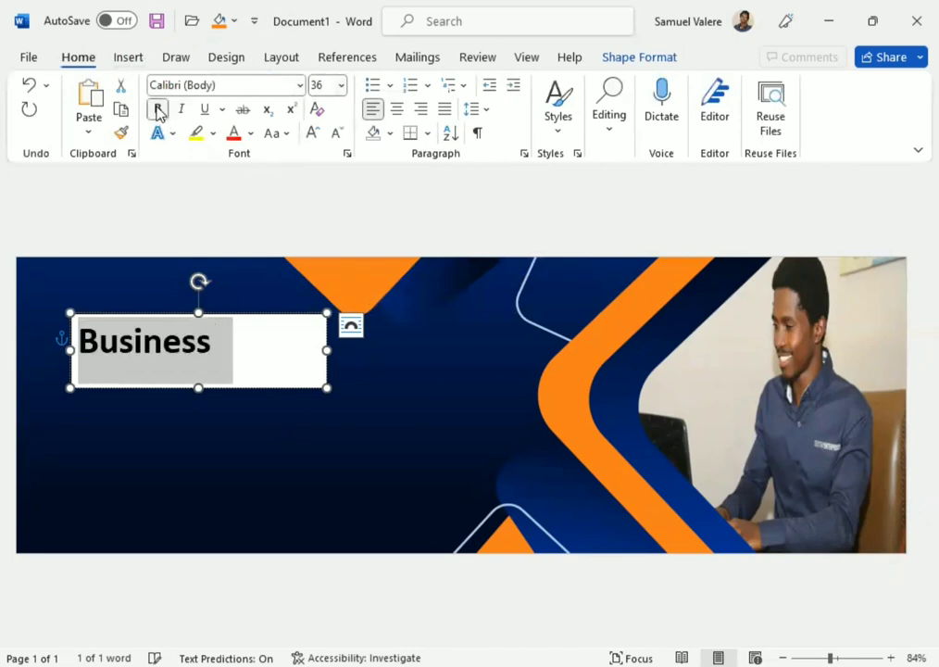
pyautogui.click(278, 133)
pyautogui.click(339, 213)
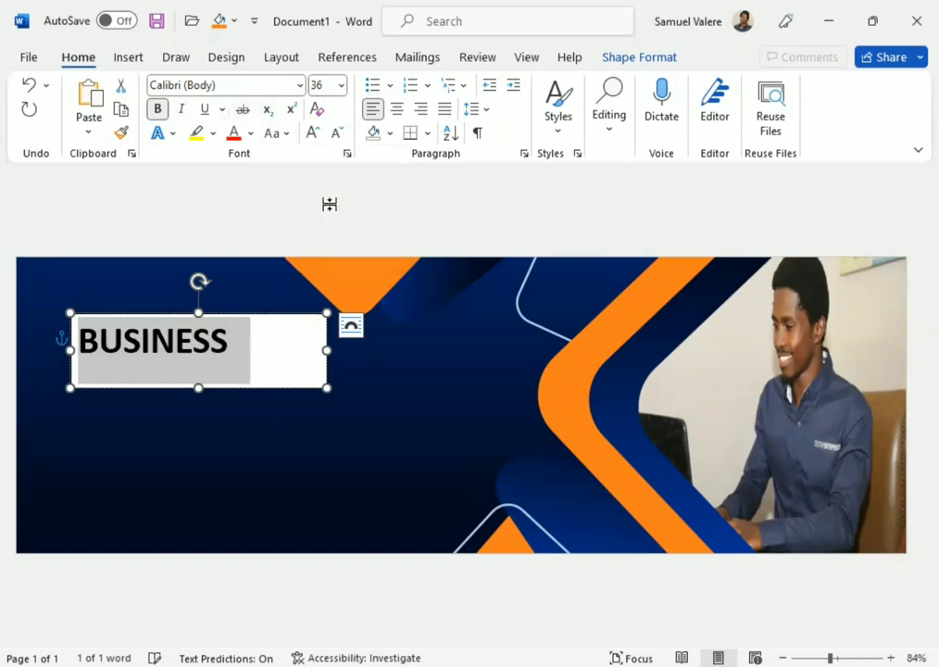
pyautogui.click(250, 133)
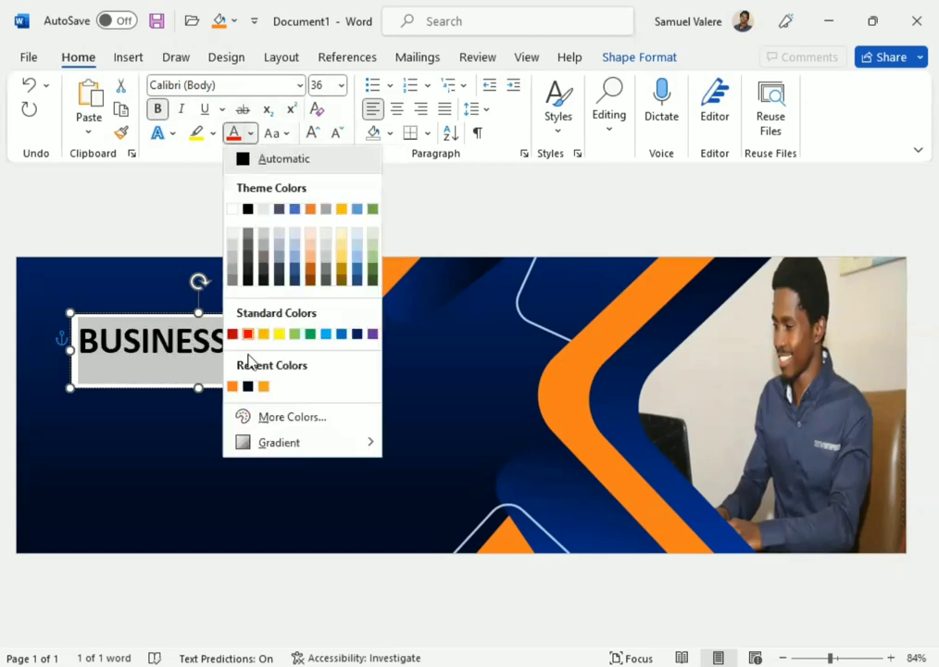
pyautogui.click(235, 387)
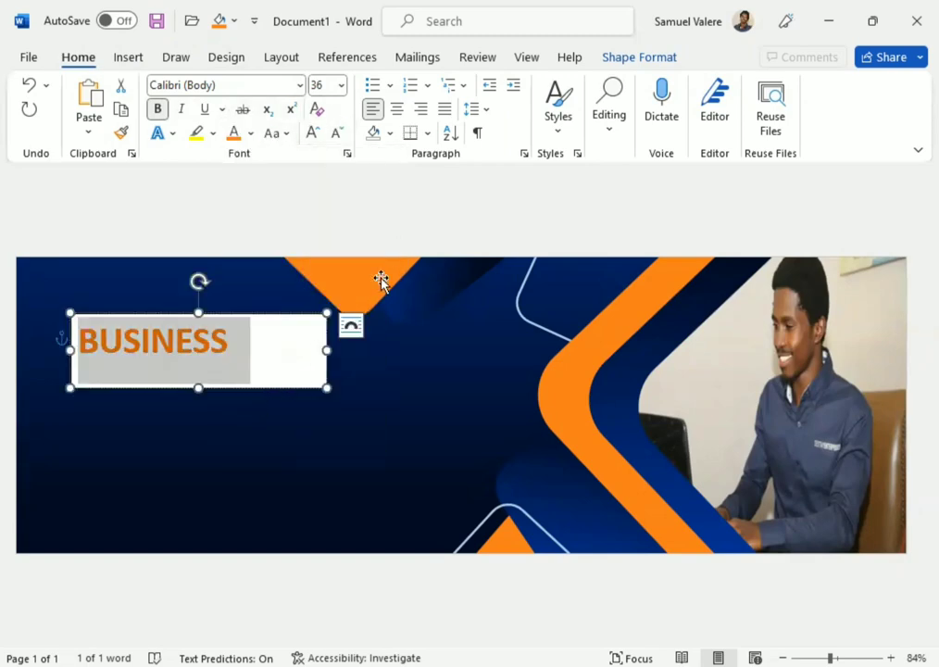
# - Remove the heading box's fill and outline and shrink the box to fit BUSINESS
pyautogui.click(637, 56)
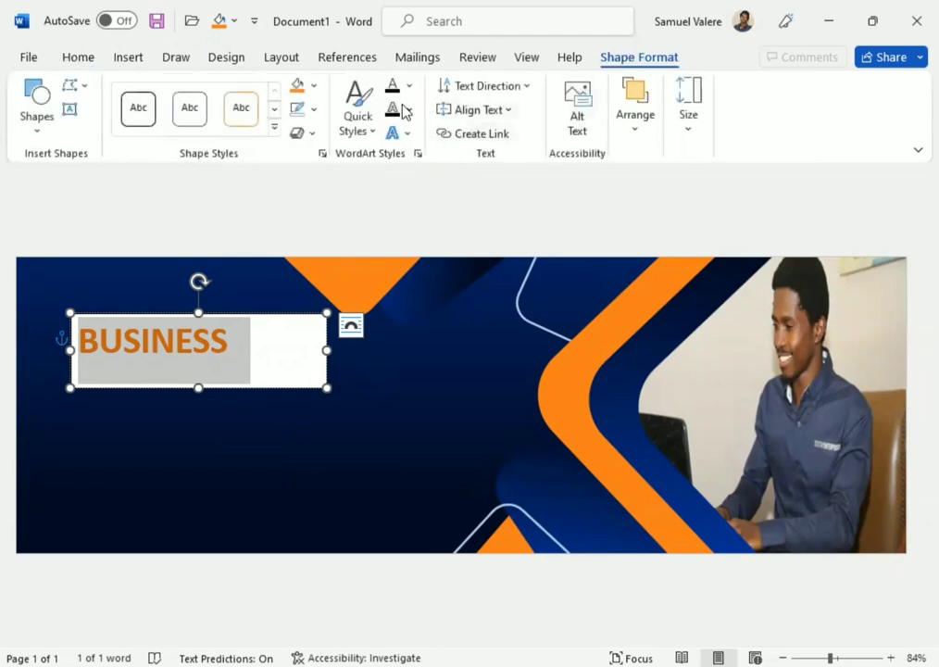
pyautogui.click(306, 85)
pyautogui.click(310, 342)
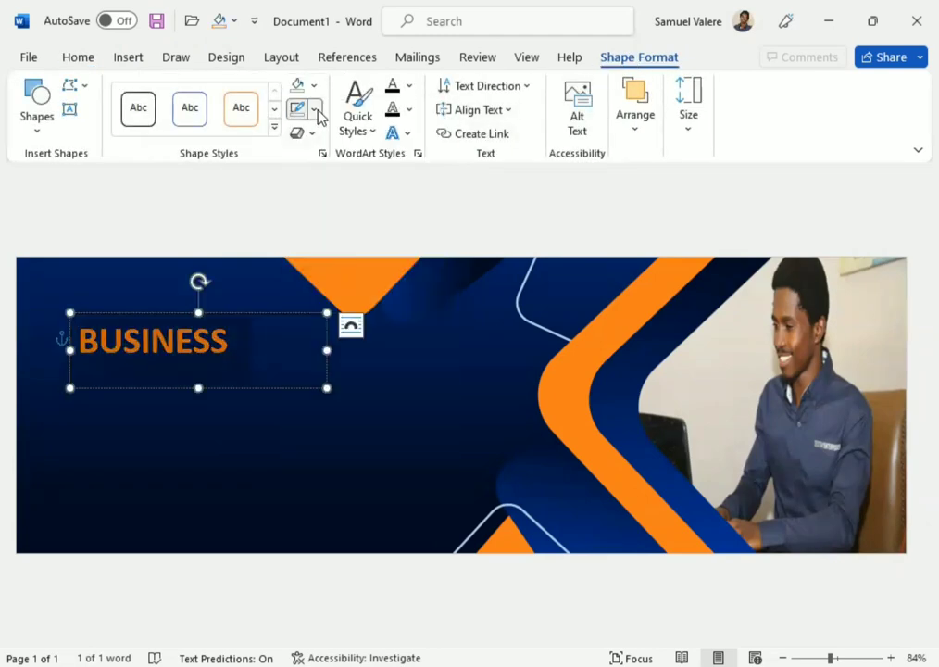
pyautogui.click(314, 109)
pyautogui.click(311, 367)
pyautogui.moveTo(326, 350); pyautogui.dragTo(239, 350)
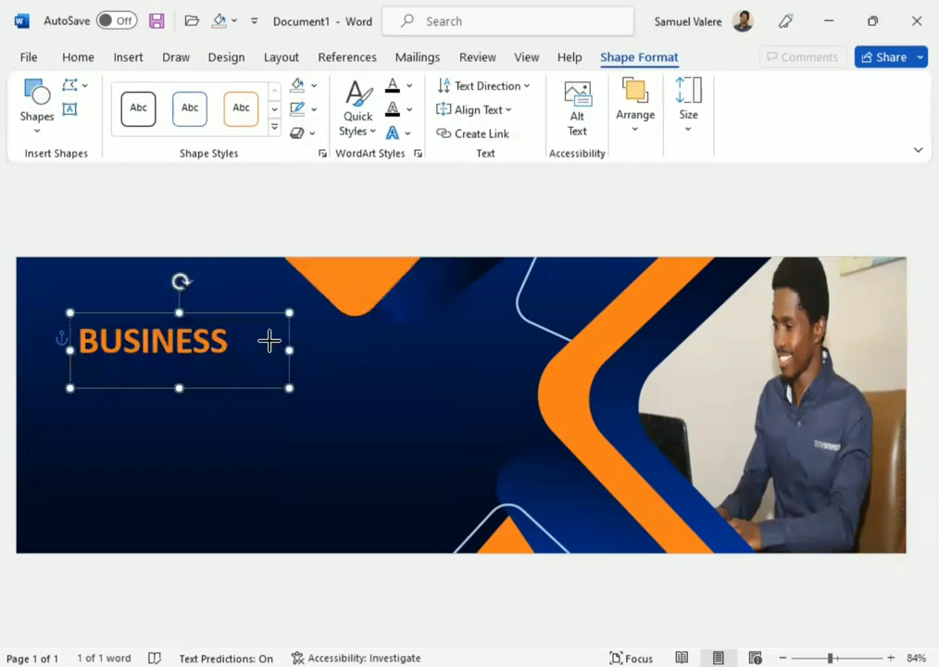
pyautogui.moveTo(154, 388)
pyautogui.mouseDown()
pyautogui.moveTo(156, 362)
pyautogui.moveTo(175, 346)
pyautogui.moveTo(171, 329)
pyautogui.mouseUp()
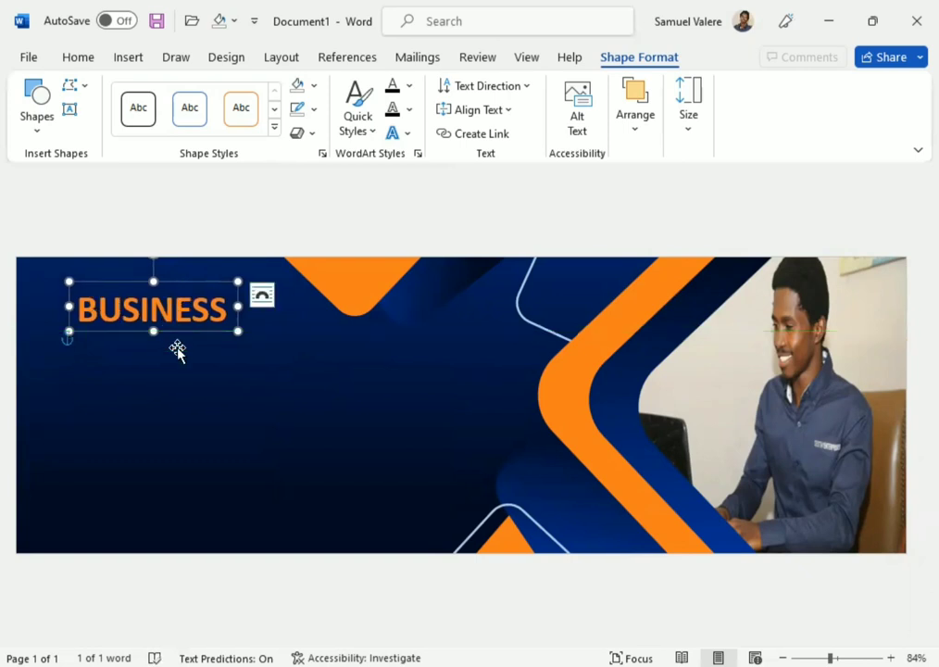
# - Add a 'Free Graphic Design' text box below BUSINESS in bold 20 pt
pyautogui.click(69, 108)
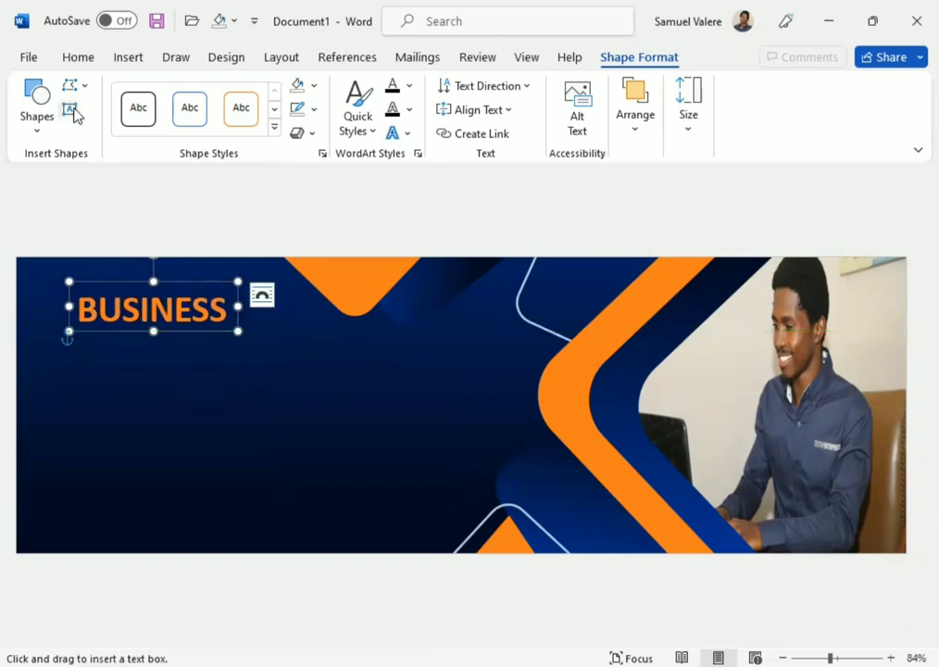
pyautogui.moveTo(266, 377); pyautogui.dragTo(323, 411)
pyautogui.write('Free')
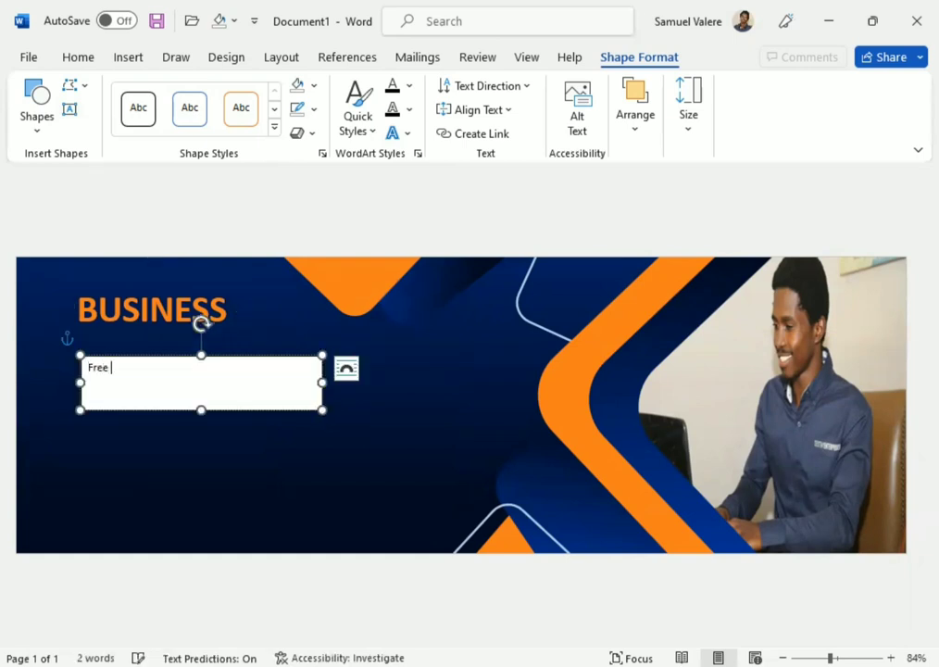
pyautogui.write('Graphic Design')
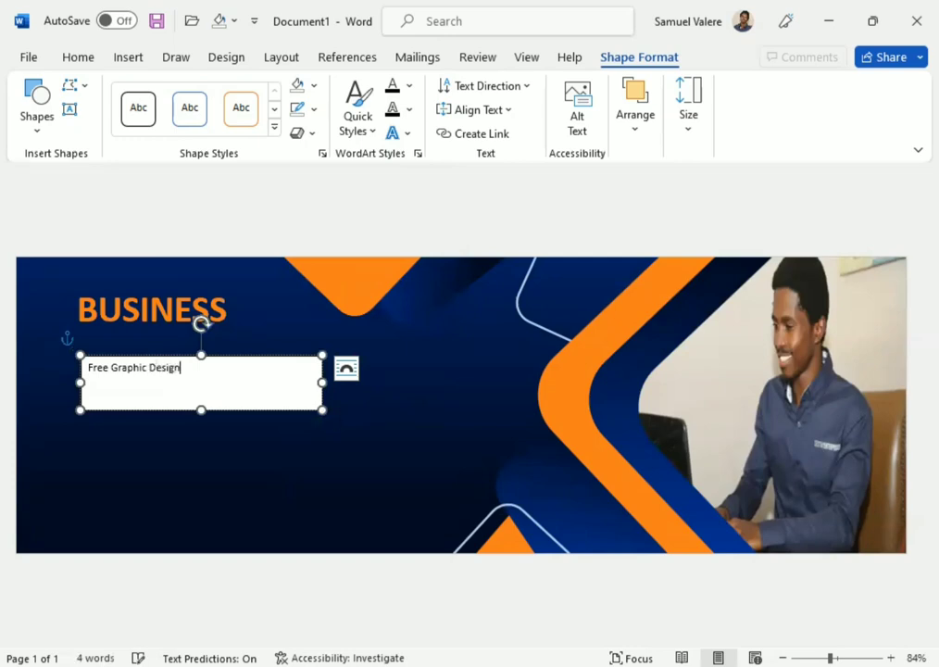
pyautogui.moveTo(179, 369); pyautogui.dragTo(88, 370)
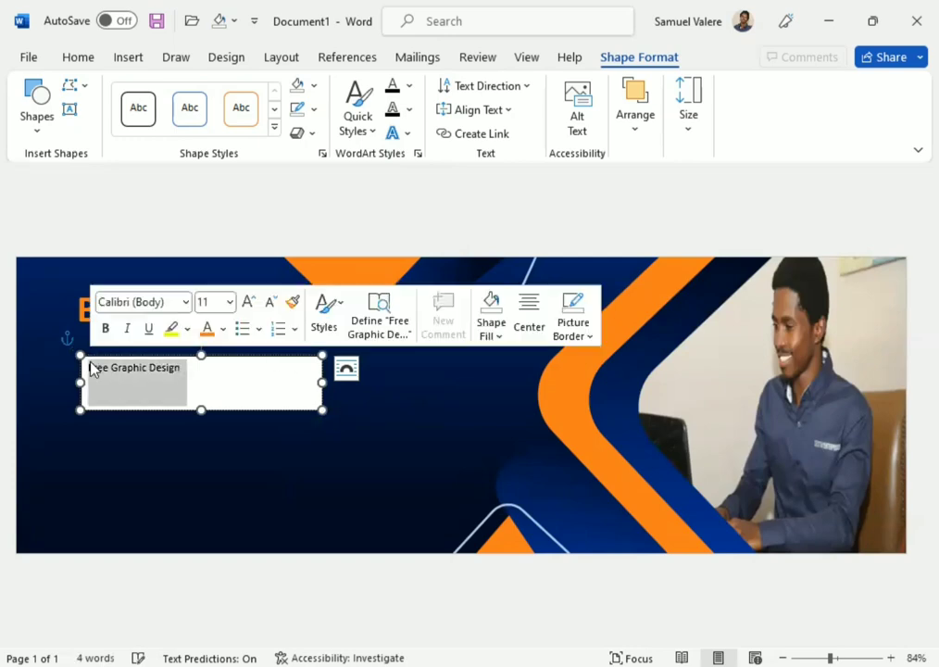
pyautogui.click(79, 58)
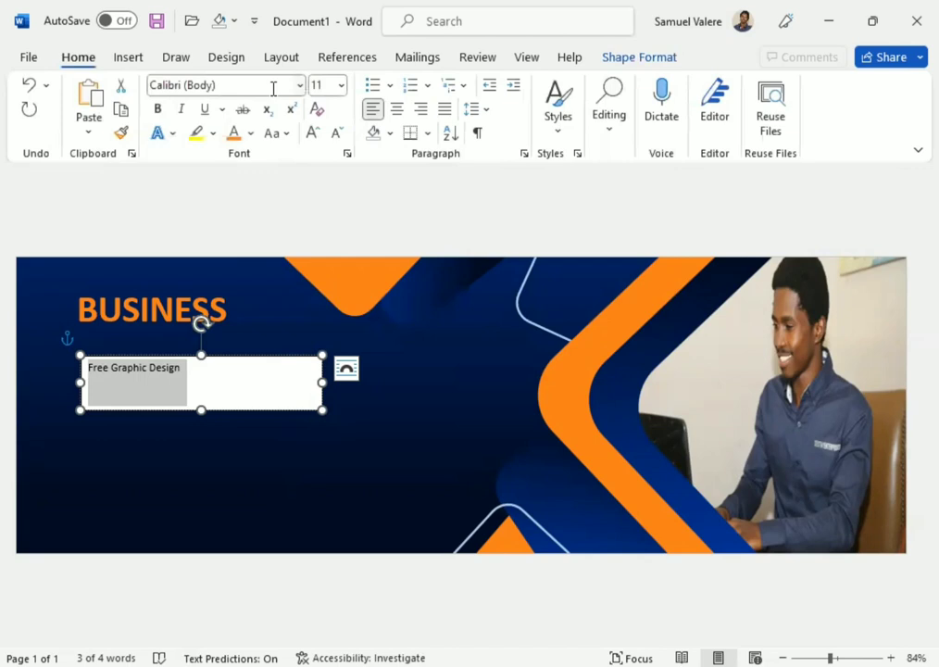
pyautogui.click(324, 84)
pyautogui.write('20')
pyautogui.press('Return')
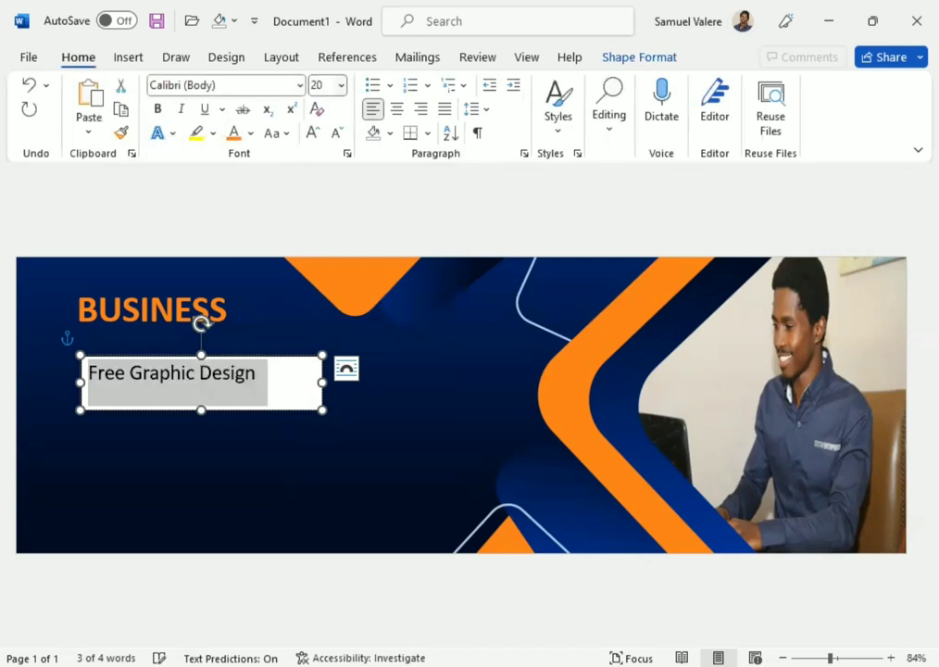
pyautogui.click(159, 109)
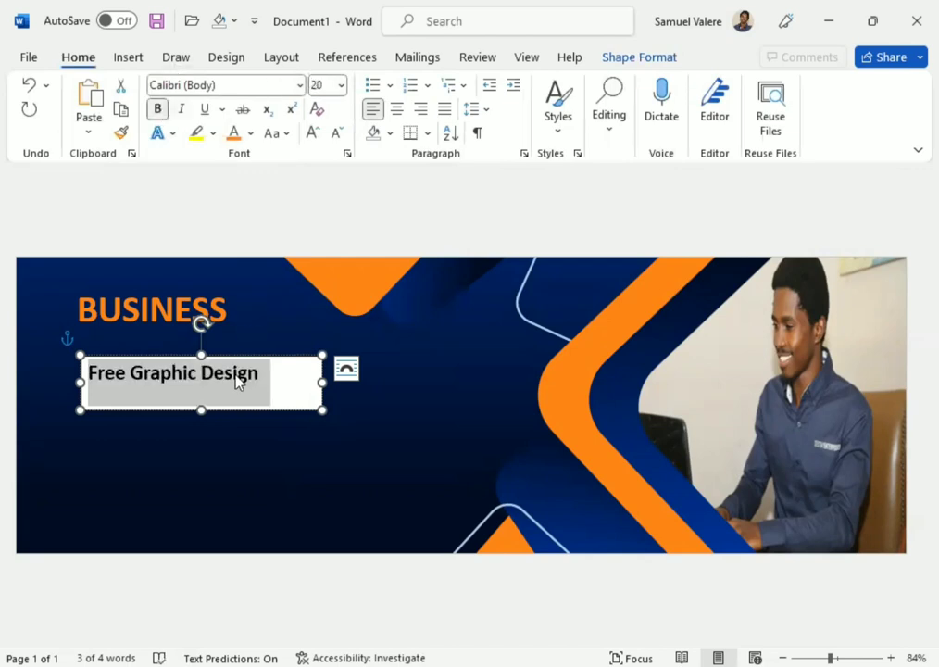
# - Give the subheading box no outline, no fill, and white text
pyautogui.click(639, 57)
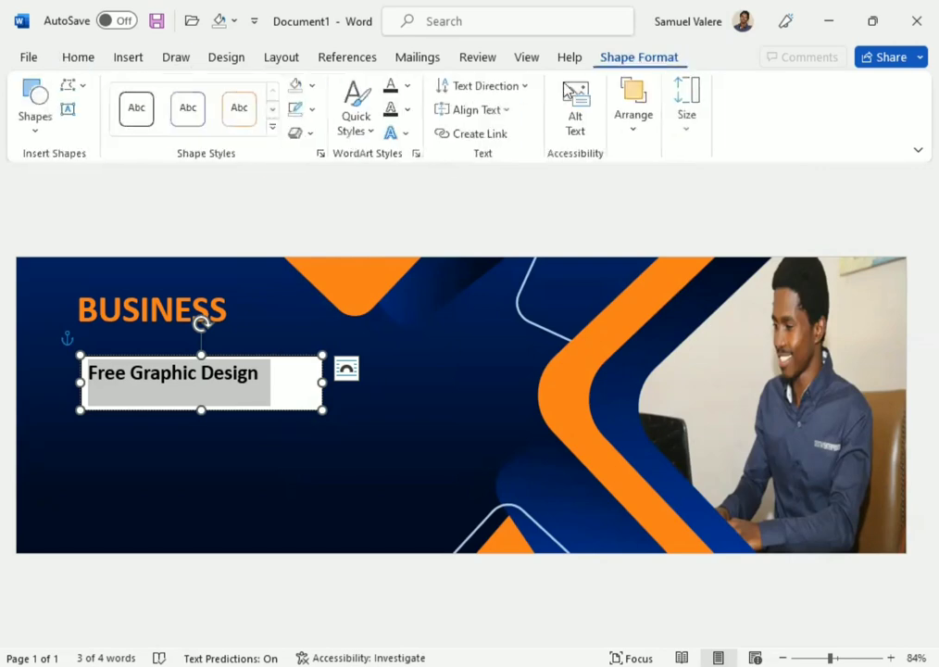
pyautogui.click(313, 109)
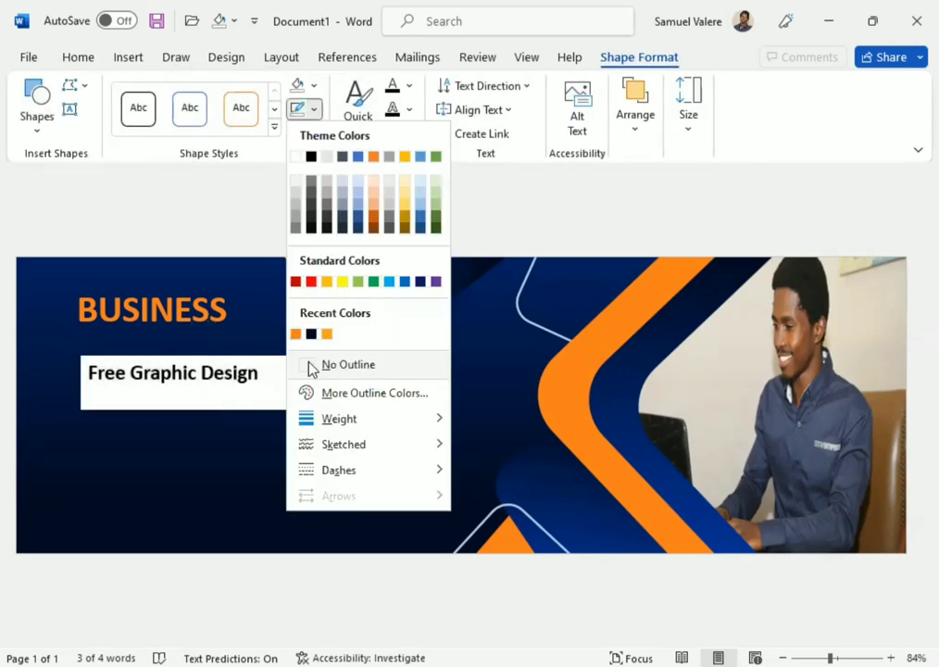
pyautogui.click(315, 102)
pyautogui.click(314, 85)
pyautogui.click(310, 340)
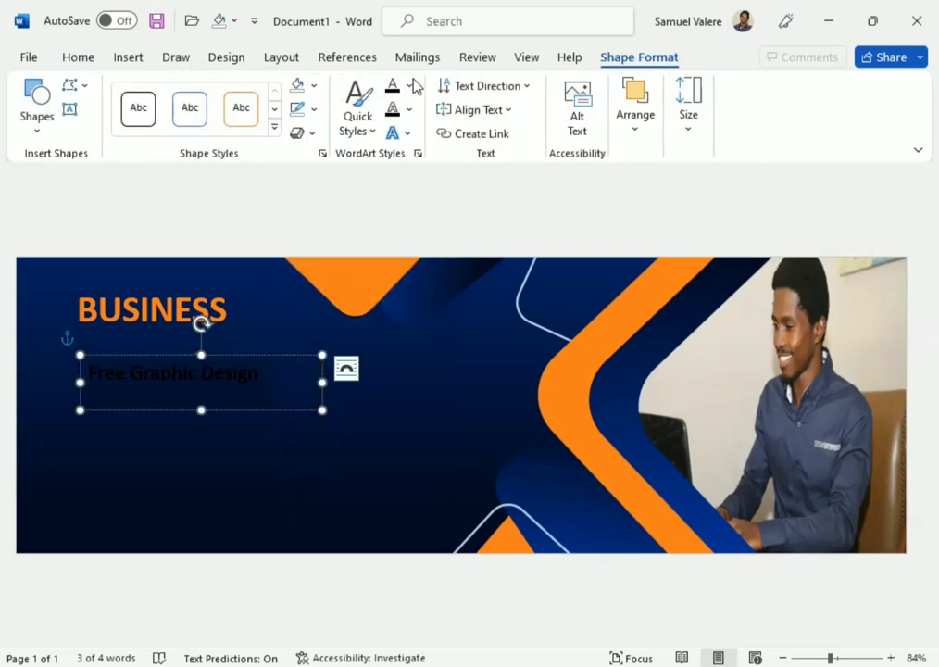
pyautogui.click(409, 85)
pyautogui.click(390, 159)
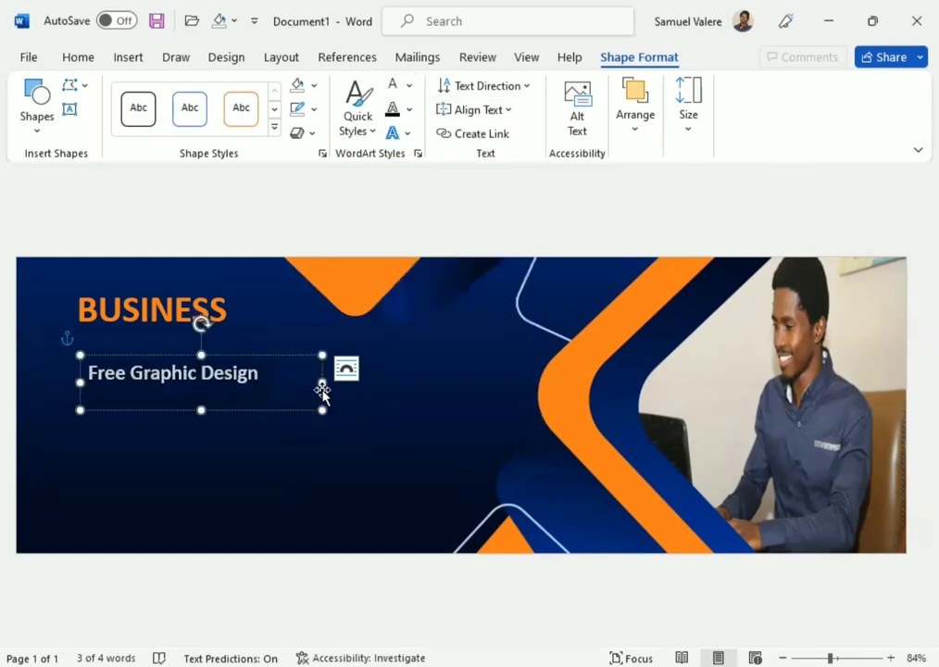
# - Narrow the subheading box and move it up directly beneath BUSINESS
pyautogui.moveTo(320, 380); pyautogui.dragTo(312, 380)
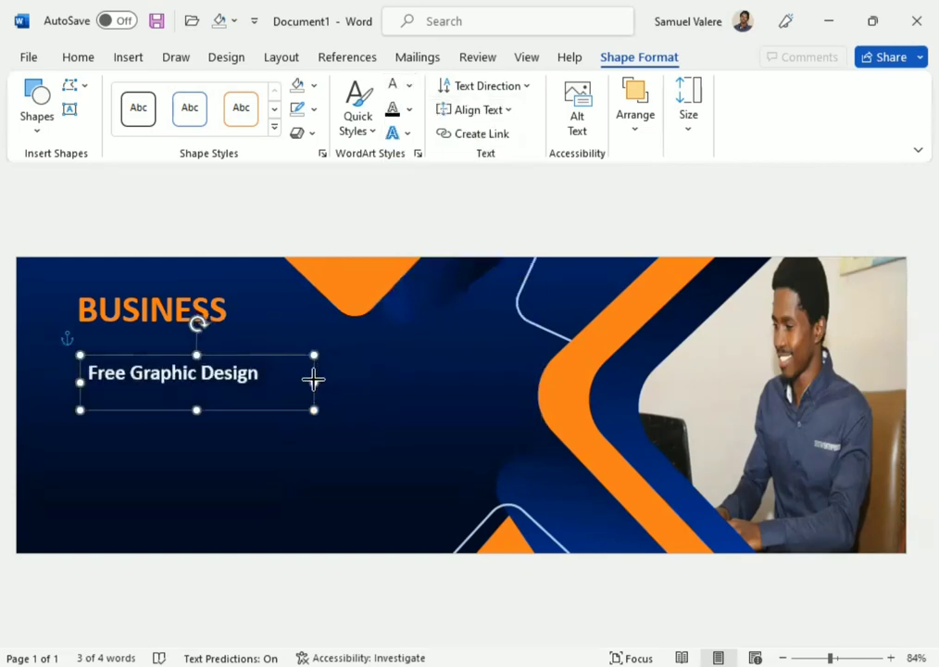
pyautogui.moveTo(212, 410); pyautogui.dragTo(203, 383)
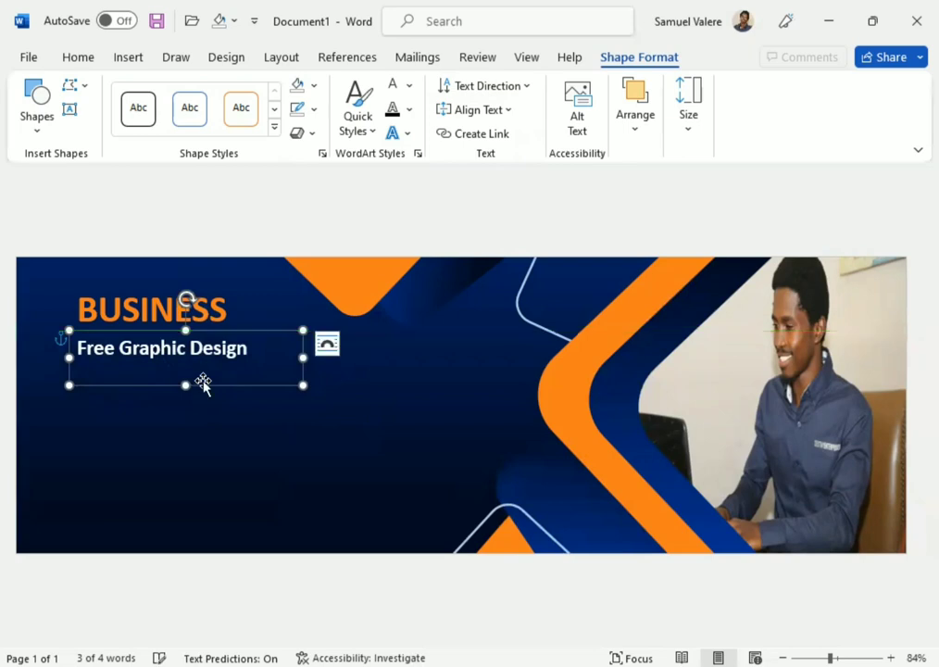
pyautogui.press('Up')
pyautogui.press('Up')
pyautogui.press('Up')
pyautogui.press('Up')
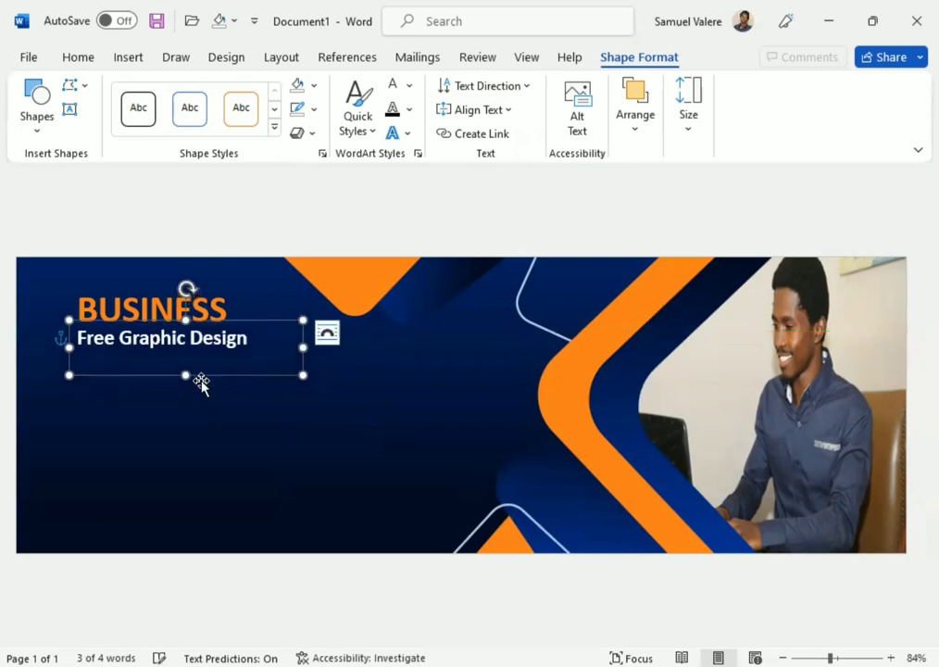
pyautogui.tripleClick(191, 334)
pyautogui.click(76, 56)
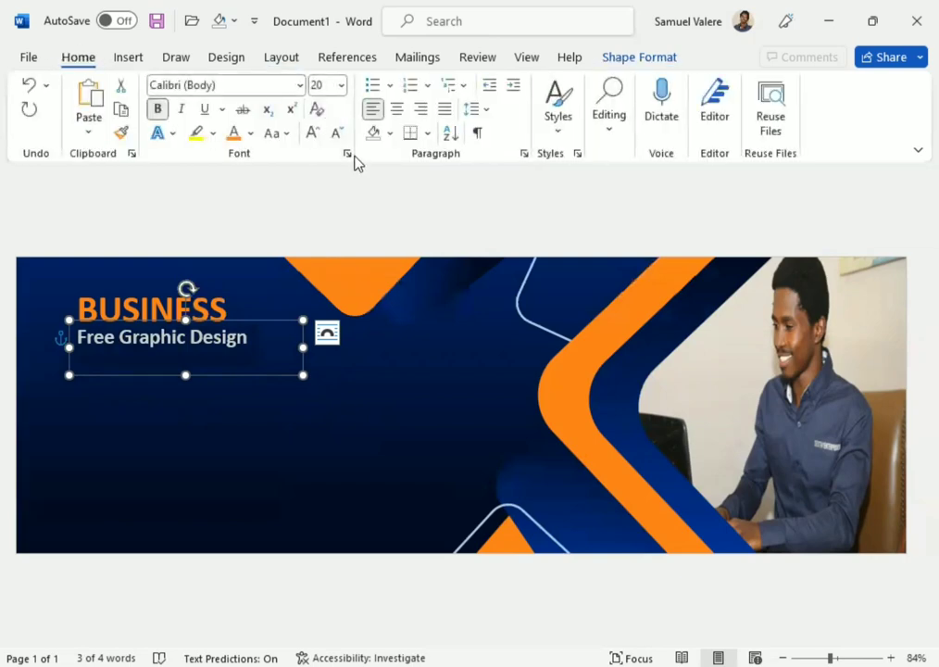
# - Expand the character spacing of 'Free Graphic Design' and shorten its text box to fit the line
pyautogui.click(346, 153)
pyautogui.click(324, 132)
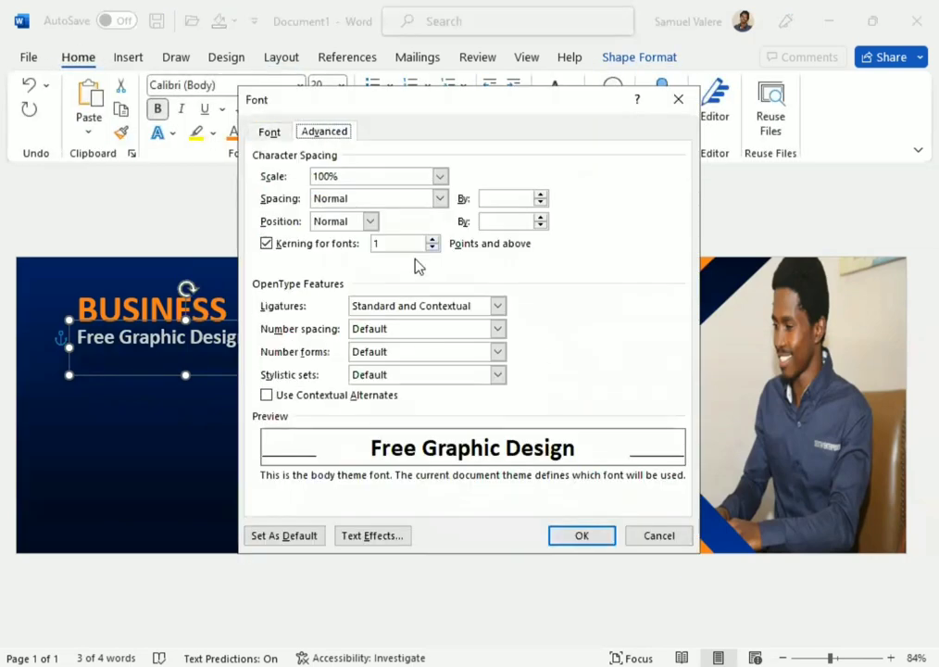
pyautogui.click(441, 198)
pyautogui.click(383, 227)
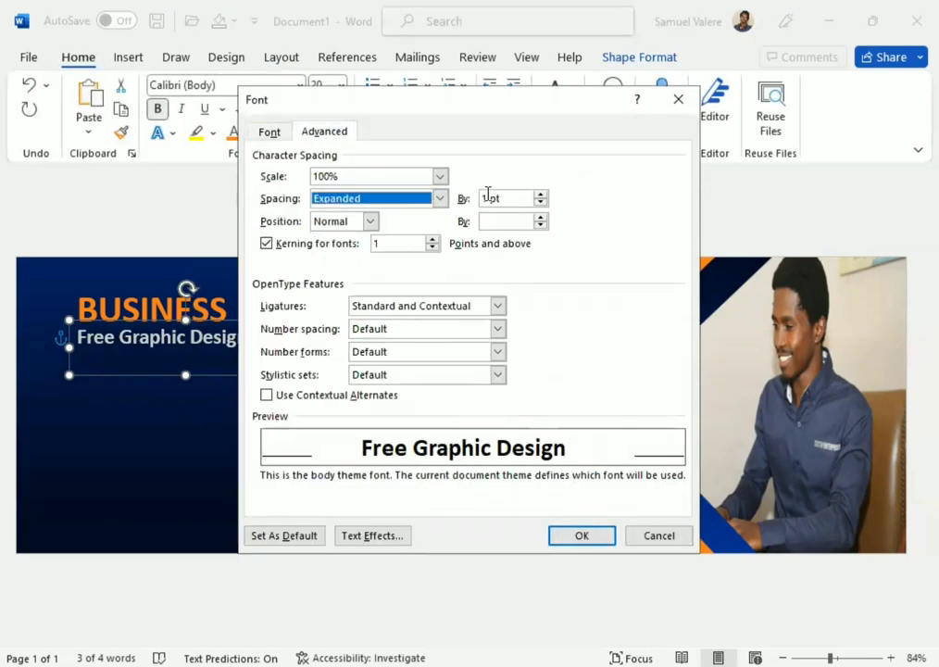
pyautogui.press('Return')
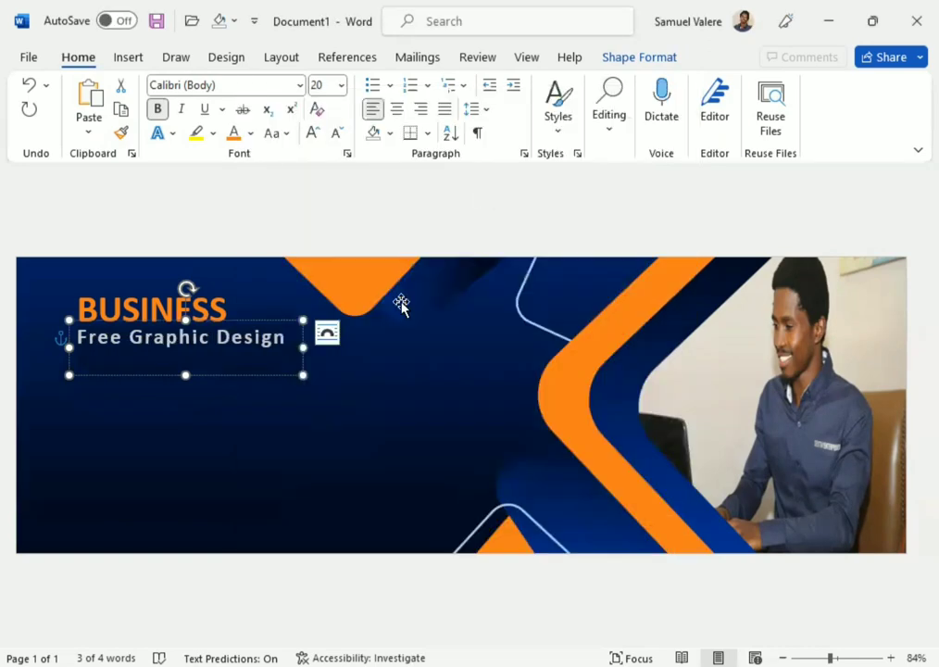
pyautogui.moveTo(183, 366); pyautogui.dragTo(182, 360)
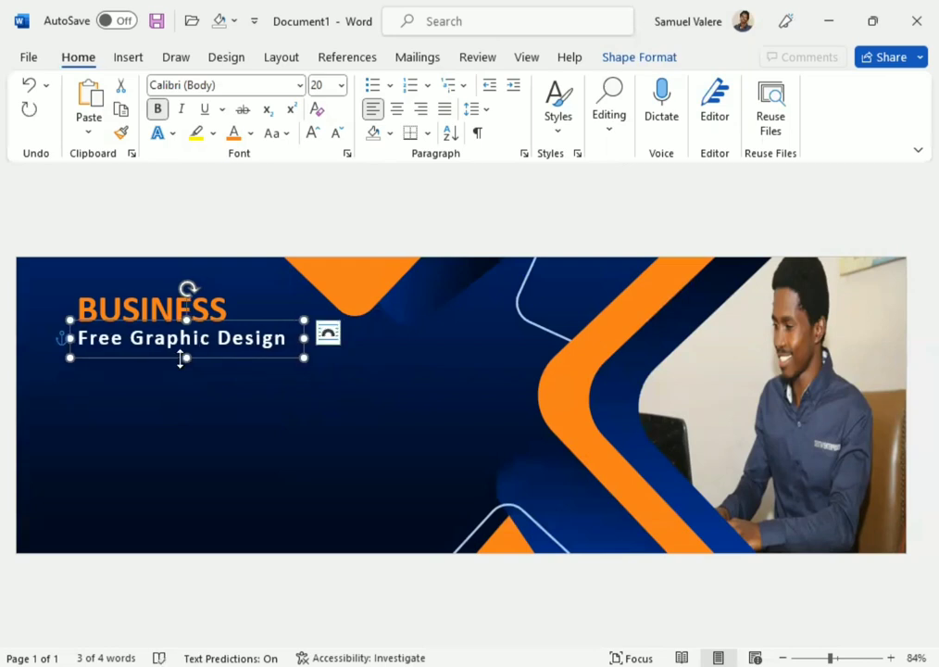
pyautogui.click(146, 301)
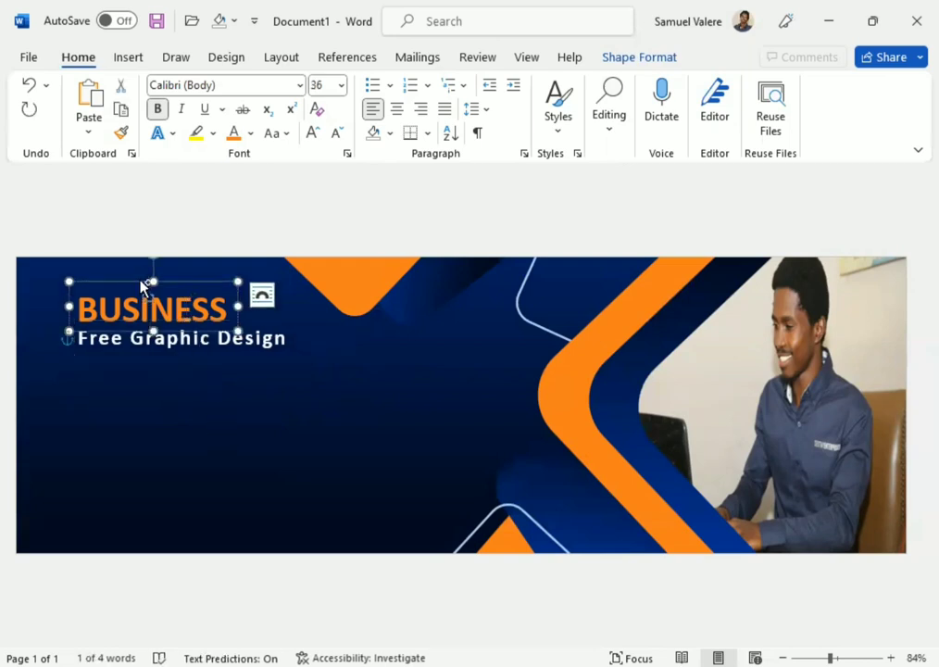
# - Copy the BUSINESS heading below the subheading, retype it as 'Web Banner' and widen it to one line
pyautogui.moveTo(143, 286)
pyautogui.keyDown('ctrl'); pyautogui.mouseDown()
pyautogui.moveTo(176, 411)
pyautogui.moveTo(164, 429)
pyautogui.mouseUp(); pyautogui.keyUp('ctrl')
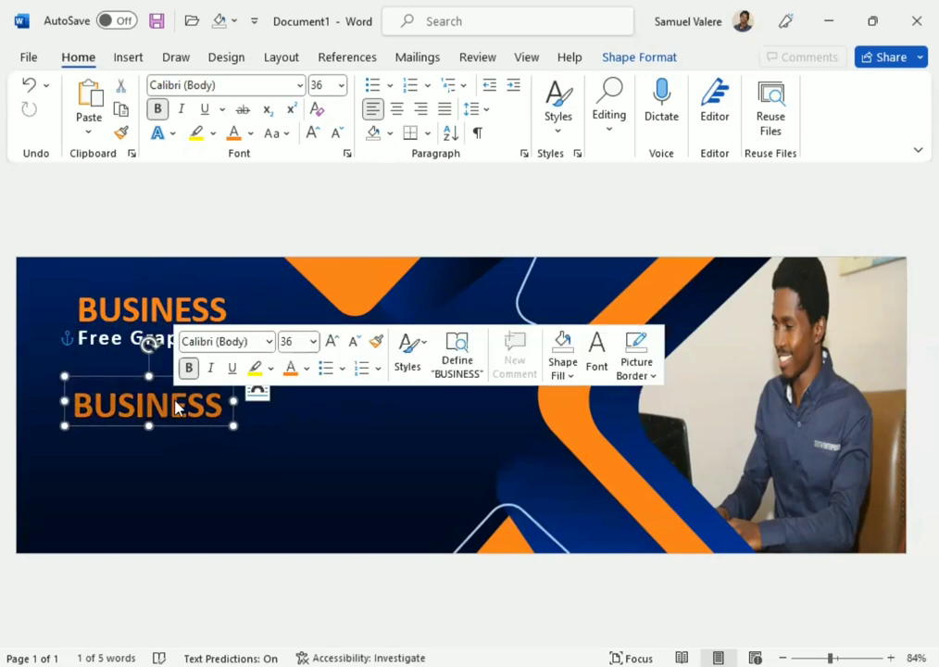
pyautogui.write('Web')
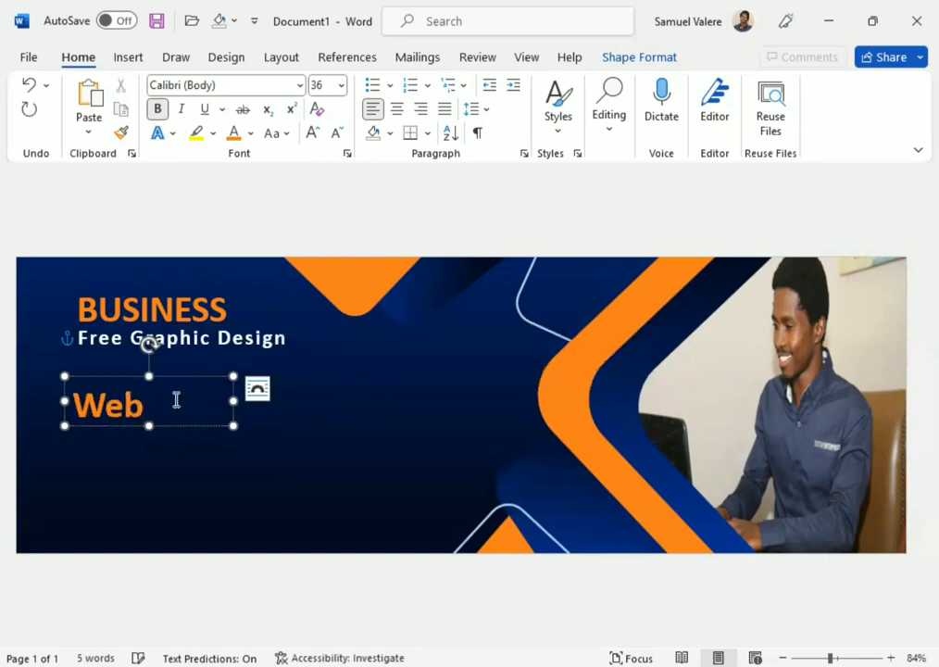
pyautogui.write(' Banner')
pyautogui.moveTo(232, 399); pyautogui.dragTo(314, 398)
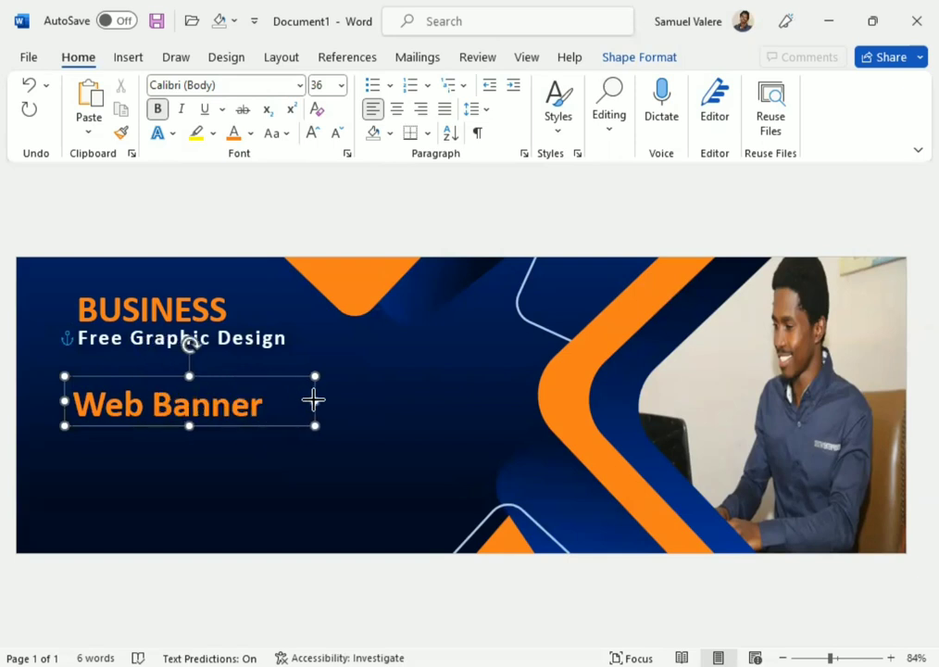
# - Make the heading uppercase WEB BANNER at size 40 in white, resized and aligned under the subheading
pyautogui.click(288, 135)
pyautogui.click(325, 210)
pyautogui.write('40')
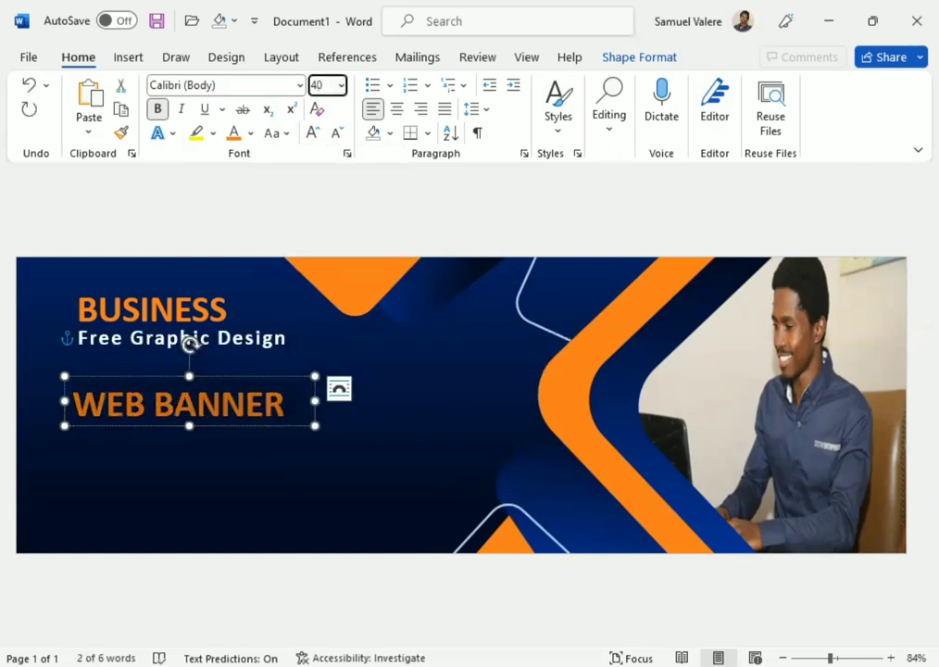
pyautogui.press('Return')
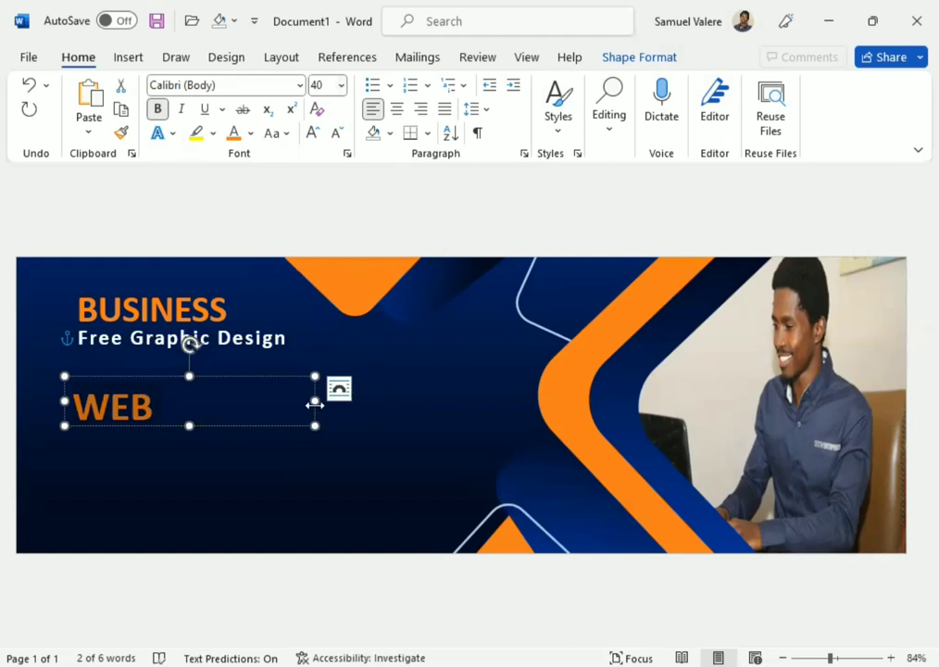
pyautogui.moveTo(315, 400); pyautogui.dragTo(327, 400)
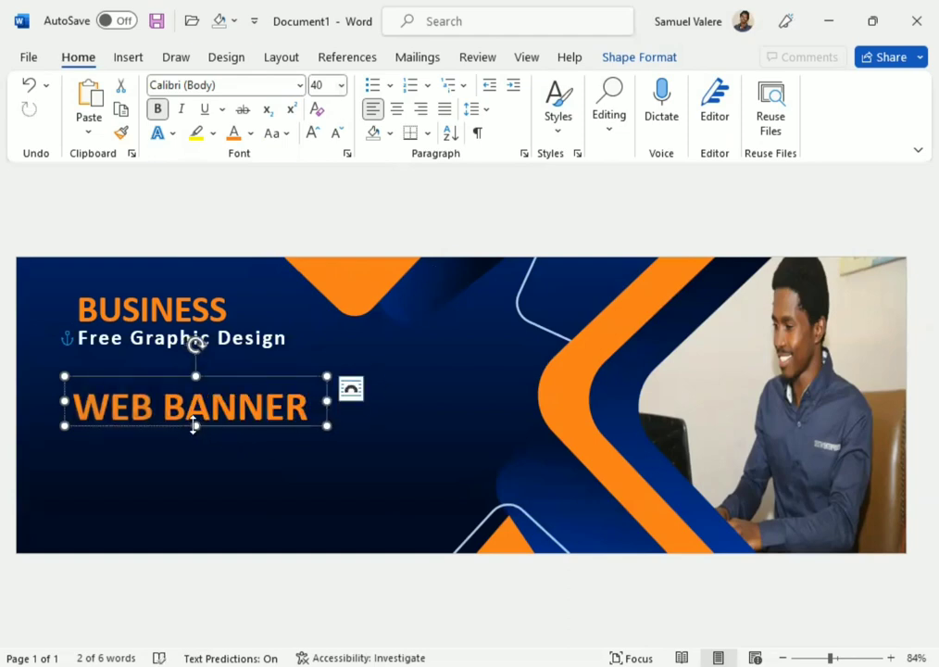
pyautogui.moveTo(196, 426); pyautogui.dragTo(196, 431)
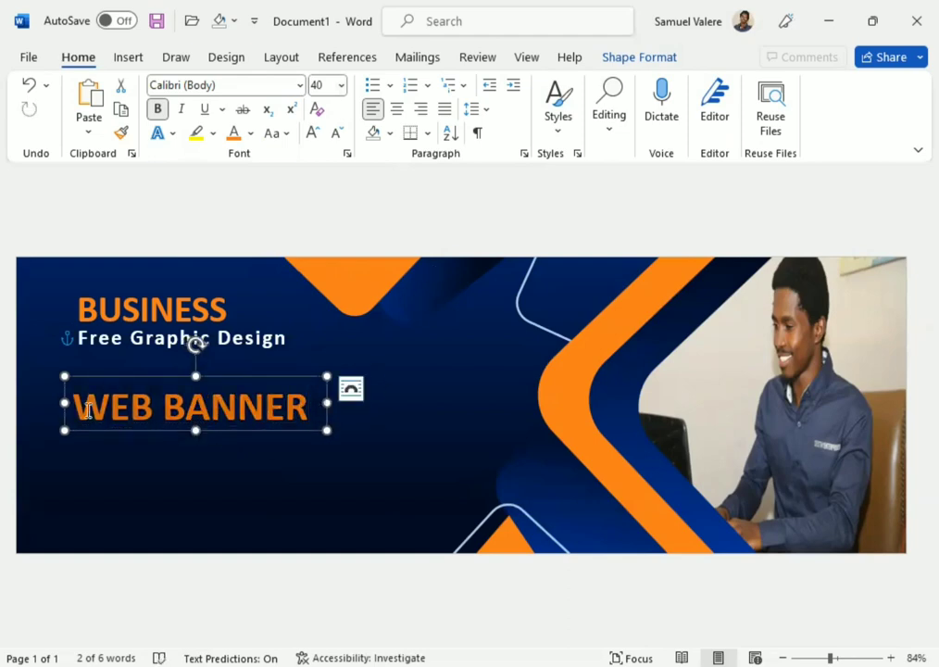
pyautogui.click(252, 134)
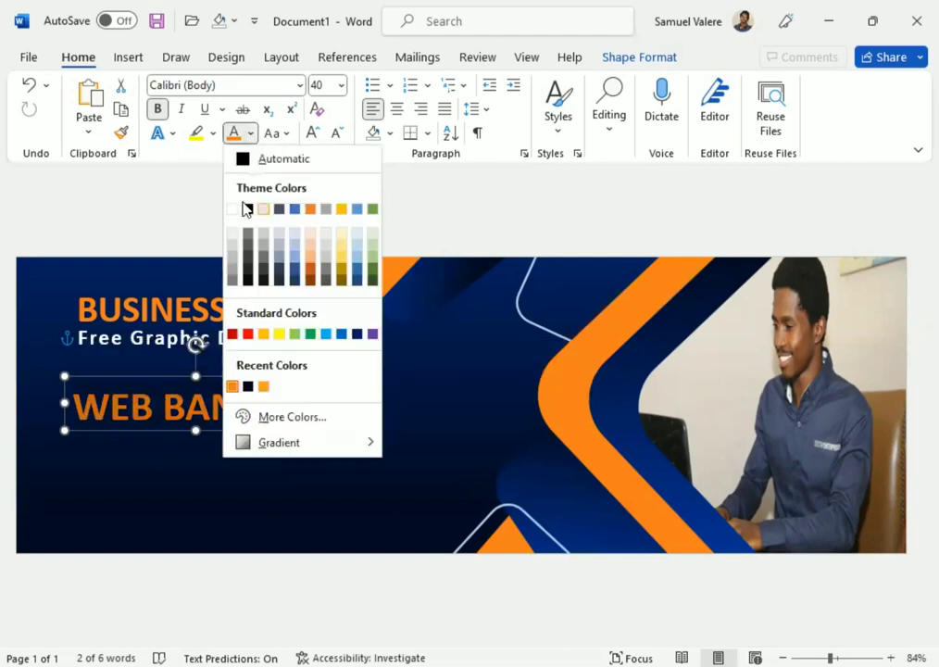
pyautogui.click(232, 243)
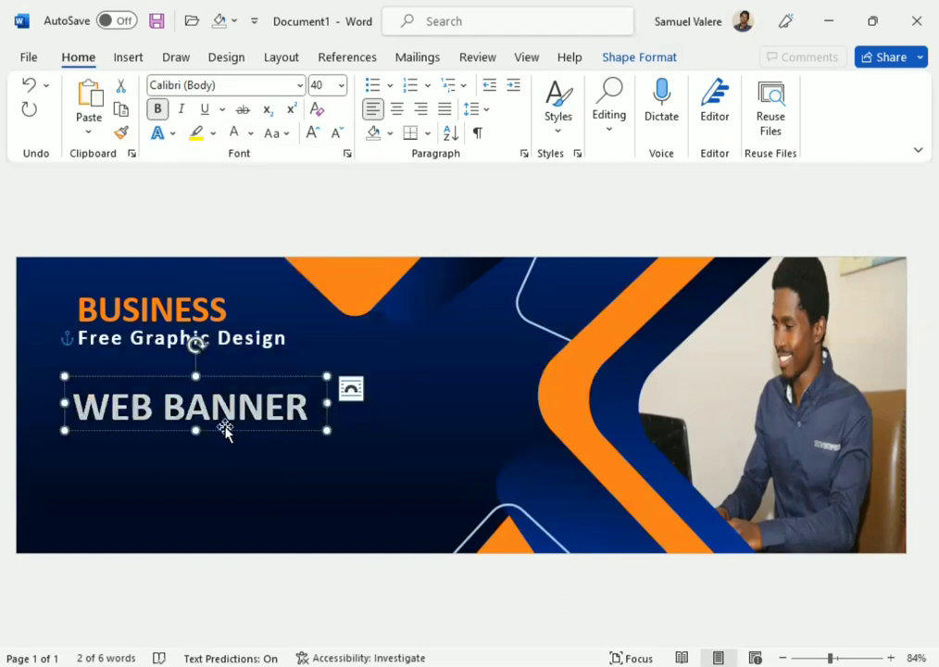
pyautogui.moveTo(225, 431); pyautogui.dragTo(227, 442)
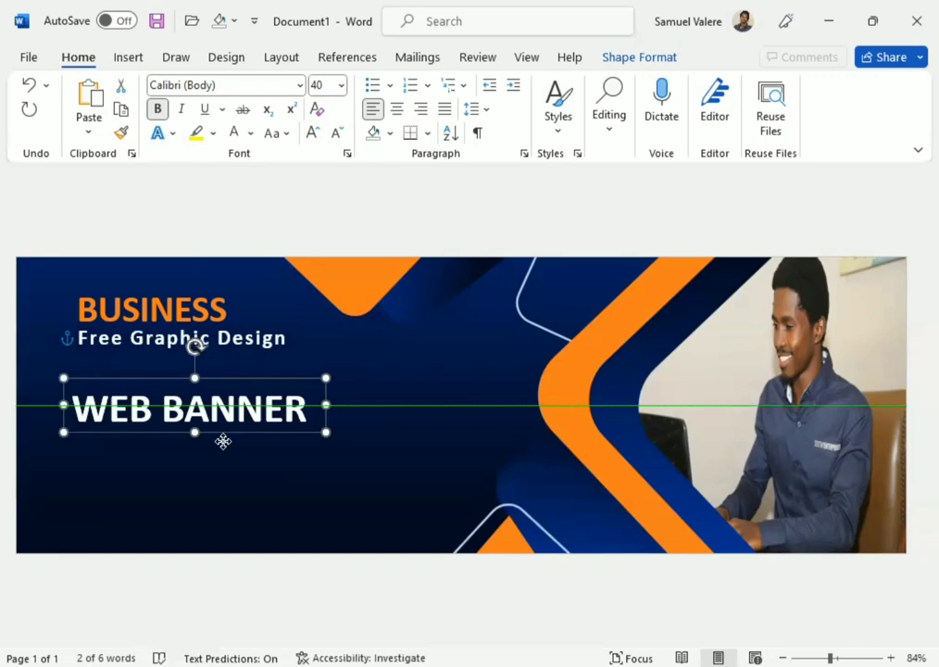
pyautogui.moveTo(227, 442); pyautogui.dragTo(236, 432)
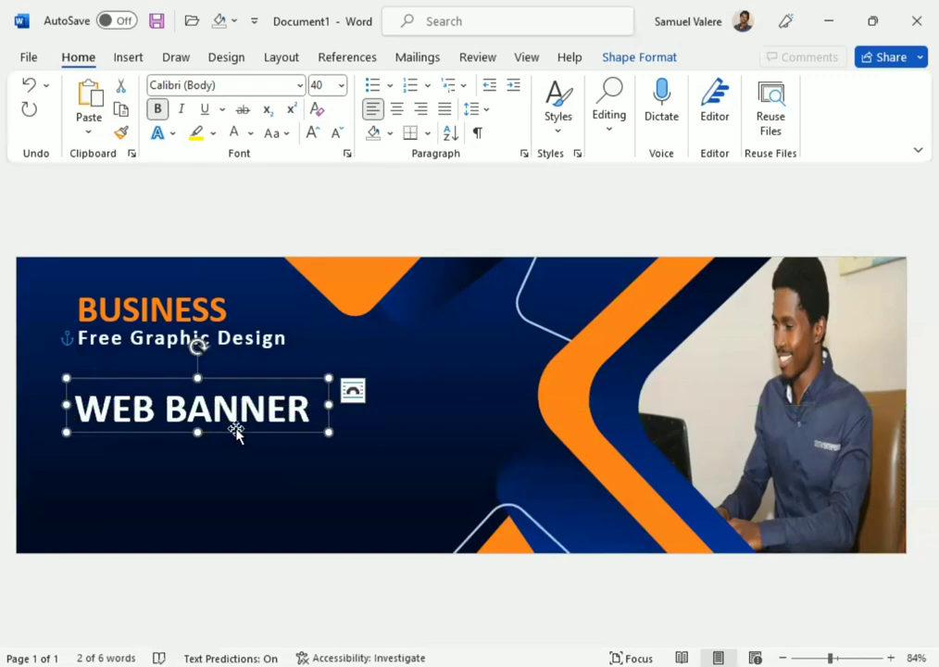
# - Draw a rounded rectangle bar just below the WEB BANNER heading
pyautogui.click(129, 57)
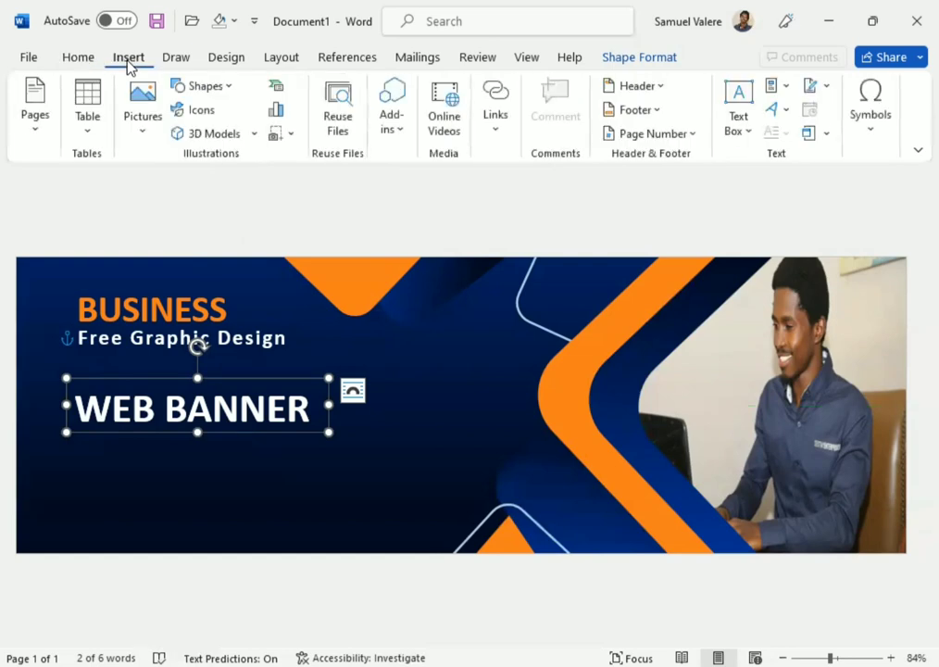
pyautogui.click(205, 87)
pyautogui.click(269, 132)
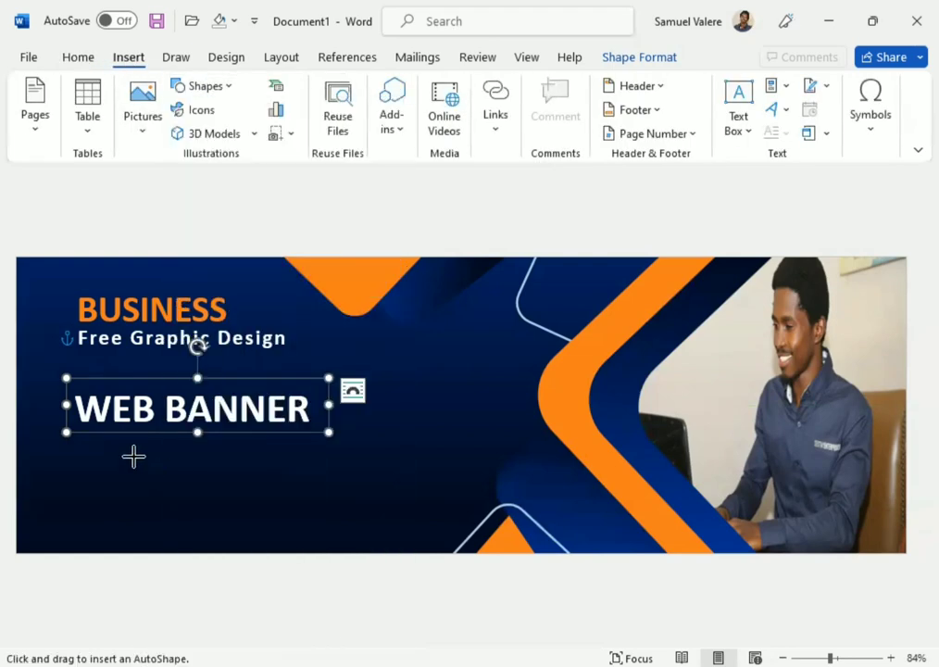
pyautogui.moveTo(133, 455); pyautogui.dragTo(239, 479)
pyautogui.click(146, 466)
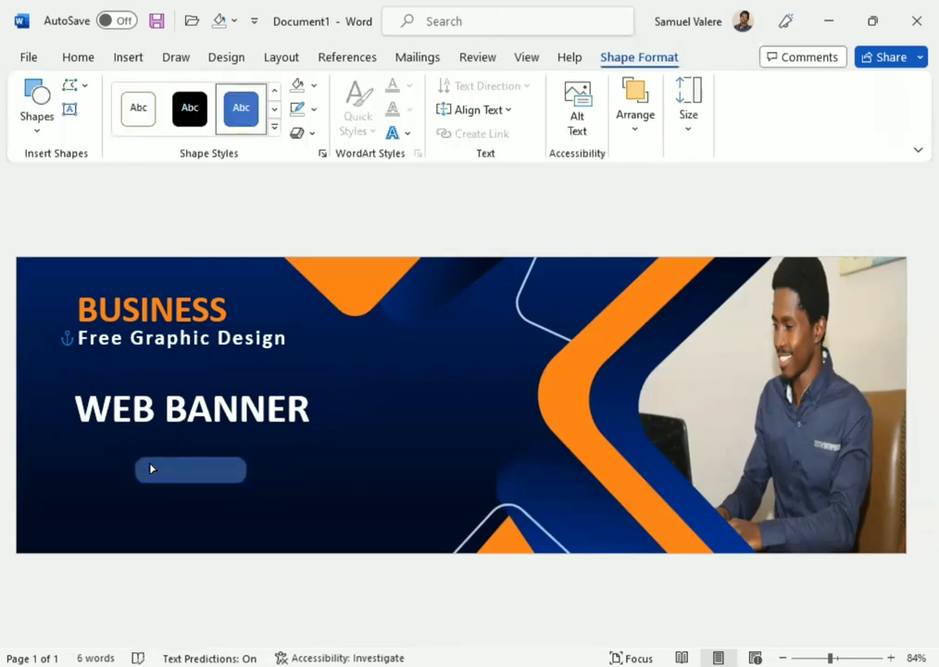
pyautogui.click(178, 467)
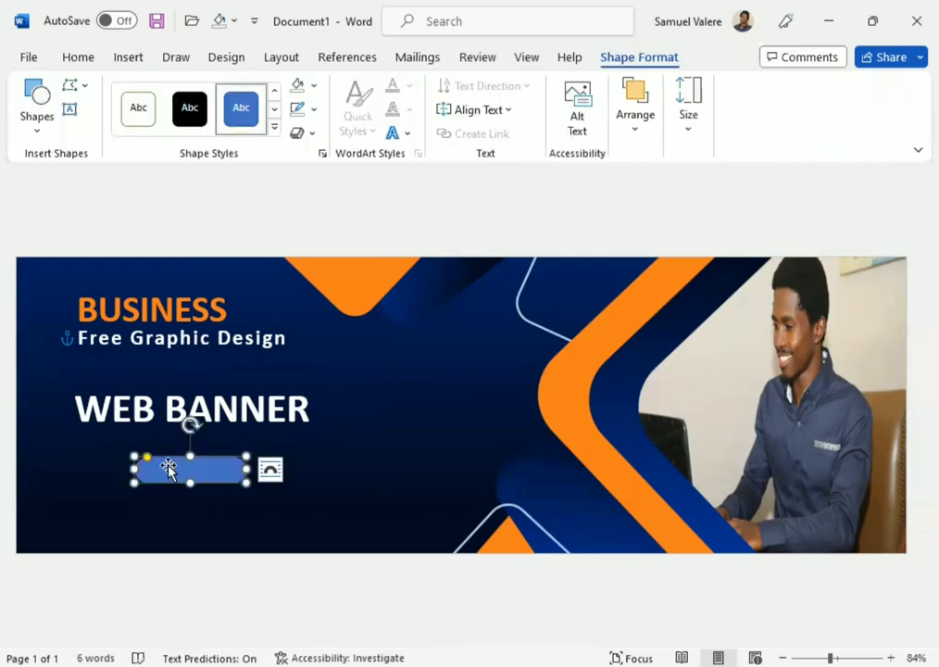
# - Fill the bar with orange and remove its outline
pyautogui.click(314, 85)
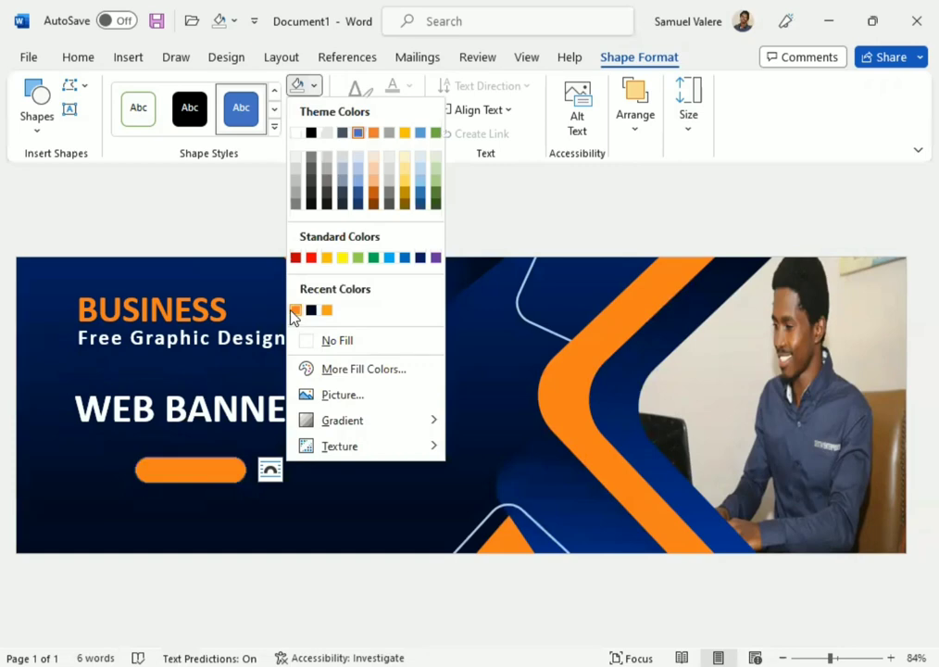
pyautogui.click(294, 311)
pyautogui.click(315, 112)
pyautogui.click(310, 364)
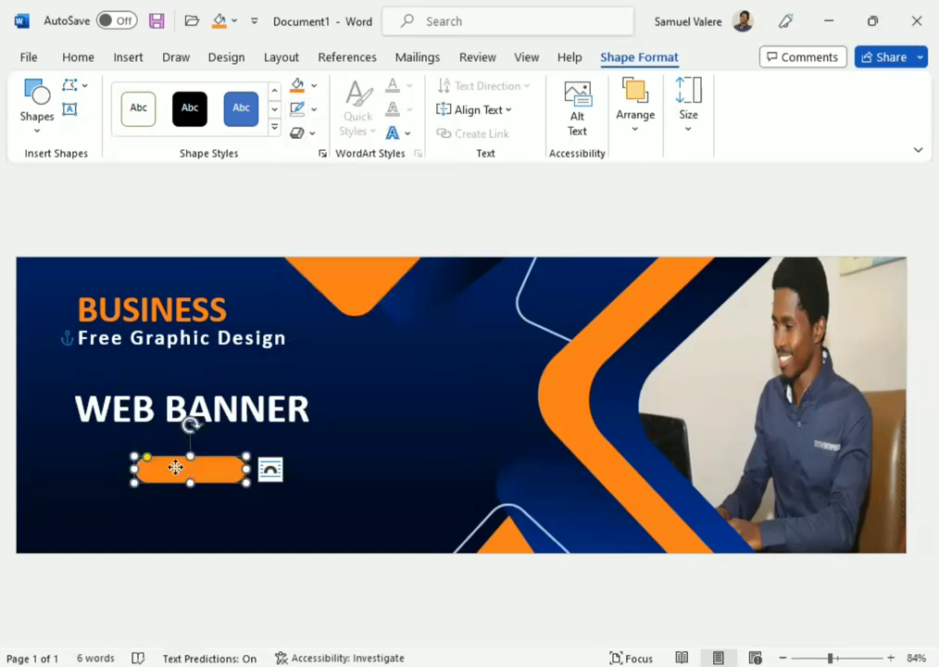
# - Add the text 'Order Now' inside the bar, make it taller and nudge it upward
pyautogui.rightClick(185, 467)
pyautogui.click(241, 332)
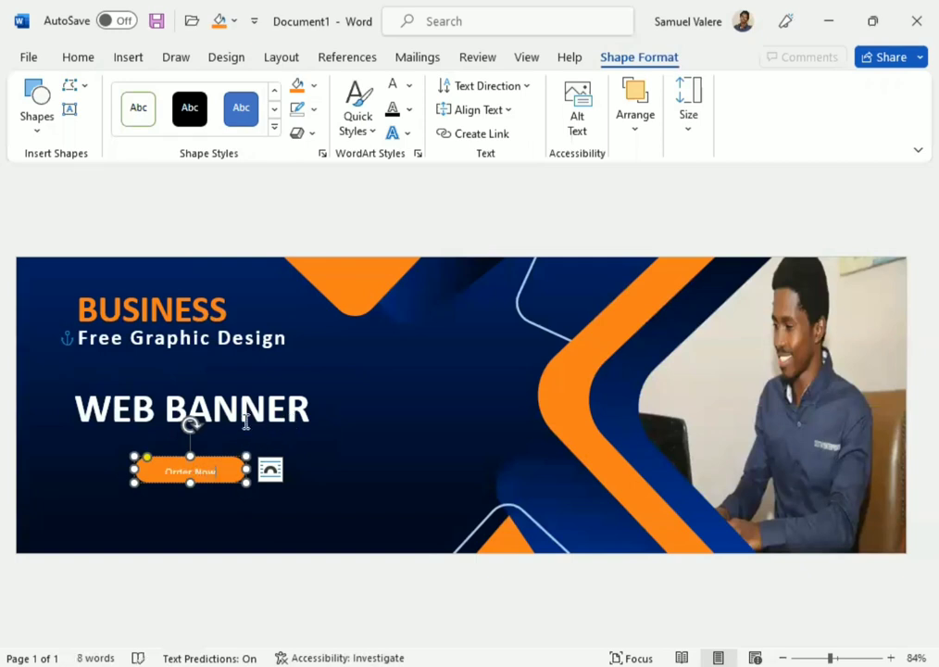
pyautogui.moveTo(188, 476)
pyautogui.mouseDown()
pyautogui.moveTo(185, 489)
pyautogui.moveTo(206, 482)
pyautogui.moveTo(205, 461)
pyautogui.mouseUp()
pyautogui.press('Up')
pyautogui.press('Up')
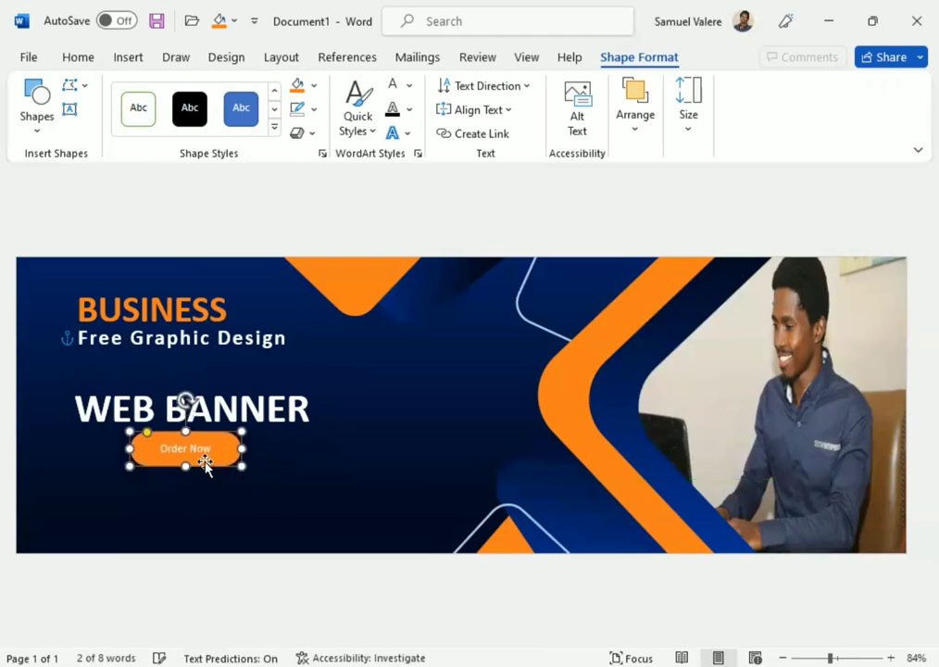
pyautogui.press('Up')
# - Make the button text 'ORDER NOW' at size 18, uppercase and bold
pyautogui.click(181, 337)
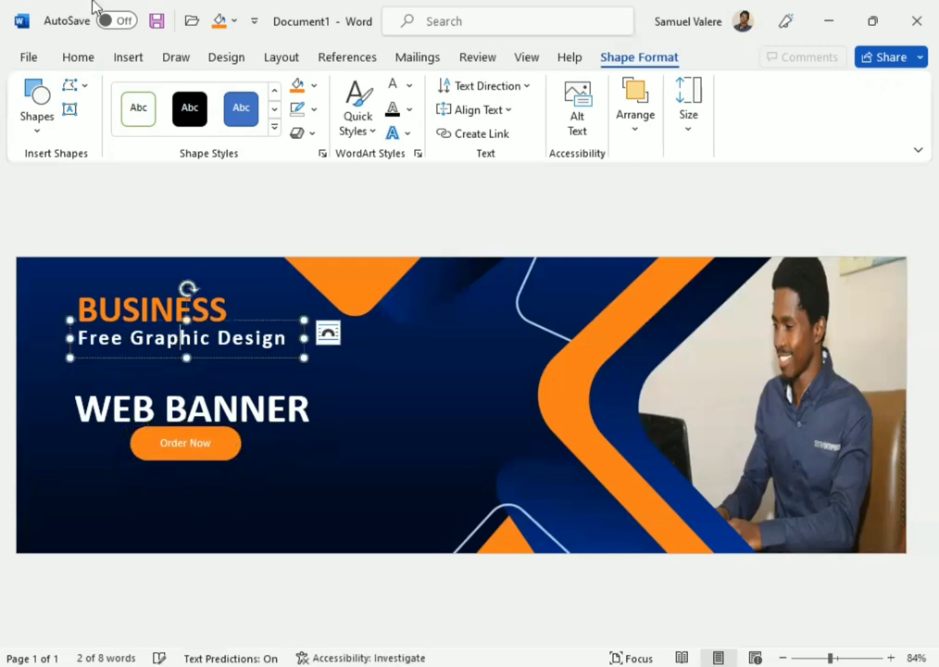
pyautogui.click(74, 57)
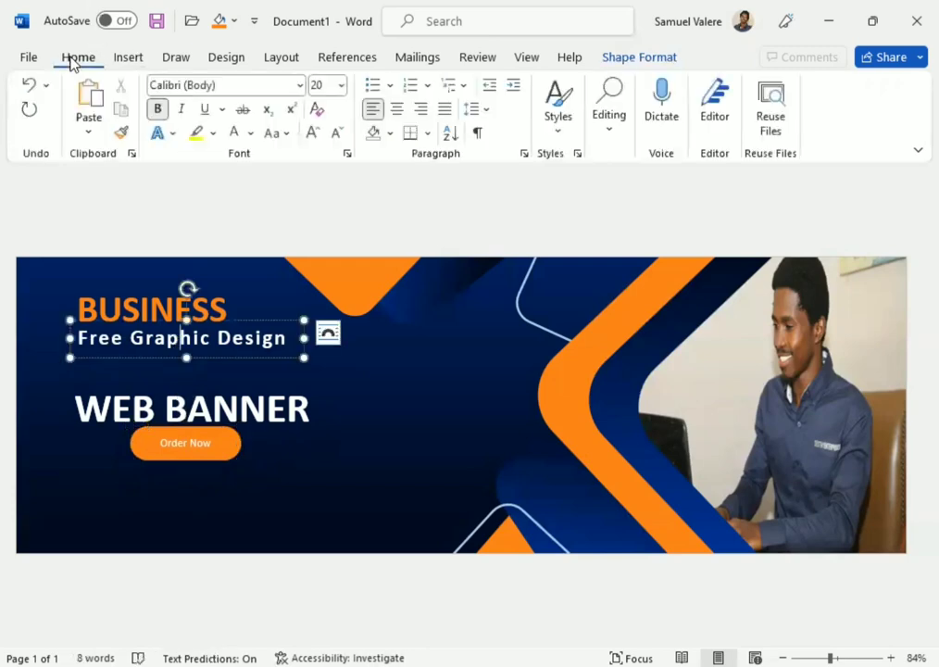
pyautogui.click(185, 443)
pyautogui.moveTo(215, 443); pyautogui.dragTo(166, 442)
pyautogui.write('18')
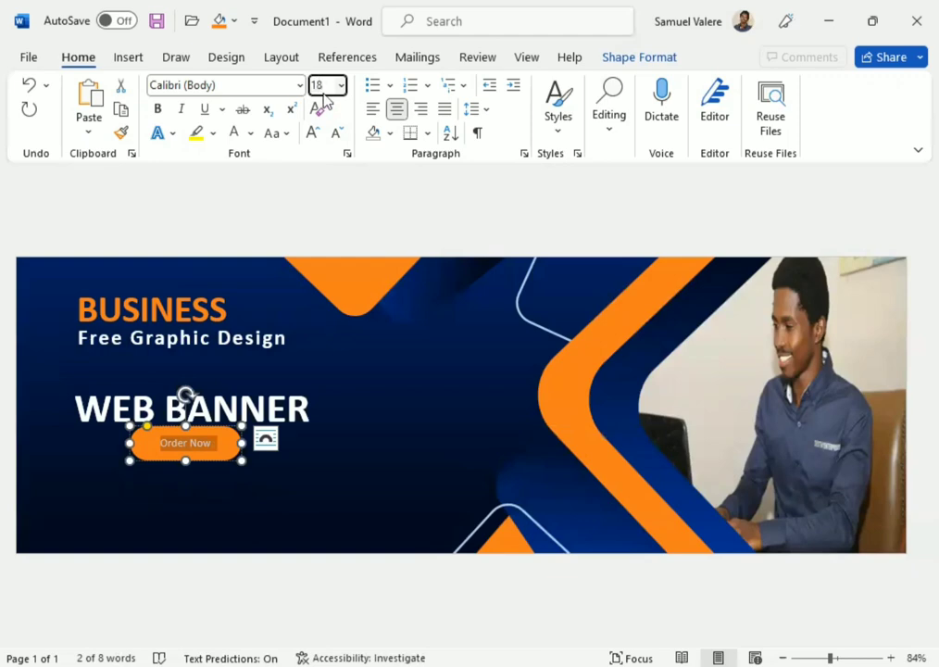
pyautogui.press('Return')
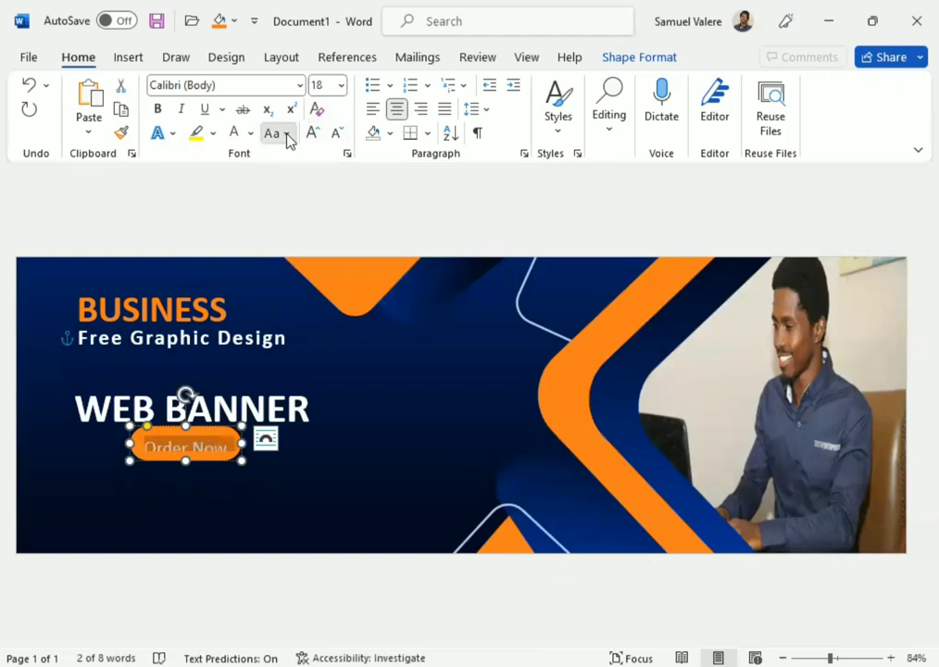
pyautogui.click(289, 139)
pyautogui.click(312, 211)
pyautogui.hotkey('ctrl', 'b')
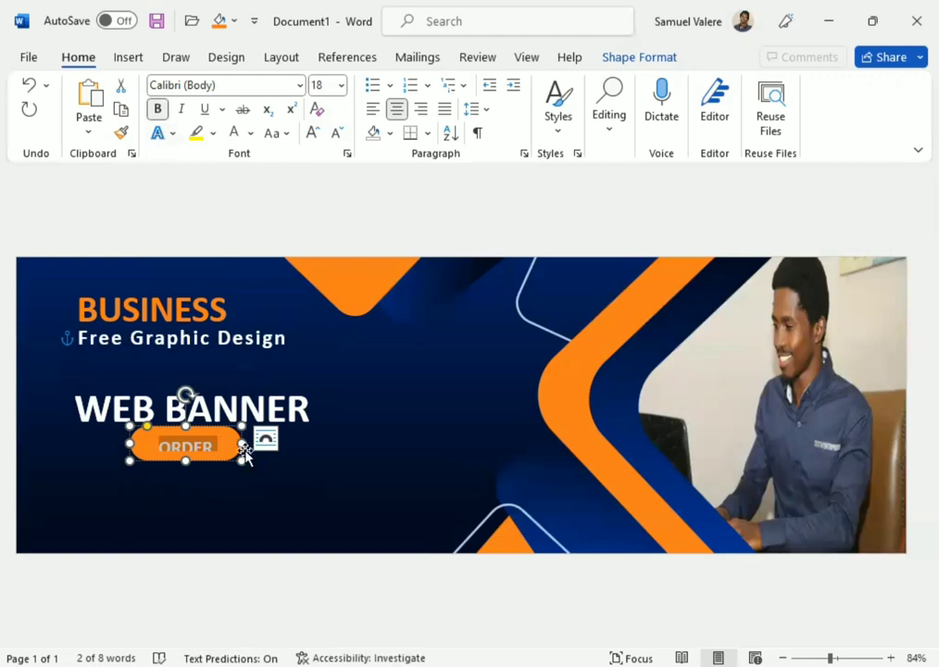
# - Shrink the ORDER NOW text to 14 pt and trim the orange button narrower and shorter
pyautogui.click(338, 133)
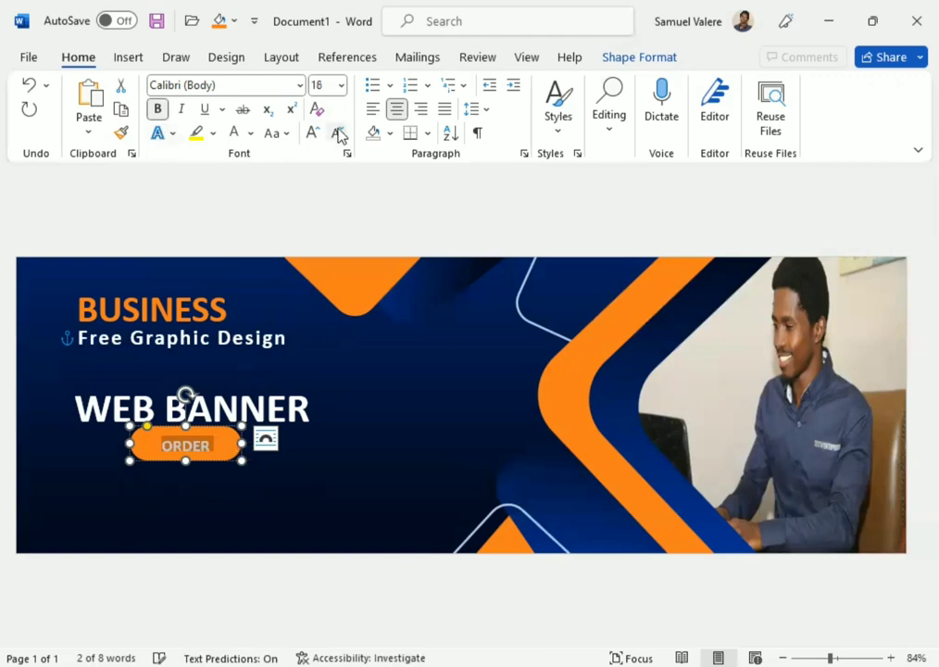
pyautogui.click(338, 133)
pyautogui.click(184, 456)
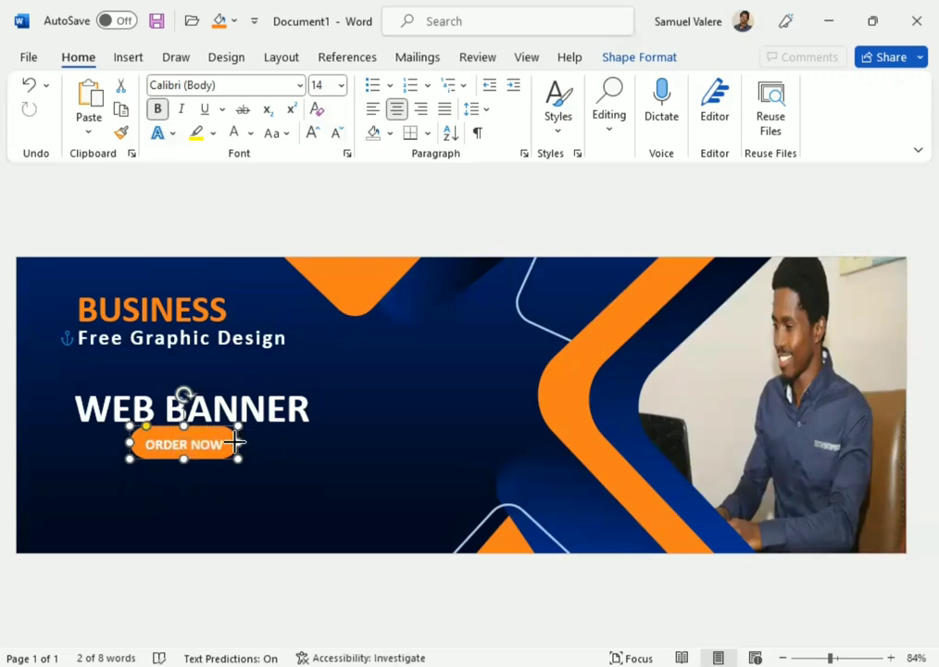
pyautogui.moveTo(241, 442); pyautogui.dragTo(235, 442)
pyautogui.moveTo(183, 457); pyautogui.dragTo(183, 459)
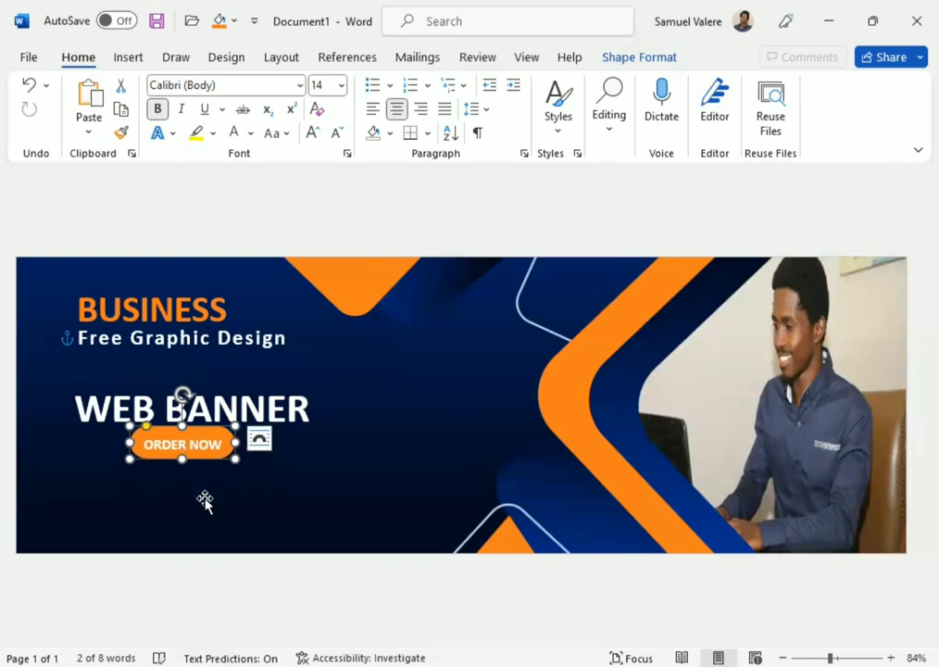
# - Duplicate the Free Graphic Design box below the button, set it to size 18 and not bold
pyautogui.click(162, 360)
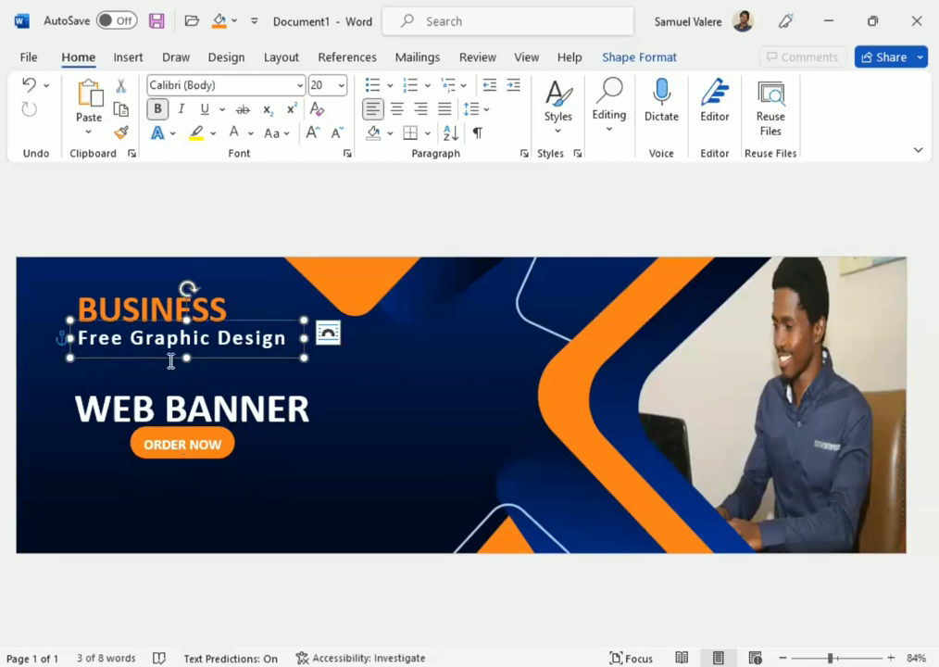
pyautogui.moveTo(162, 359)
pyautogui.keyDown('ctrl'); pyautogui.mouseDown()
pyautogui.moveTo(166, 516)
pyautogui.moveTo(176, 500)
pyautogui.mouseUp(); pyautogui.keyUp('ctrl')
pyautogui.hotkey('ctrl', 'Right')
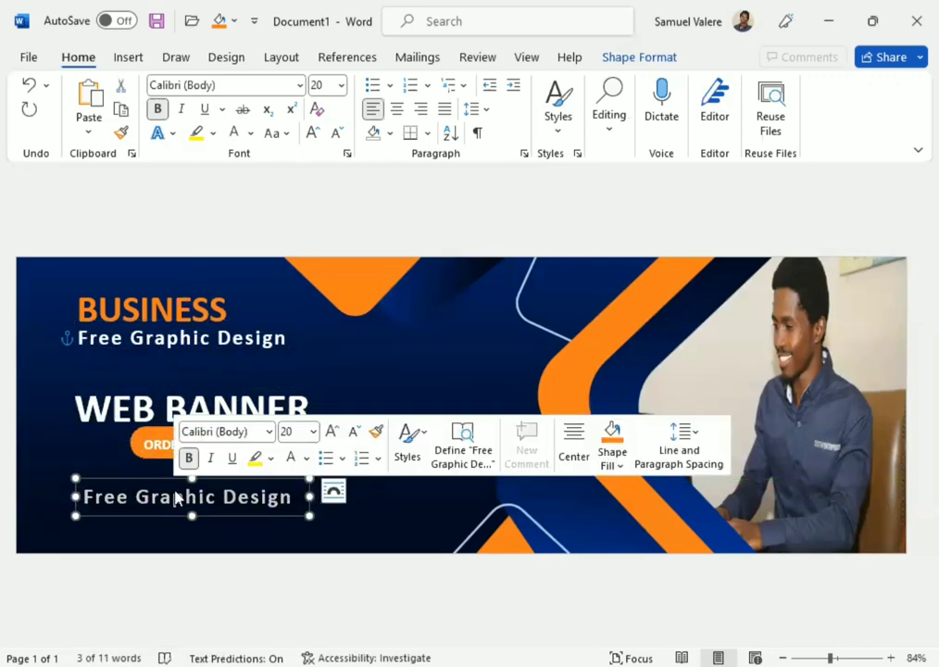
pyautogui.click(293, 435)
pyautogui.write('18')
pyautogui.press('Return')
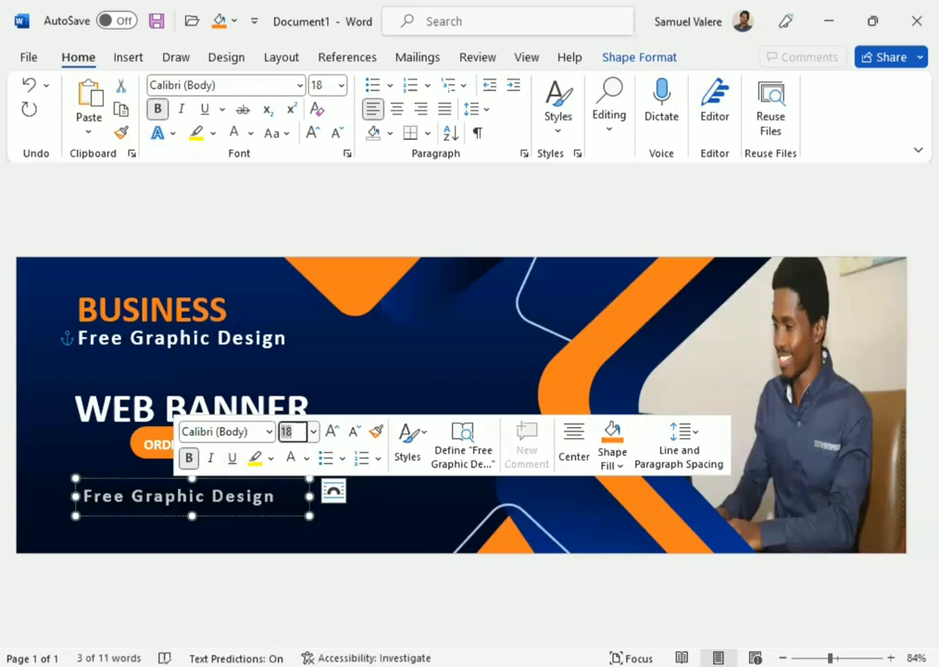
pyautogui.hotkey('ctrl', 'b')
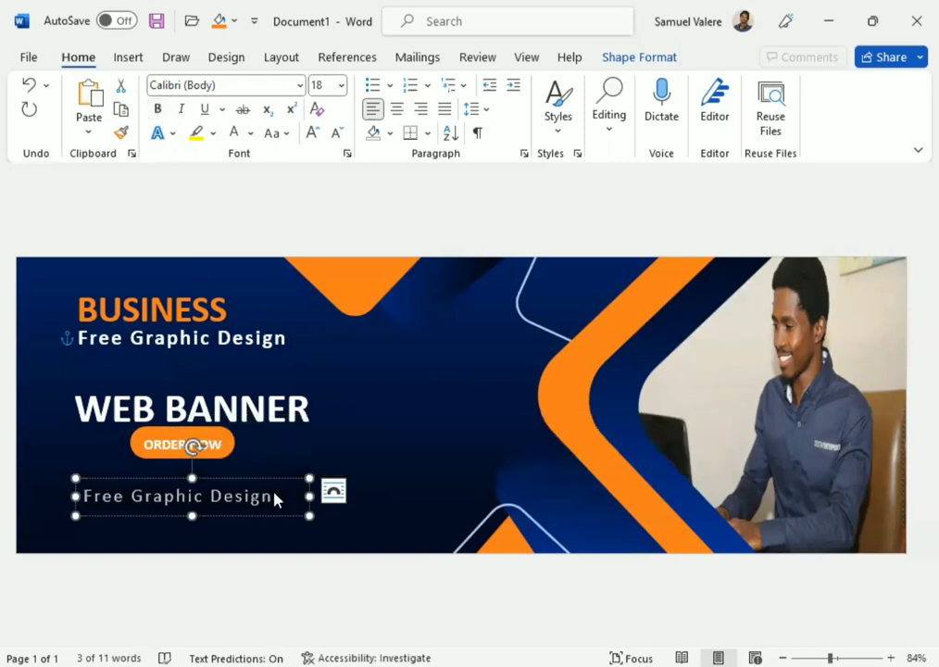
pyautogui.write('www.')
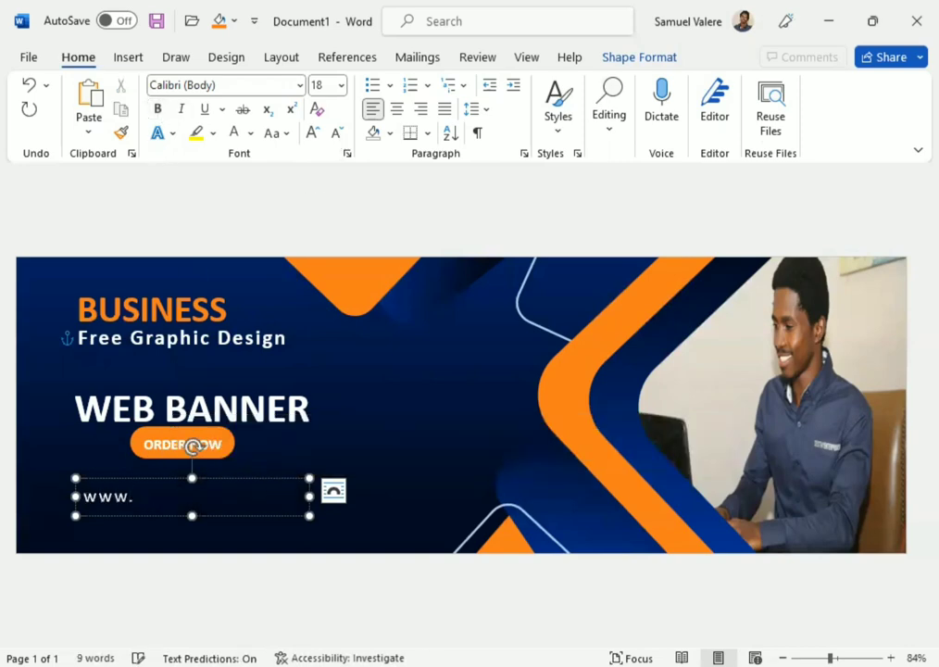
pyautogui.write('example')
pyautogui.write('design.')
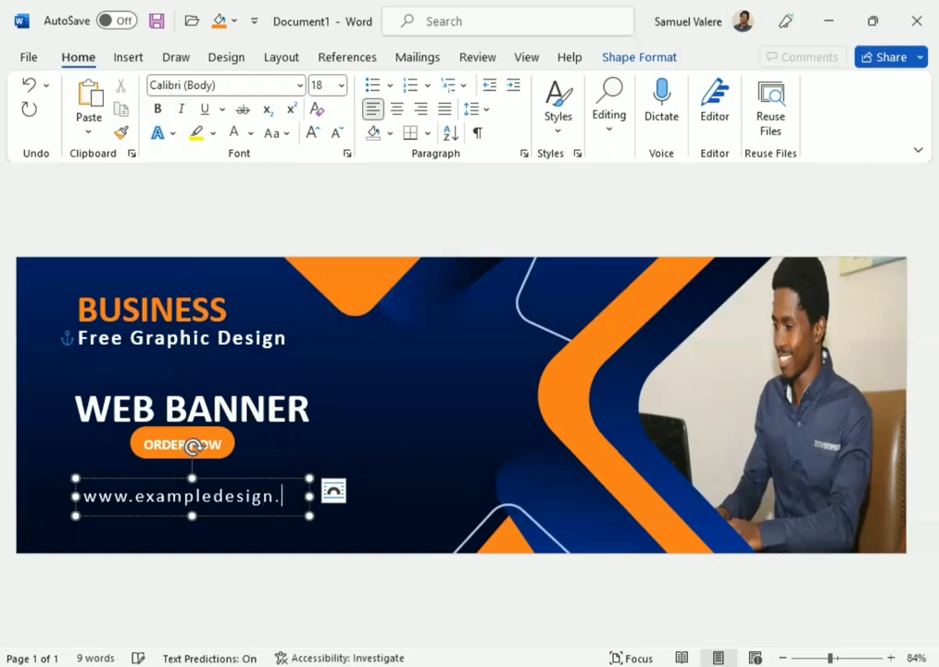
pyautogui.write('co')
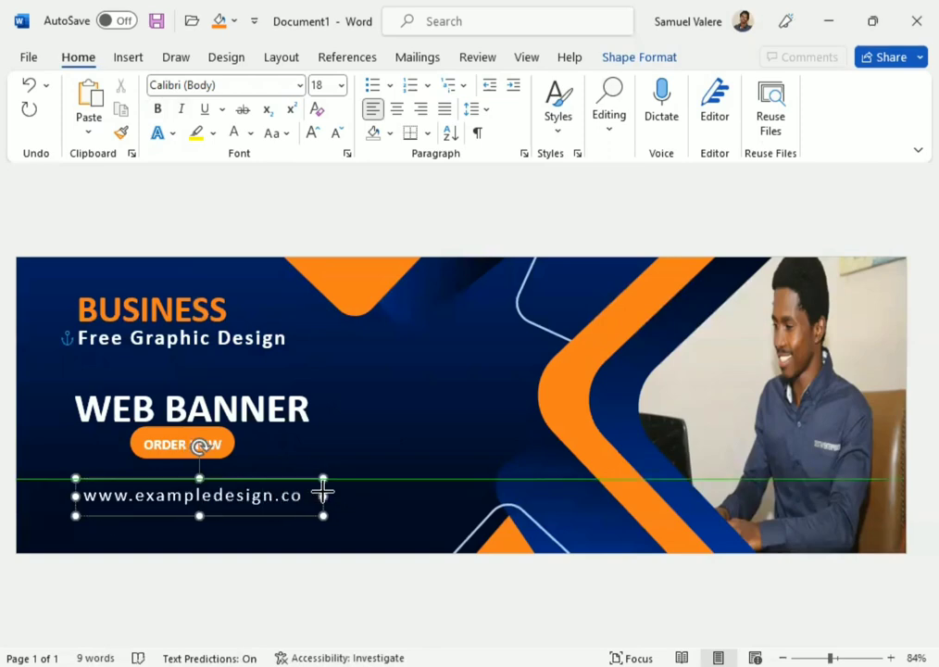
pyautogui.write('m')
pyautogui.moveTo(205, 514); pyautogui.dragTo(204, 510)
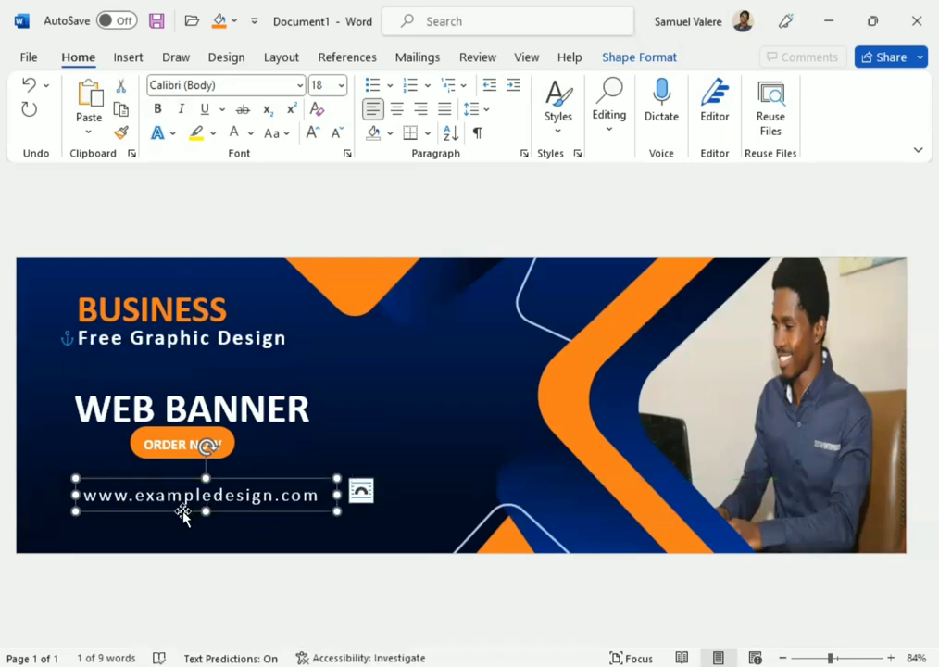
pyautogui.moveTo(184, 510); pyautogui.dragTo(196, 523)
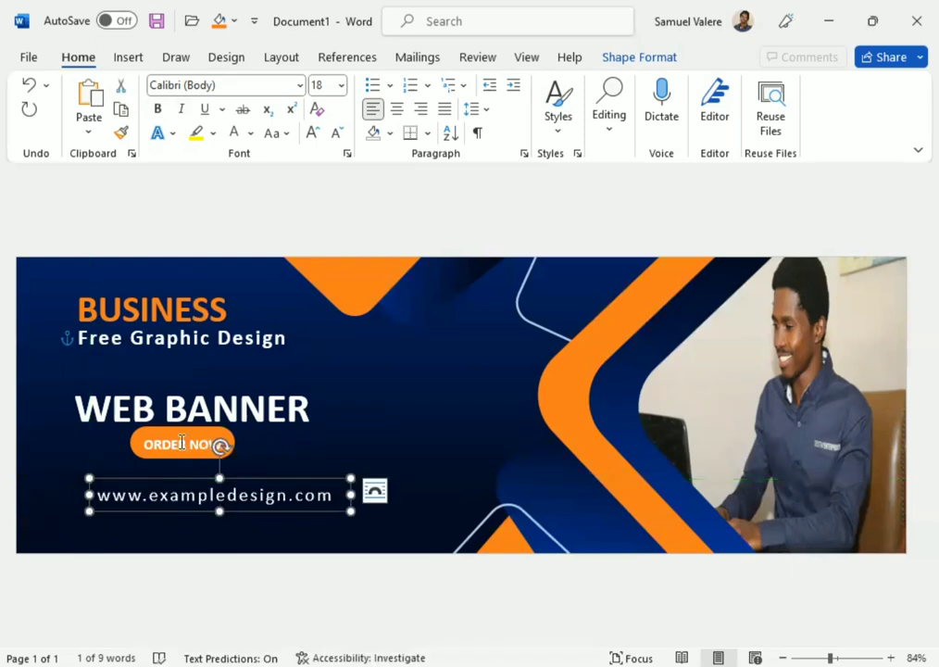
pyautogui.click(181, 443)
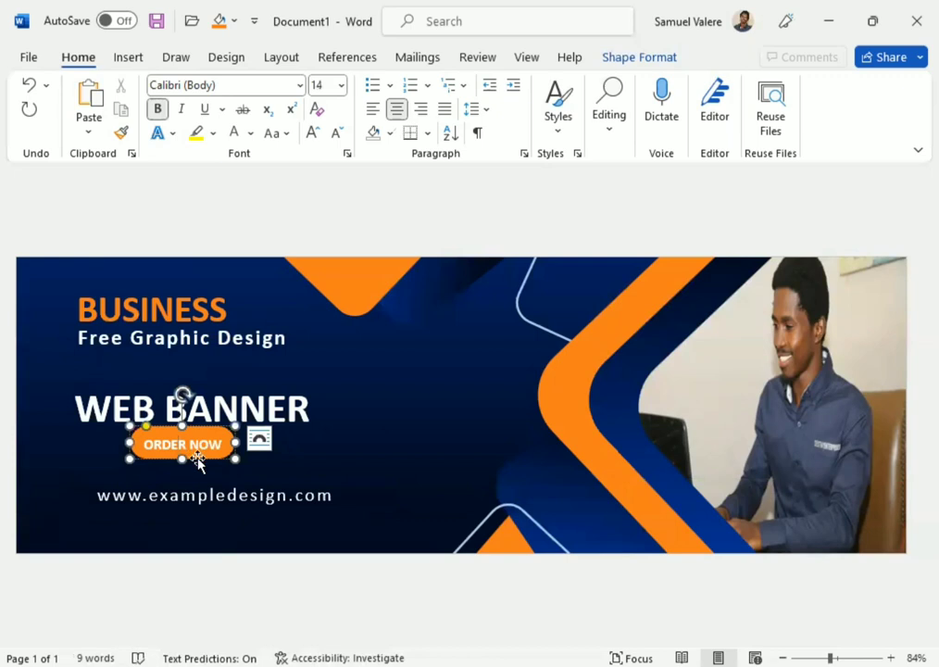
# - Select ORDER NOW, WEB BANNER, Free Graphic Design and BUSINESS, then move them right and down together
pyautogui.keyDown('shift'); pyautogui.click(205, 401); pyautogui.keyUp('shift')
pyautogui.keyDown('shift'); pyautogui.click(223, 339); pyautogui.keyUp('shift')
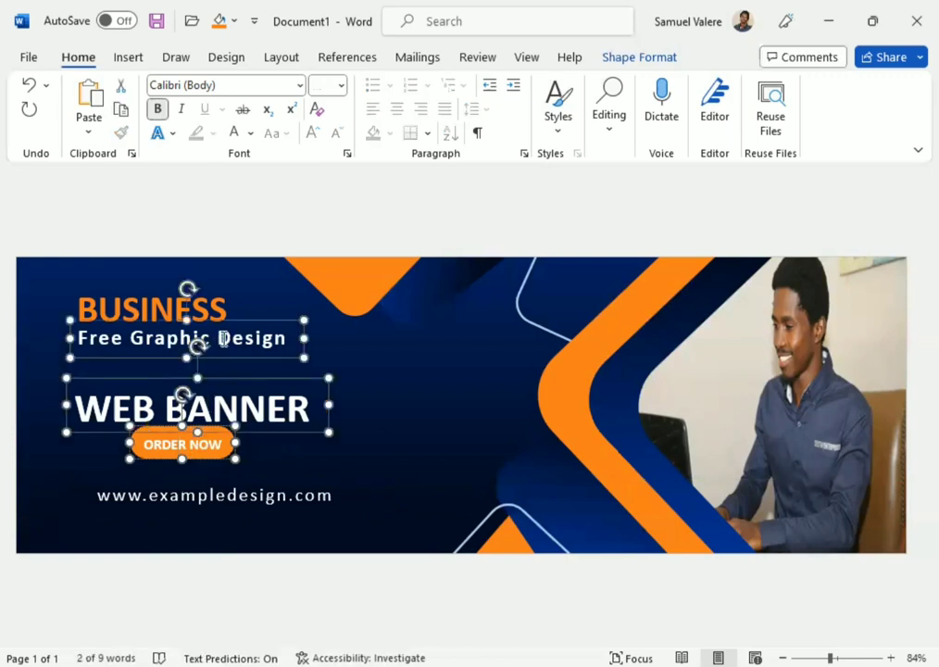
pyautogui.keyDown('shift'); pyautogui.click(199, 306); pyautogui.keyUp('shift')
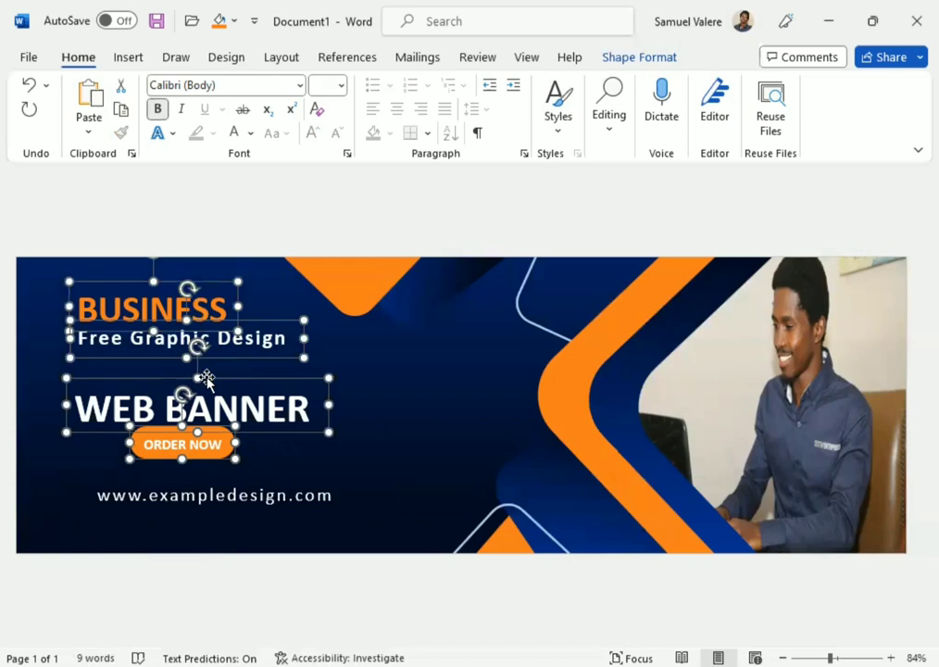
pyautogui.moveTo(209, 378); pyautogui.dragTo(235, 383)
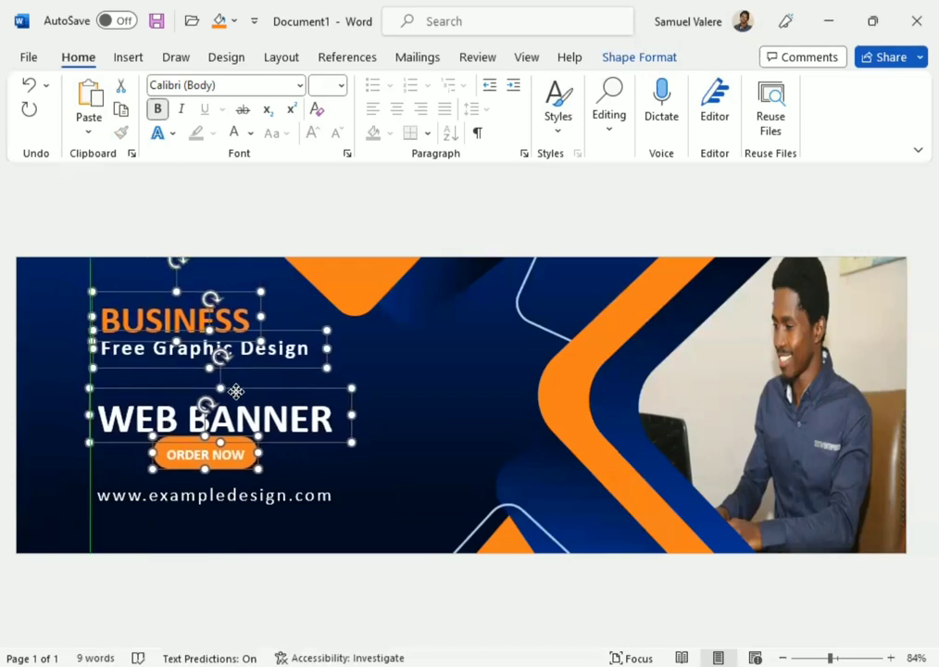
pyautogui.moveTo(236, 384); pyautogui.dragTo(237, 399)
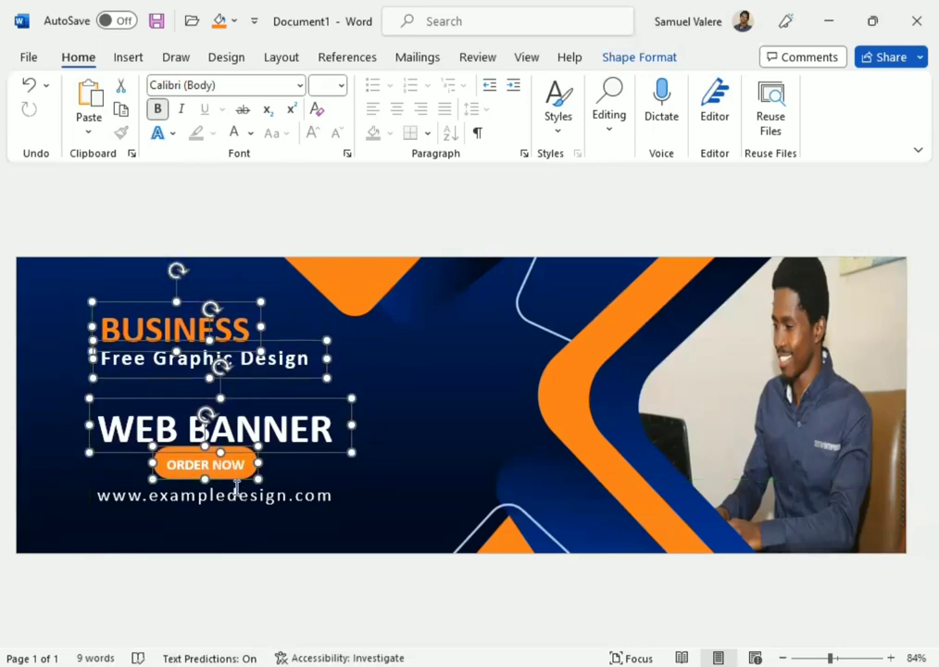
pyautogui.press('Down')
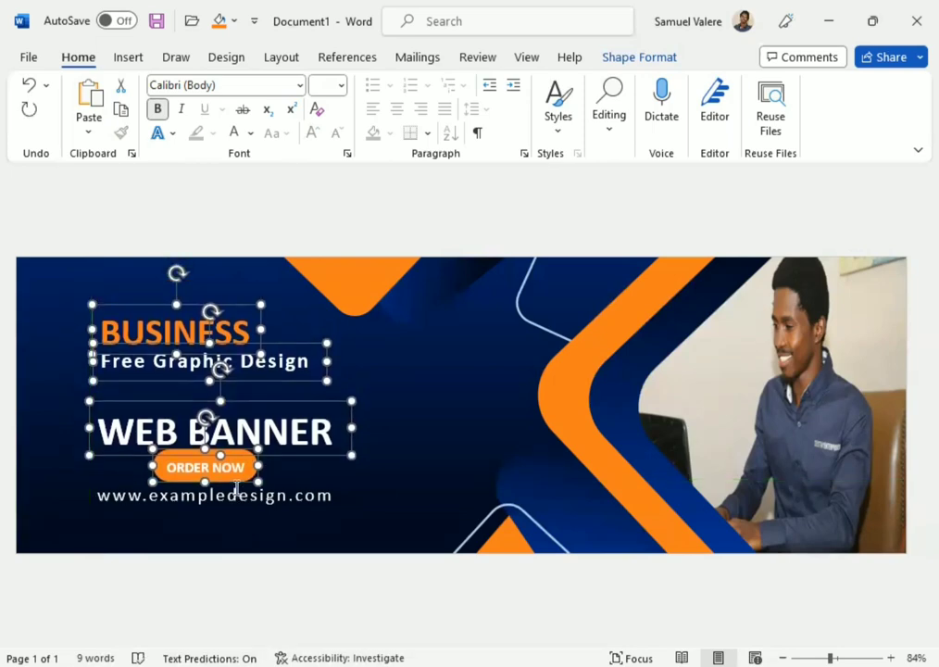
pyautogui.click(426, 420)
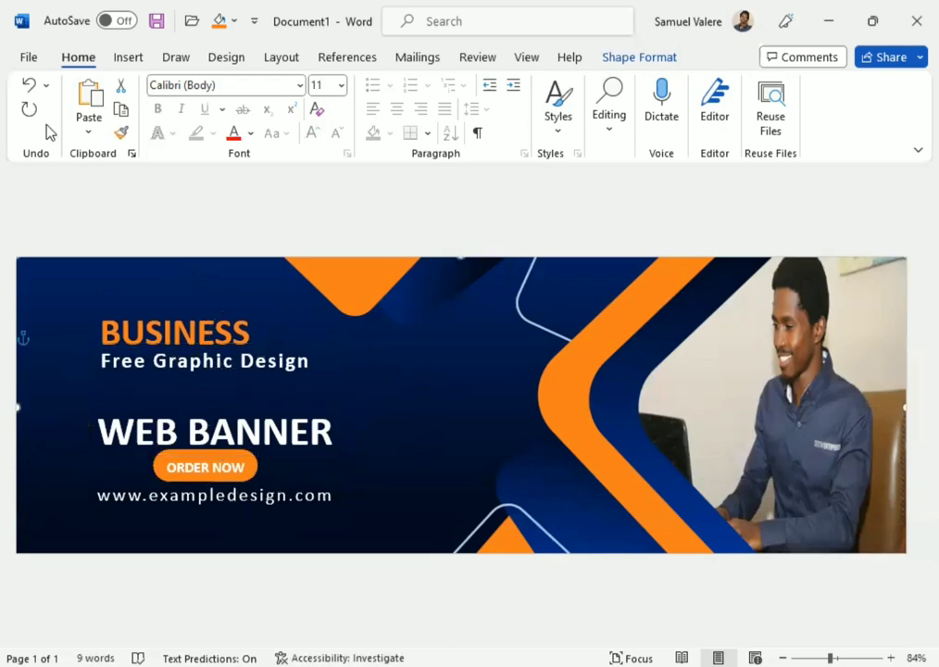
# - Draw a small Flowchart Connector circle at the banner's left edge
pyautogui.click(129, 56)
pyautogui.click(209, 88)
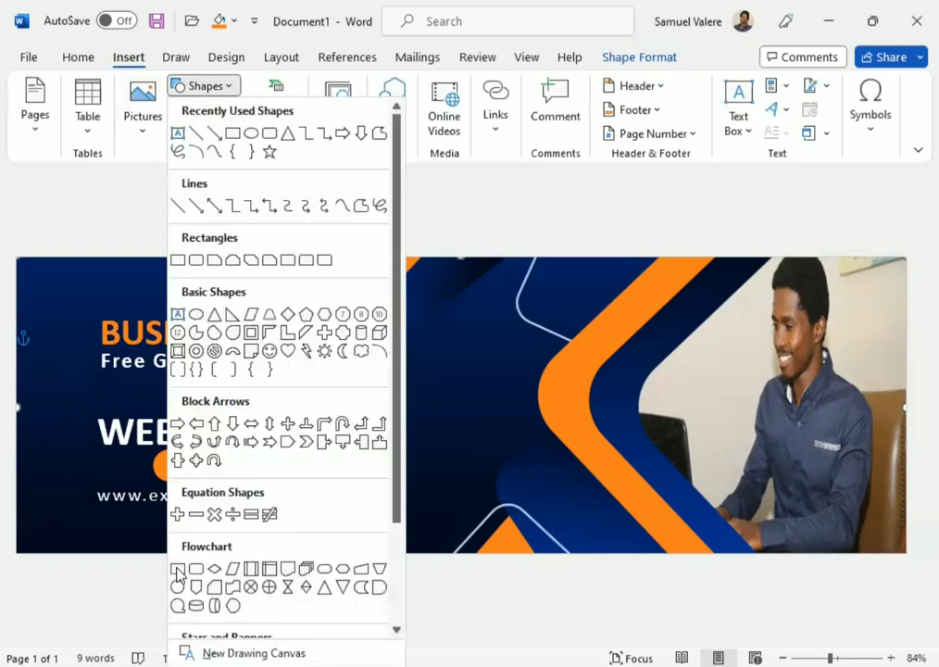
pyautogui.click(182, 589)
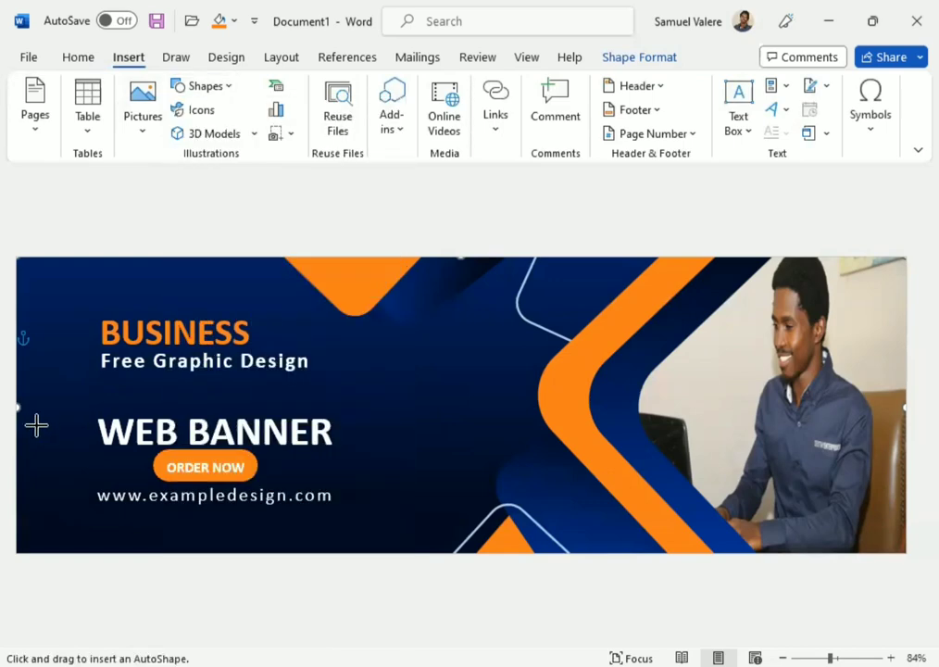
pyautogui.moveTo(37, 425); pyautogui.dragTo(45, 433)
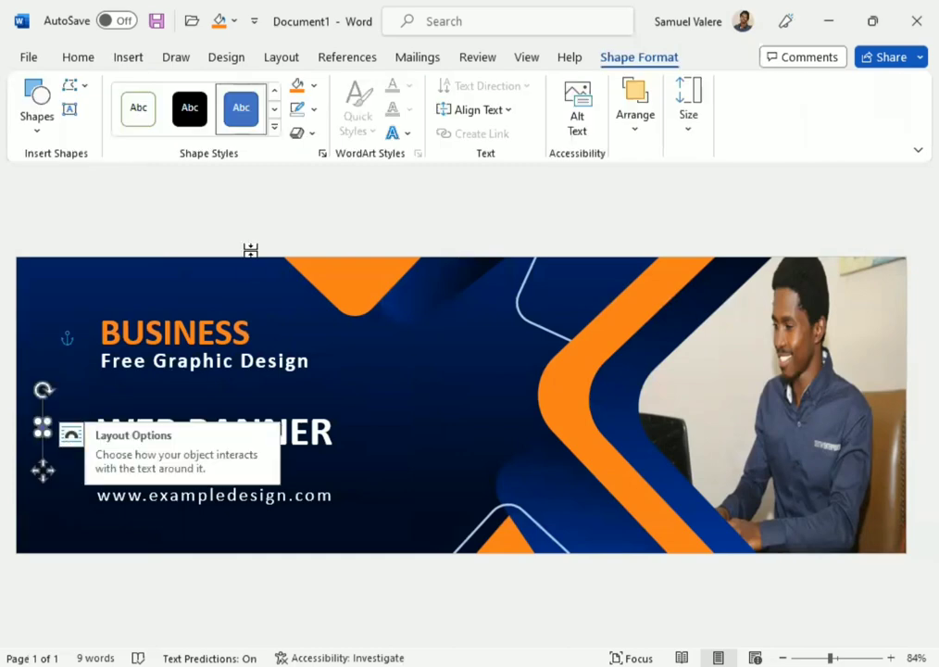
# - Fill the circle orange with no outline and shift it slightly right and down
pyautogui.click(314, 87)
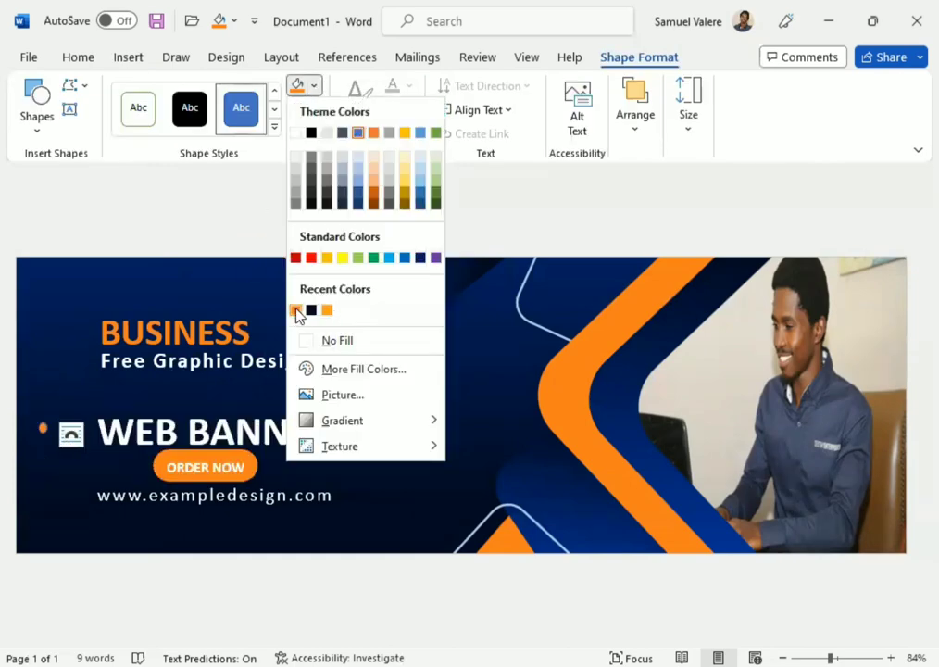
pyautogui.click(294, 311)
pyautogui.click(314, 113)
pyautogui.click(308, 364)
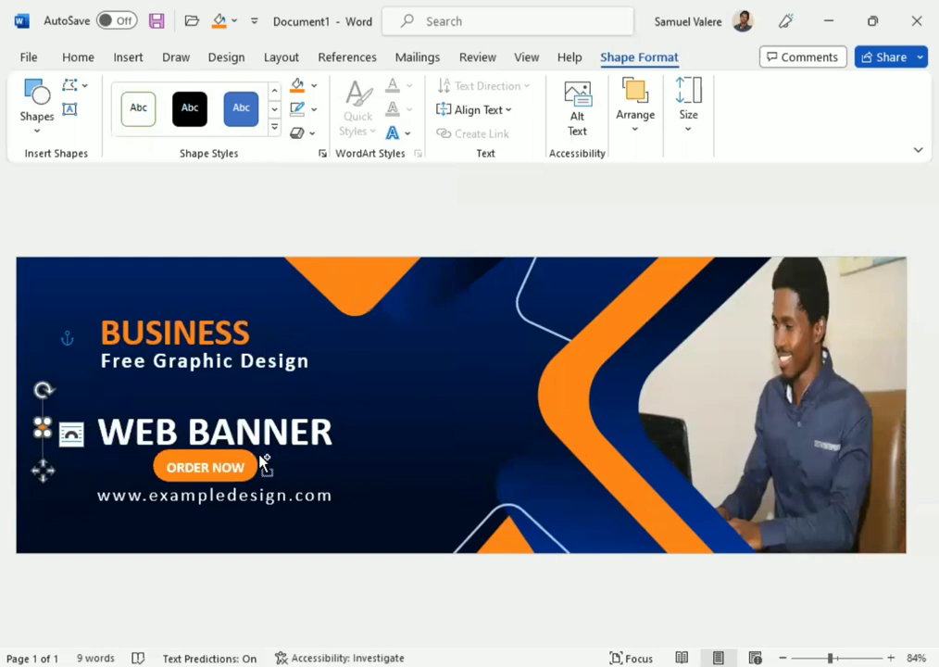
pyautogui.moveTo(262, 460); pyautogui.dragTo(252, 469)
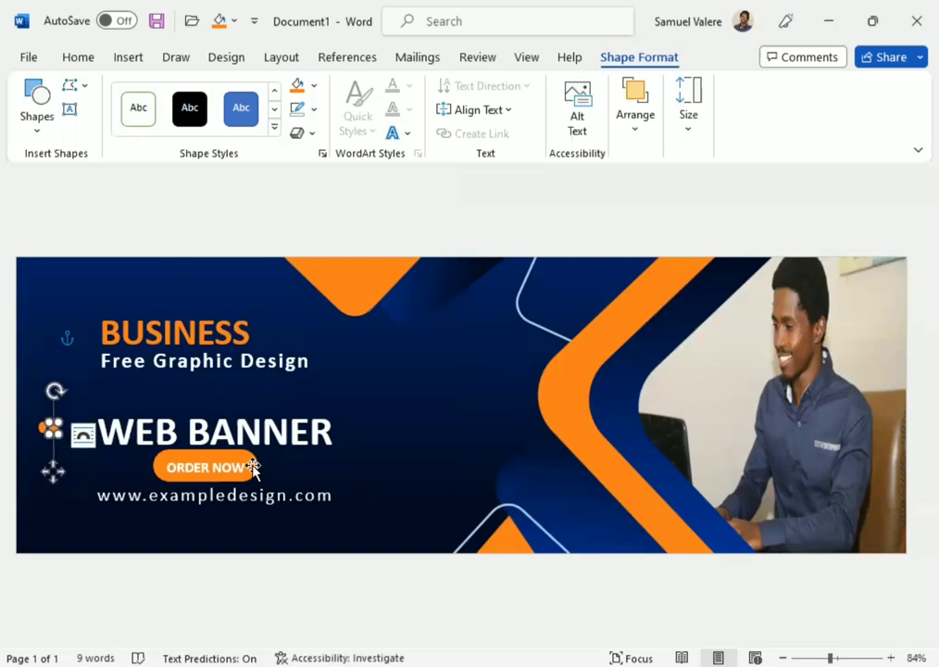
# - Group the orange dots into one cluster beside WEB BANNER and open the Selection Pane
pyautogui.keyDown('shift'); pyautogui.click(46, 430); pyautogui.keyUp('shift')
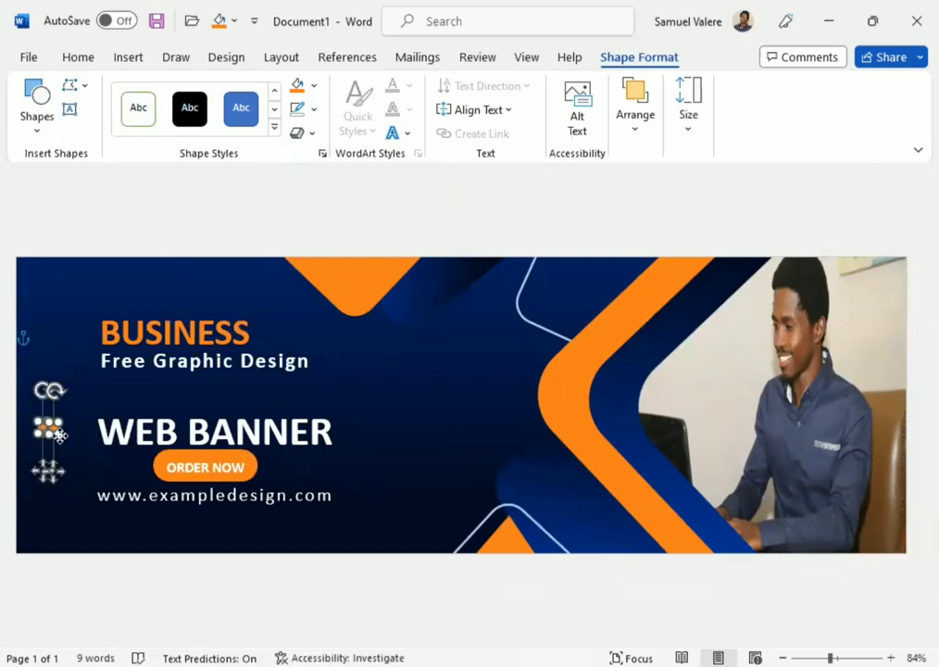
pyautogui.click(51, 431)
pyautogui.click(51, 431)
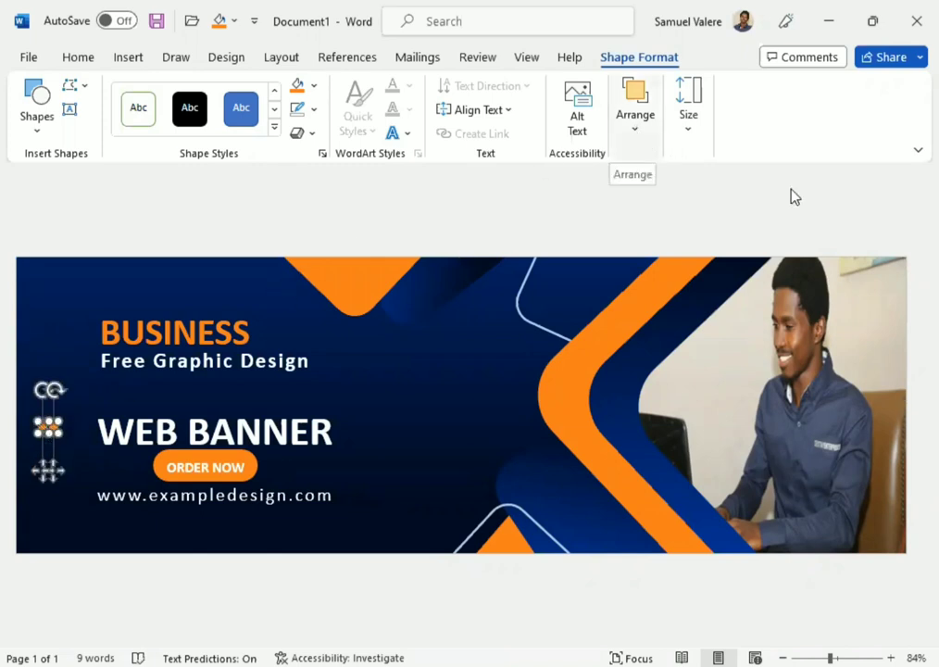
pyautogui.click(636, 110)
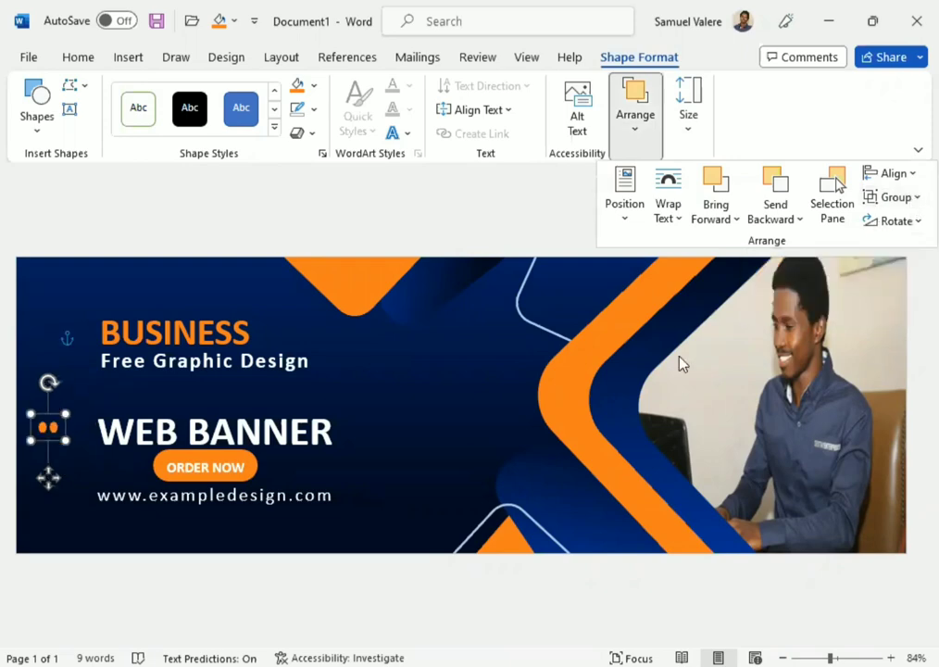
pyautogui.click(49, 444)
pyautogui.moveTo(49, 445)
pyautogui.mouseDown()
pyautogui.moveTo(59, 450)
pyautogui.moveTo(53, 459)
pyautogui.mouseUp()
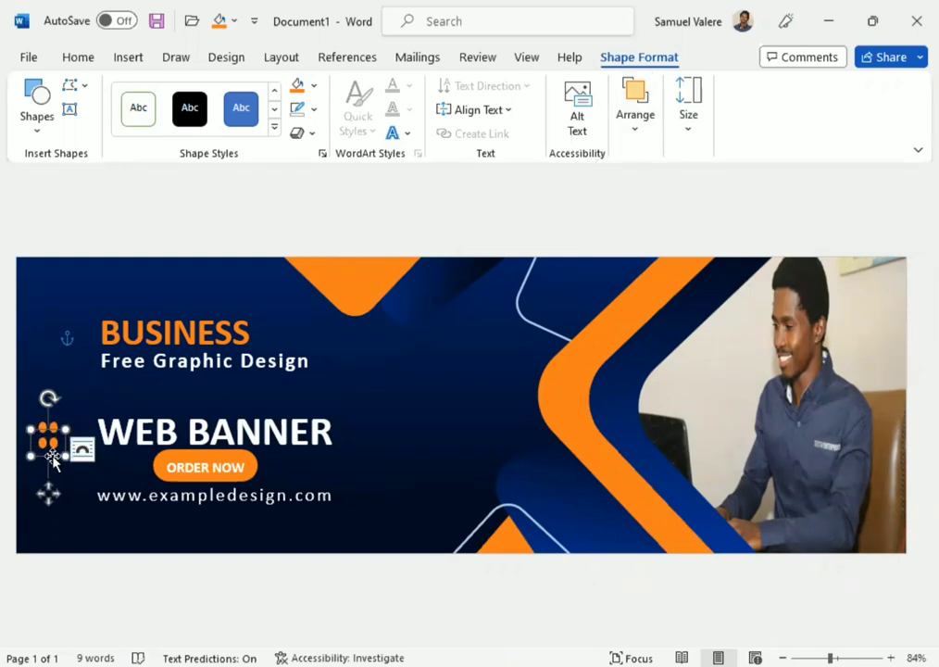
pyautogui.moveTo(52, 458)
pyautogui.mouseDown()
pyautogui.moveTo(73, 481)
pyautogui.moveTo(49, 475)
pyautogui.moveTo(62, 495)
pyautogui.moveTo(52, 496)
pyautogui.moveTo(61, 490)
pyautogui.mouseUp()
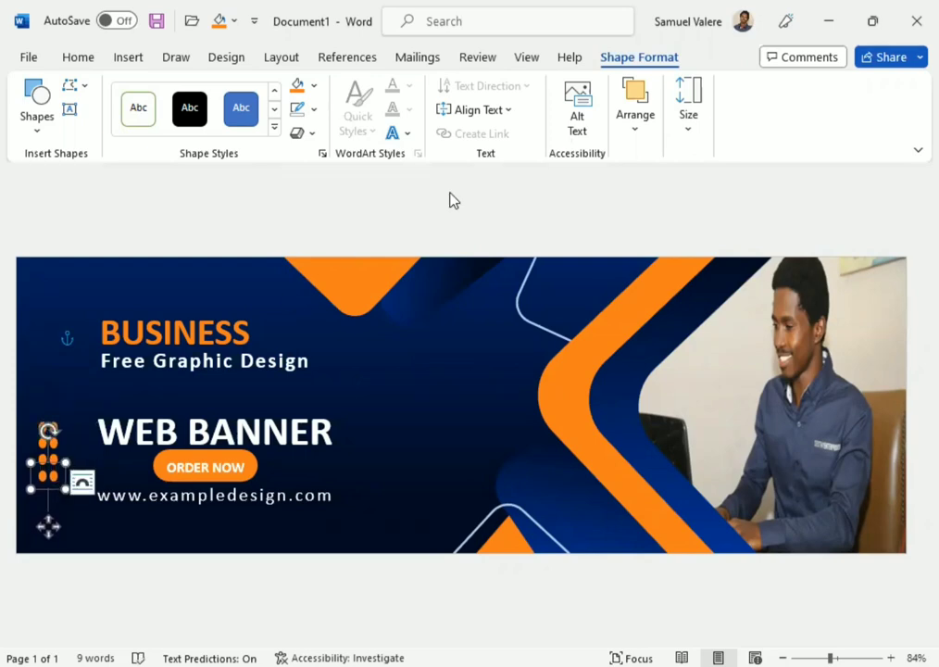
pyautogui.click(635, 125)
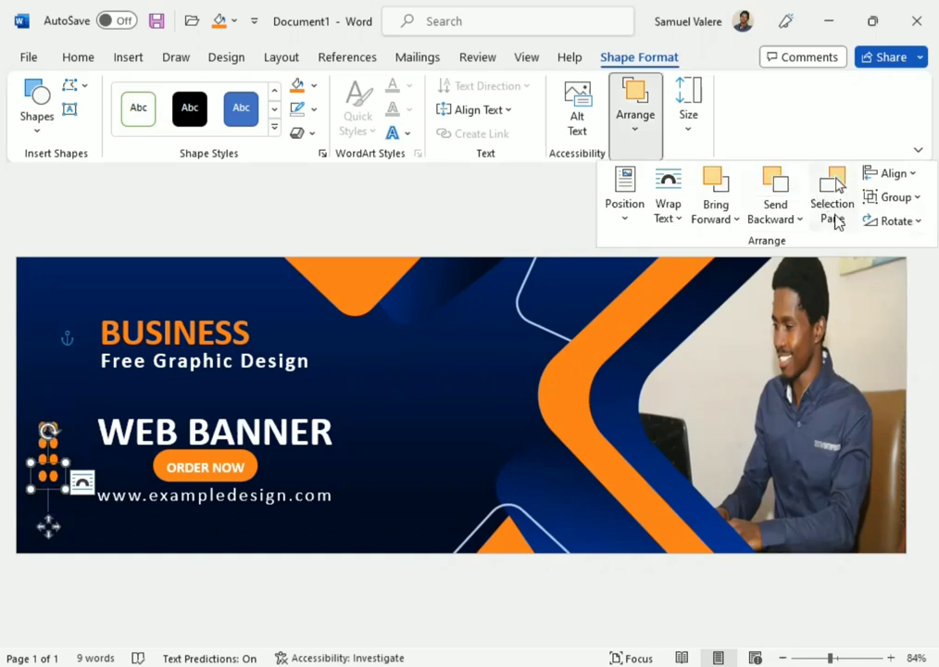
pyautogui.click(833, 213)
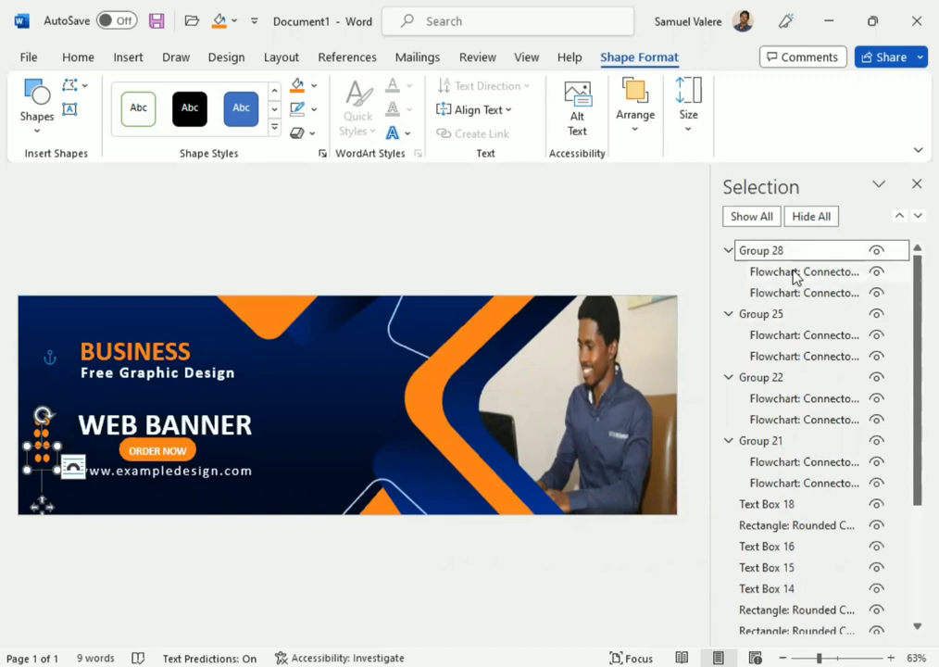
# - Group the four orange dot groups, including Groups 25, 22 and 21, into one and close the Selection Pane
pyautogui.keyDown('ctrl'); pyautogui.click(761, 316); pyautogui.keyUp('ctrl')
pyautogui.keyDown('ctrl'); pyautogui.click(757, 381); pyautogui.keyUp('ctrl')
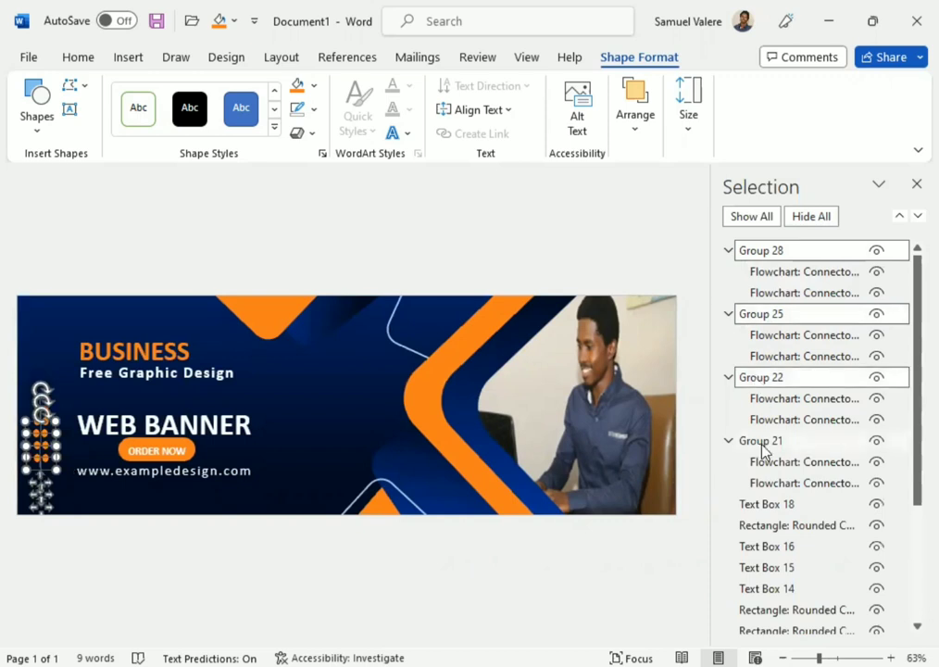
pyautogui.keyDown('ctrl'); pyautogui.click(761, 443); pyautogui.keyUp('ctrl')
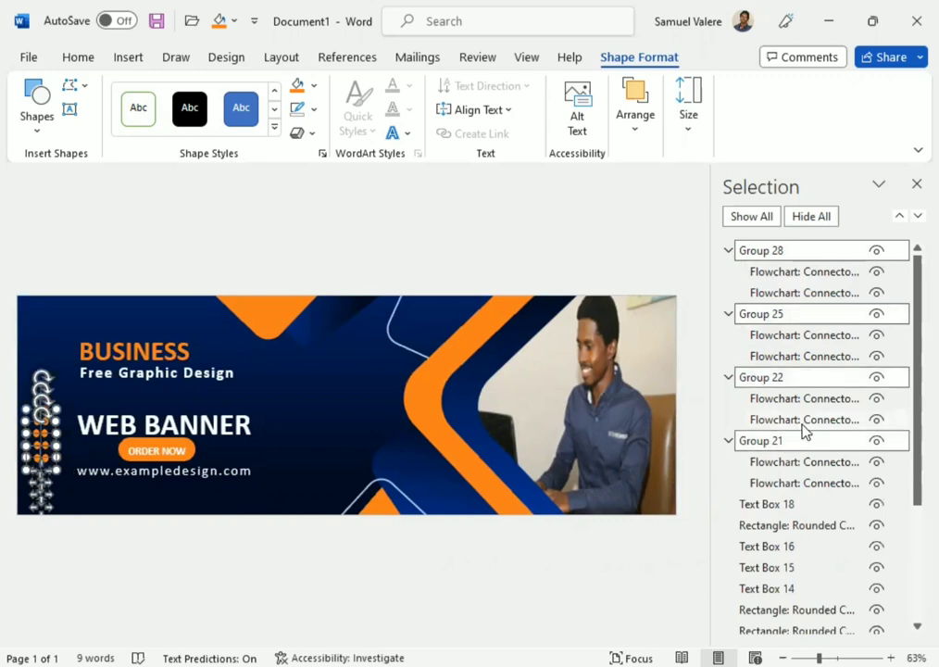
pyautogui.click(638, 130)
pyautogui.click(913, 200)
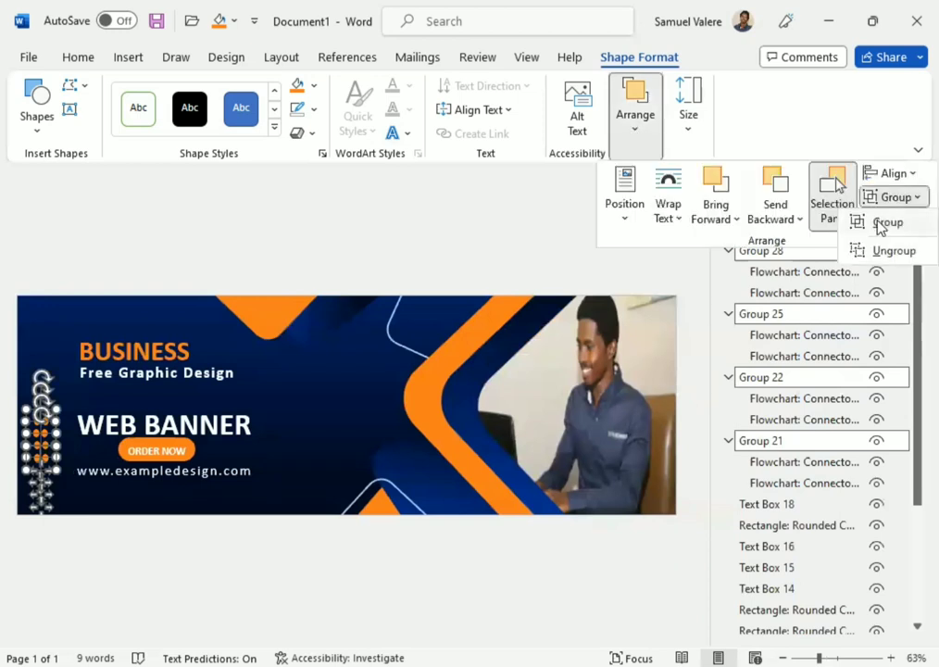
pyautogui.click(884, 223)
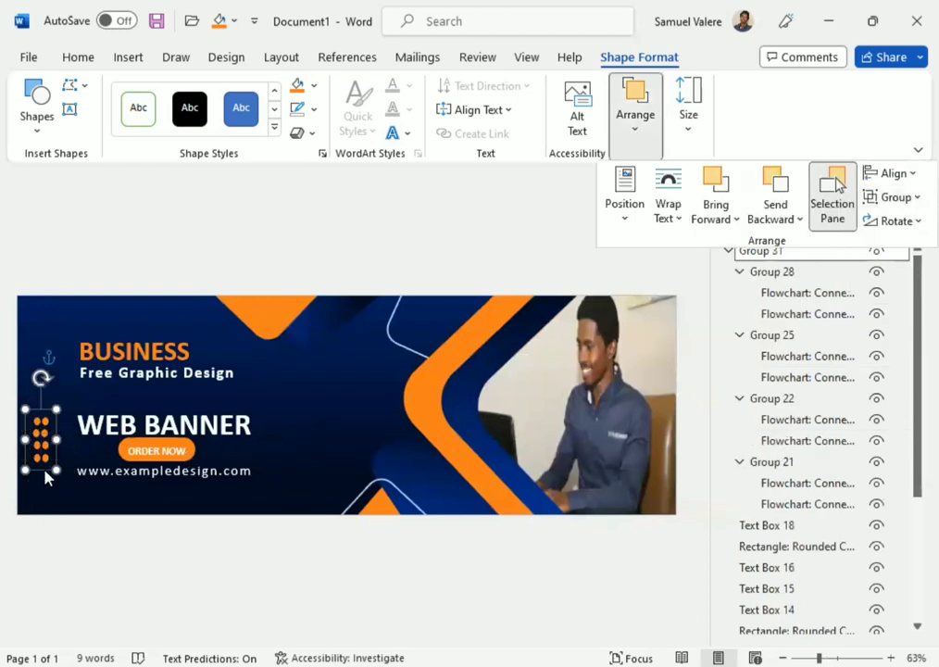
pyautogui.moveTo(44, 471); pyautogui.dragTo(59, 483)
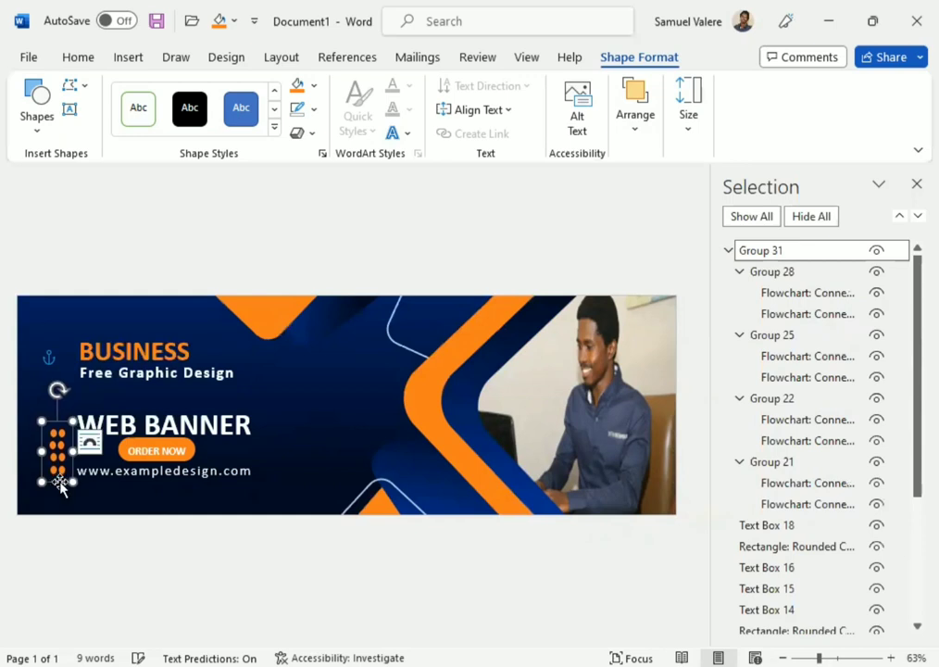
pyautogui.click(917, 183)
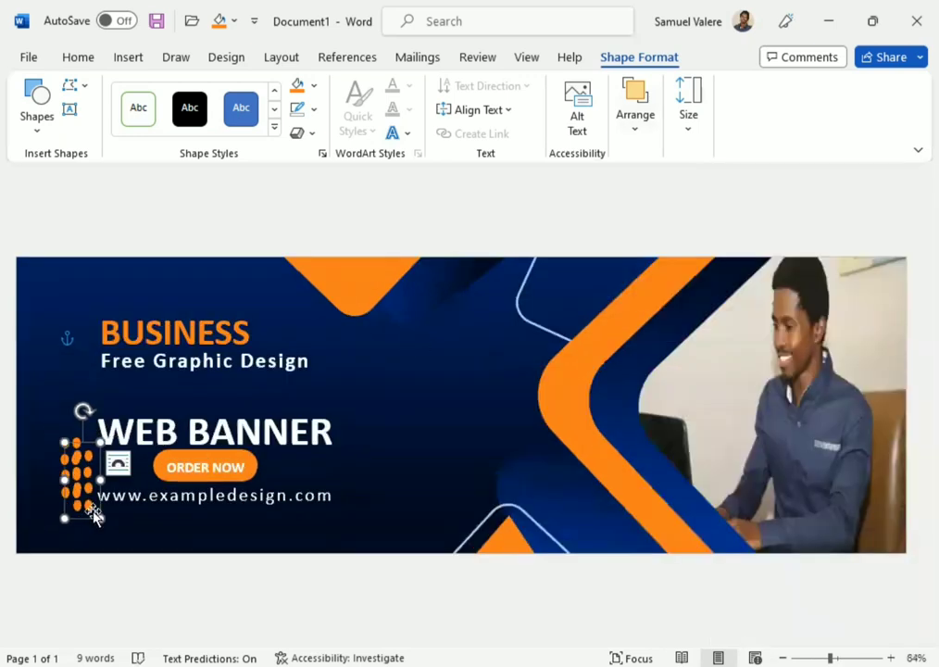
# - Move the grouped orange dots to the right end of the WEB BANNER heading
pyautogui.moveTo(80, 517)
pyautogui.mouseDown()
pyautogui.moveTo(355, 476)
pyautogui.moveTo(368, 460)
pyautogui.moveTo(361, 452)
pyautogui.mouseUp()
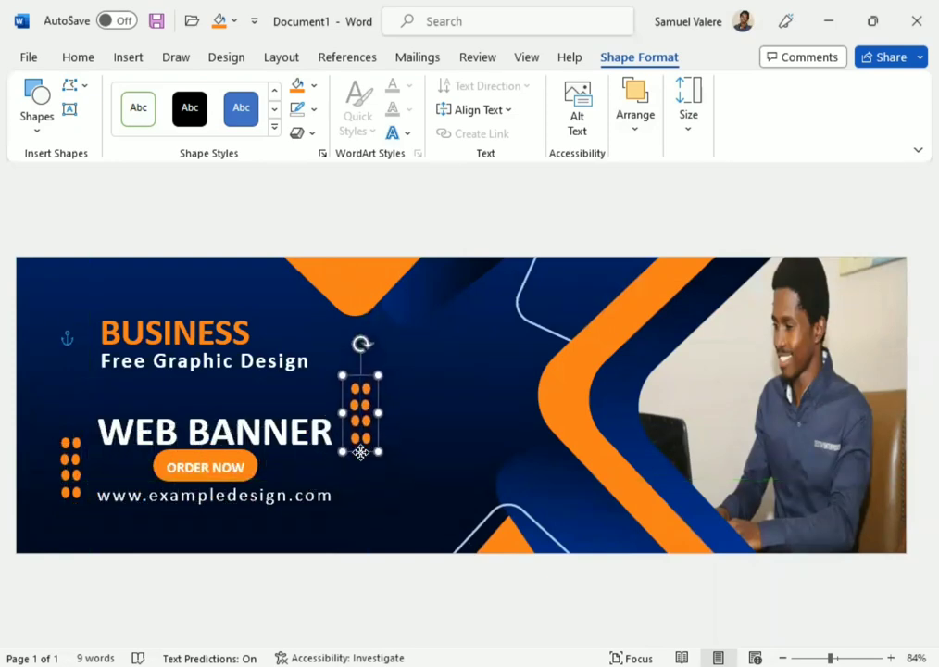
pyautogui.moveTo(361, 452); pyautogui.dragTo(363, 454)
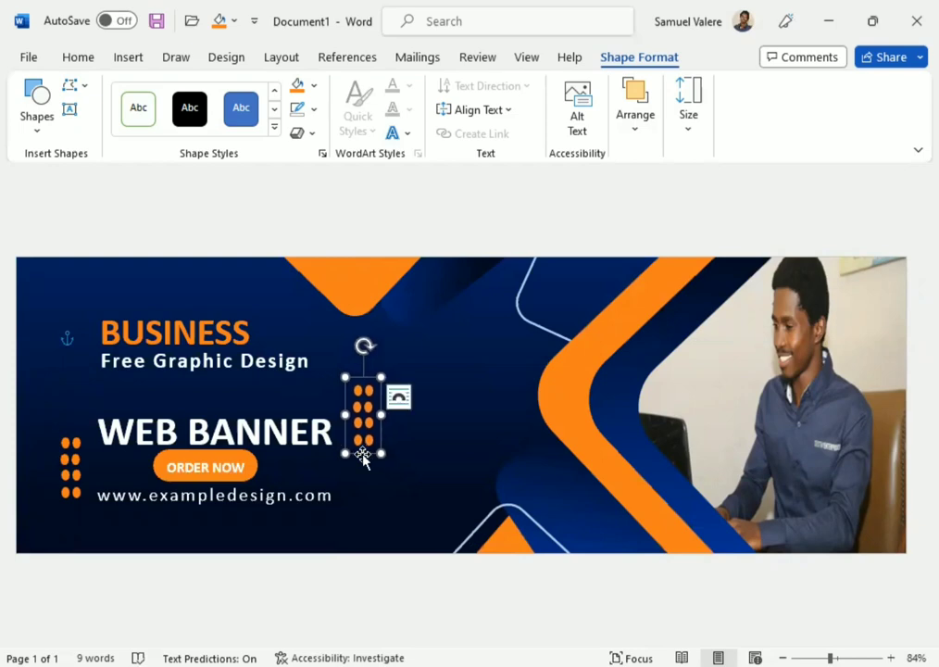
# - Nudge the WEB BANNER text box up and set its character spacing to Expanded by 1 pt
pyautogui.click(246, 402)
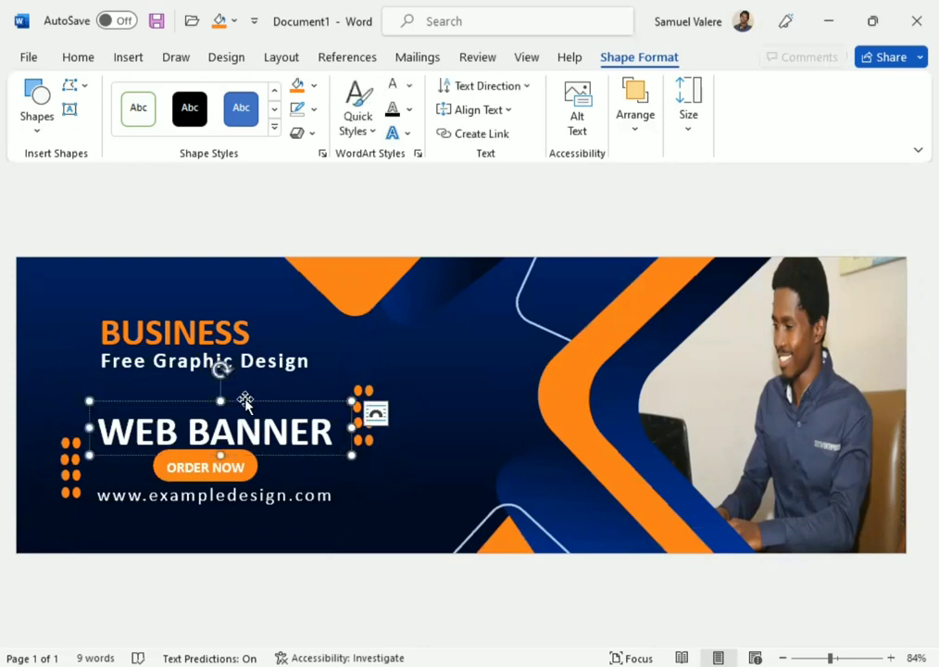
pyautogui.press('Up')
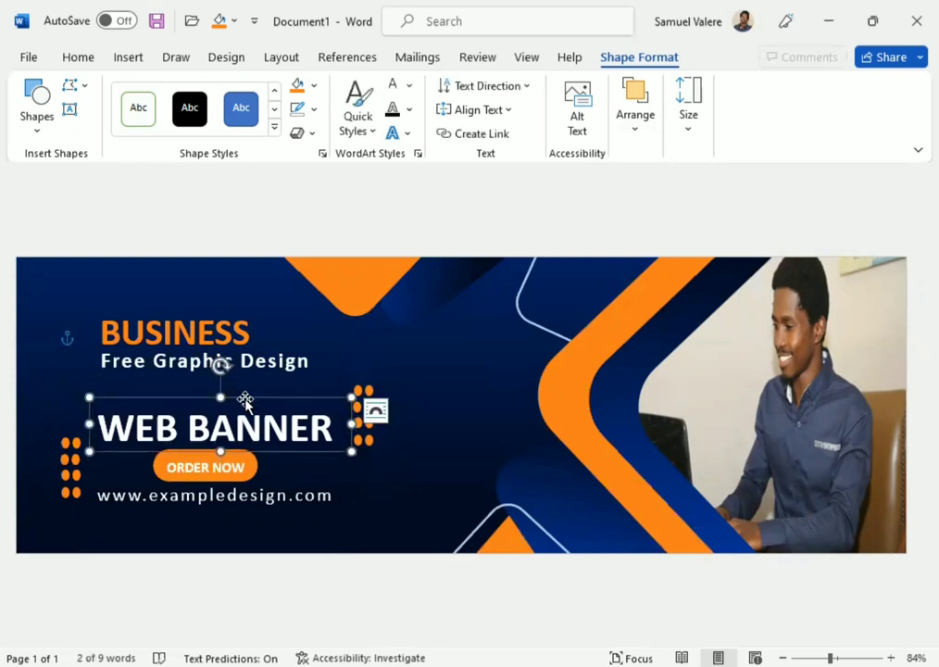
pyautogui.tripleClick(246, 422)
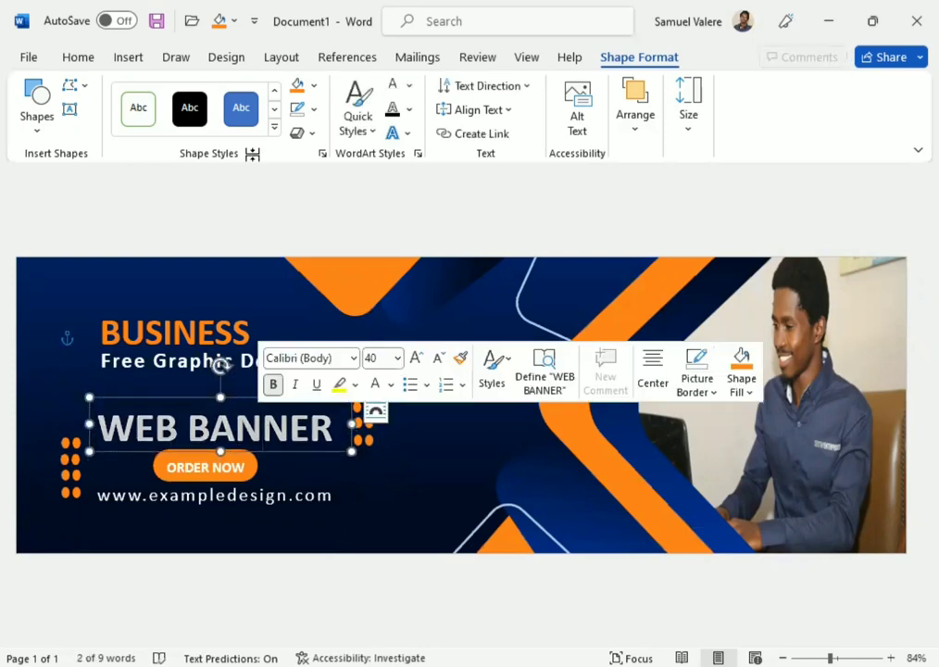
pyautogui.click(78, 58)
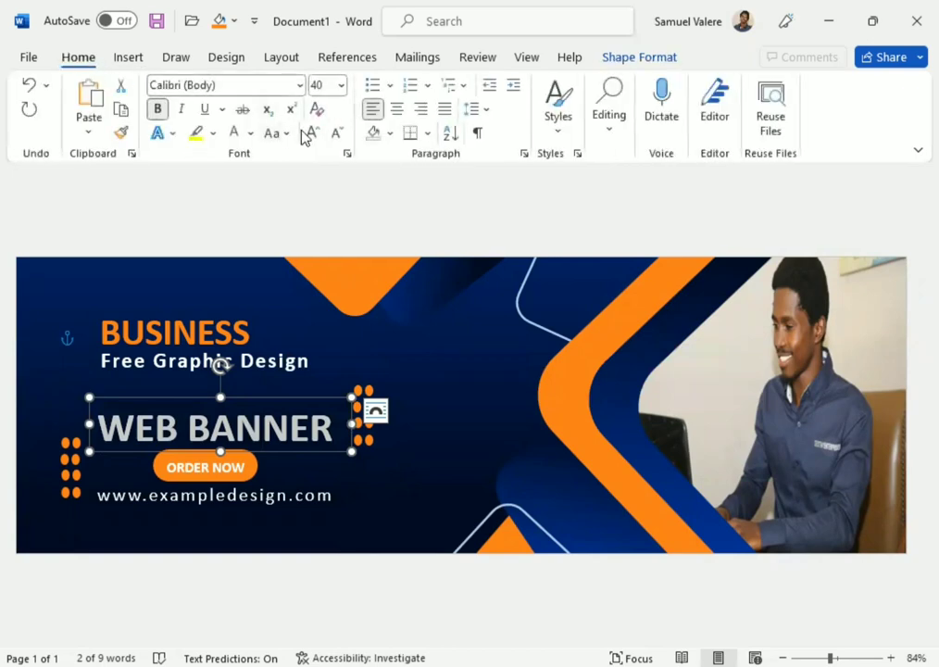
pyautogui.click(347, 153)
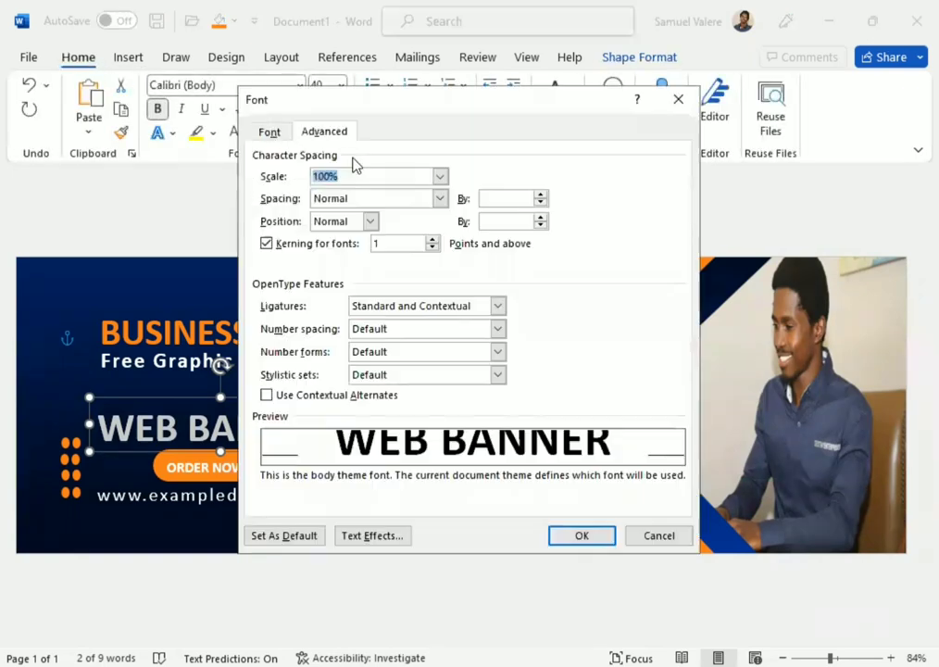
pyautogui.click(440, 198)
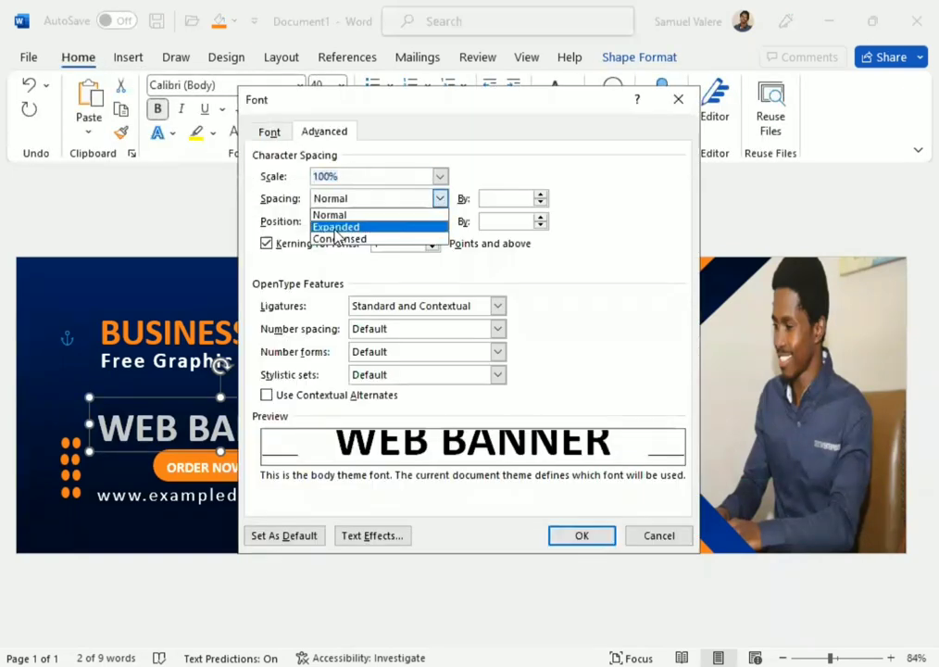
pyautogui.click(333, 226)
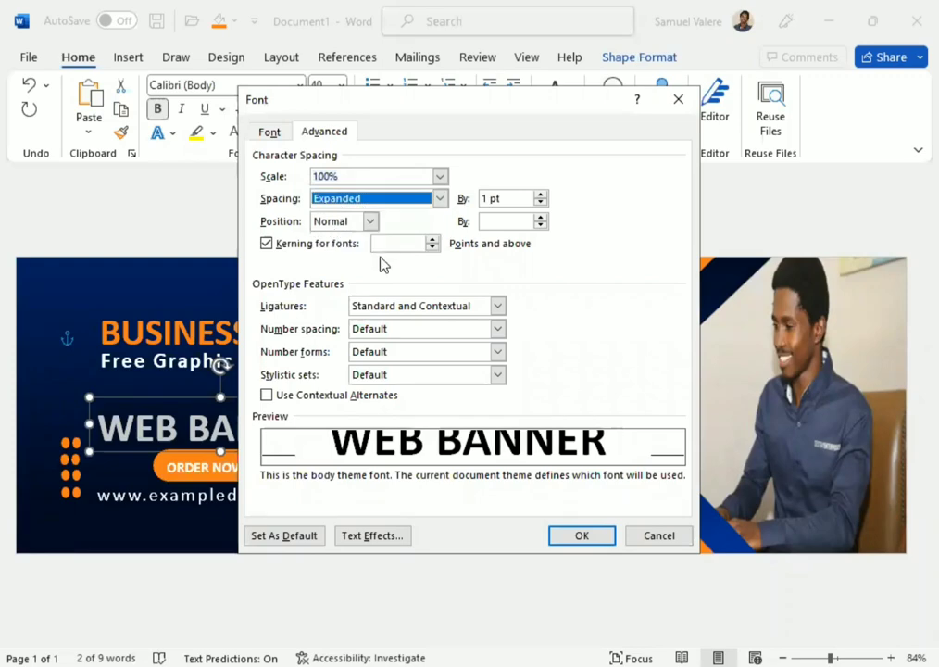
pyautogui.click(581, 537)
# - Enlarge, move and slightly rotate the orange rounded shape over the photo's bottom-right corner
pyautogui.click(385, 454)
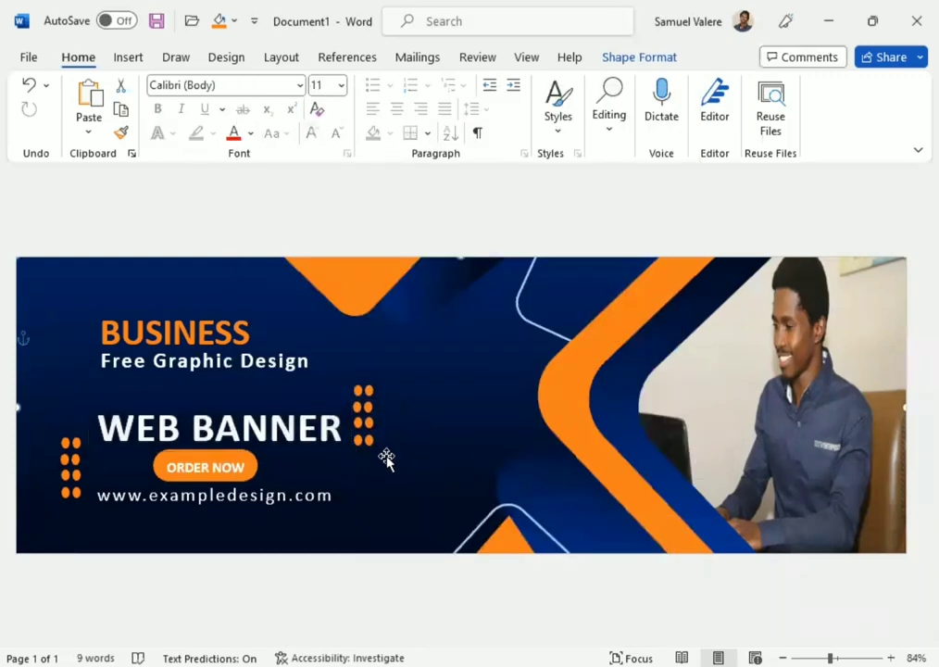
pyautogui.click(561, 394)
pyautogui.moveTo(562, 394)
pyautogui.mouseDown()
pyautogui.moveTo(534, 404)
pyautogui.moveTo(700, 409)
pyautogui.mouseUp()
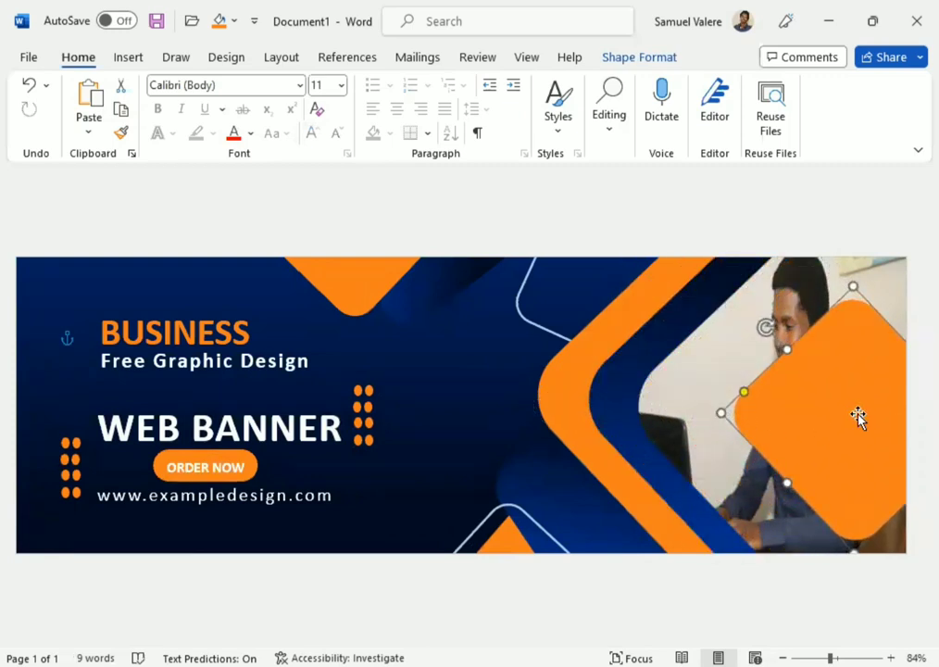
pyautogui.moveTo(859, 416); pyautogui.dragTo(873, 438)
pyautogui.moveTo(767, 426); pyautogui.dragTo(759, 428)
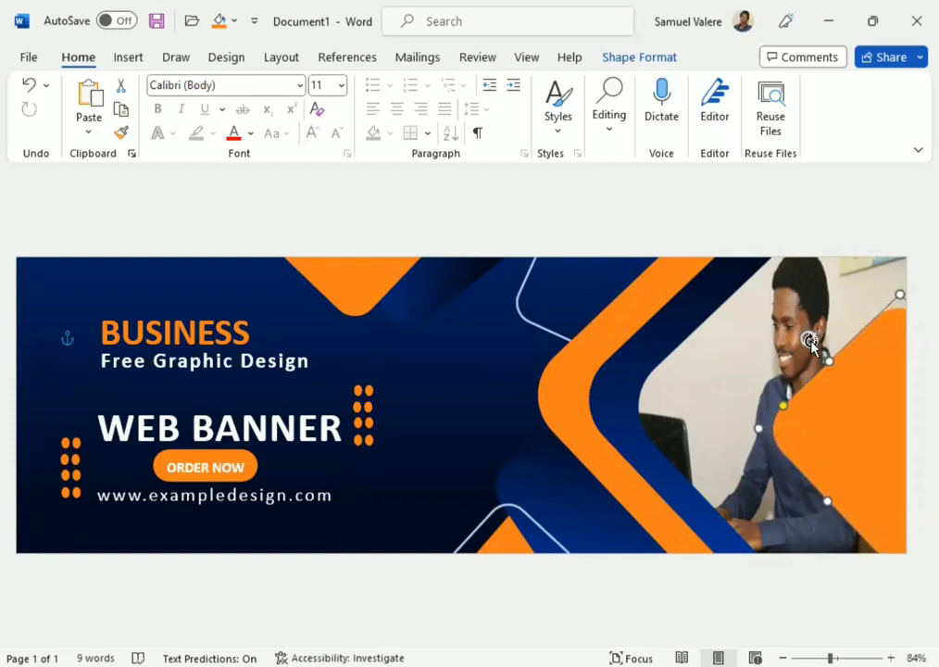
pyautogui.moveTo(761, 424); pyautogui.dragTo(736, 419)
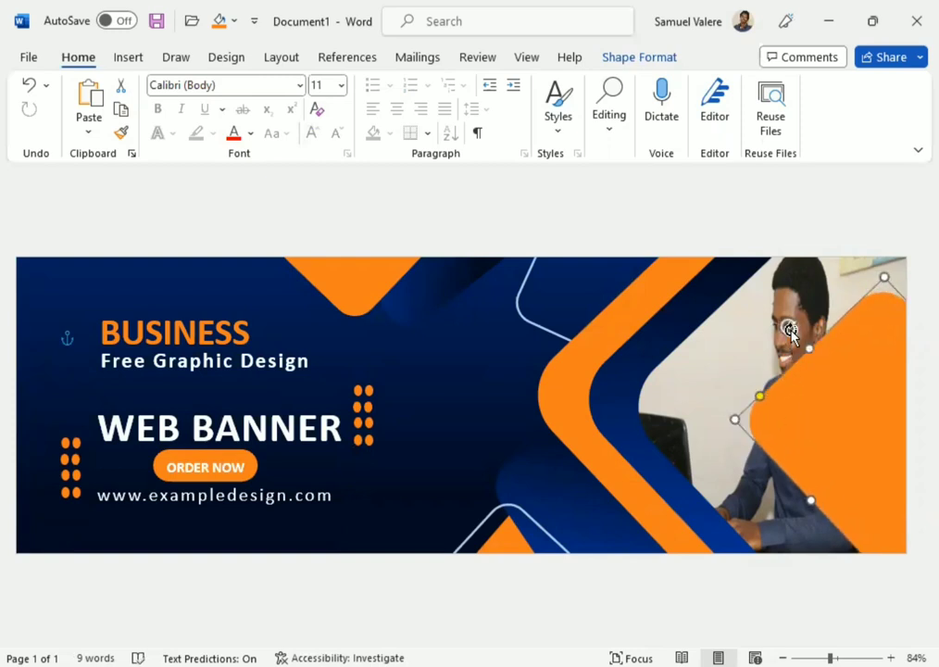
pyautogui.moveTo(817, 405)
pyautogui.mouseDown()
pyautogui.moveTo(858, 399)
pyautogui.moveTo(867, 418)
pyautogui.moveTo(849, 423)
pyautogui.mouseUp()
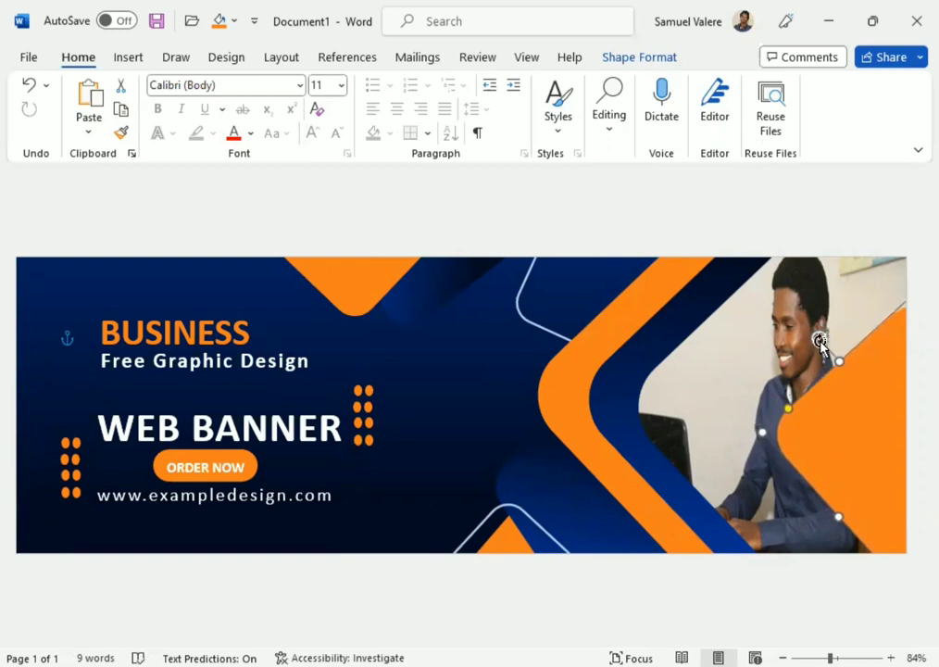
pyautogui.moveTo(817, 333); pyautogui.dragTo(821, 335)
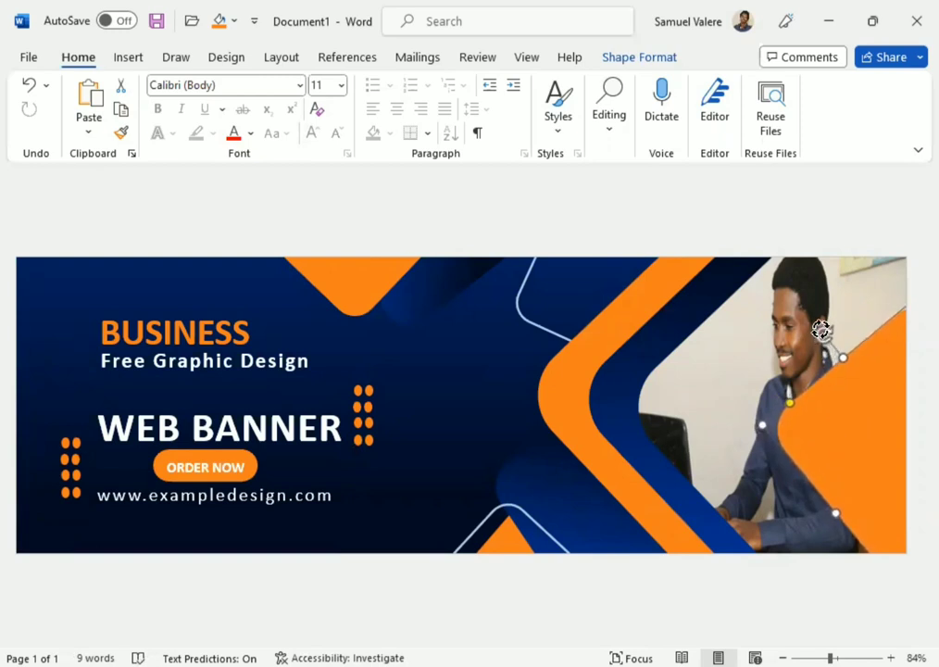
pyautogui.moveTo(847, 401); pyautogui.dragTo(854, 412)
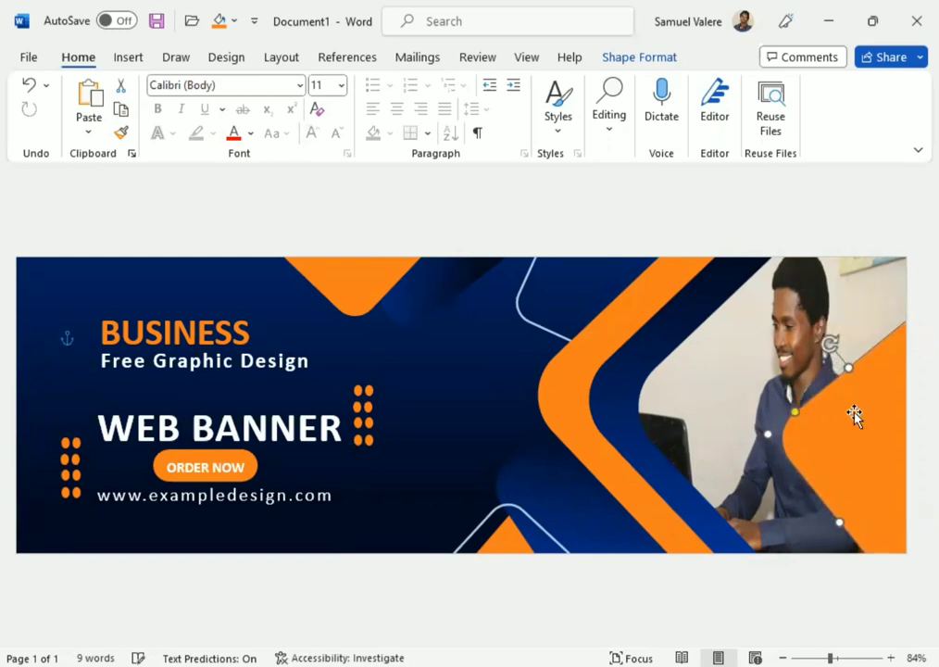
pyautogui.click(639, 57)
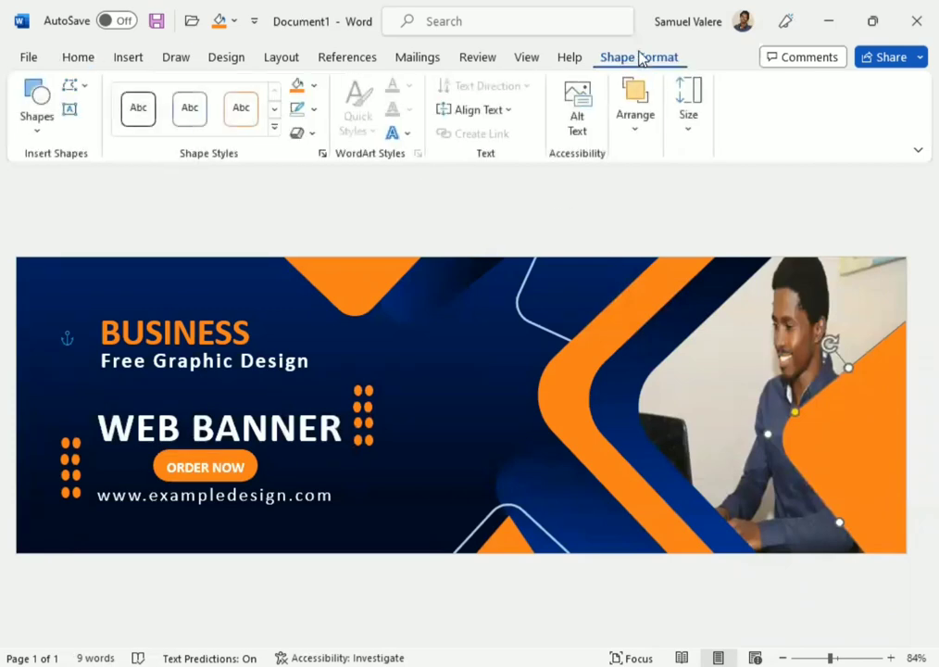
# - Set the orange shape's fill transparency to 50% so the photo shows through
pyautogui.click(314, 85)
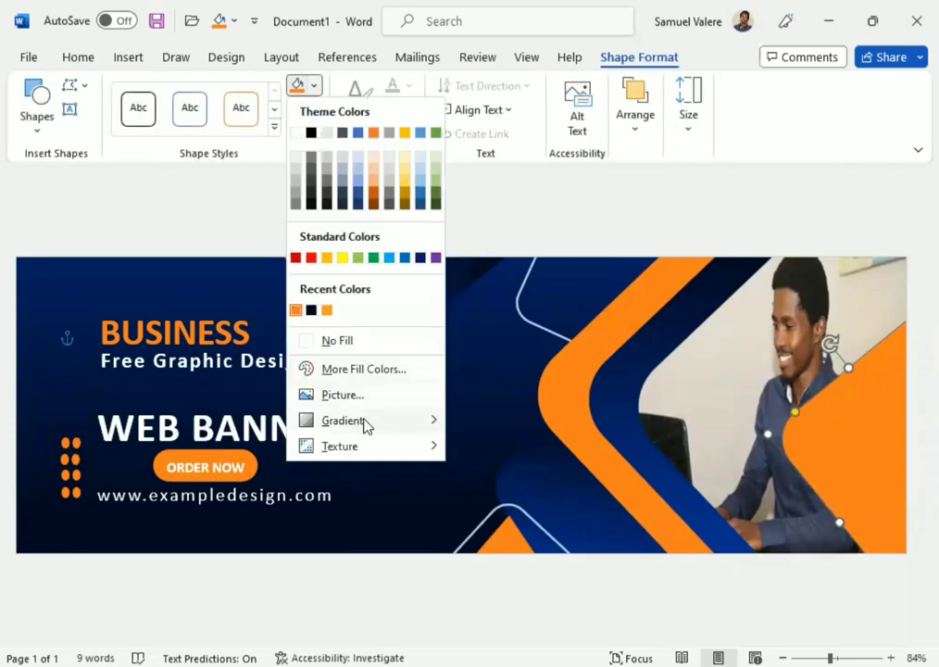
pyautogui.moveTo(366, 425)
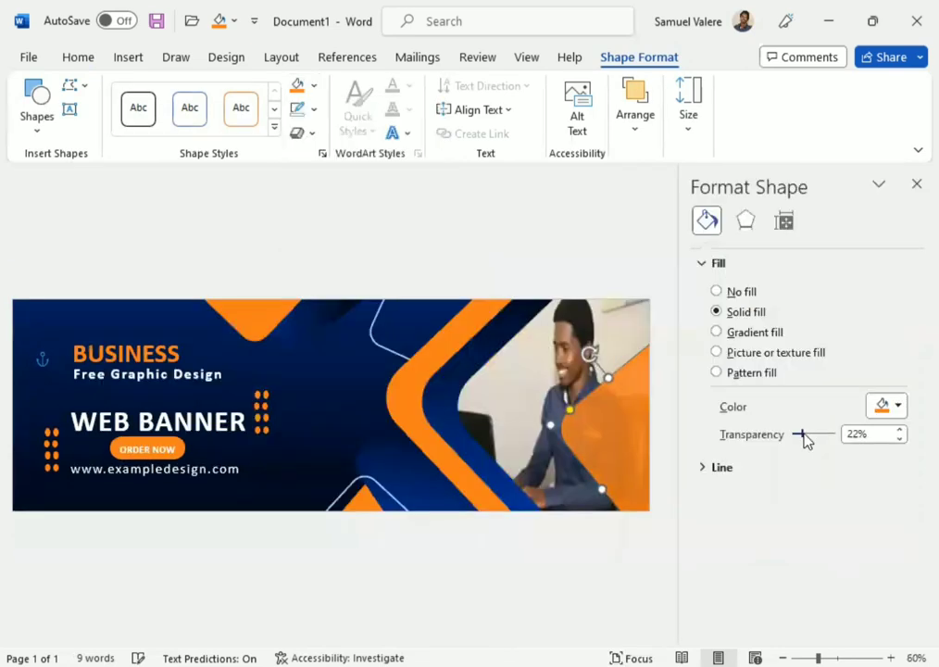
pyautogui.moveTo(802, 438); pyautogui.dragTo(815, 440)
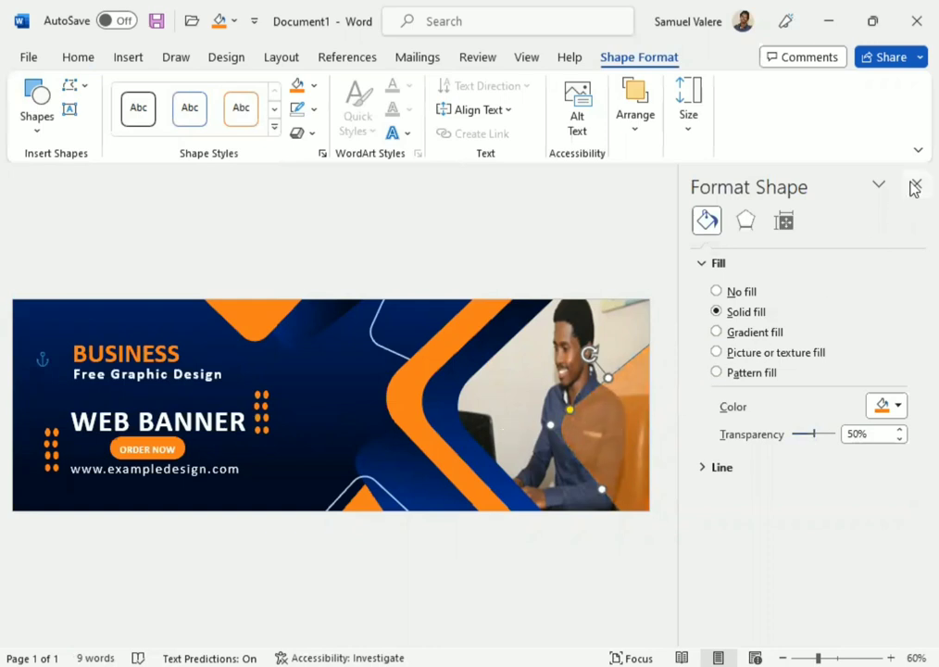
# - Rotate and shift the translucent orange shape diagonally across the man's torso
pyautogui.moveTo(540, 451); pyautogui.dragTo(549, 461)
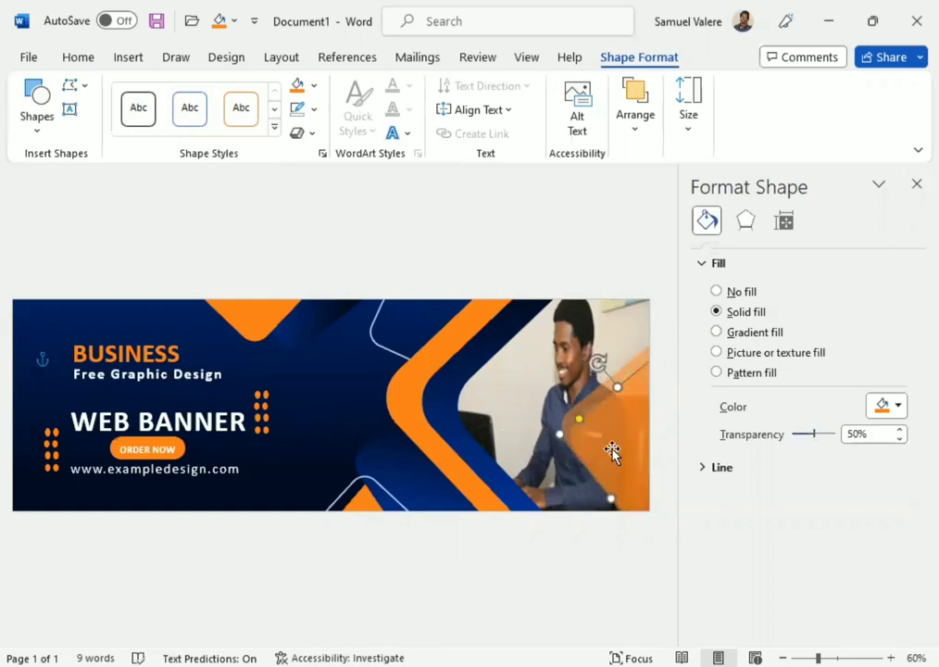
pyautogui.moveTo(612, 451); pyautogui.dragTo(549, 508)
pyautogui.moveTo(534, 423); pyautogui.dragTo(524, 444)
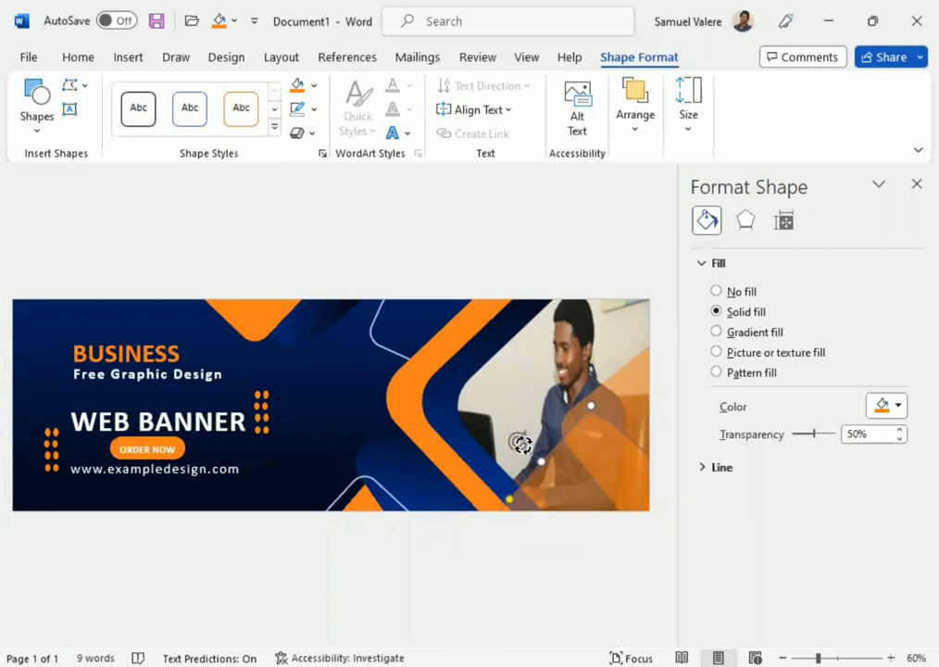
pyautogui.moveTo(524, 444); pyautogui.dragTo(574, 345)
pyautogui.moveTo(533, 416); pyautogui.dragTo(530, 413)
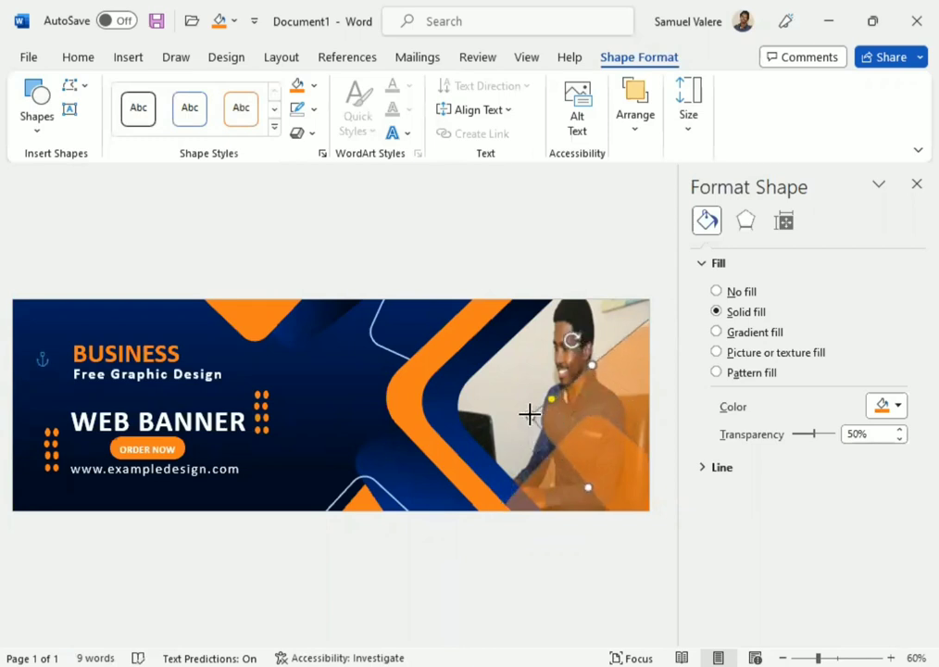
pyautogui.moveTo(578, 342); pyautogui.dragTo(616, 348)
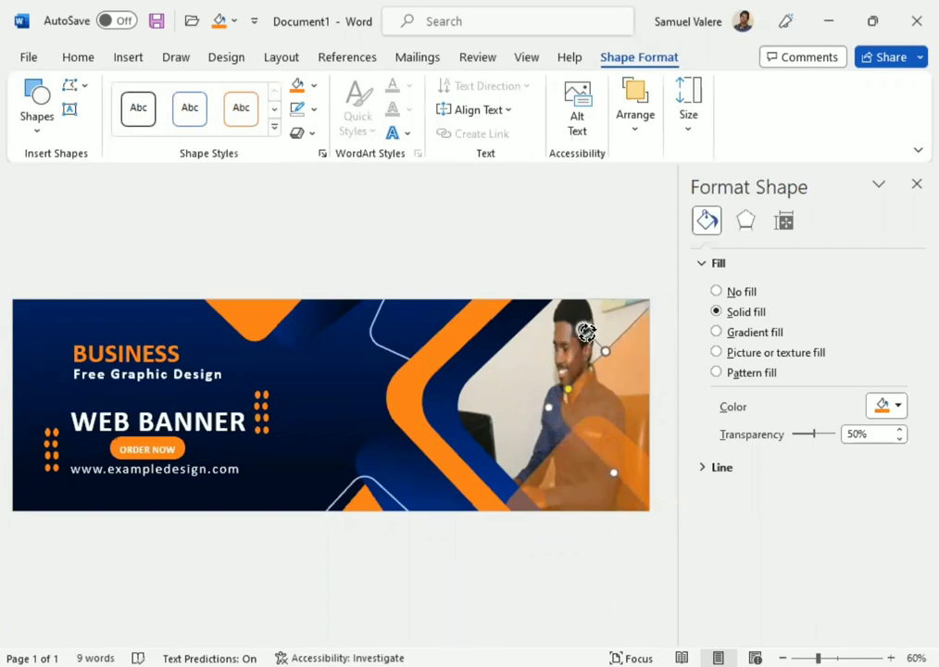
pyautogui.moveTo(623, 377)
pyautogui.mouseDown()
pyautogui.moveTo(586, 423)
pyautogui.moveTo(598, 392)
pyautogui.mouseUp()
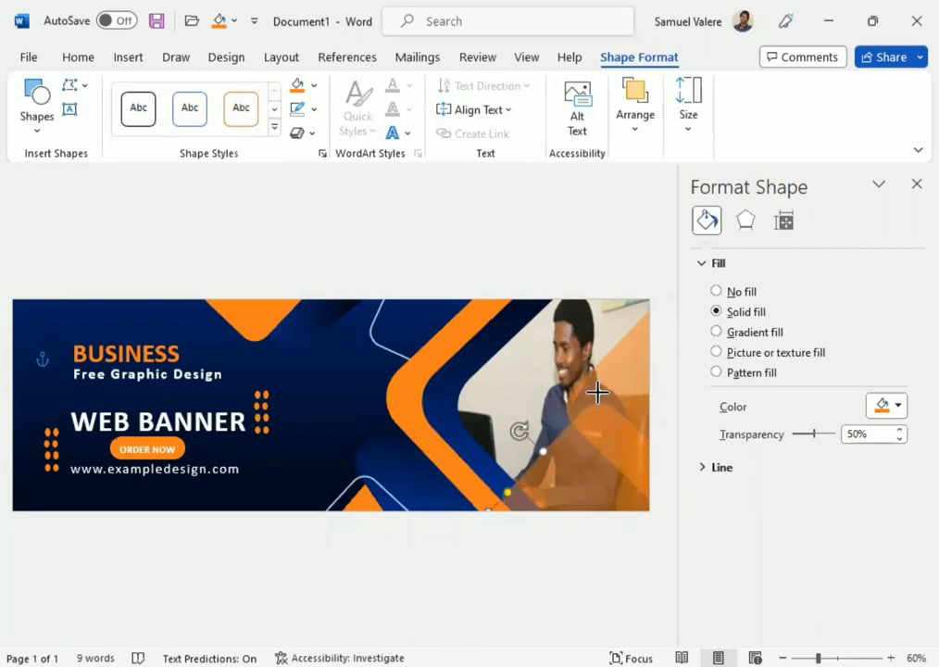
pyautogui.moveTo(568, 476); pyautogui.dragTo(564, 474)
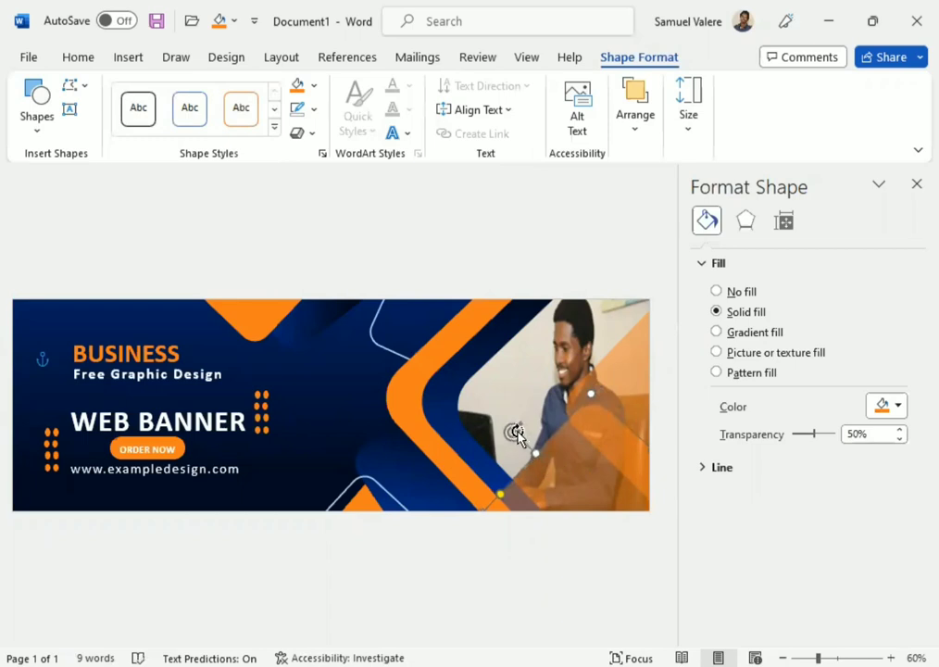
pyautogui.moveTo(514, 432); pyautogui.dragTo(520, 433)
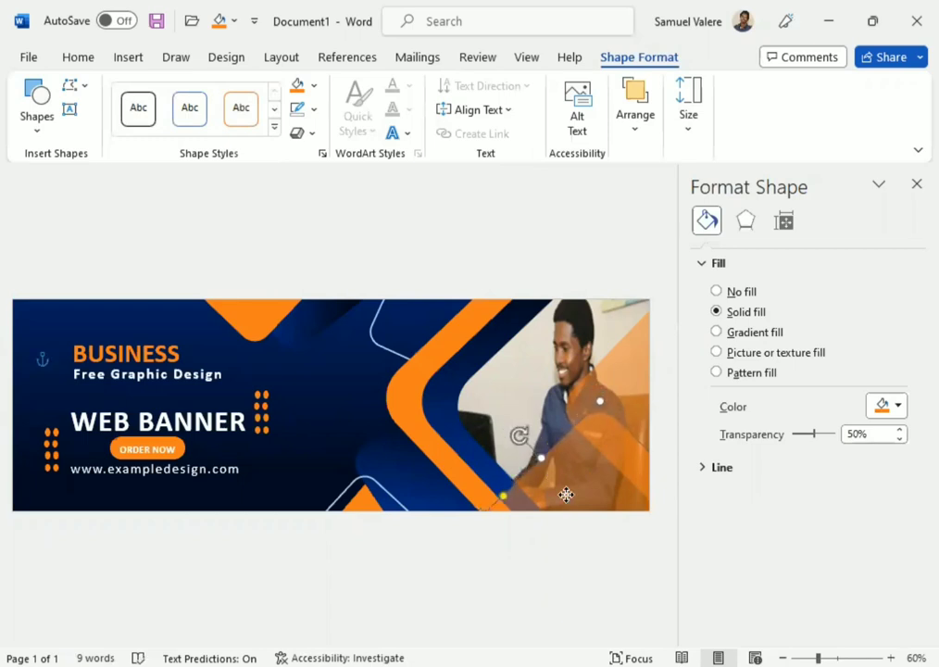
pyautogui.moveTo(565, 496); pyautogui.dragTo(559, 493)
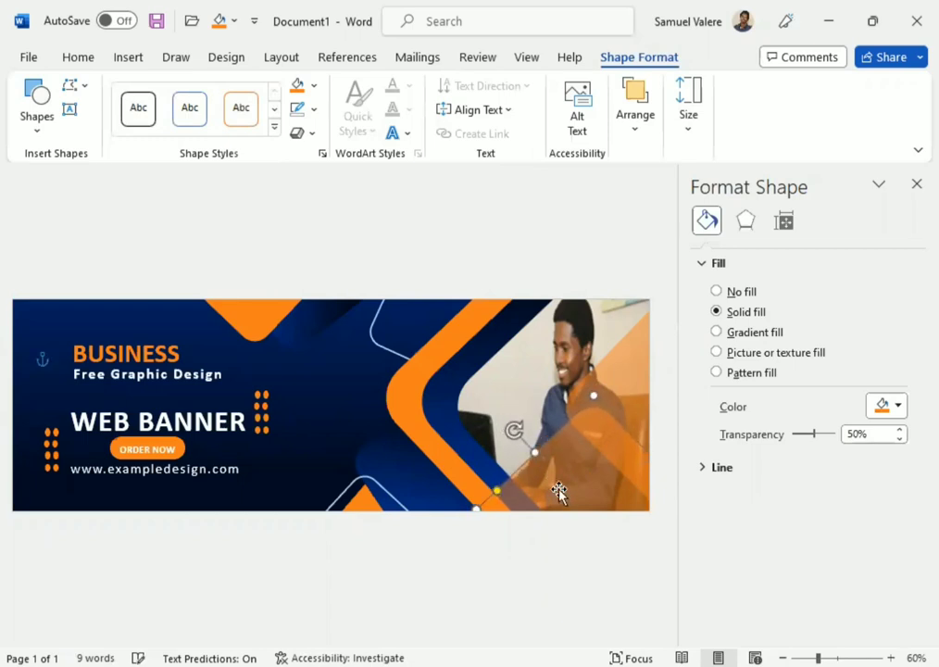
# - Change the overlay's fill colour to dark navy
pyautogui.click(897, 406)
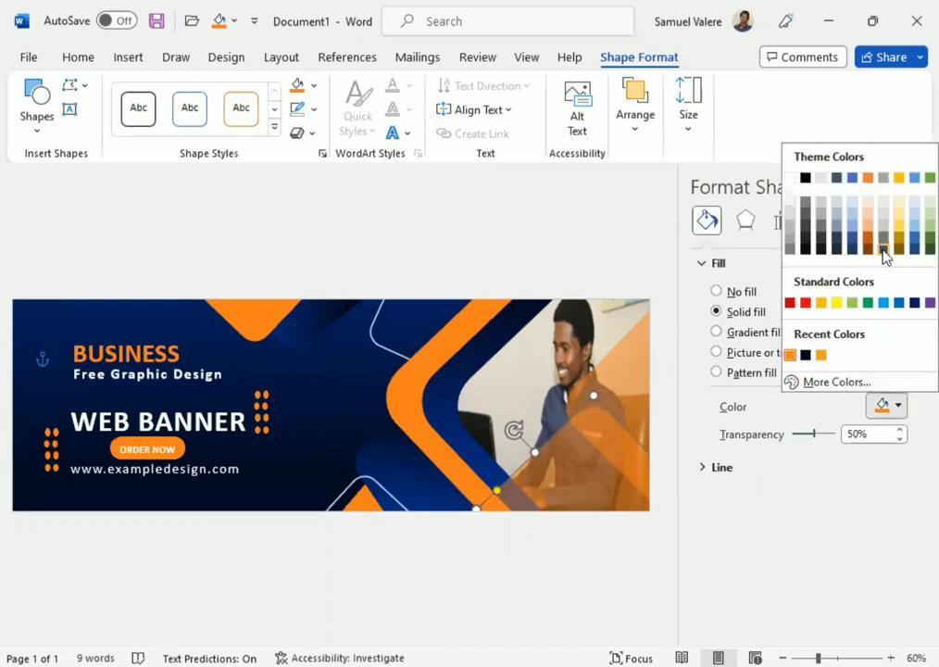
pyautogui.click(855, 233)
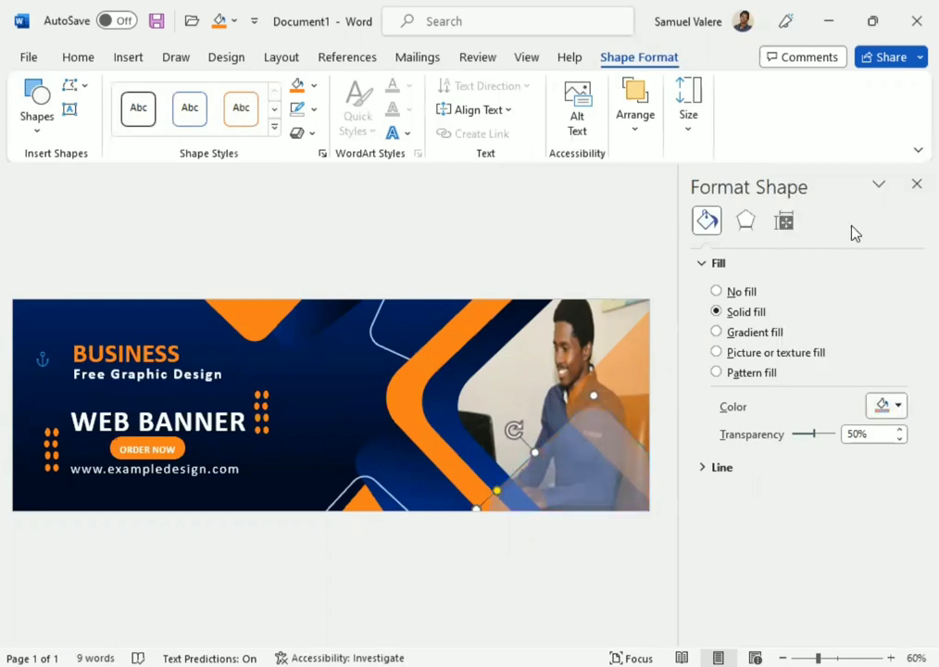
pyautogui.click(897, 406)
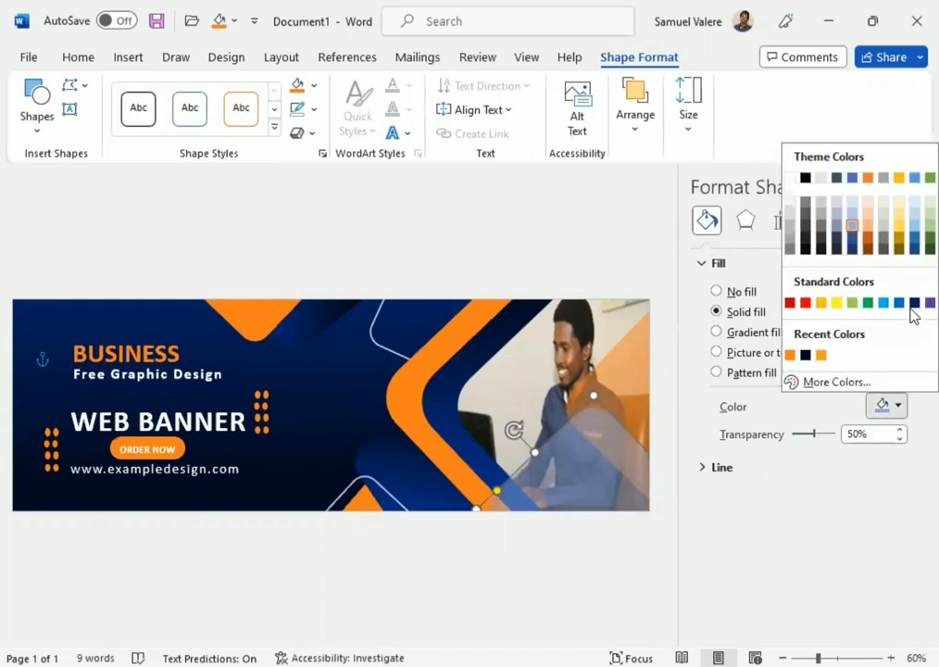
pyautogui.click(913, 304)
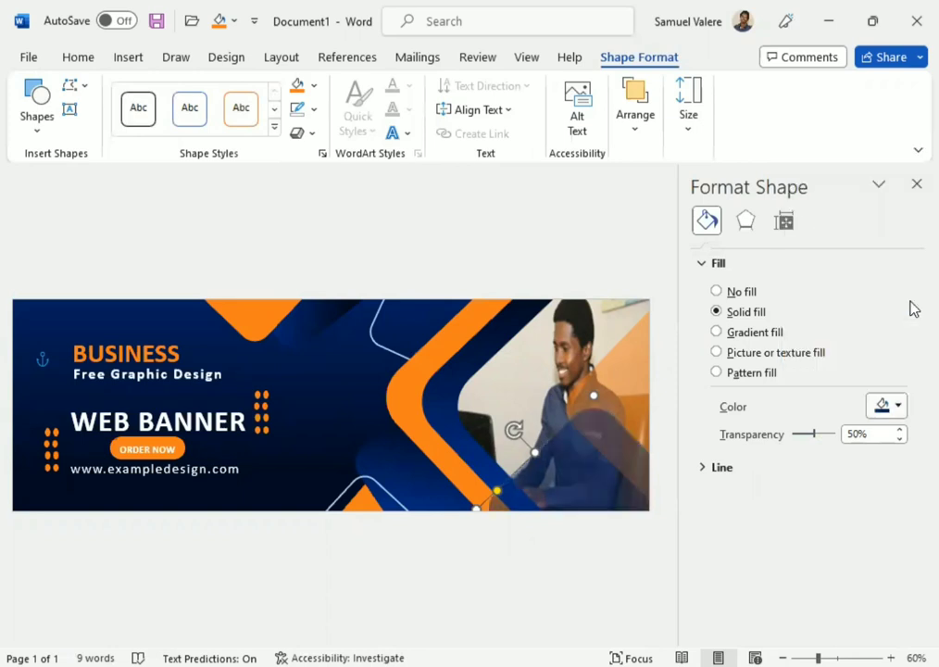
# - Rotate the navy overlay and shift it right across the man's lower body
pyautogui.click(635, 109)
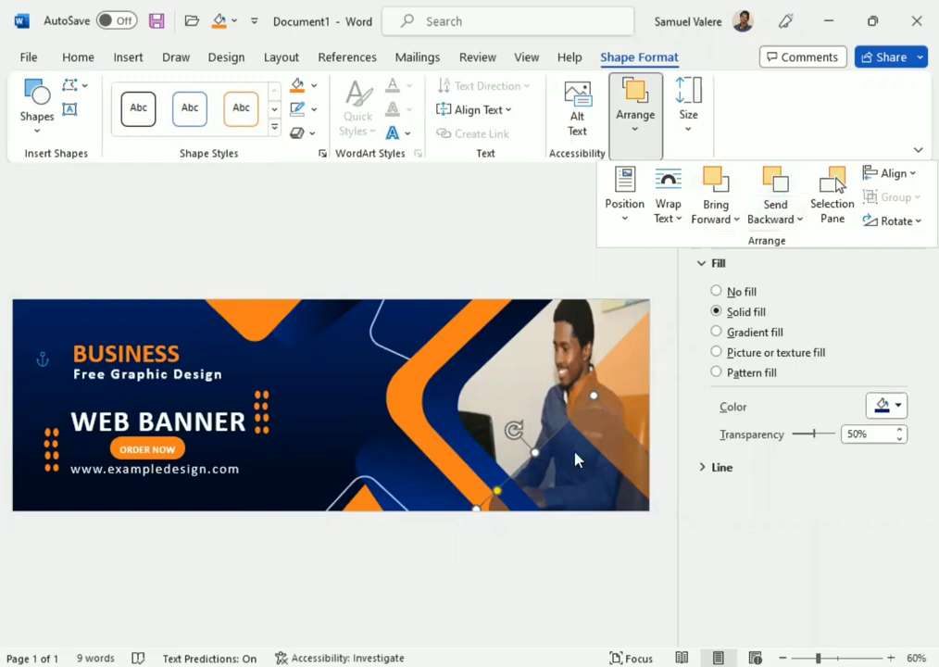
pyautogui.moveTo(514, 433); pyautogui.dragTo(516, 460)
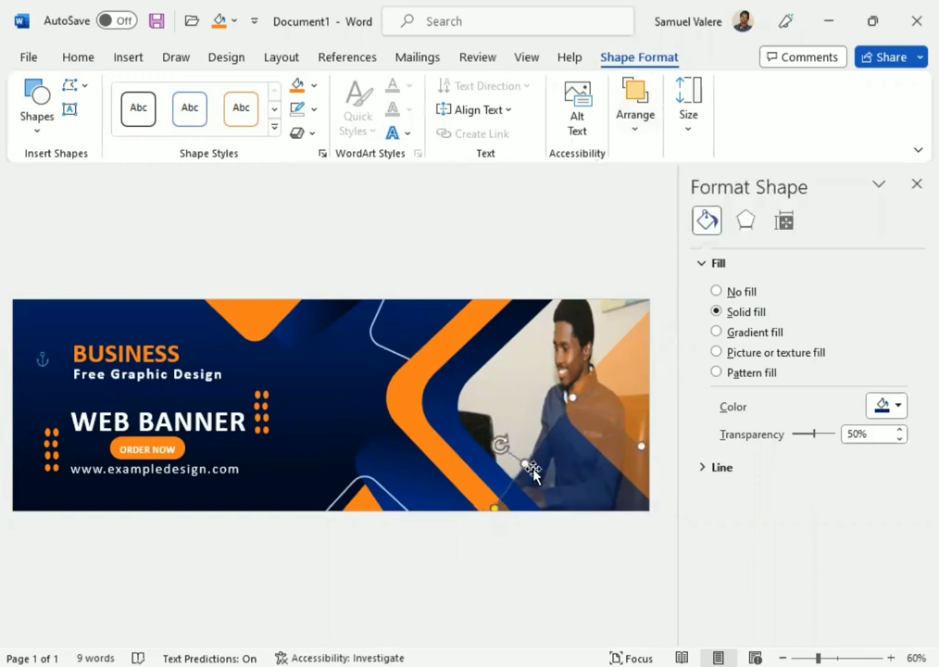
pyautogui.moveTo(537, 495); pyautogui.dragTo(572, 503)
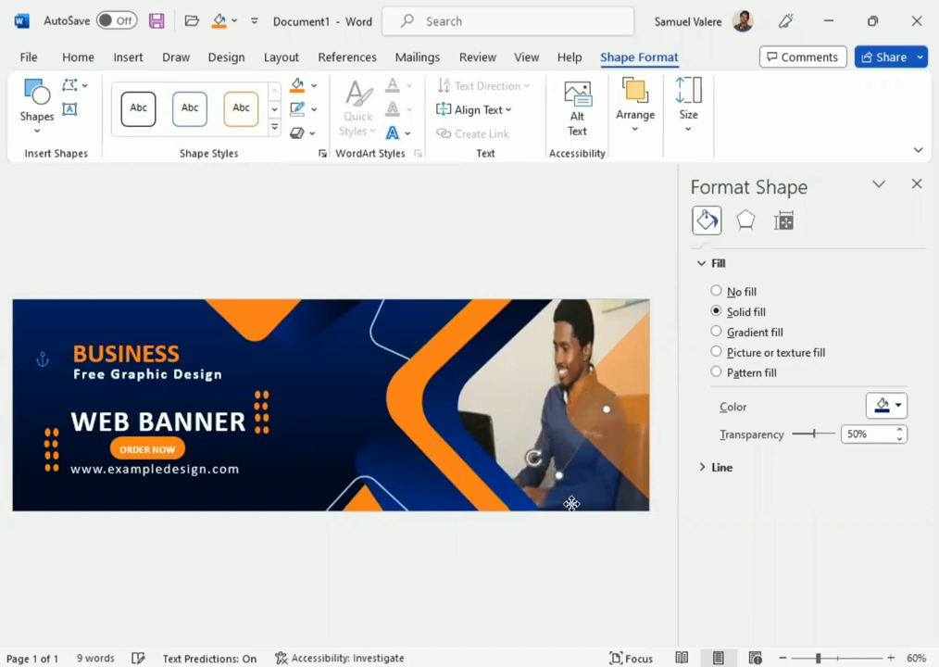
# - Tilt and move the 50% transparent overlay down and left across the lower photo
pyautogui.click(898, 408)
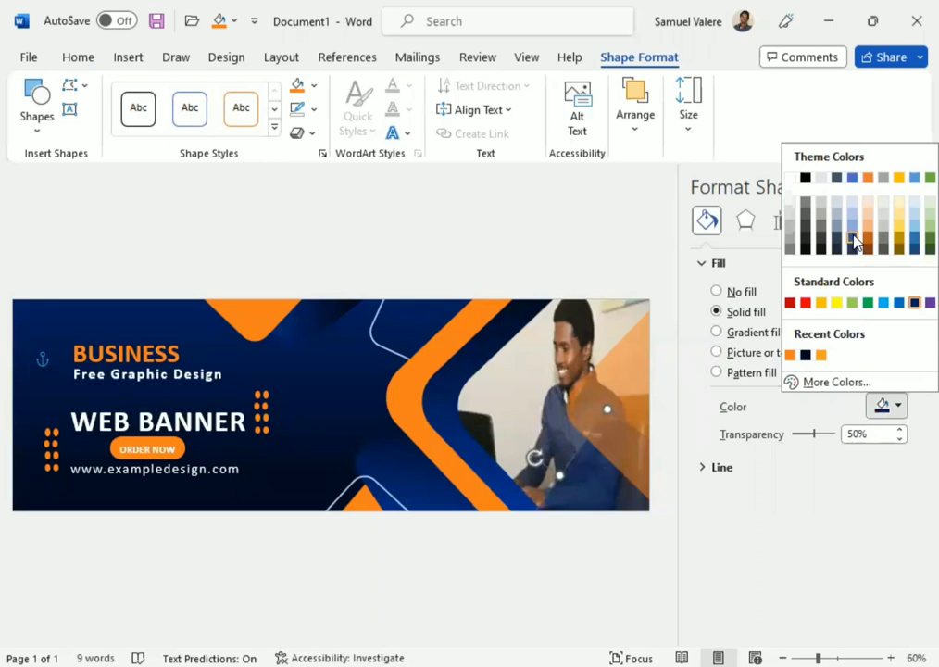
pyautogui.click(854, 241)
pyautogui.moveTo(622, 380); pyautogui.dragTo(630, 385)
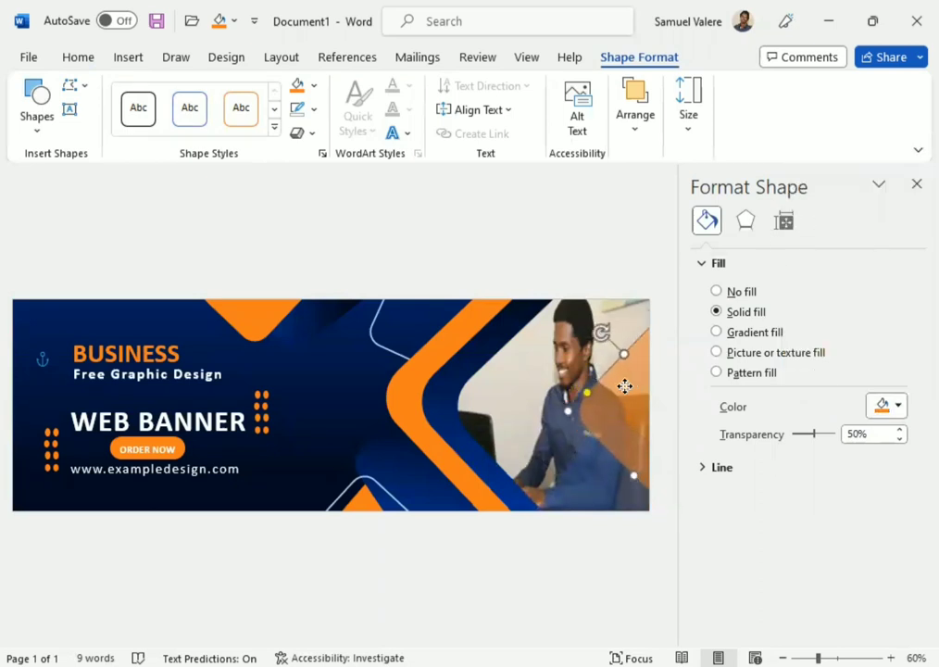
pyautogui.moveTo(630, 385)
pyautogui.mouseDown()
pyautogui.moveTo(582, 482)
pyautogui.moveTo(595, 434)
pyautogui.mouseUp()
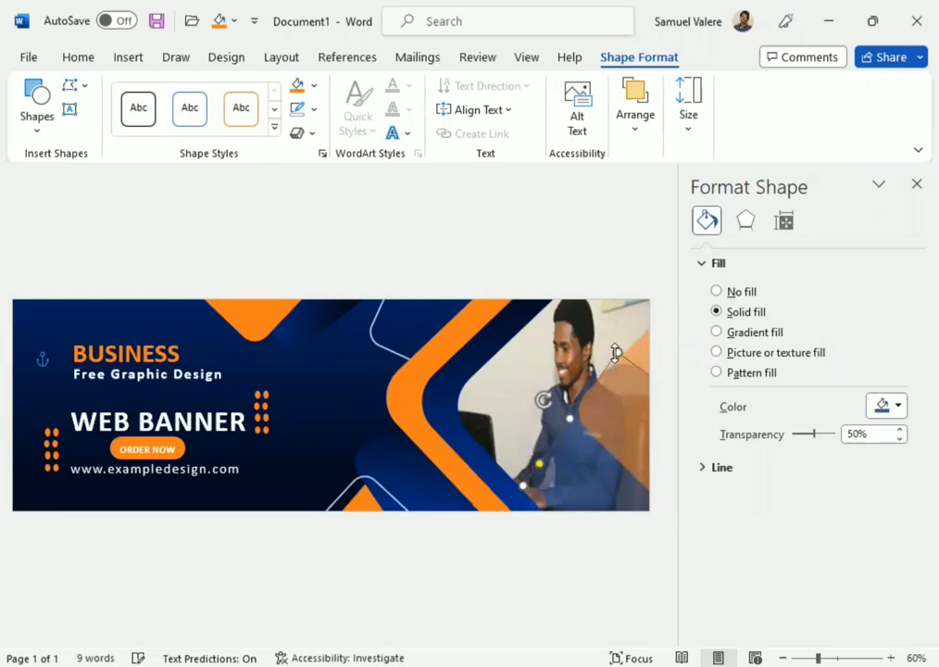
pyautogui.moveTo(616, 351); pyautogui.dragTo(614, 363)
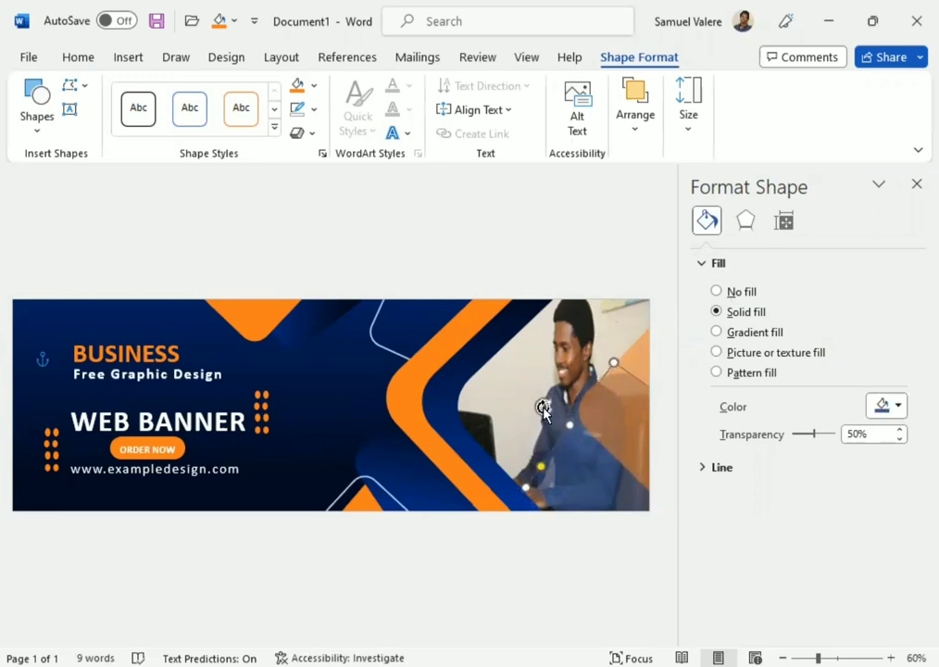
pyautogui.moveTo(544, 408); pyautogui.dragTo(548, 399)
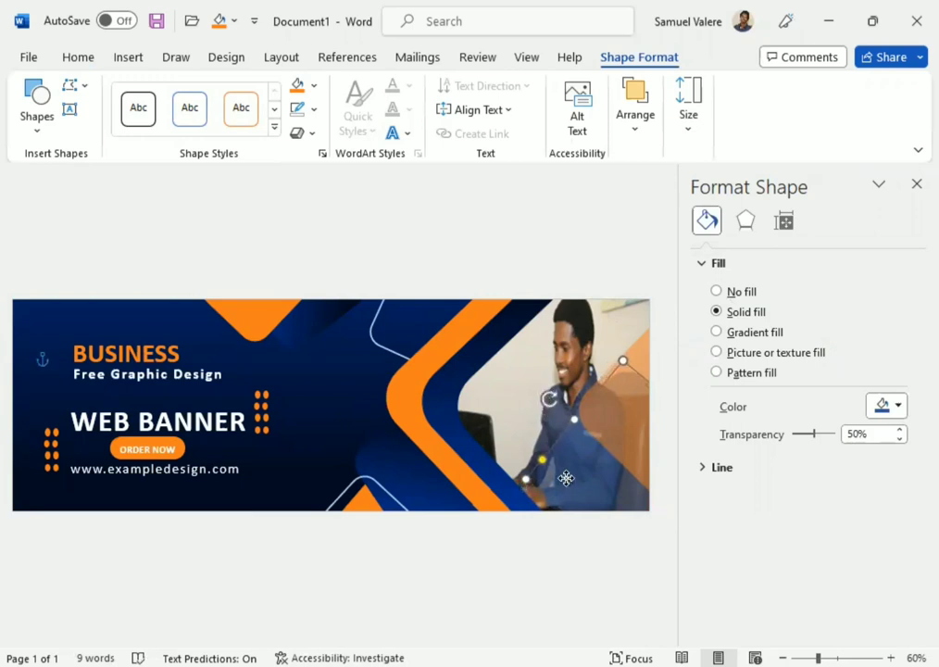
pyautogui.moveTo(566, 478); pyautogui.dragTo(555, 489)
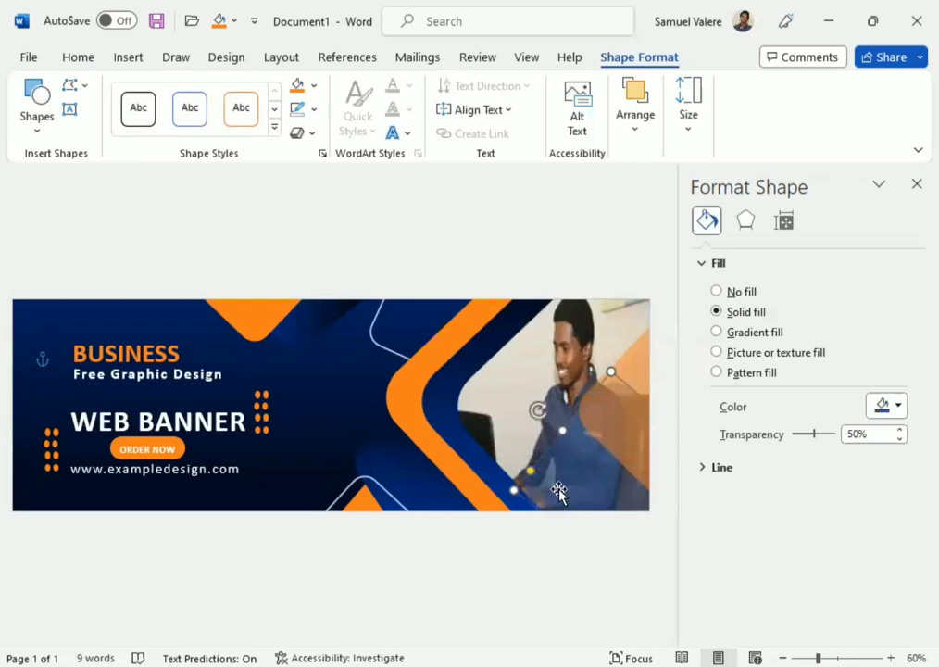
pyautogui.moveTo(612, 373); pyautogui.dragTo(586, 410)
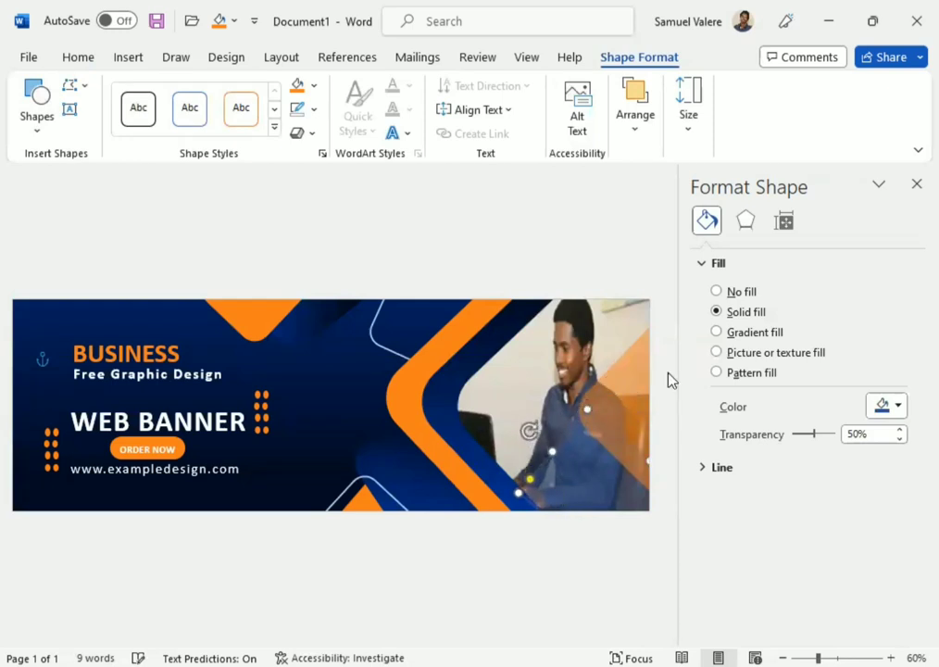
# - Bring the overlay forward one level and nudge it slightly right
pyautogui.click(633, 120)
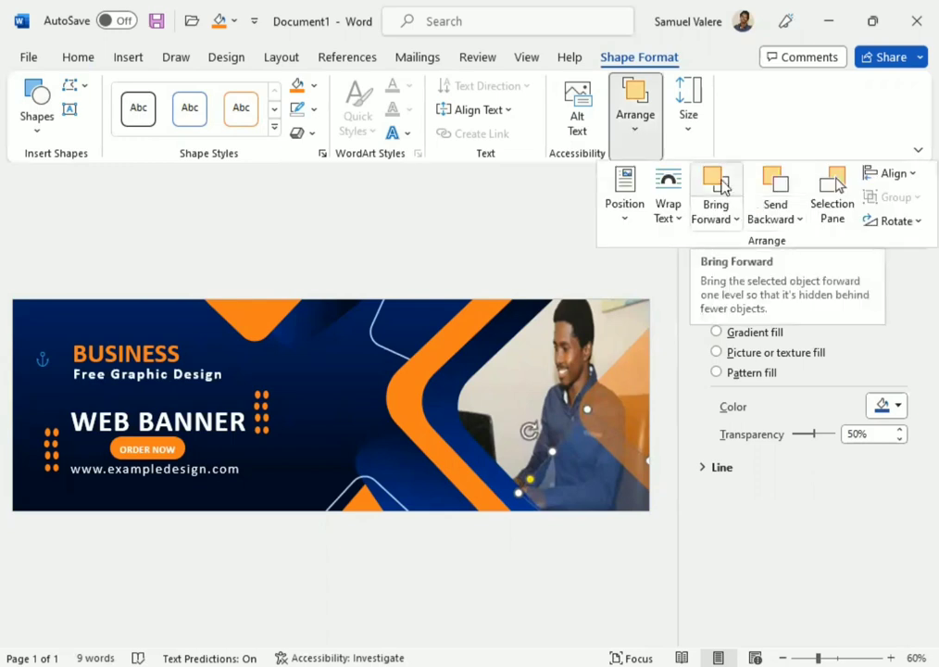
pyautogui.click(587, 410)
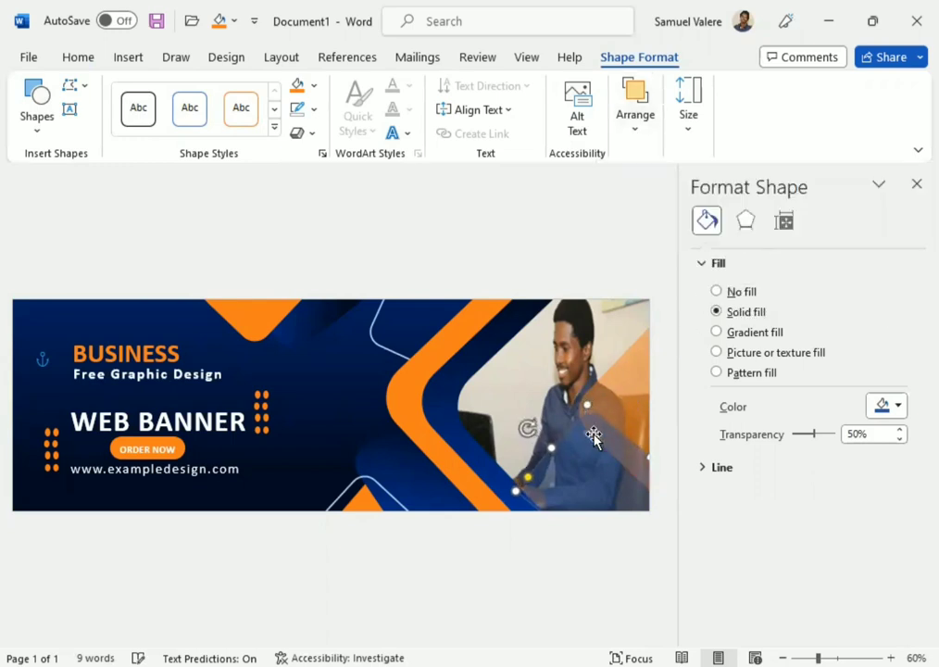
pyautogui.moveTo(593, 436); pyautogui.dragTo(597, 456)
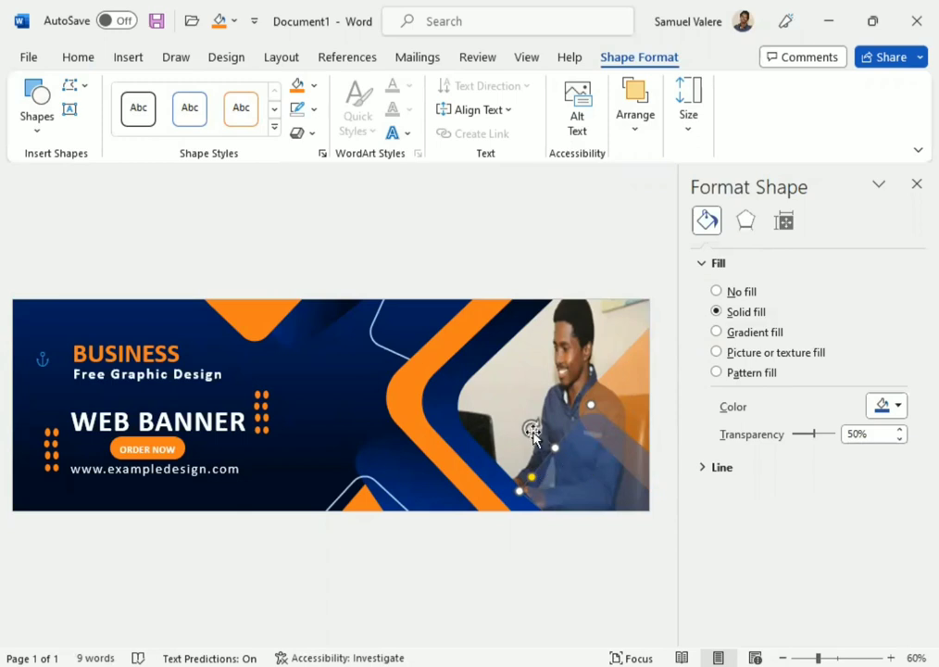
# - Nudge the photo shape down, then reposition and slightly rotate the navy overlay over the man
pyautogui.click(501, 411)
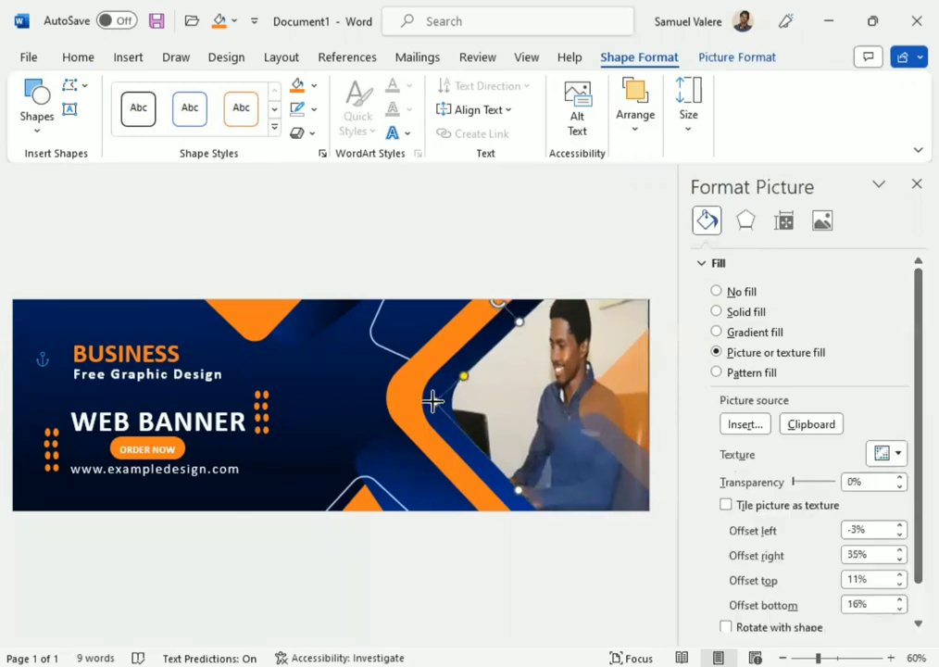
pyautogui.moveTo(439, 404); pyautogui.dragTo(439, 406)
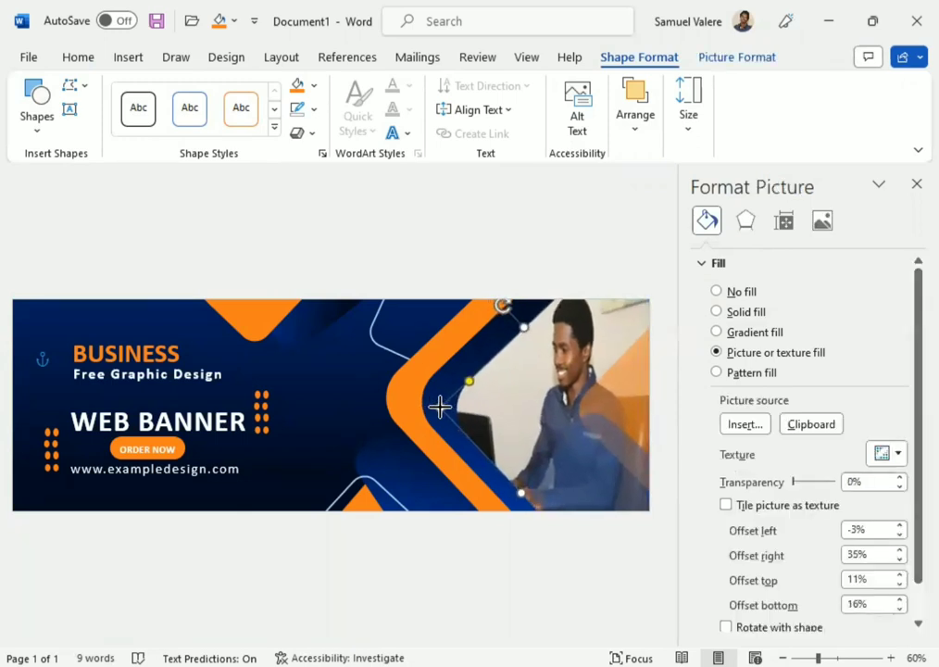
pyautogui.click(572, 477)
pyautogui.moveTo(518, 493); pyautogui.dragTo(514, 497)
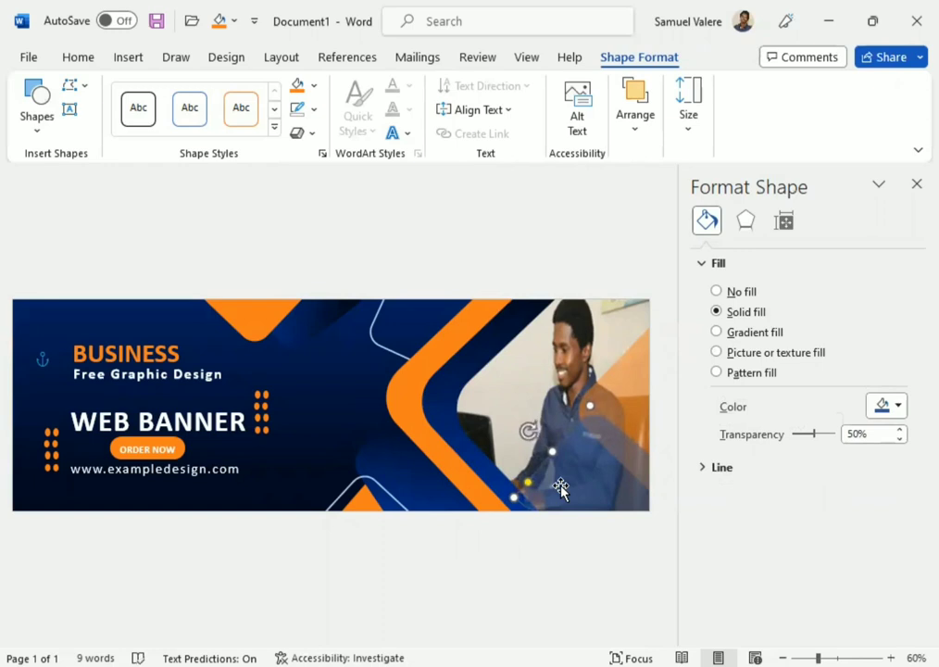
pyautogui.moveTo(525, 482); pyautogui.dragTo(528, 490)
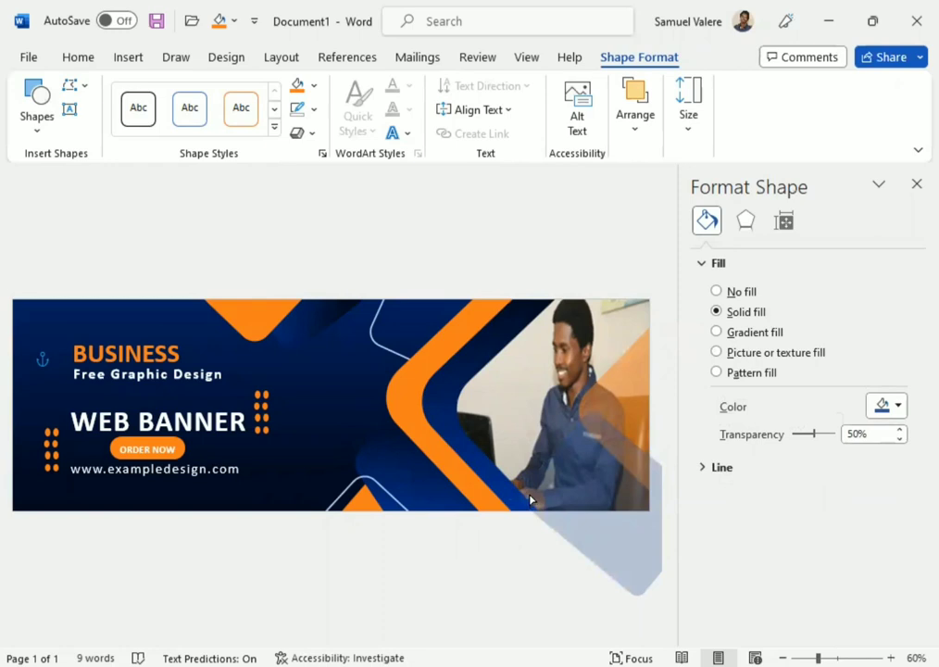
pyautogui.moveTo(530, 499); pyautogui.dragTo(538, 497)
pyautogui.press('Up')
pyautogui.press('Up')
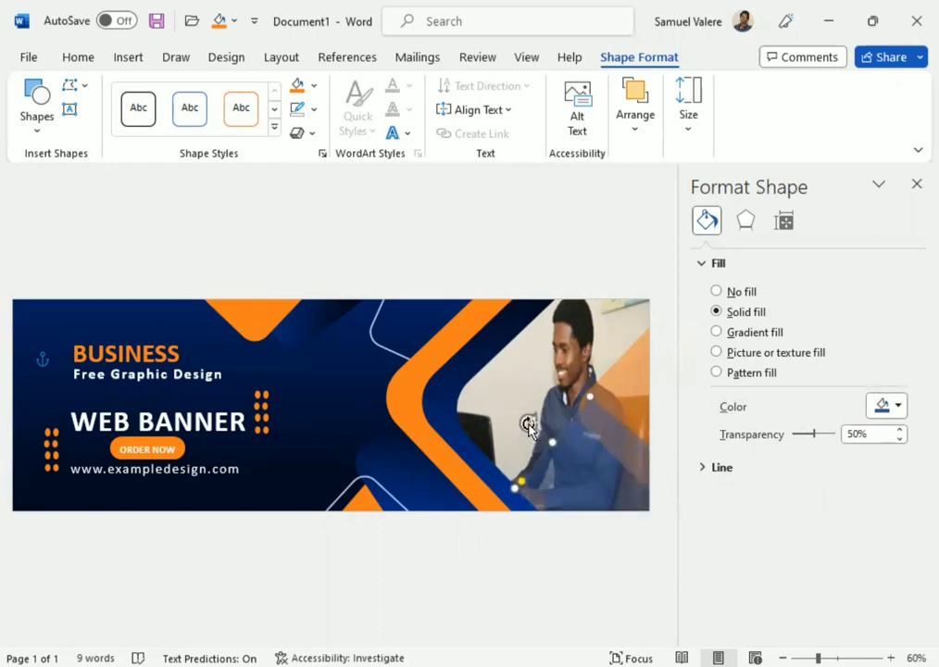
pyautogui.moveTo(528, 425); pyautogui.dragTo(530, 422)
pyautogui.moveTo(528, 424); pyautogui.dragTo(527, 418)
# - Close Format Shape and insert the Facebook icon picture from the Icon folder
pyautogui.click(915, 187)
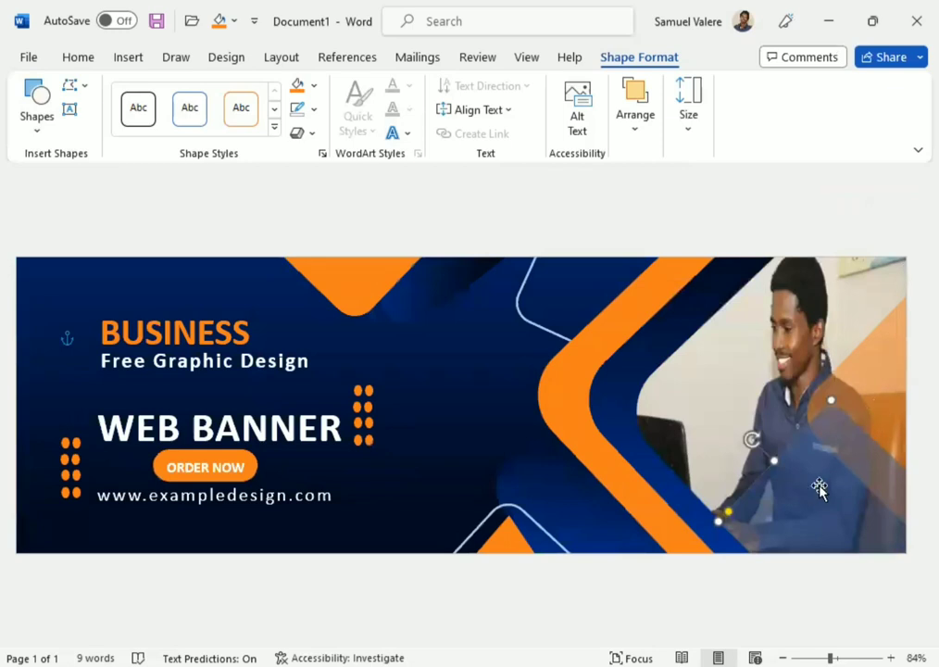
pyautogui.click(778, 536)
pyautogui.click(481, 410)
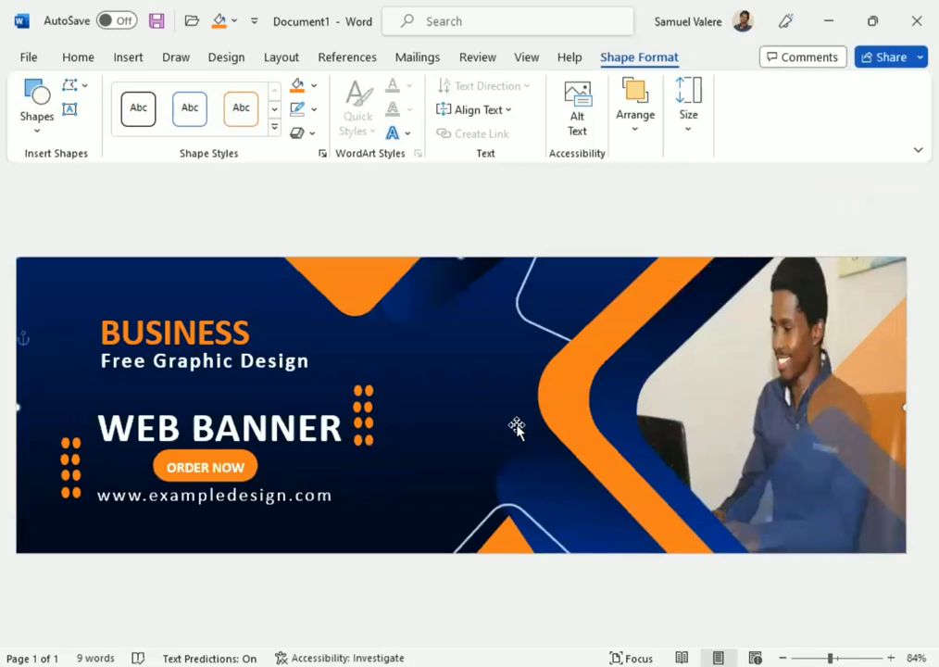
pyautogui.click(827, 486)
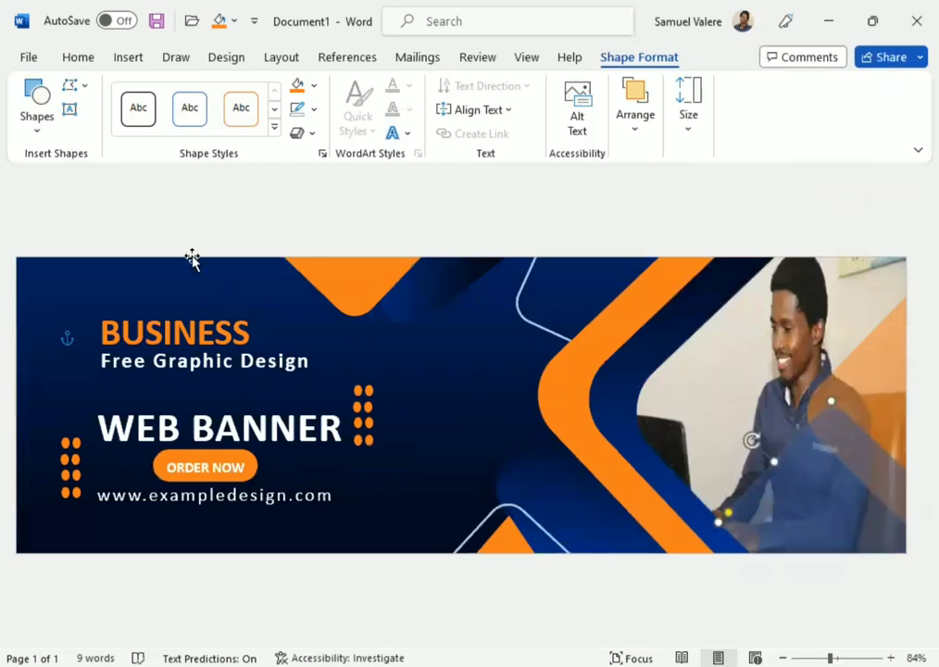
pyautogui.click(128, 57)
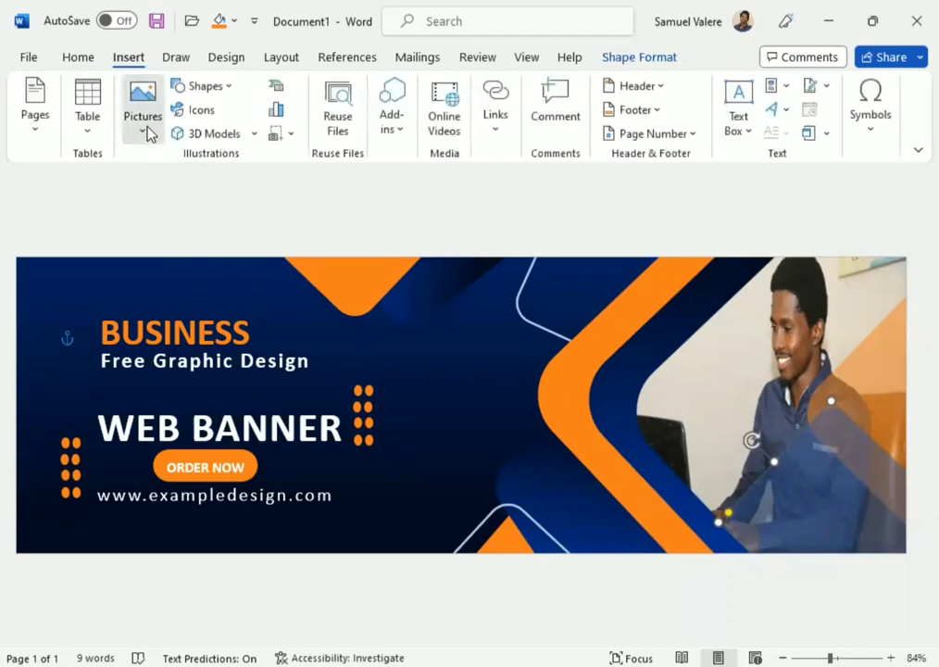
pyautogui.click(143, 130)
pyautogui.click(188, 186)
pyautogui.scroll(5, 59, 237)
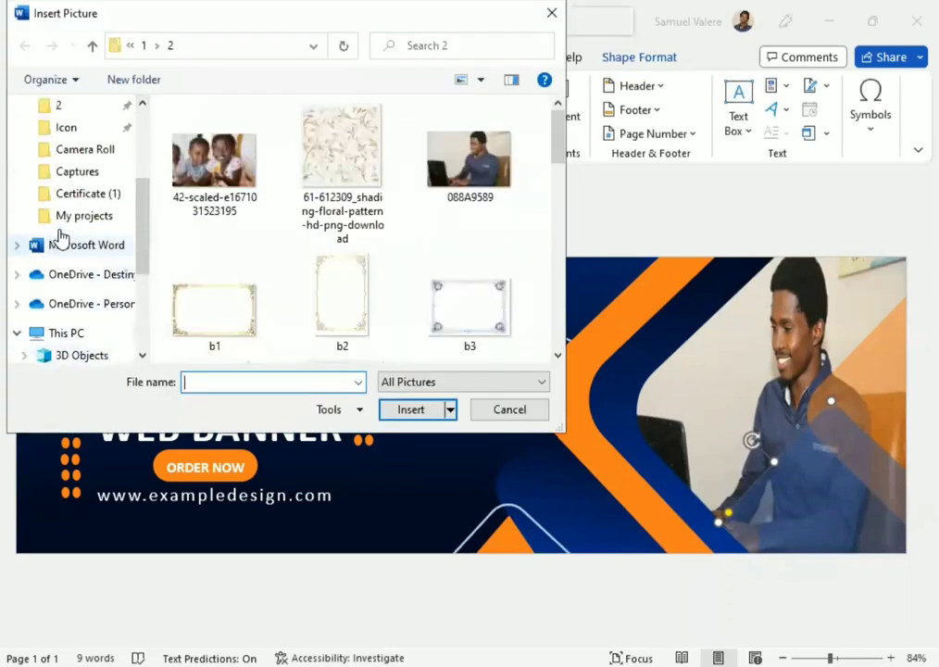
pyautogui.scroll(2, 63, 216)
pyautogui.click(65, 216)
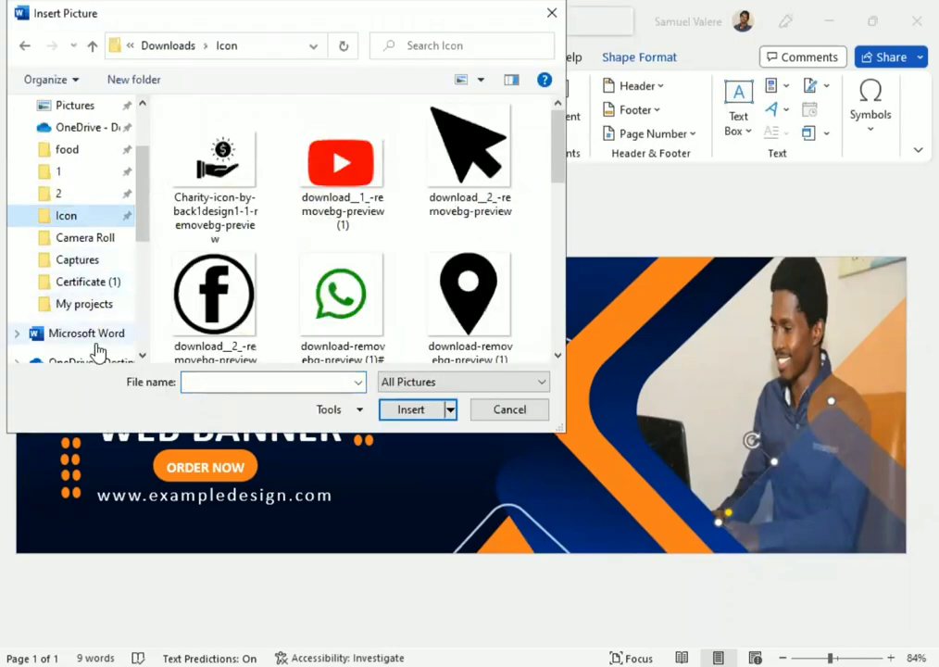
pyautogui.click(172, 247)
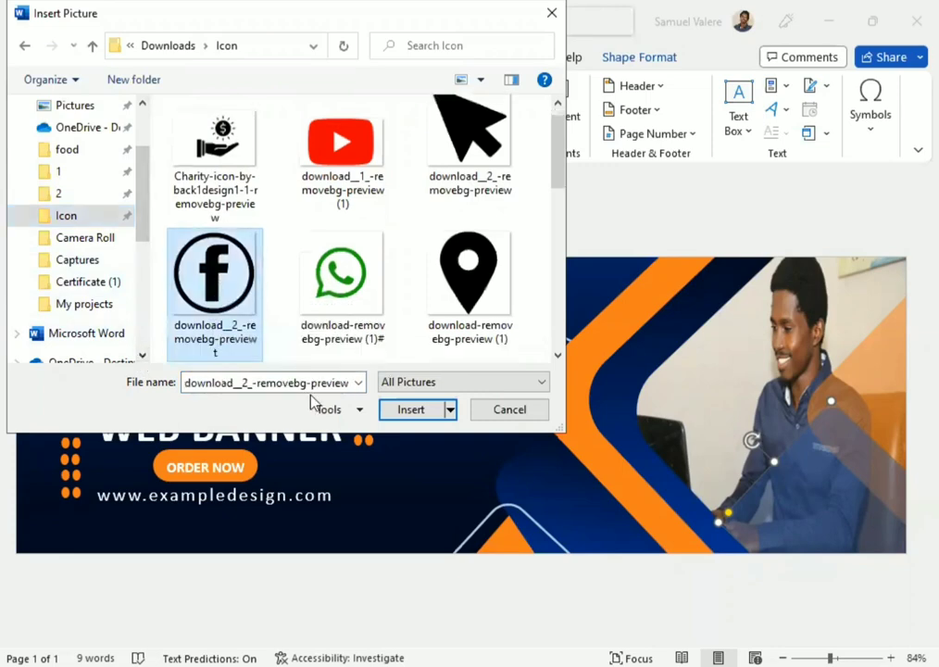
pyautogui.click(406, 408)
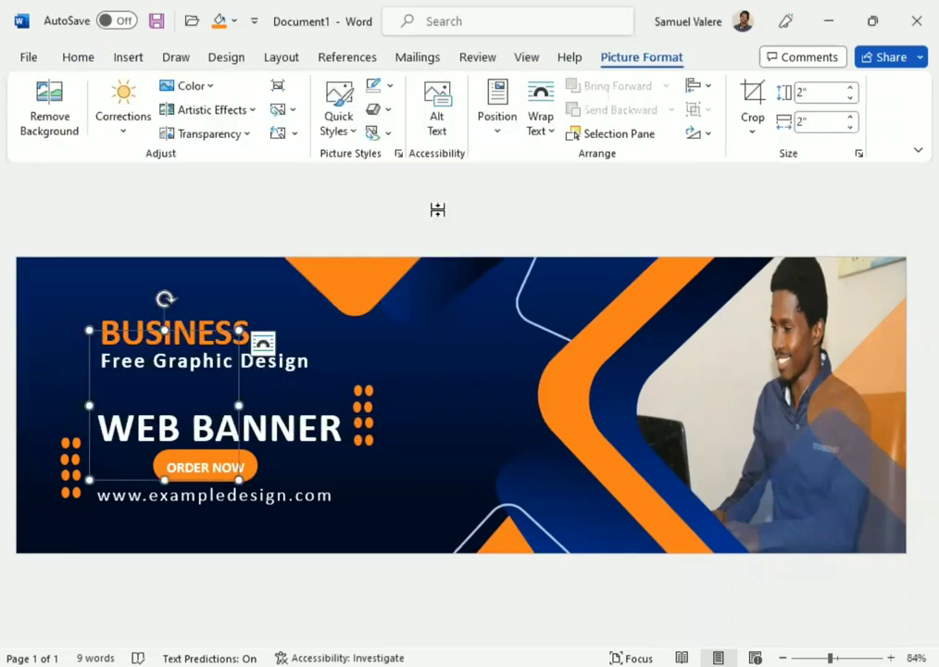
# - Set the icon to In Front of Text, shrink it and place it in the banner's bottom-right corner
pyautogui.click(541, 132)
pyautogui.click(589, 319)
pyautogui.moveTo(167, 413); pyautogui.dragTo(803, 465)
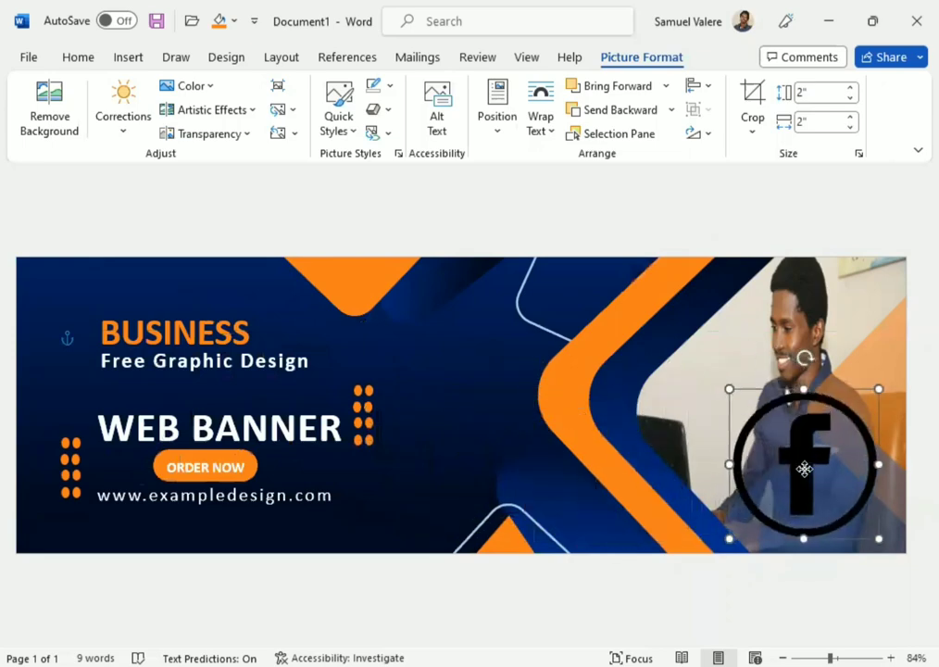
pyautogui.moveTo(883, 388)
pyautogui.mouseDown()
pyautogui.moveTo(765, 504)
pyautogui.moveTo(857, 535)
pyautogui.mouseUp()
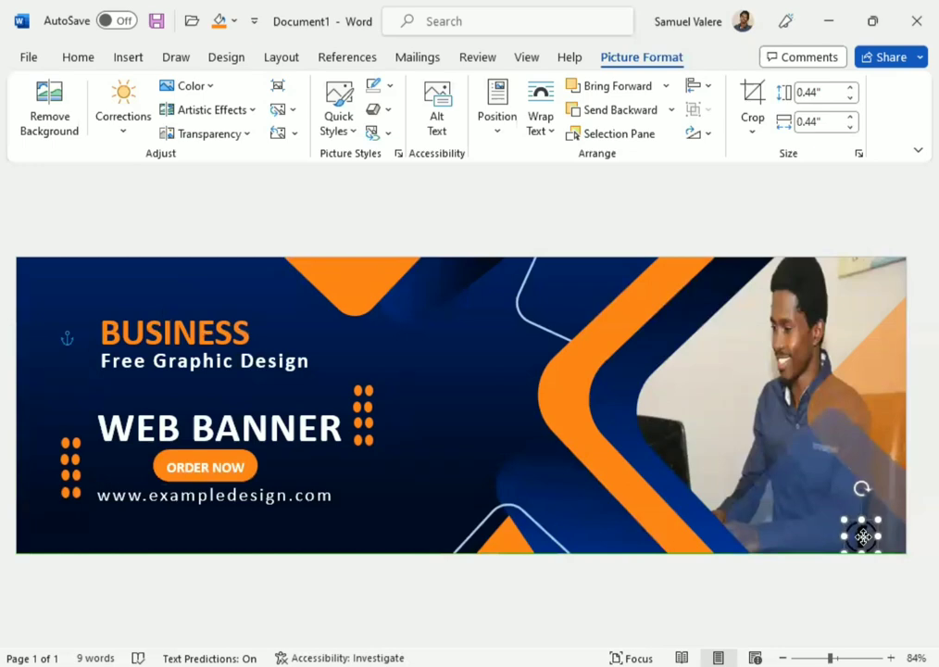
pyautogui.moveTo(857, 534); pyautogui.dragTo(859, 528)
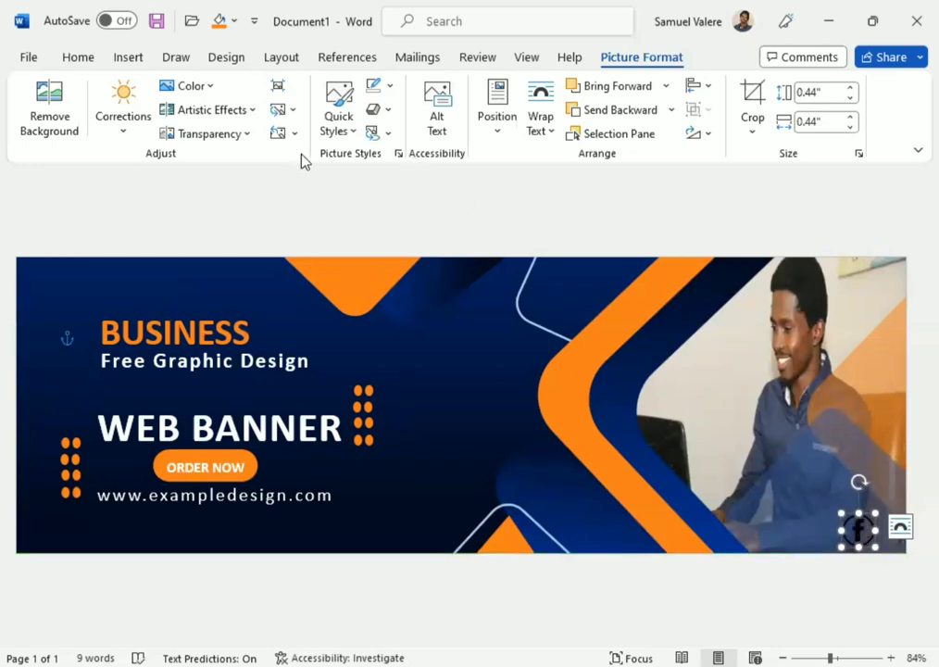
# - Apply the Washout colour to the Facebook icon and resize it to 0.38 inches
pyautogui.click(214, 89)
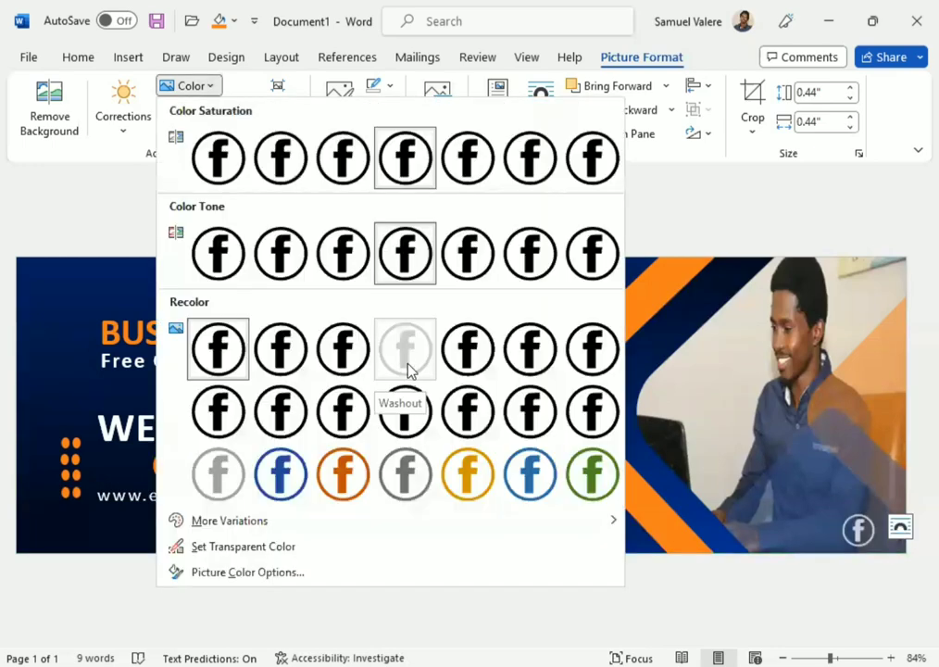
pyautogui.click(476, 454)
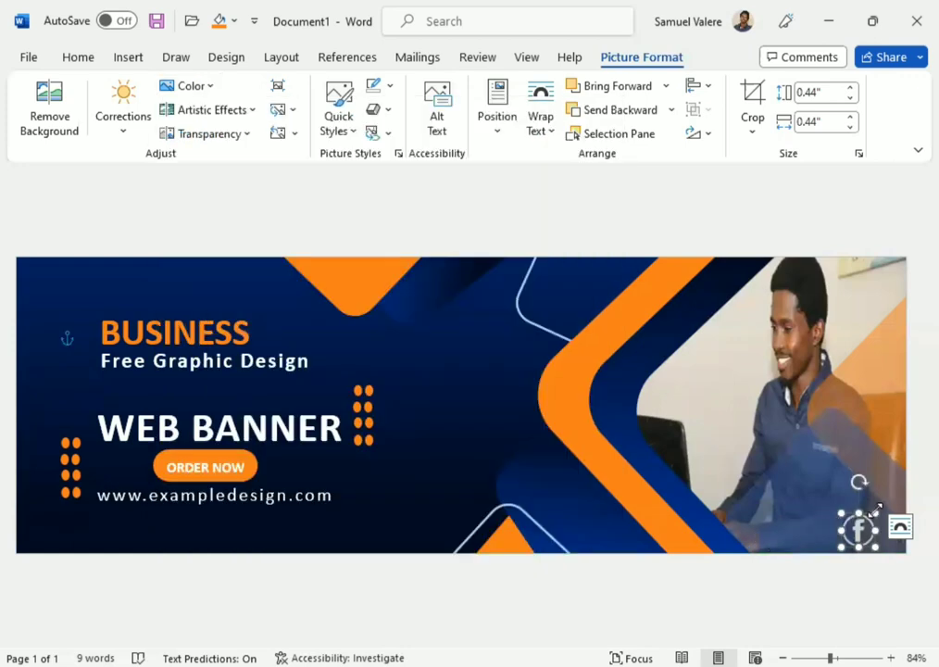
pyautogui.moveTo(876, 508); pyautogui.dragTo(855, 540)
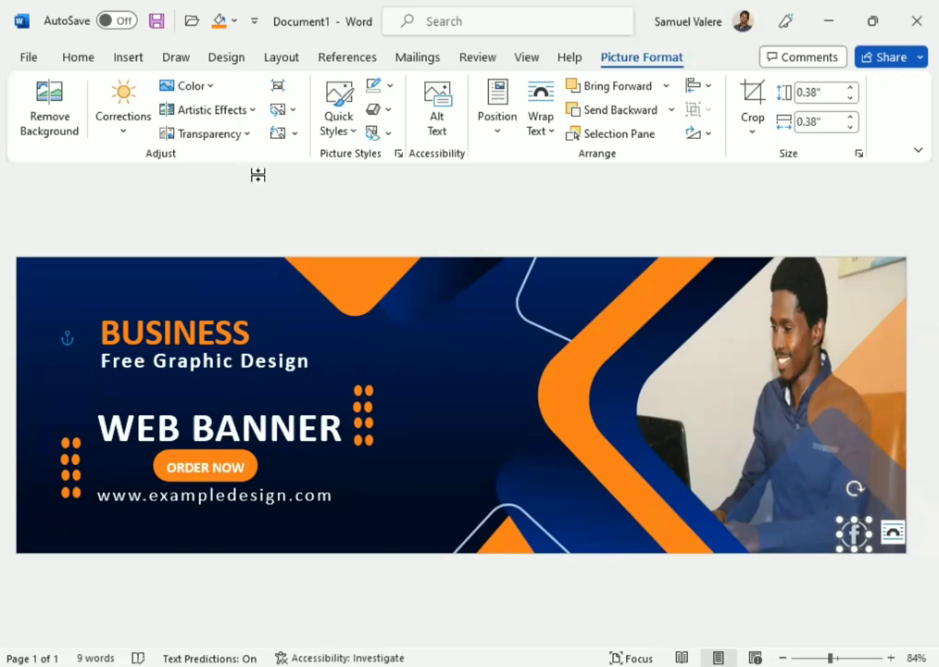
# - Insert the YouTube icon image from the computer and set it in front of text
pyautogui.click(125, 58)
pyautogui.click(143, 125)
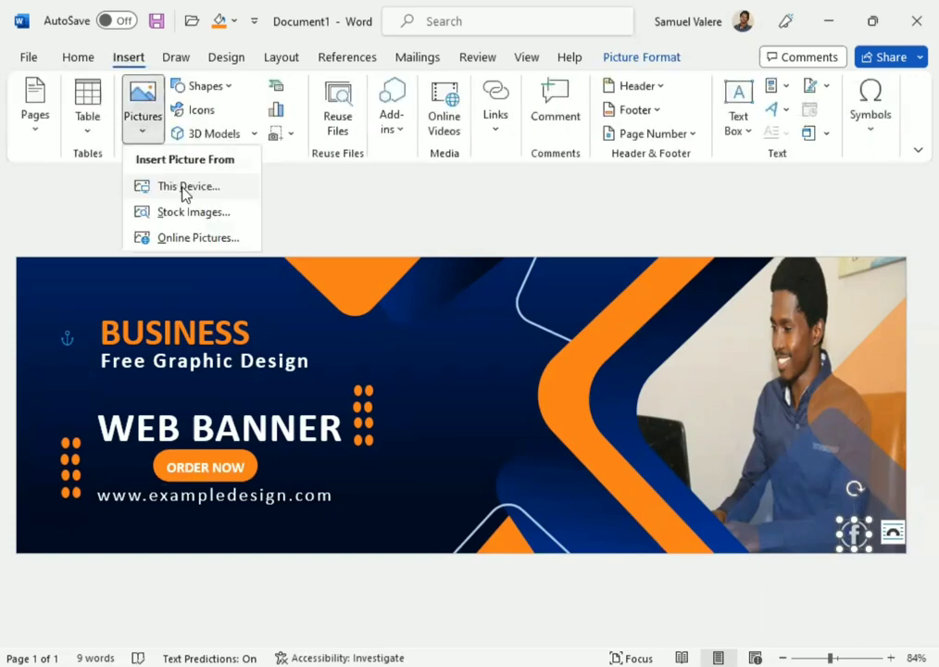
pyautogui.click(184, 188)
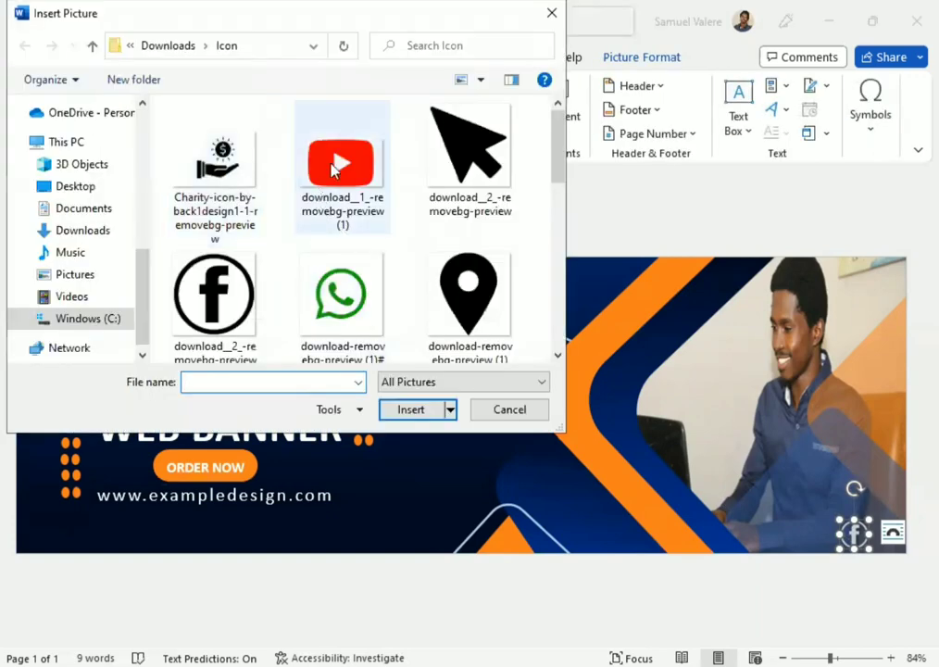
pyautogui.click(341, 172)
pyautogui.click(412, 410)
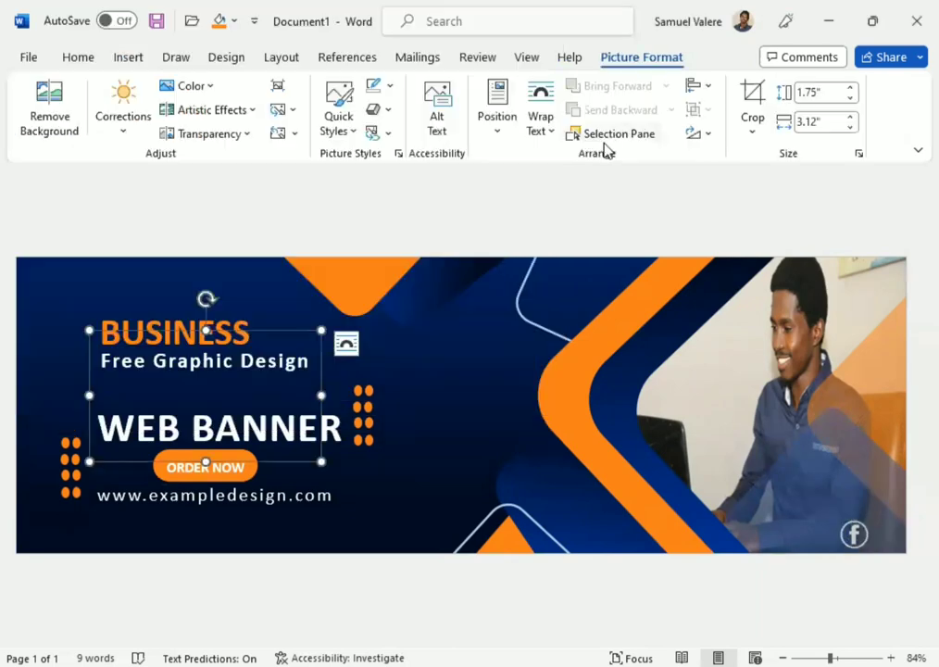
pyautogui.click(545, 128)
pyautogui.click(579, 322)
# - Move the YouTube icon to the banner's bottom-right and shrink it to about 0.31" by 0.55"
pyautogui.moveTo(165, 421); pyautogui.dragTo(679, 483)
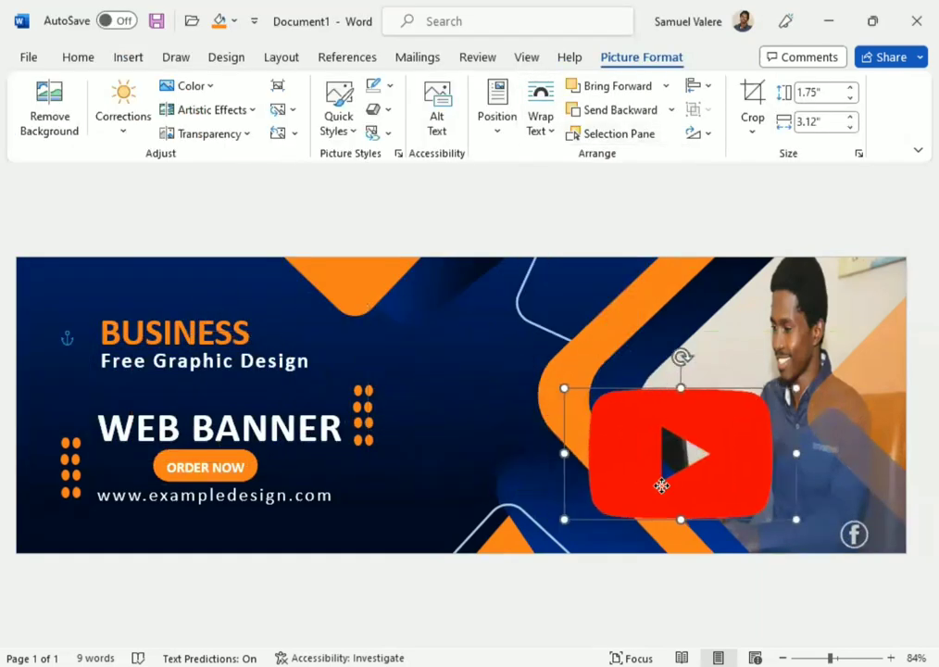
pyautogui.moveTo(827, 396); pyautogui.dragTo(669, 481)
pyautogui.moveTo(598, 529); pyautogui.dragTo(783, 534)
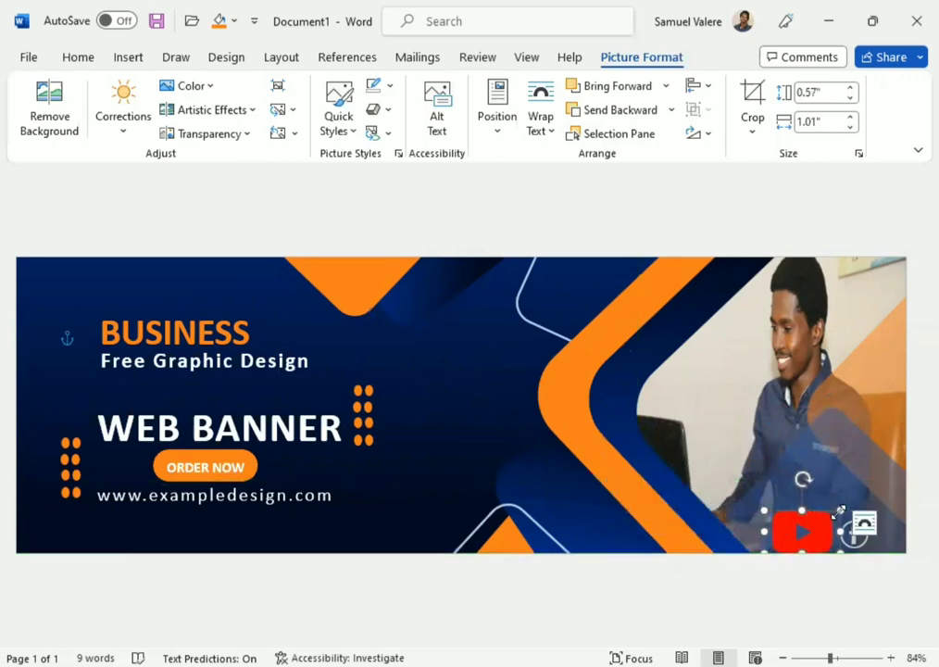
pyautogui.moveTo(839, 510)
pyautogui.mouseDown()
pyautogui.moveTo(794, 530)
pyautogui.moveTo(826, 547)
pyautogui.mouseUp()
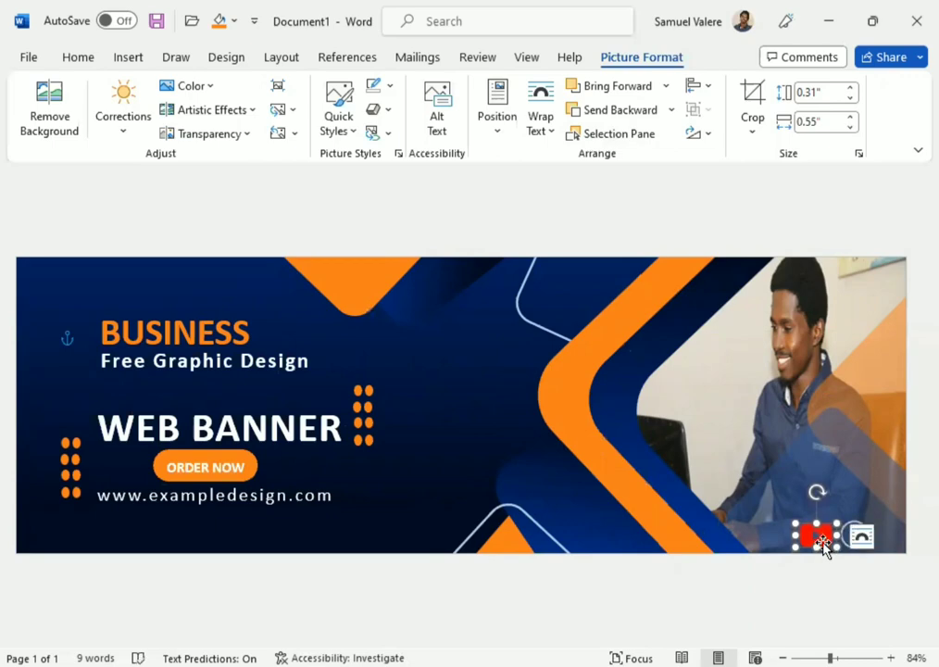
# - Recolour the YouTube icon light grey
pyautogui.click(209, 87)
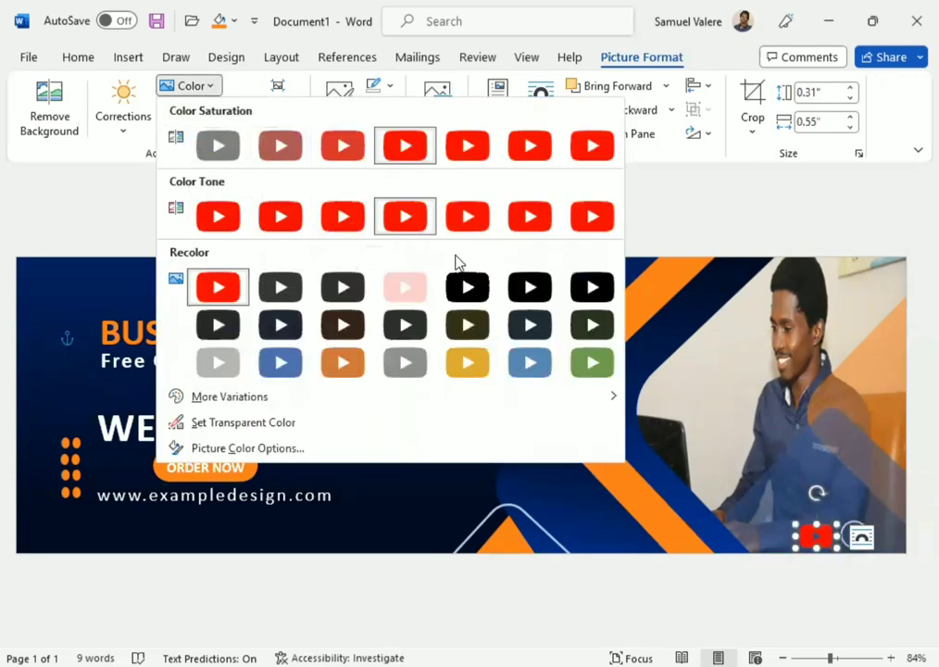
pyautogui.click(211, 90)
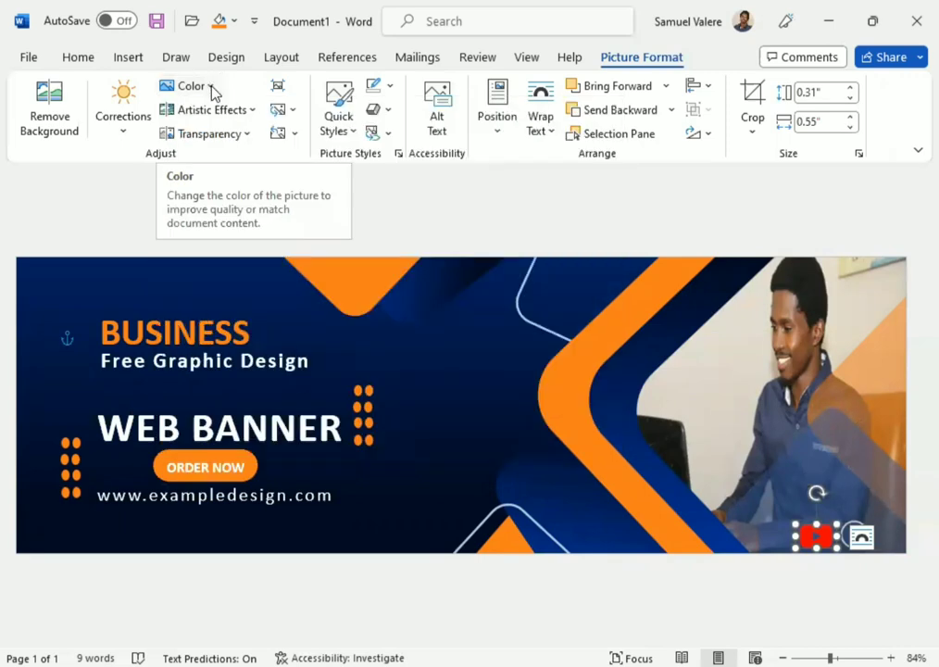
pyautogui.click(211, 91)
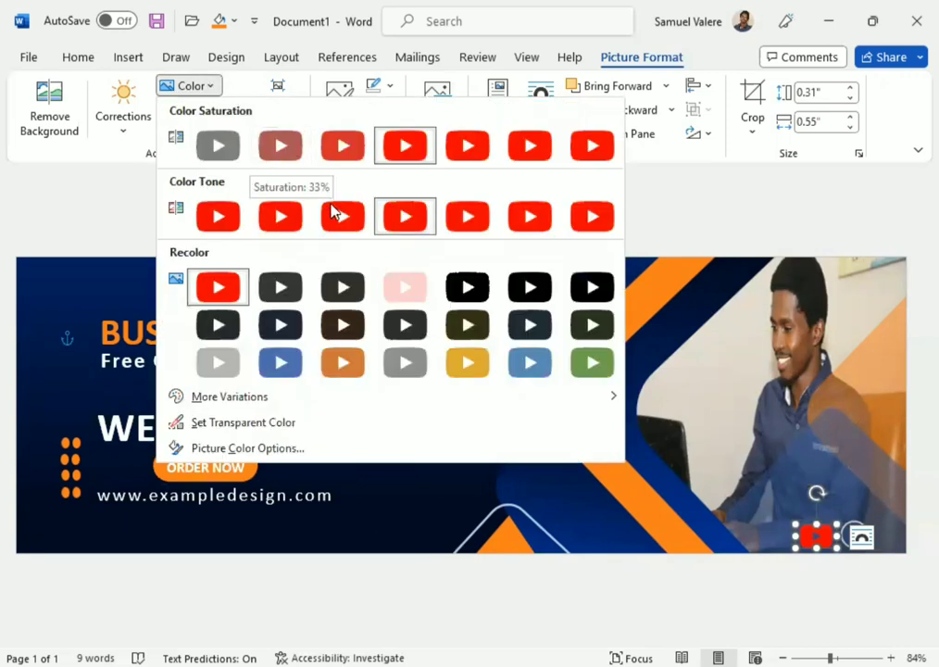
pyautogui.click(218, 363)
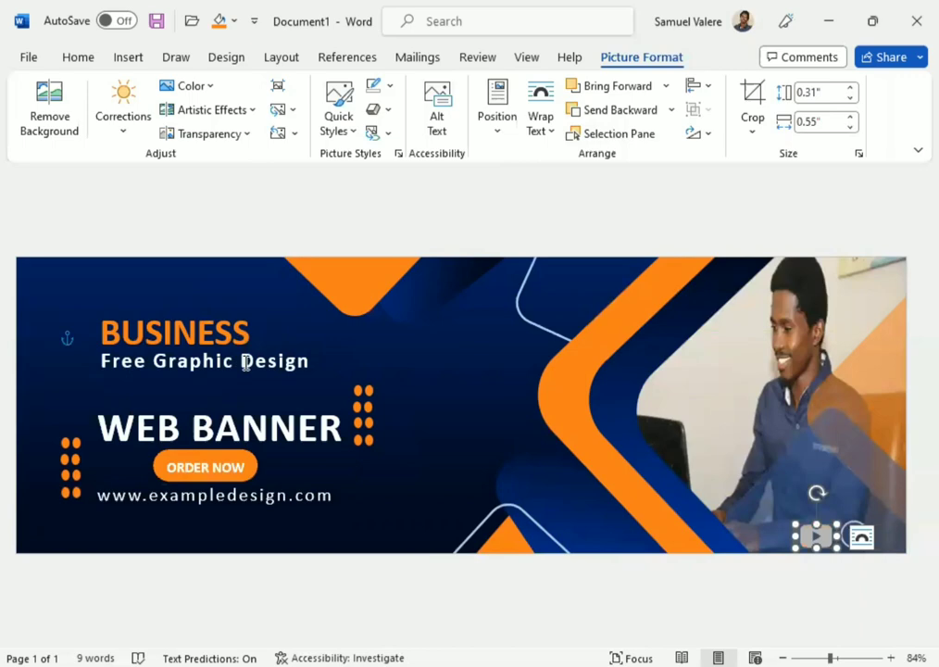
# - Insert the insta image from this device and set it in front of text
pyautogui.click(129, 57)
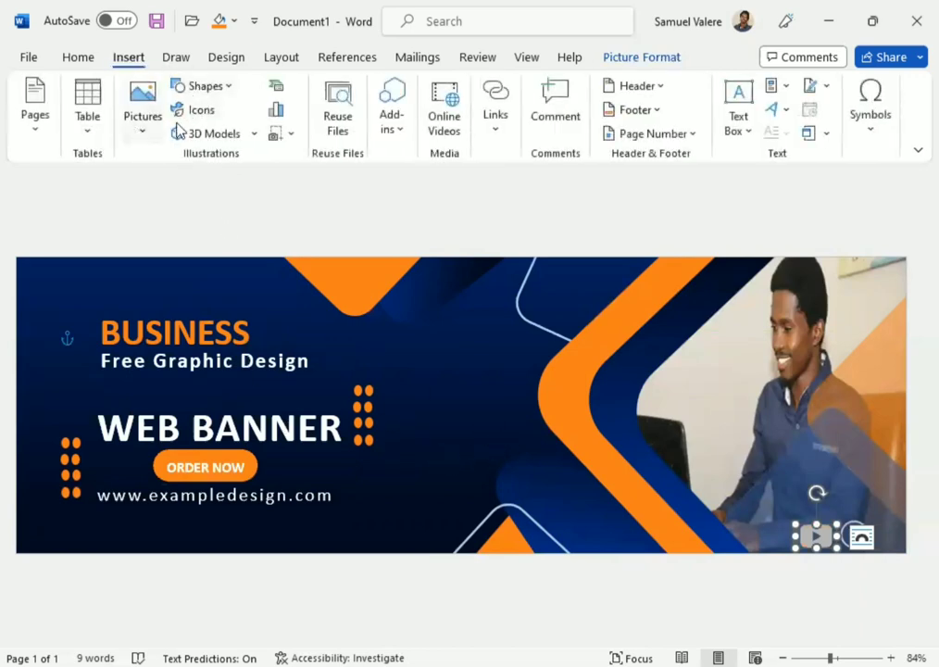
pyautogui.click(143, 115)
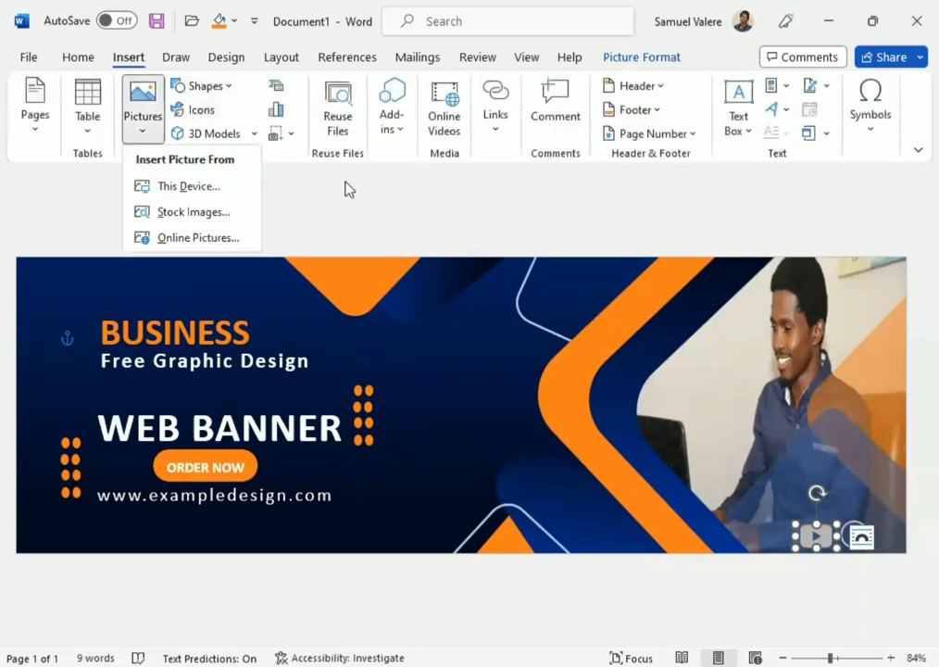
pyautogui.click(188, 189)
pyautogui.scroll(-3, 325, 209)
pyautogui.scroll(-2, 361, 201)
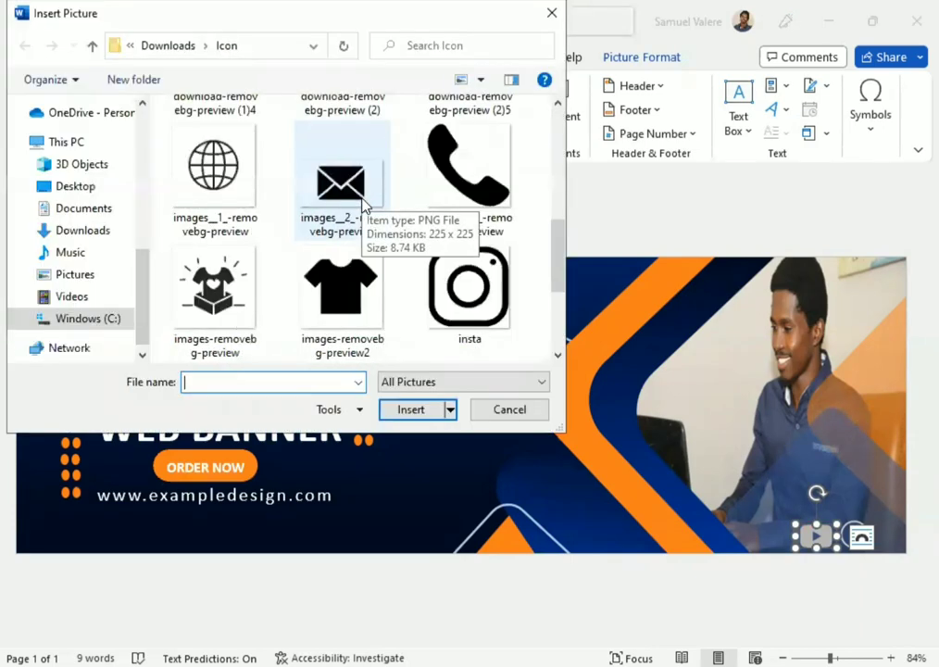
pyautogui.scroll(-1, 389, 241)
pyautogui.click(449, 301)
pyautogui.click(412, 410)
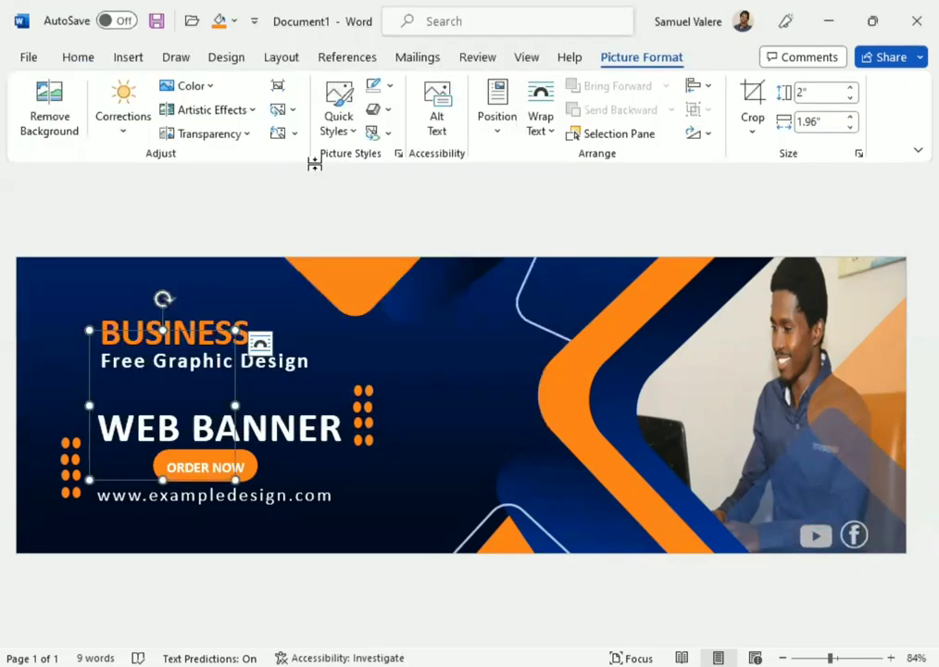
pyautogui.click(551, 134)
pyautogui.click(575, 318)
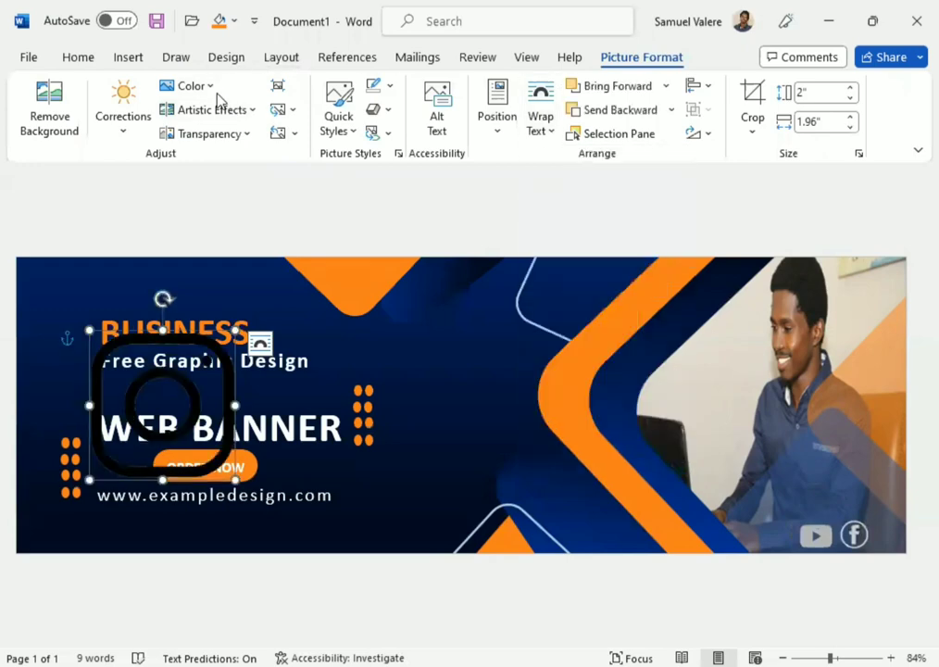
# - Give the Instagram icon a Washout colour and move it onto the man's photo
pyautogui.click(202, 87)
pyautogui.click(405, 363)
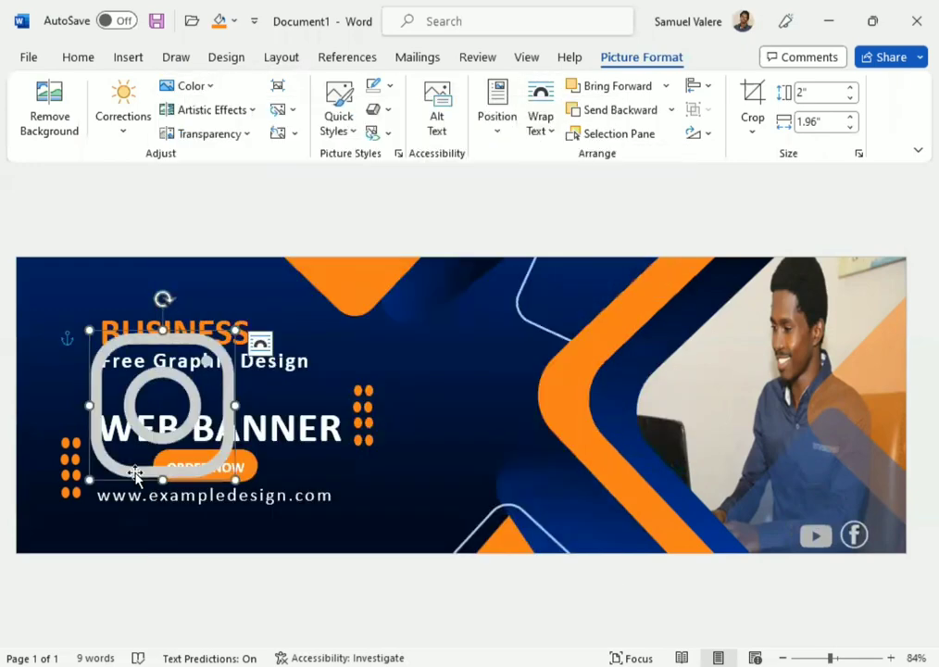
pyautogui.moveTo(123, 404); pyautogui.dragTo(690, 398)
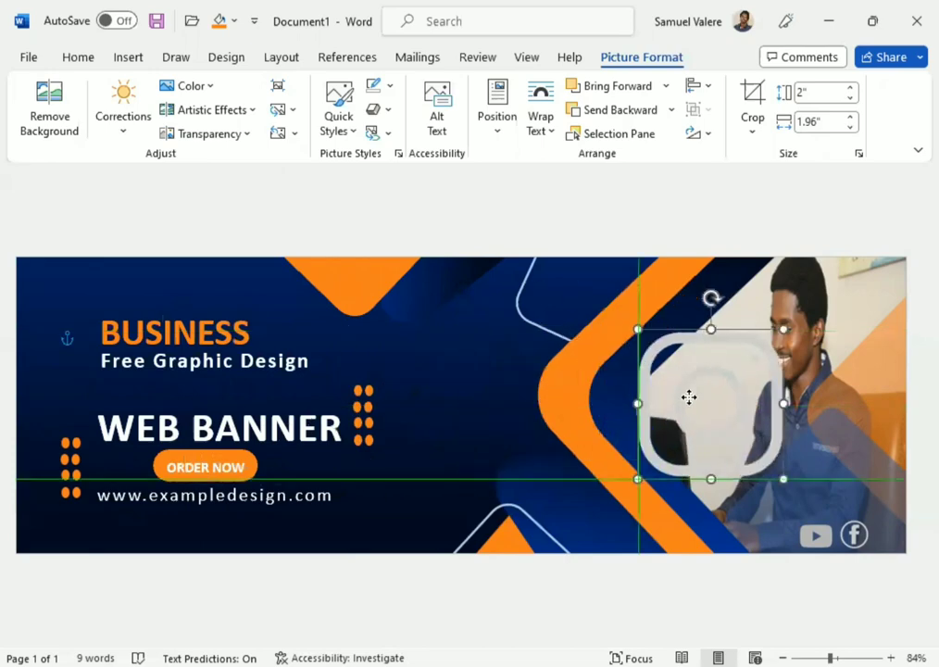
# - Nudge the YouTube icon left, and shrink the Instagram icon beside the Facebook icon
pyautogui.click(813, 535)
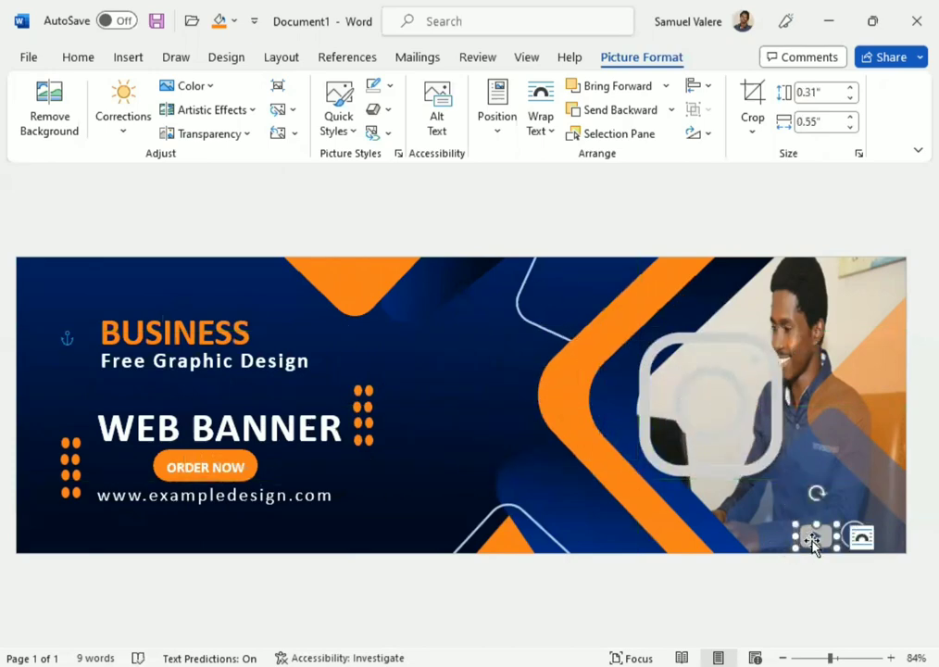
pyautogui.moveTo(812, 538); pyautogui.dragTo(781, 543)
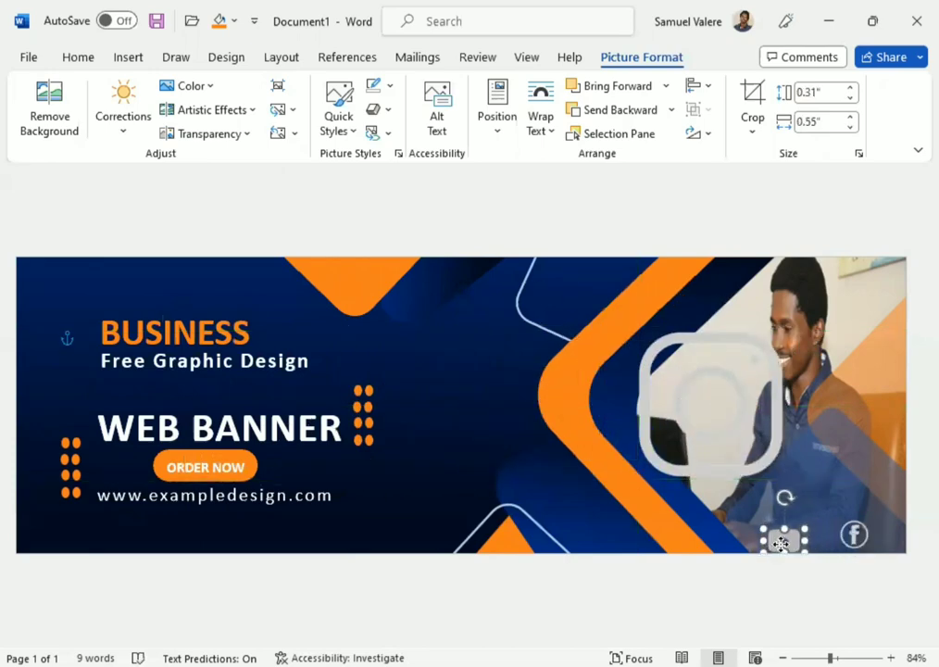
pyautogui.click(854, 536)
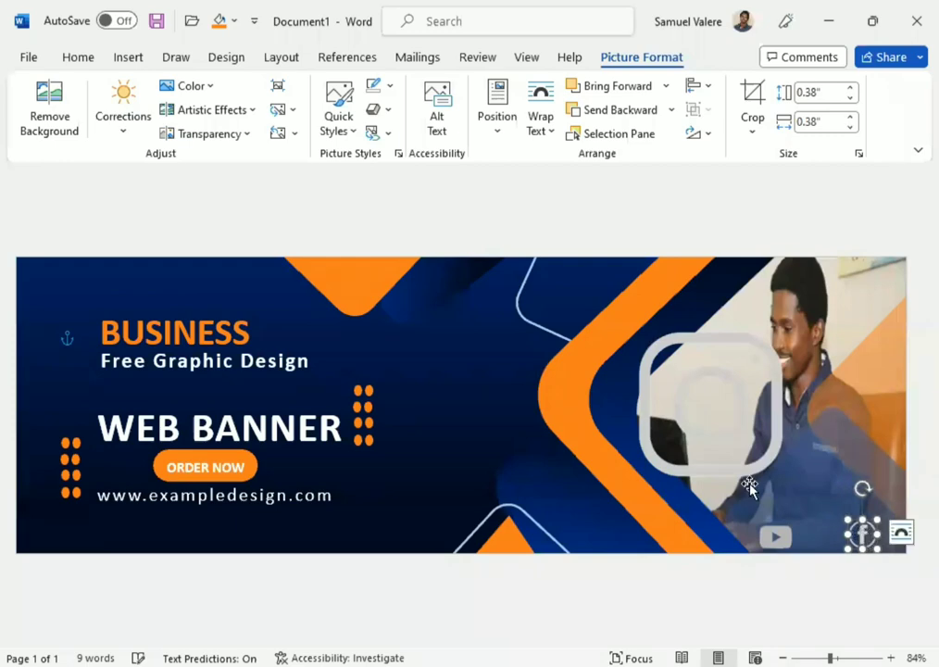
pyautogui.click(730, 422)
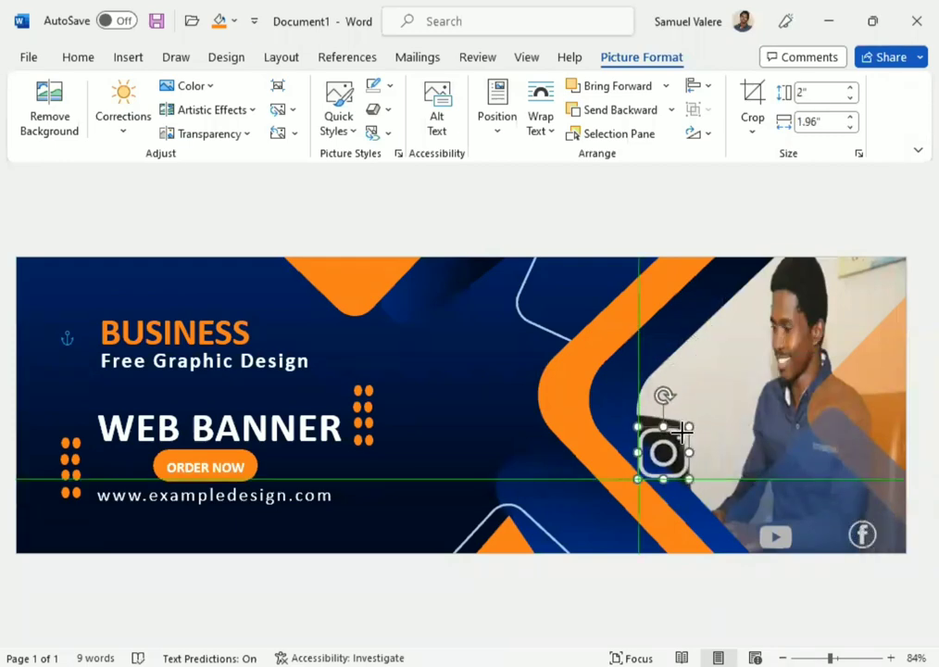
pyautogui.moveTo(719, 379)
pyautogui.mouseDown()
pyautogui.moveTo(685, 431)
pyautogui.moveTo(704, 433)
pyautogui.moveTo(728, 465)
pyautogui.mouseUp()
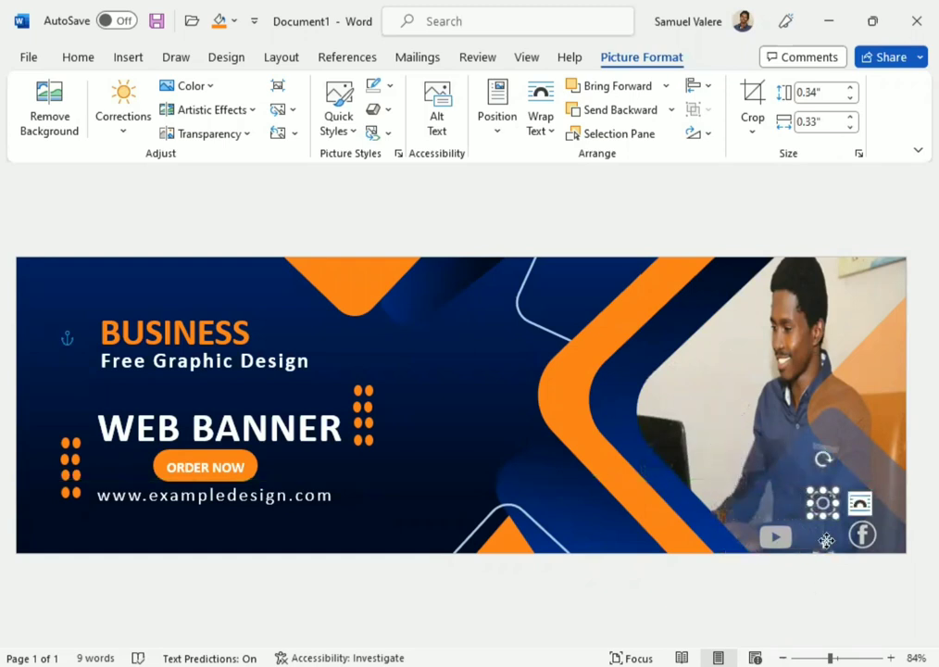
pyautogui.moveTo(820, 502); pyautogui.dragTo(821, 534)
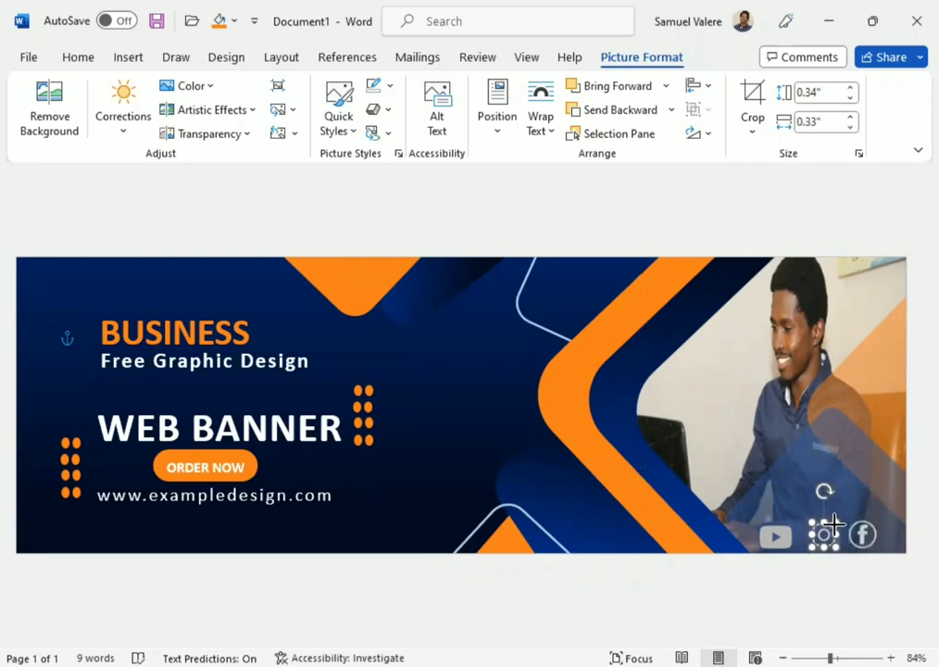
pyautogui.moveTo(838, 549)
pyautogui.mouseDown()
pyautogui.moveTo(860, 534)
pyautogui.moveTo(872, 548)
pyautogui.mouseUp()
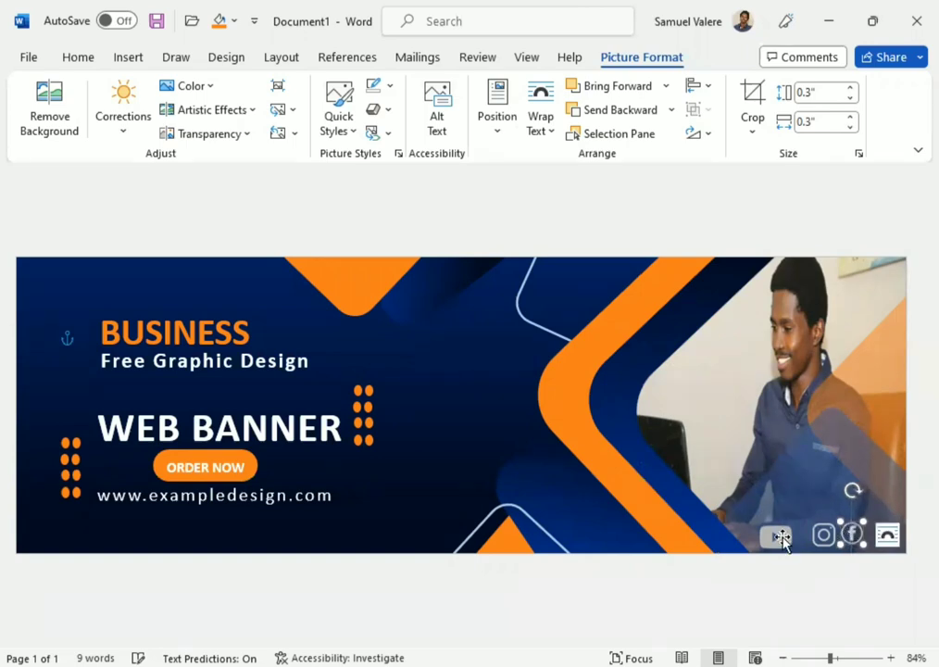
# - Shrink the YouTube icon to match, and shift Facebook right to uncover Instagram
pyautogui.click(778, 536)
pyautogui.moveTo(796, 524); pyautogui.dragTo(796, 545)
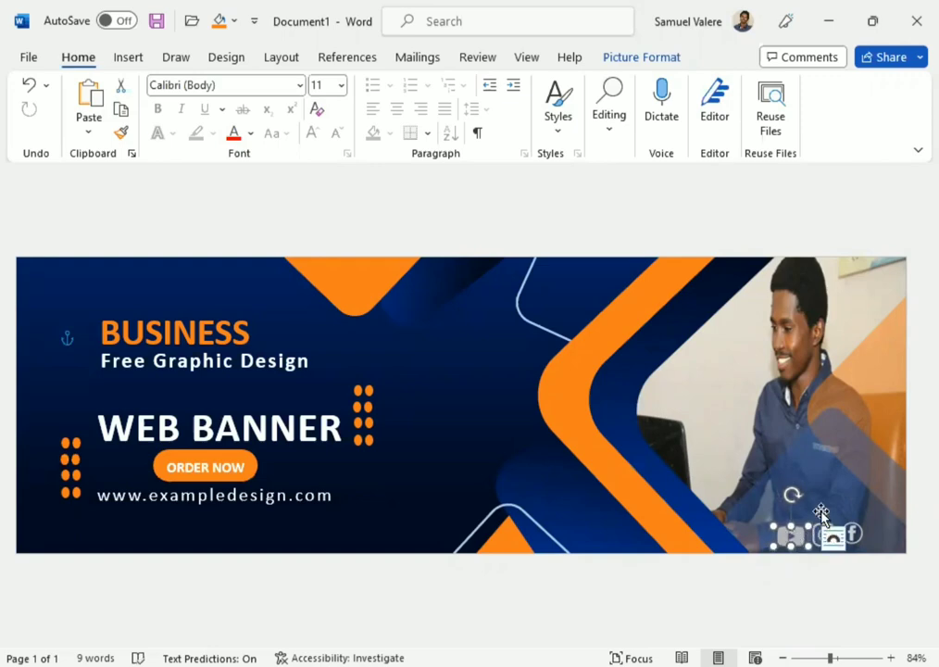
pyautogui.click(822, 533)
pyautogui.click(821, 534)
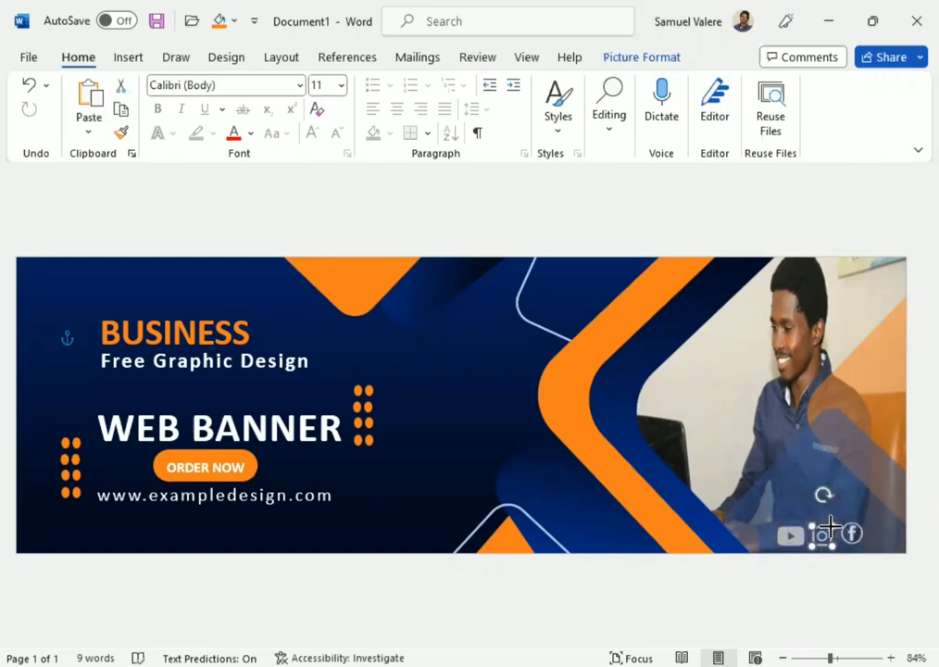
pyautogui.moveTo(834, 521)
pyautogui.mouseDown()
pyautogui.moveTo(863, 518)
pyautogui.moveTo(859, 529)
pyautogui.moveTo(846, 524)
pyautogui.mouseUp()
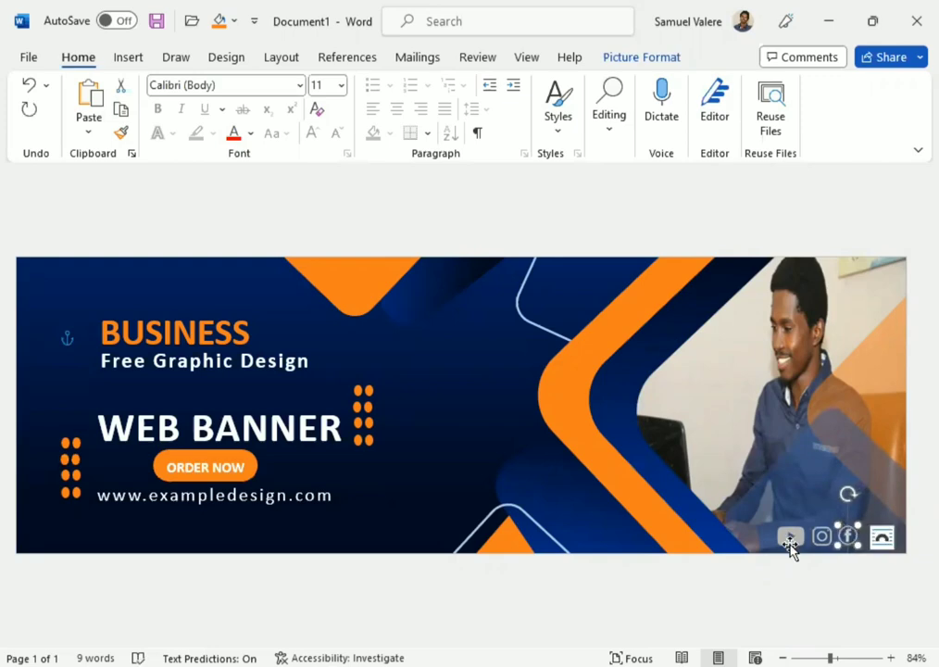
pyautogui.click(789, 537)
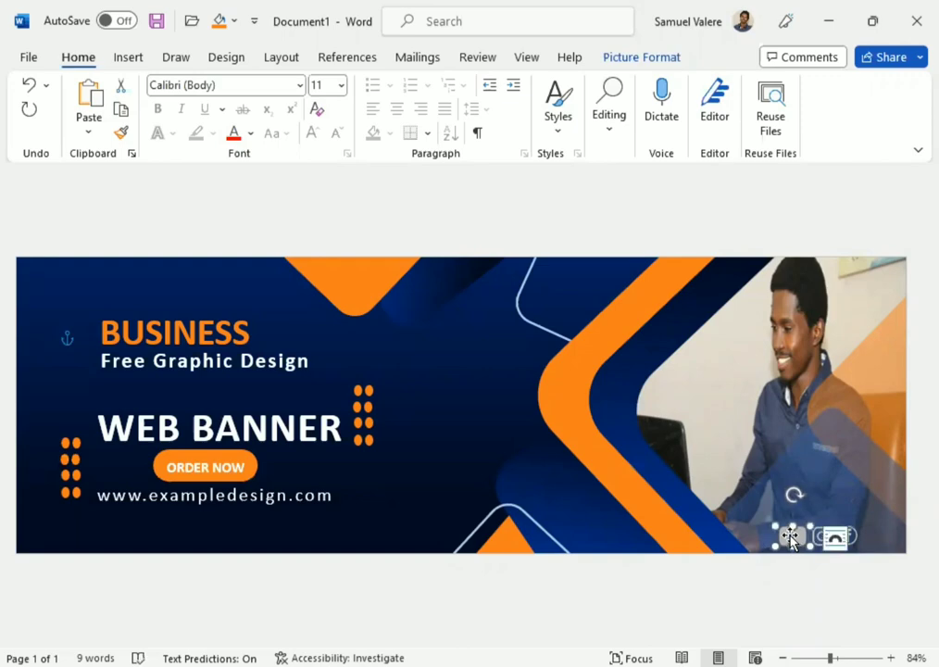
pyautogui.click(472, 433)
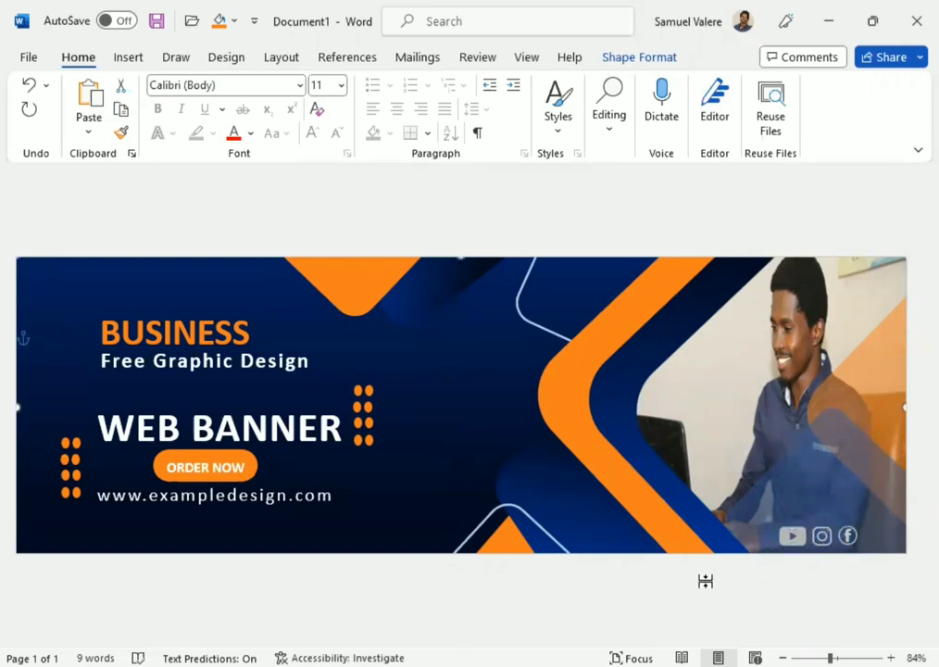